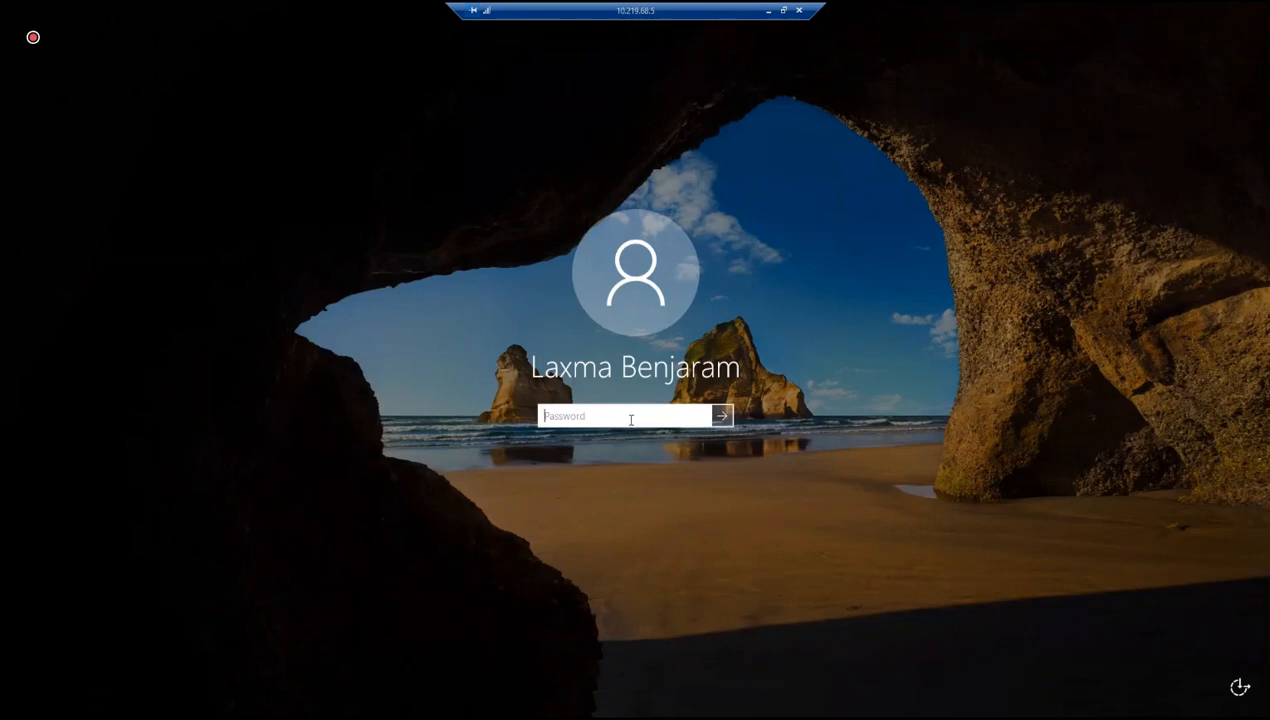
# Sign in to the remote server with the account password and minimize the Attunity Compose browser and SQL Server Management Studio windows.
pyautogui.write('••••••••••')
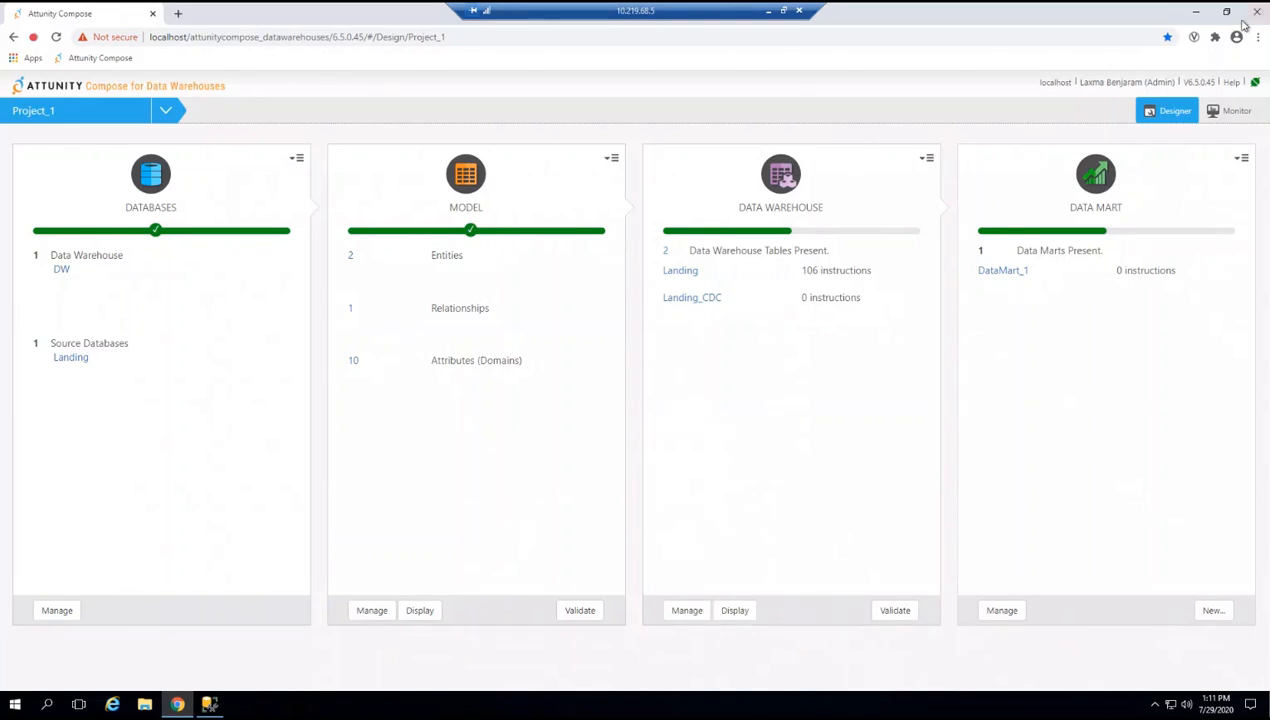
pyautogui.click(1196, 12)
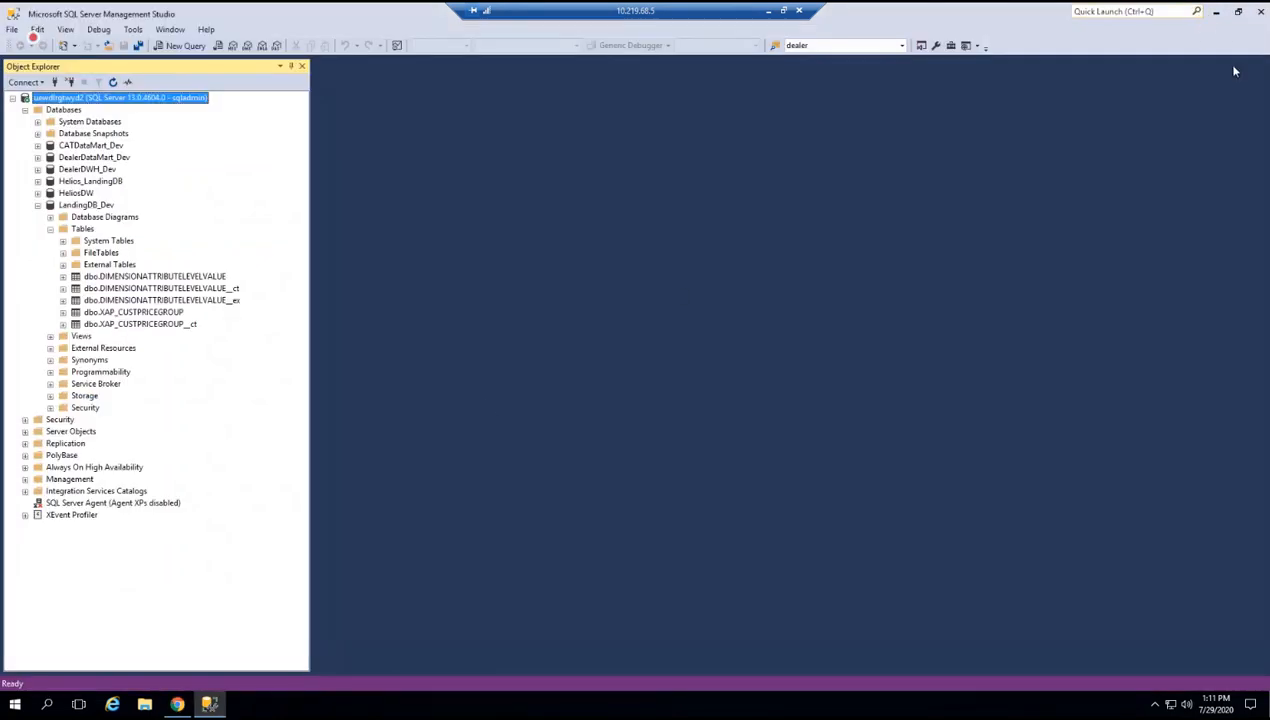
pyautogui.click(1215, 12)
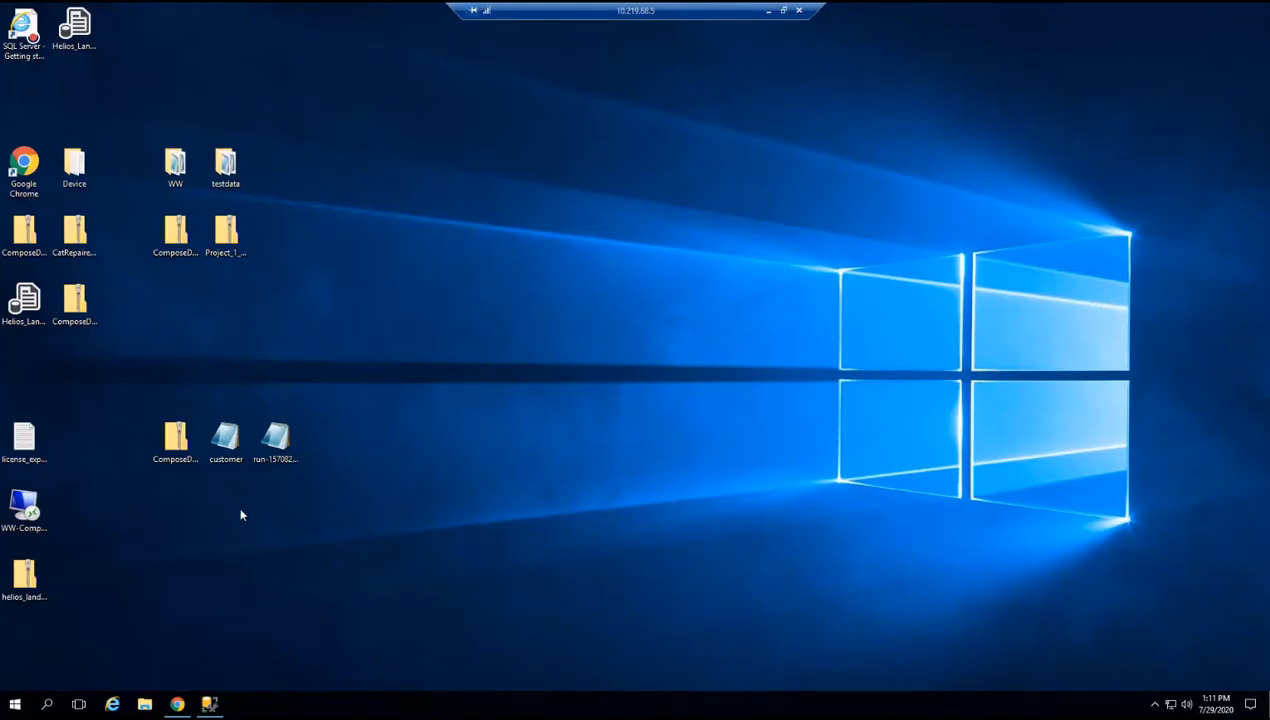
# Look through Downloads, Documents, Desktop, the C: drive's software folder, Device, WW and Application in File Explorer, and minimize its window.
pyautogui.click(145, 704)
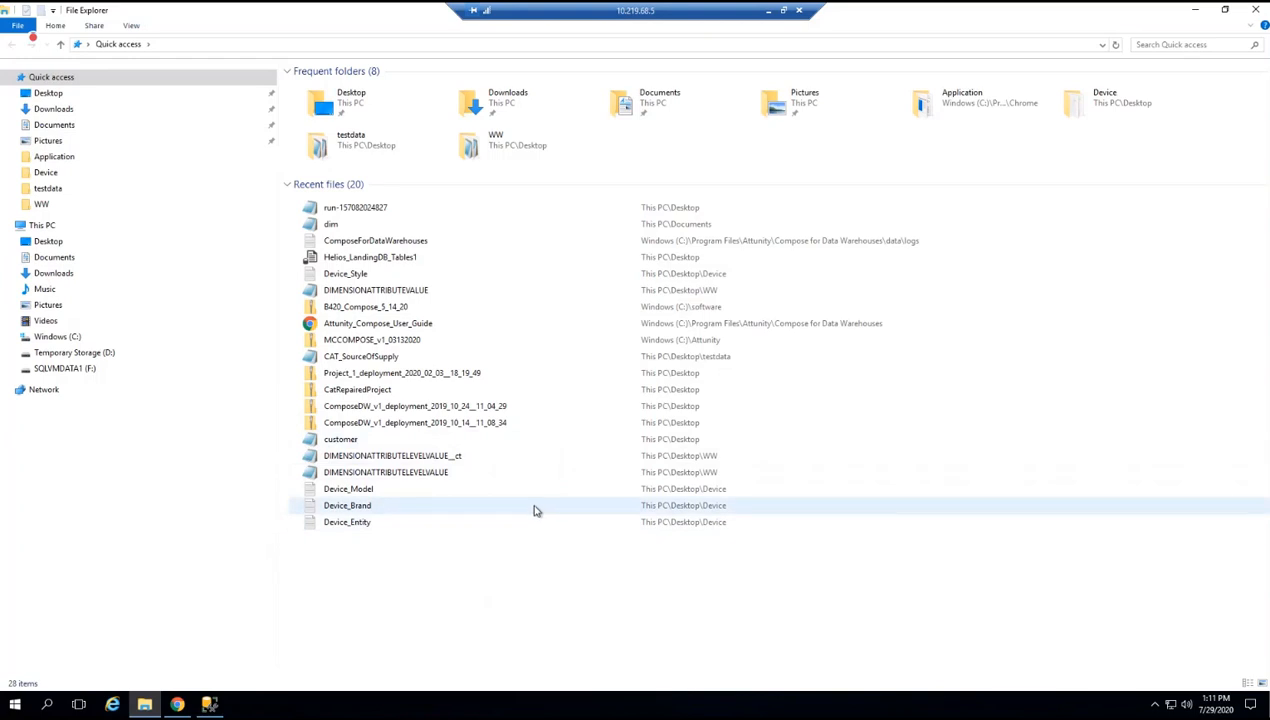
pyautogui.click(49, 109)
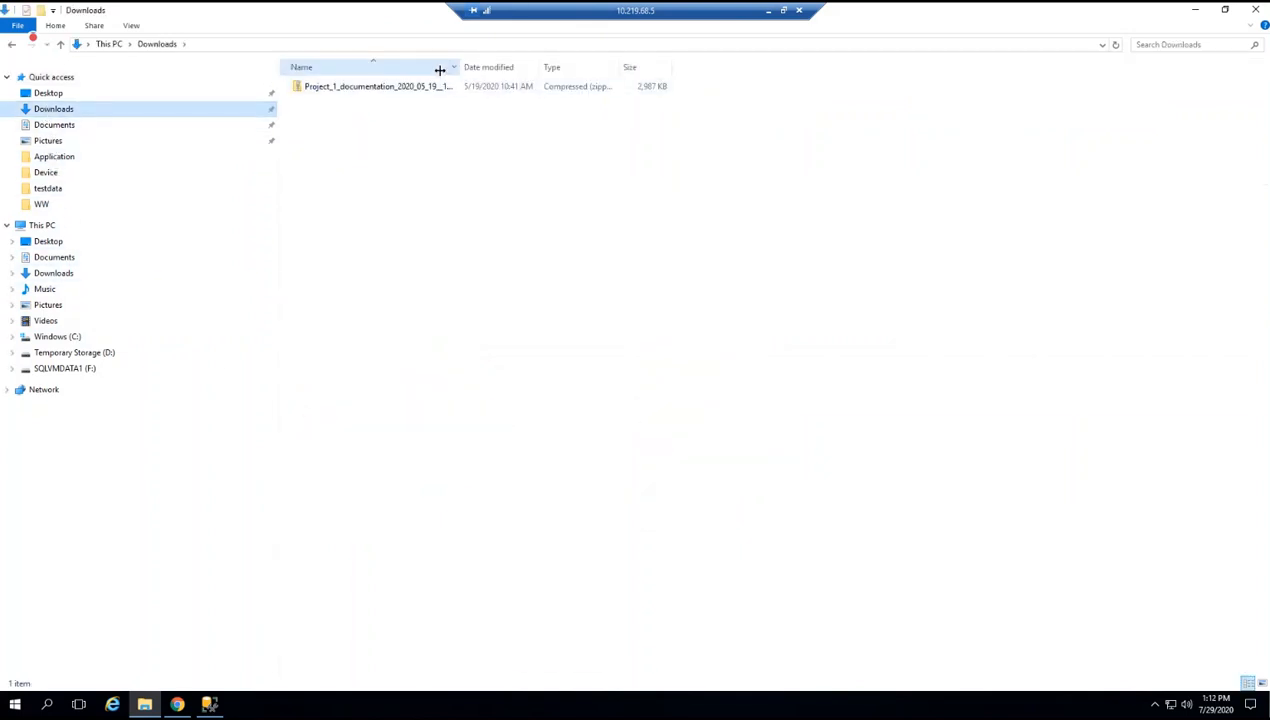
pyautogui.click(70, 128)
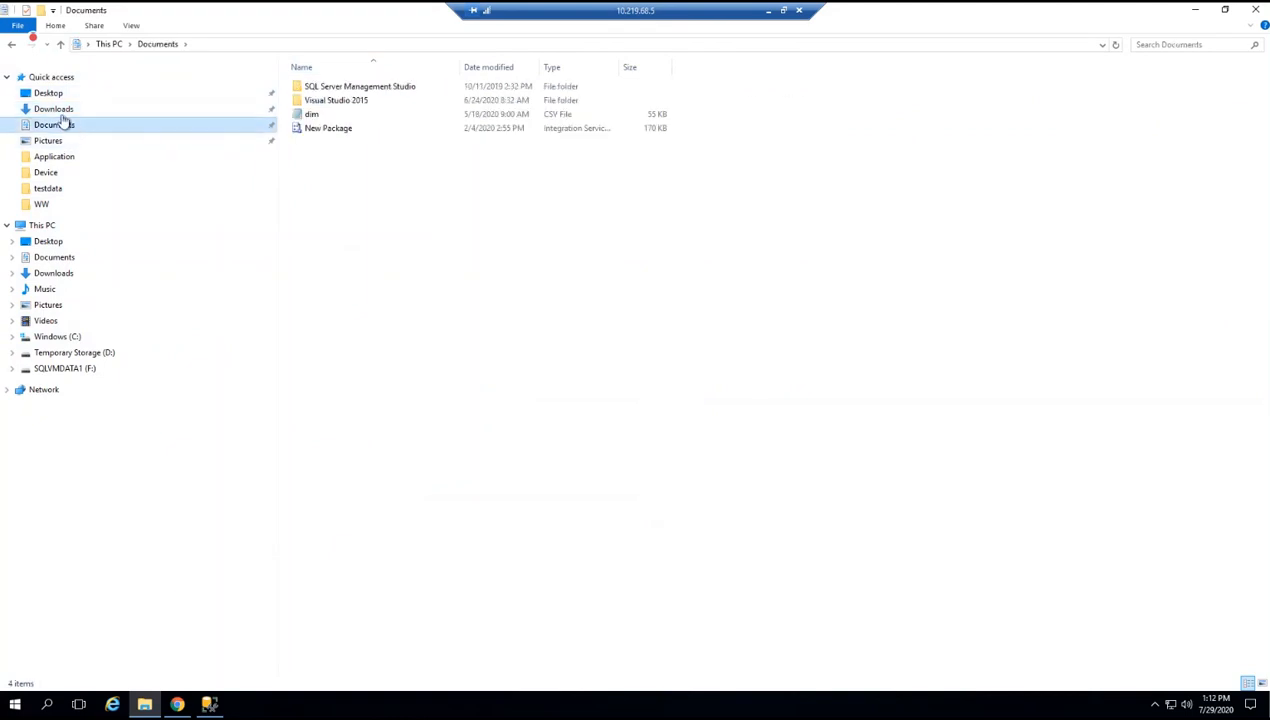
pyautogui.click(48, 95)
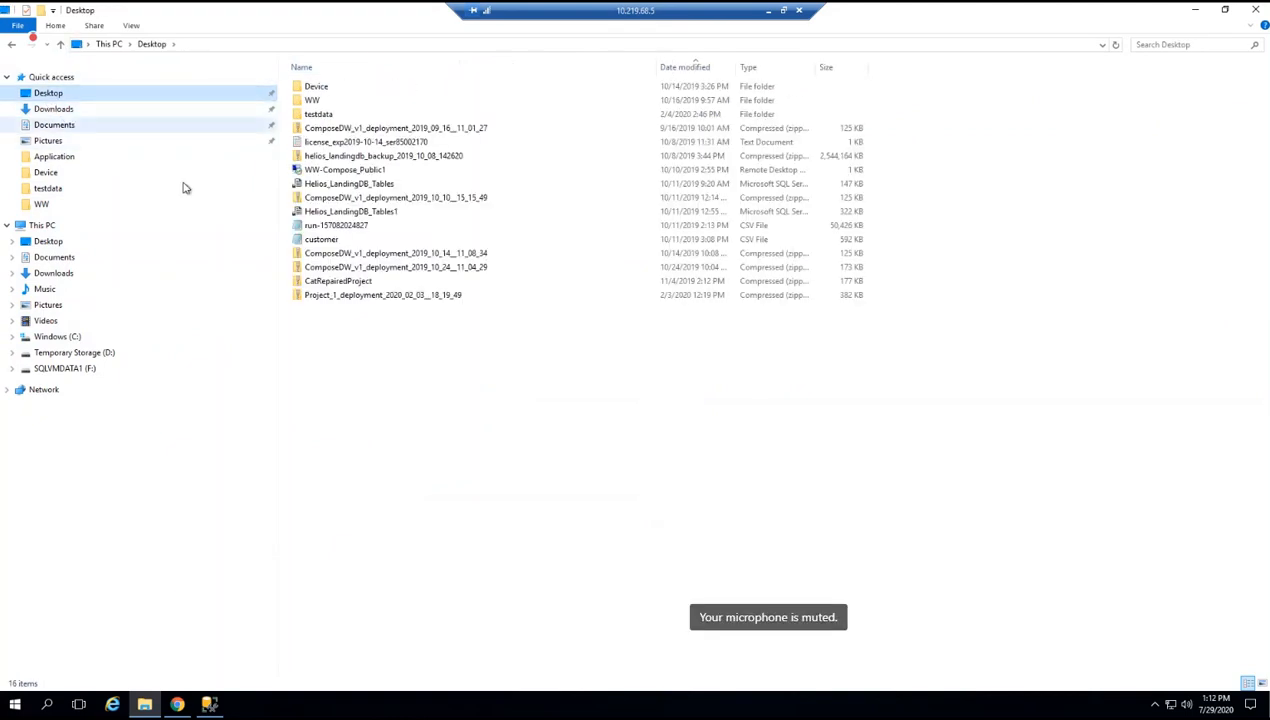
pyautogui.click(449, 257)
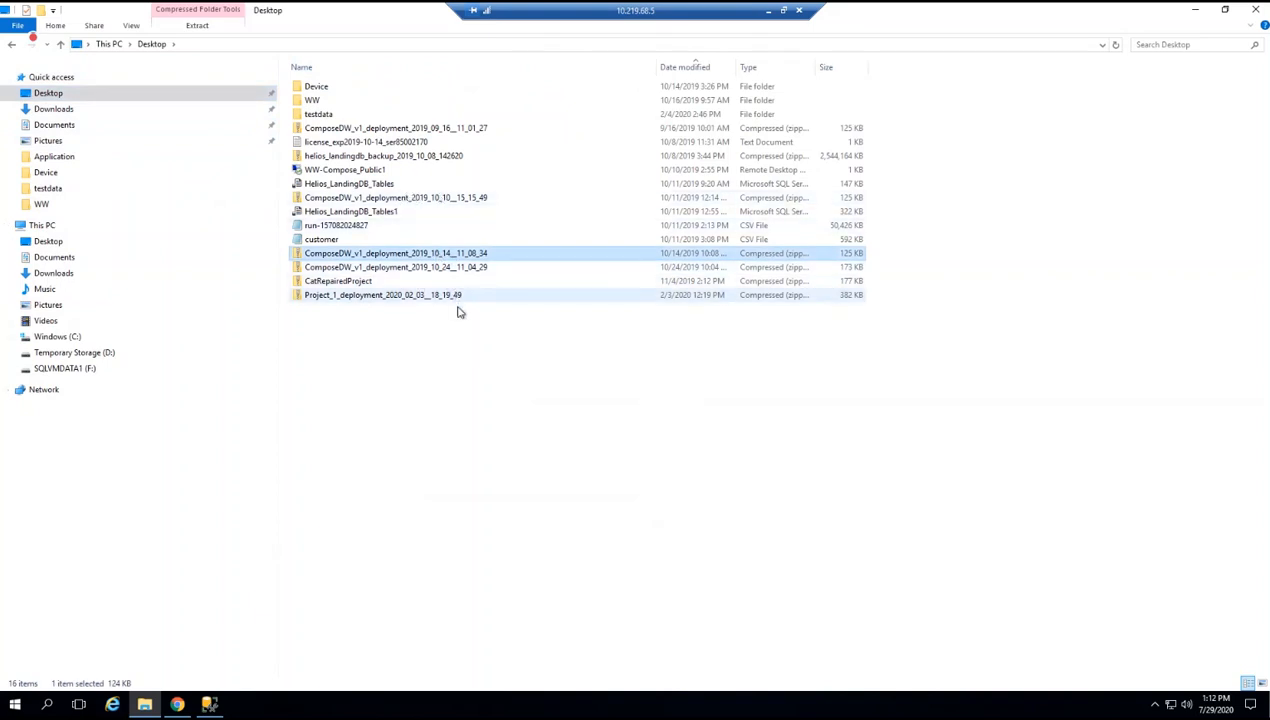
pyautogui.click(66, 337)
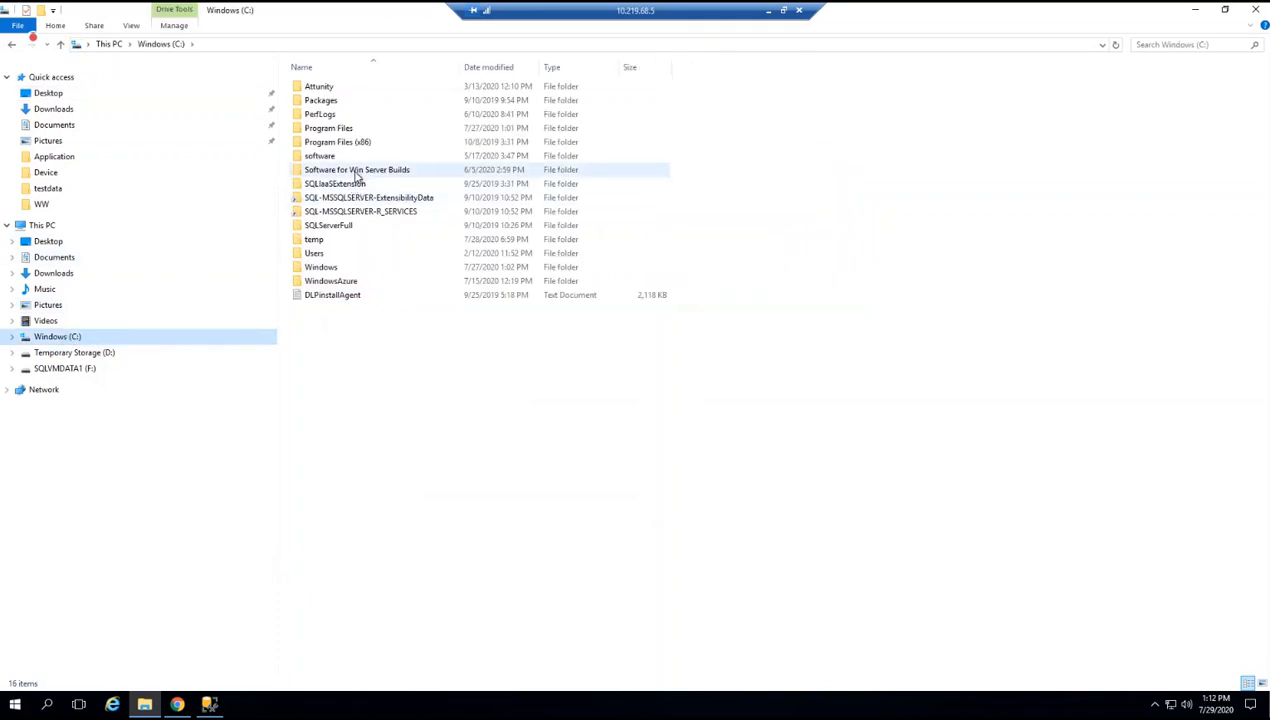
pyautogui.doubleClick(325, 157)
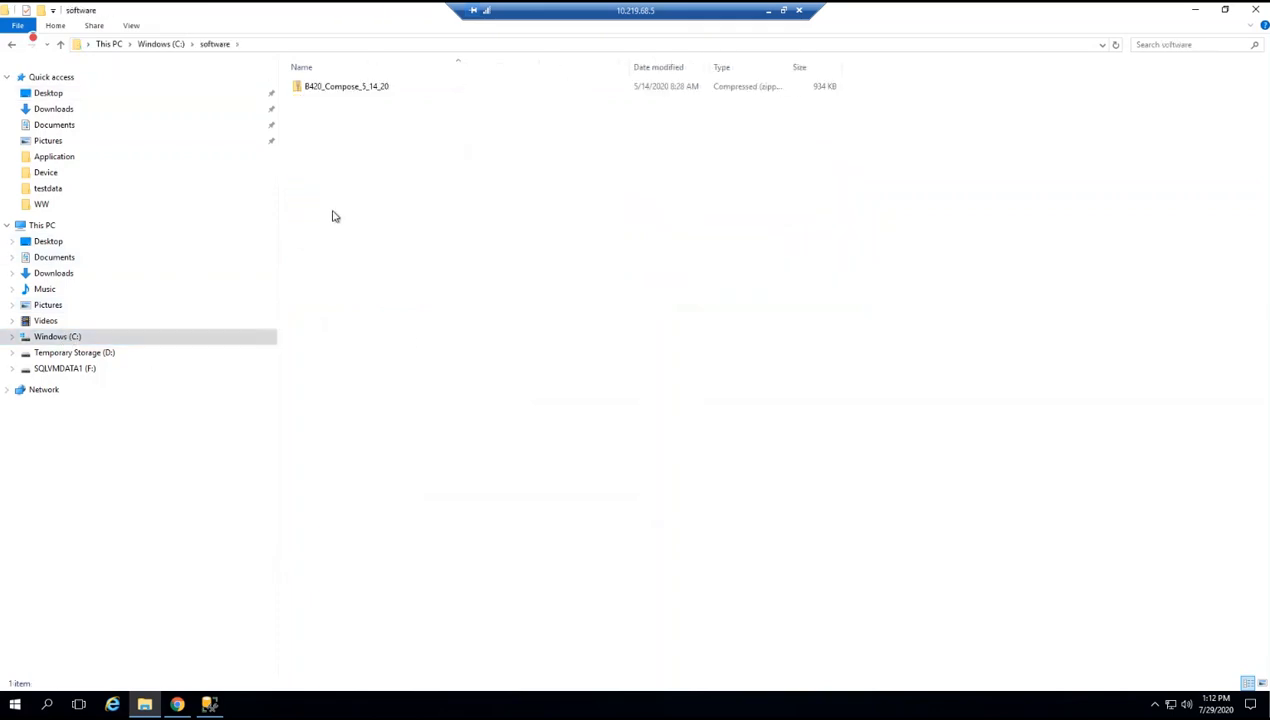
pyautogui.click(52, 175)
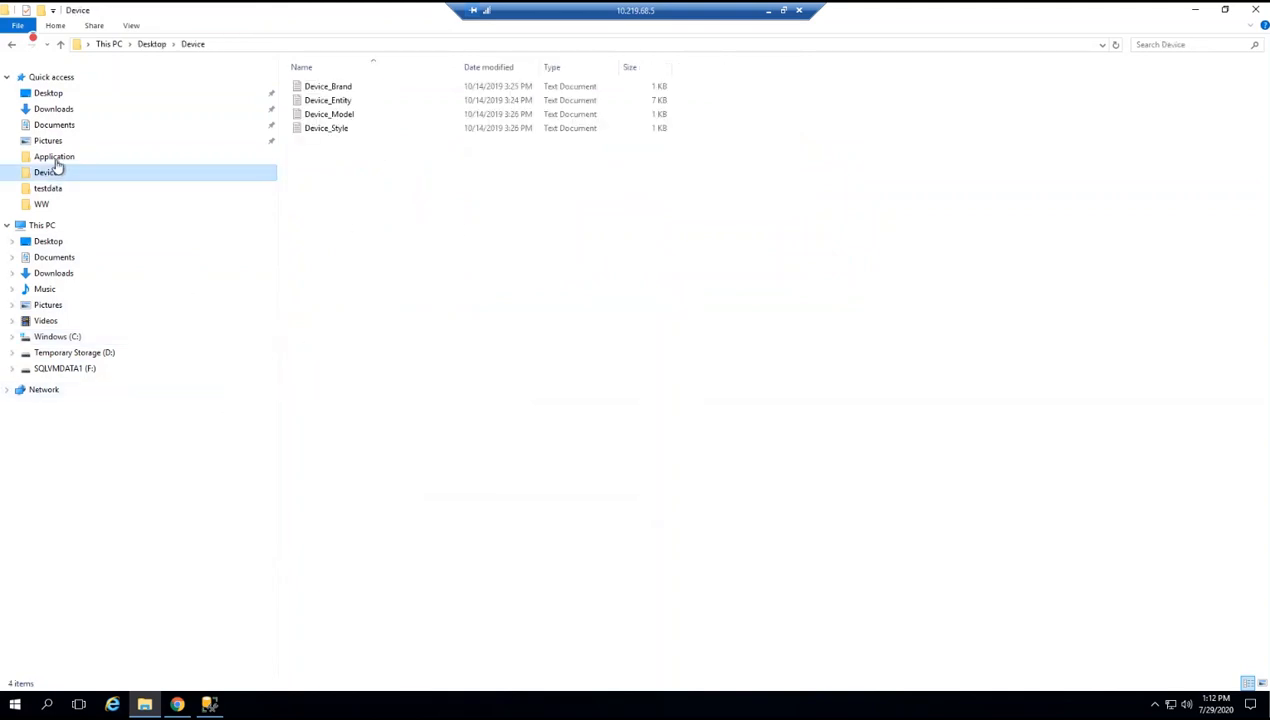
pyautogui.click(54, 158)
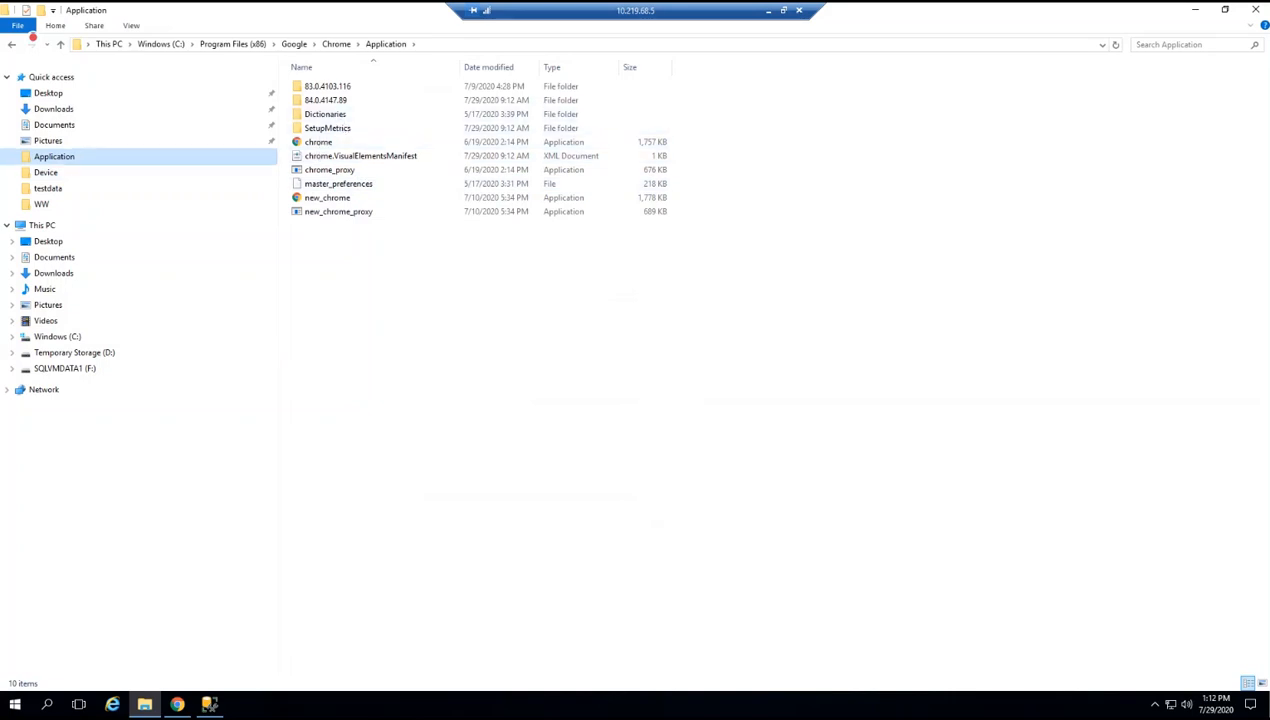
pyautogui.click(41, 205)
pyautogui.click(52, 157)
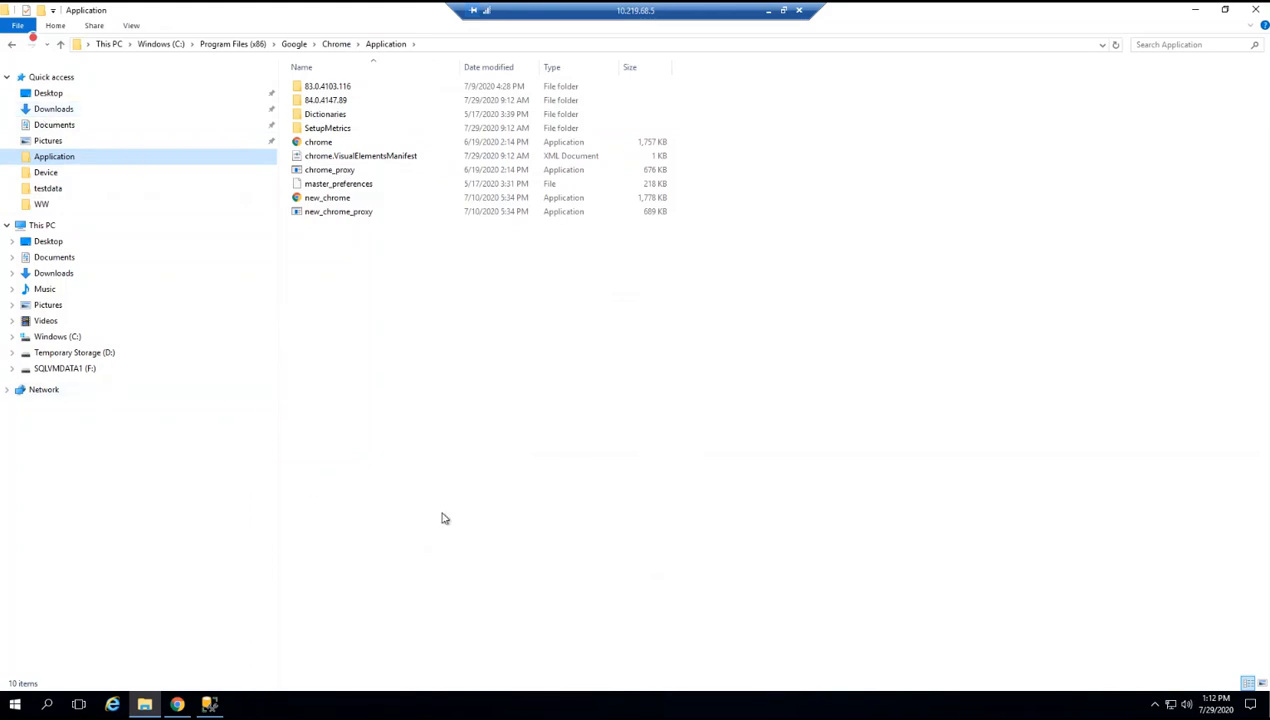
pyautogui.click(1196, 12)
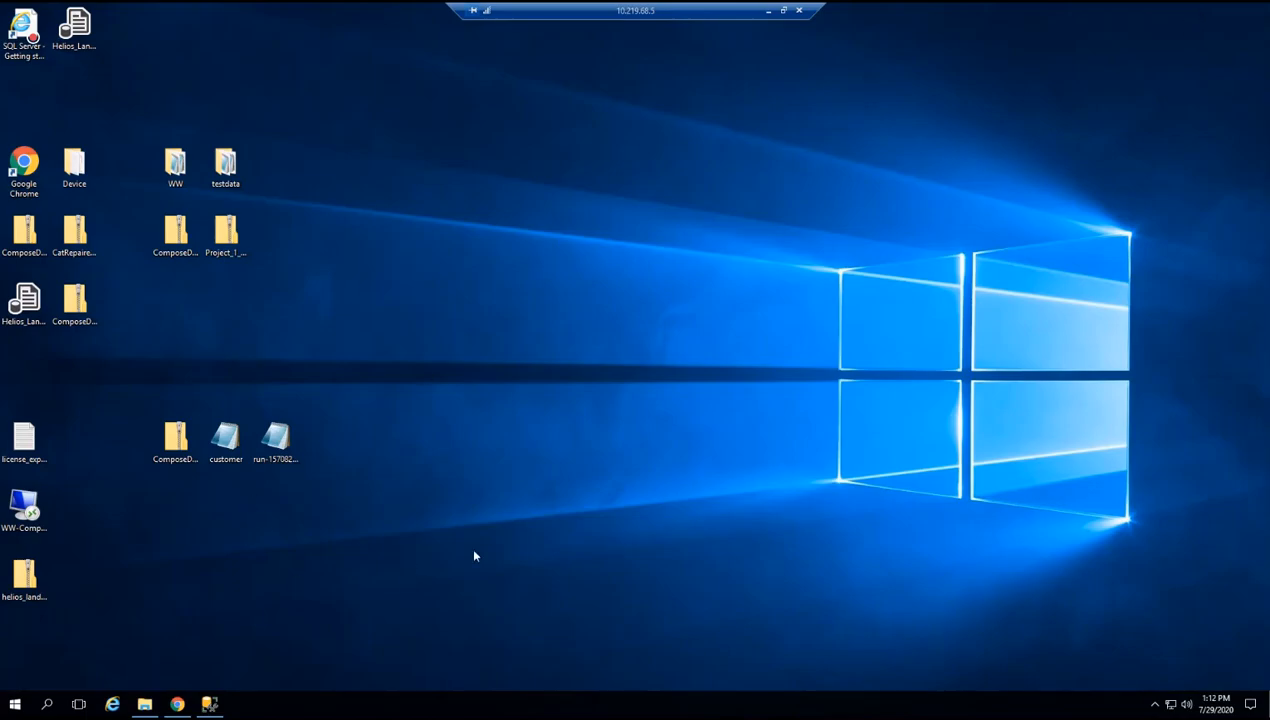
# Check the full names of the ComposeDW deployment and CatRepairedProject archives on the desktop.
pyautogui.click(70, 305)
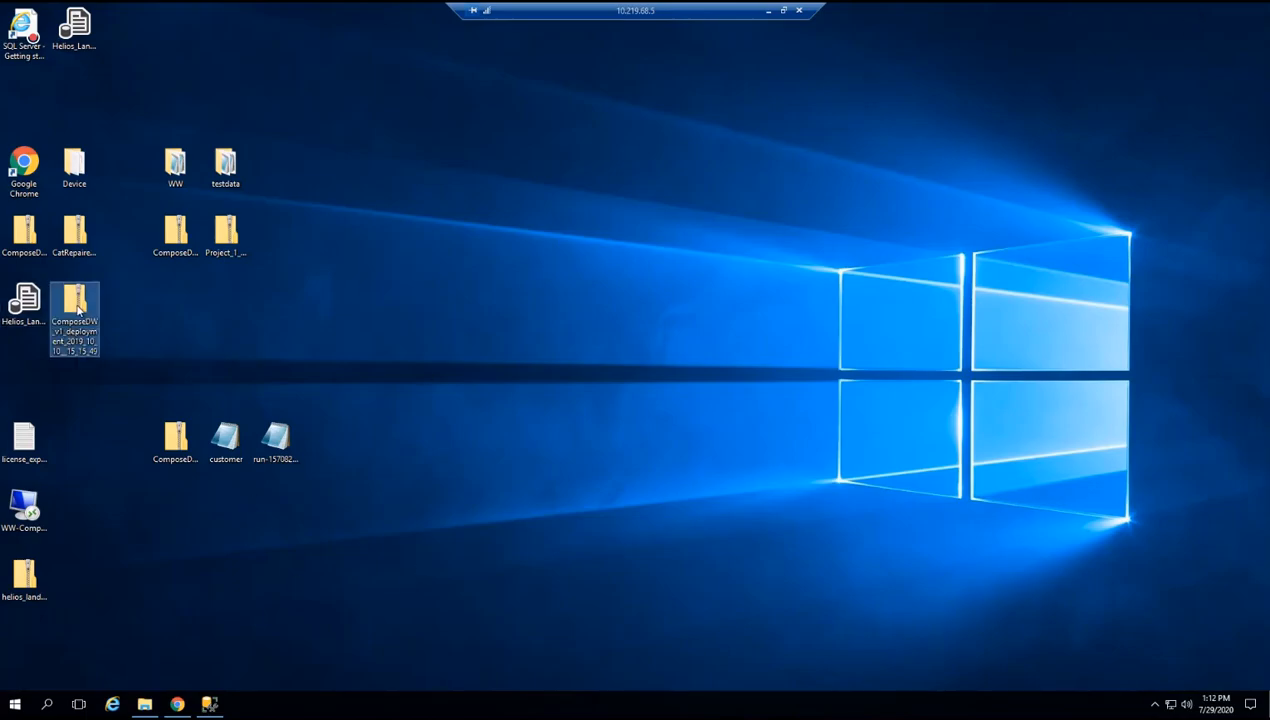
pyautogui.click(78, 230)
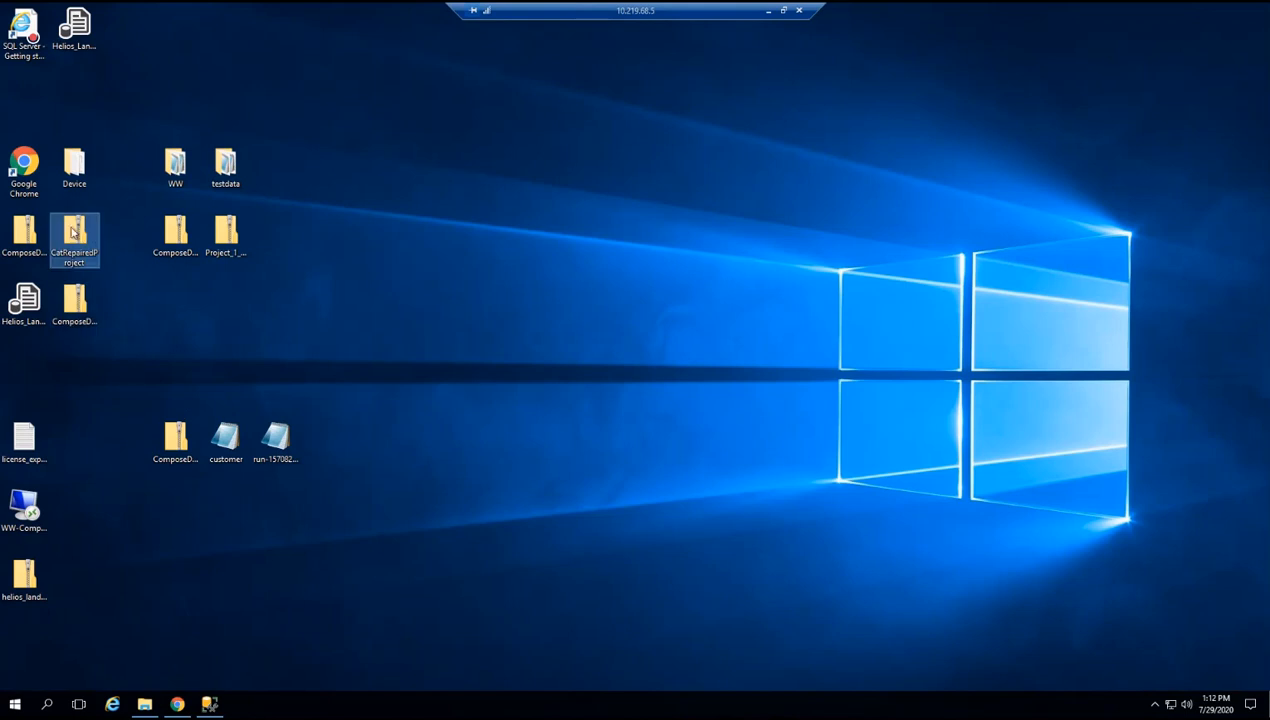
pyautogui.click(30, 228)
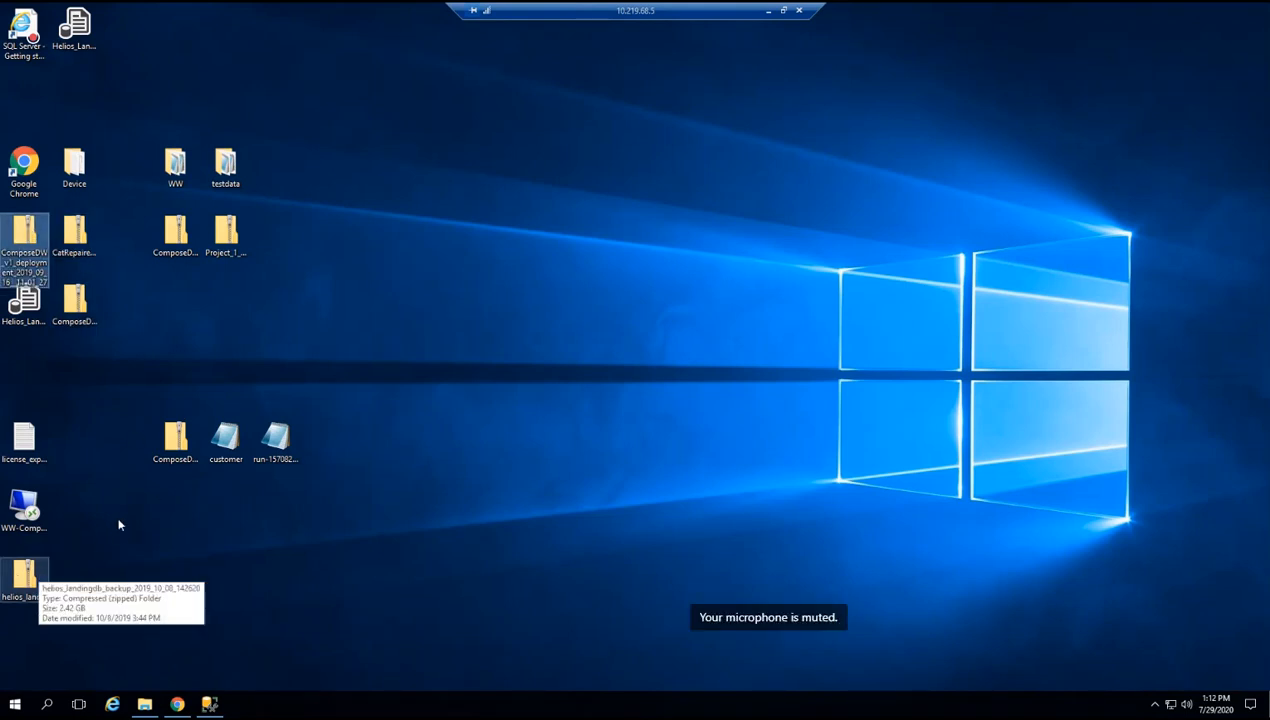
pyautogui.click(175, 440)
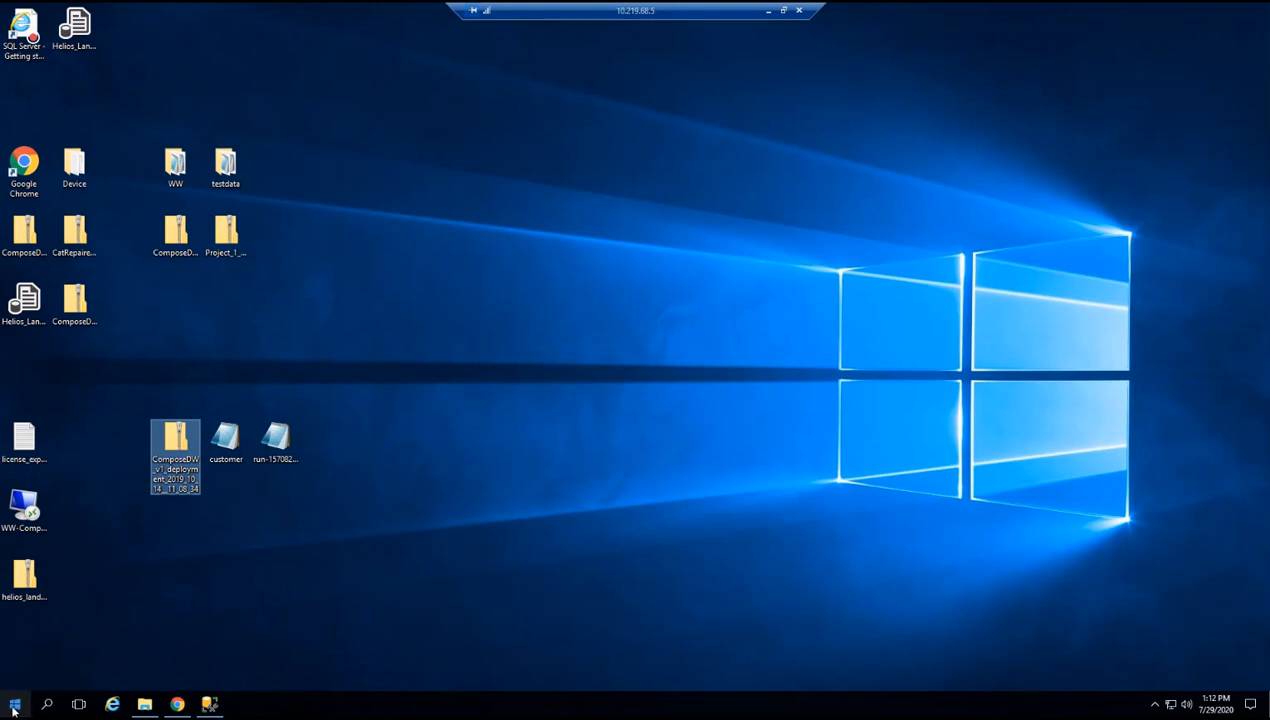
# Search Windows for "serv" and open the Services desktop app.
pyautogui.click(47, 705)
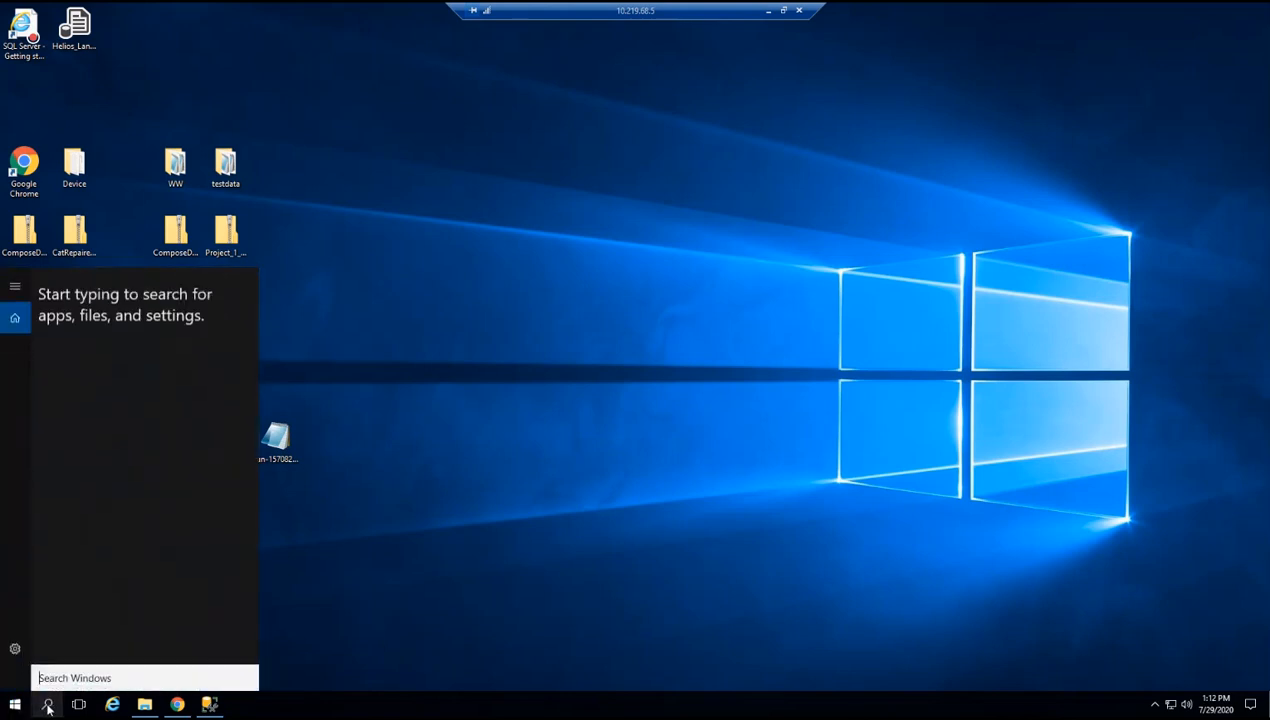
pyautogui.write('server')
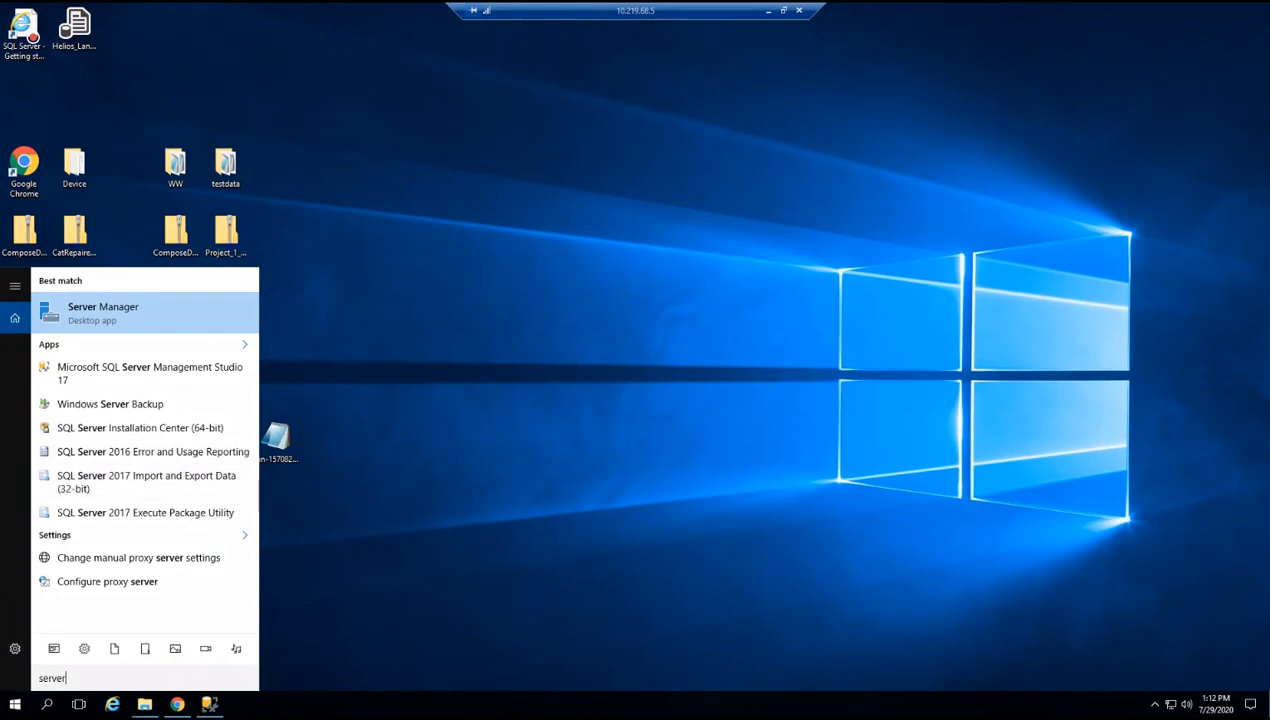
pyautogui.press('BackSpace')
pyautogui.press('BackSpace')
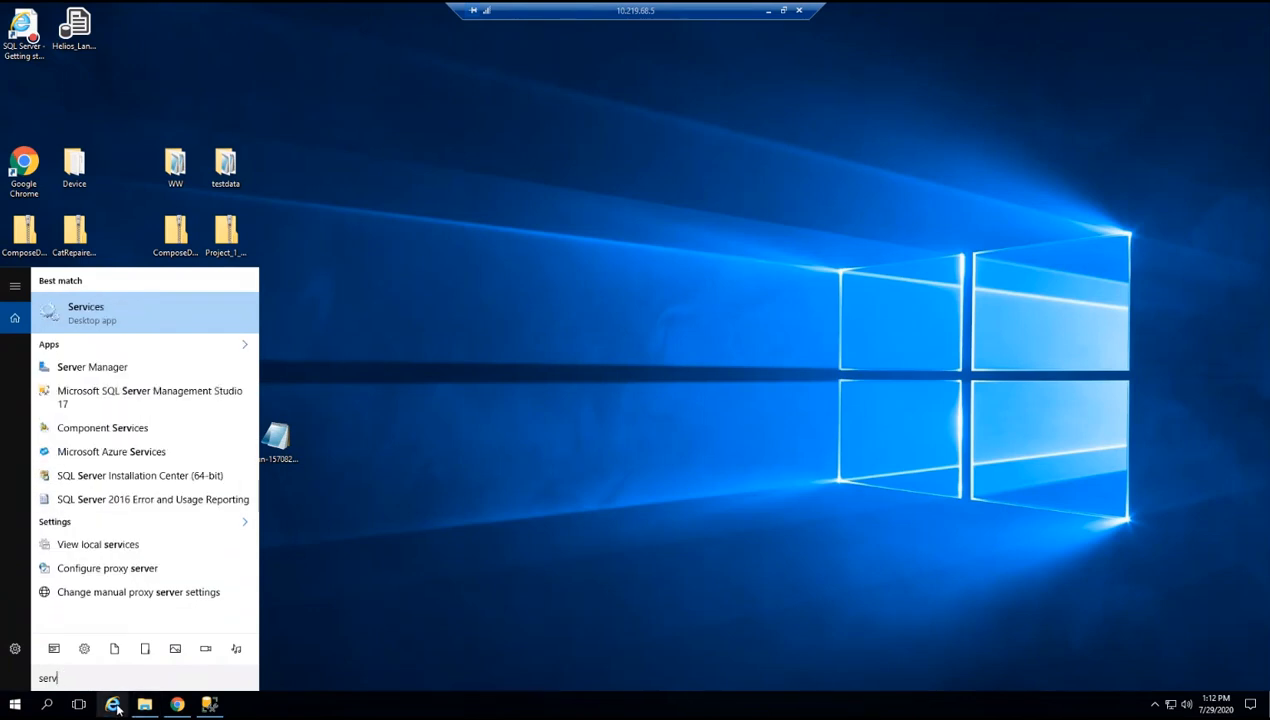
pyautogui.click(122, 317)
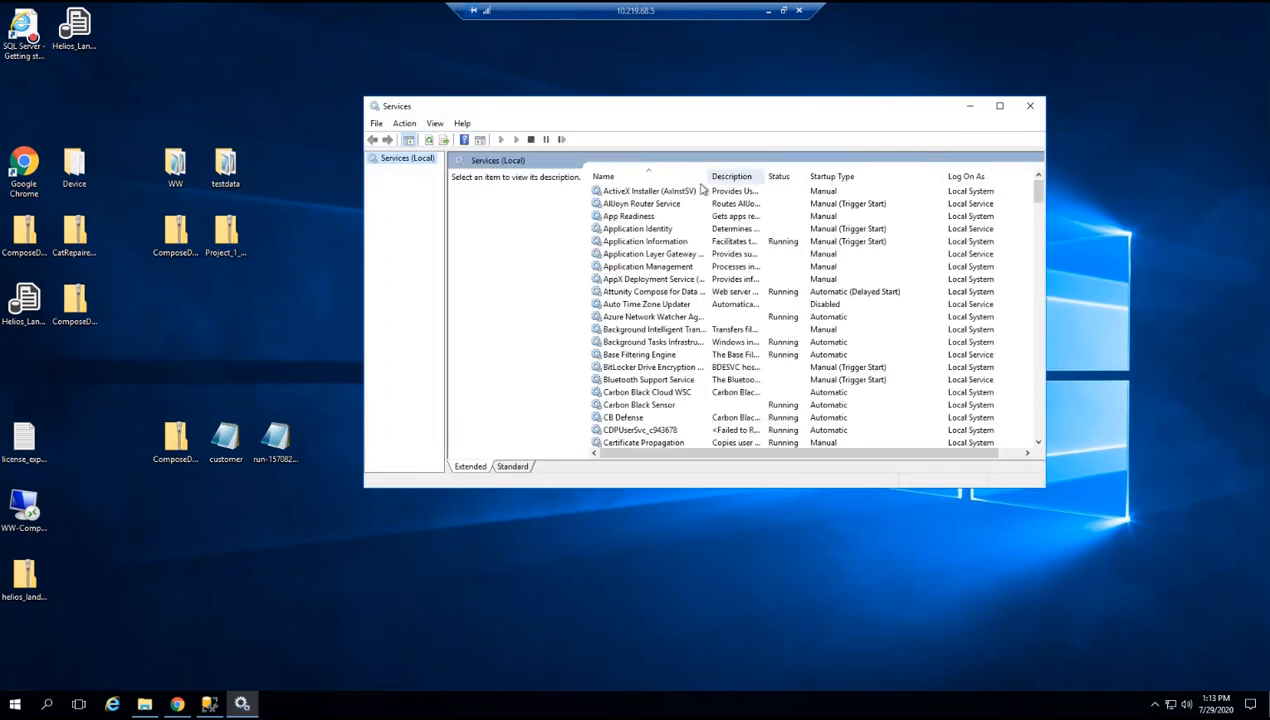
# Widen the service name column and inspect the Attunity Compose for Data Warehouses service and its available actions.
pyautogui.moveTo(758, 175); pyautogui.dragTo(762, 175)
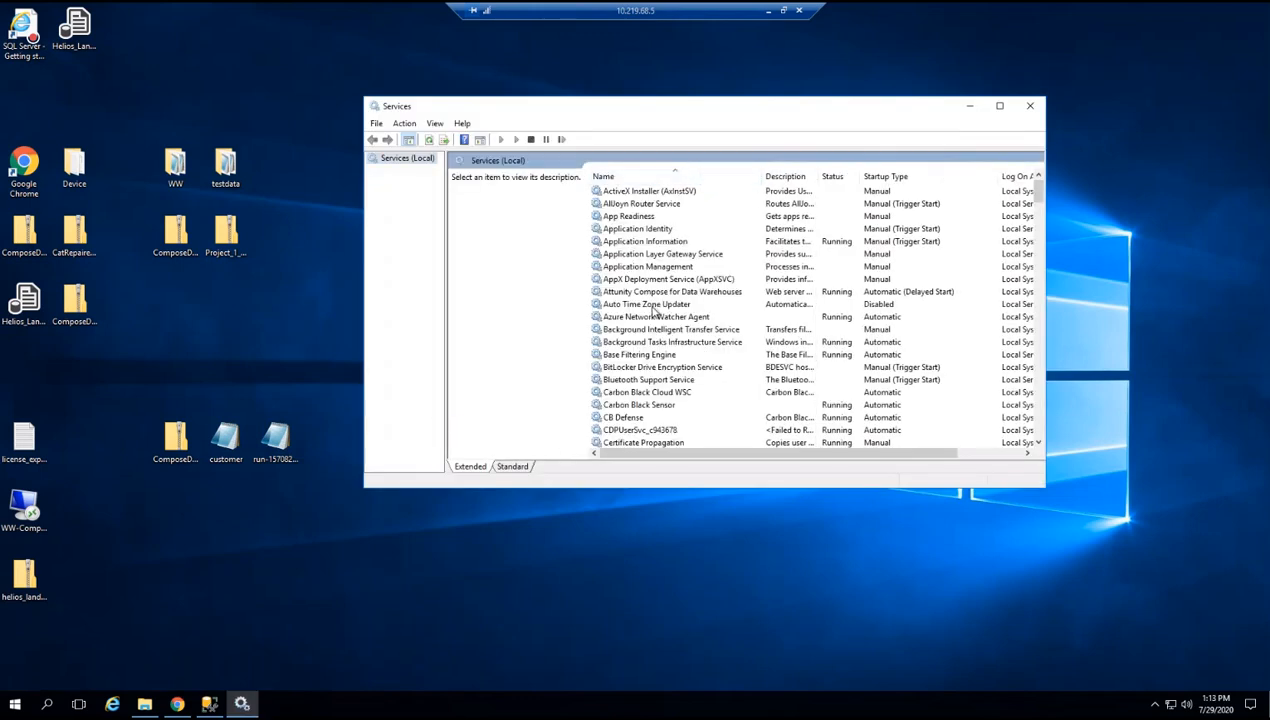
pyautogui.click(660, 294)
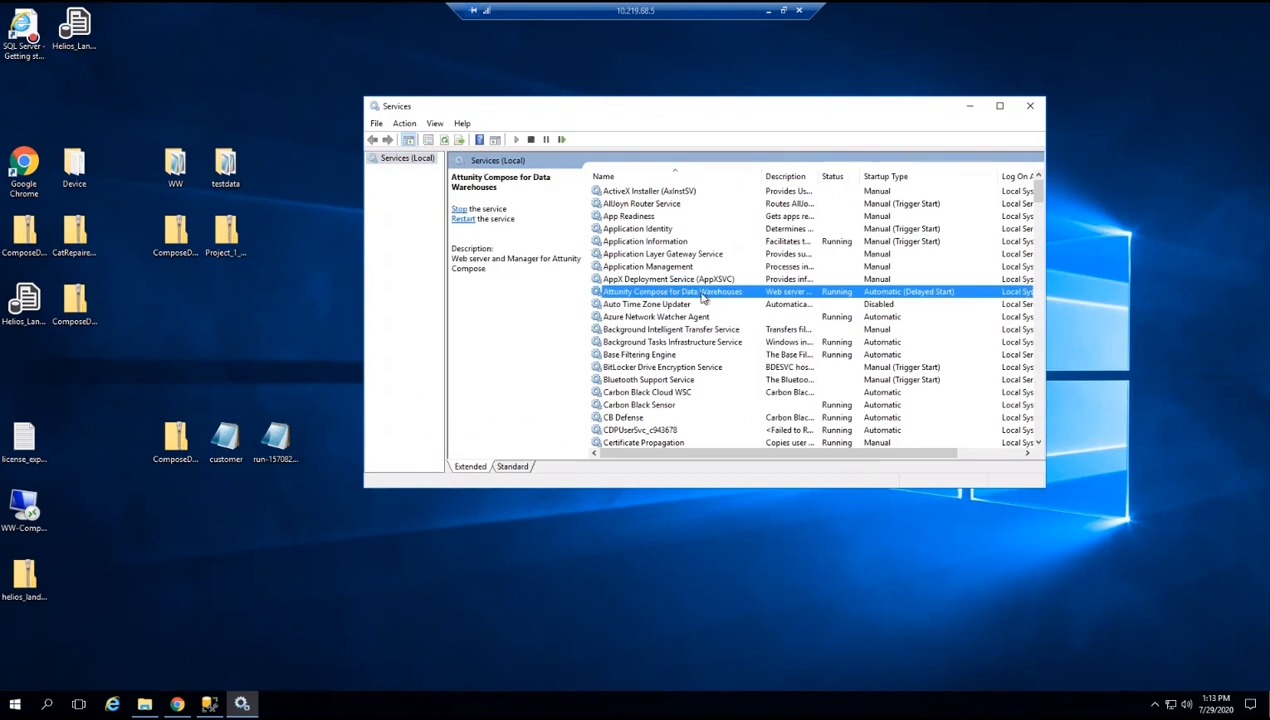
pyautogui.rightClick(703, 297)
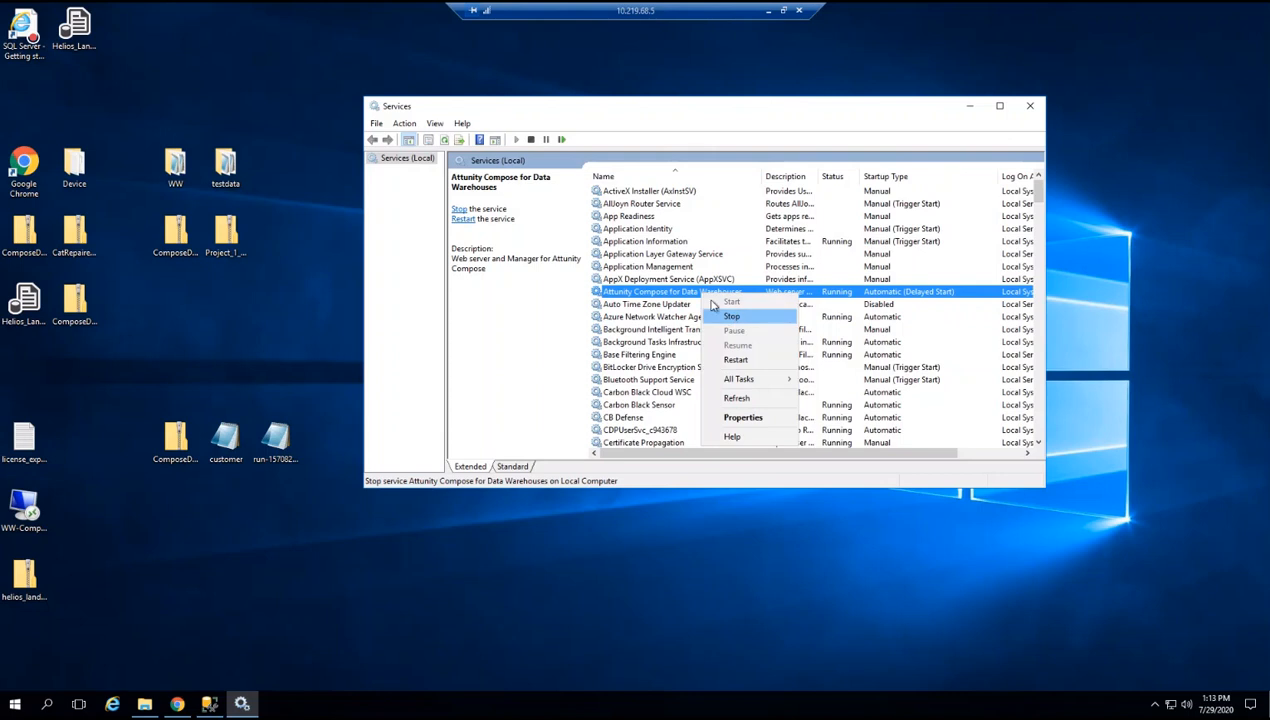
pyautogui.click(667, 295)
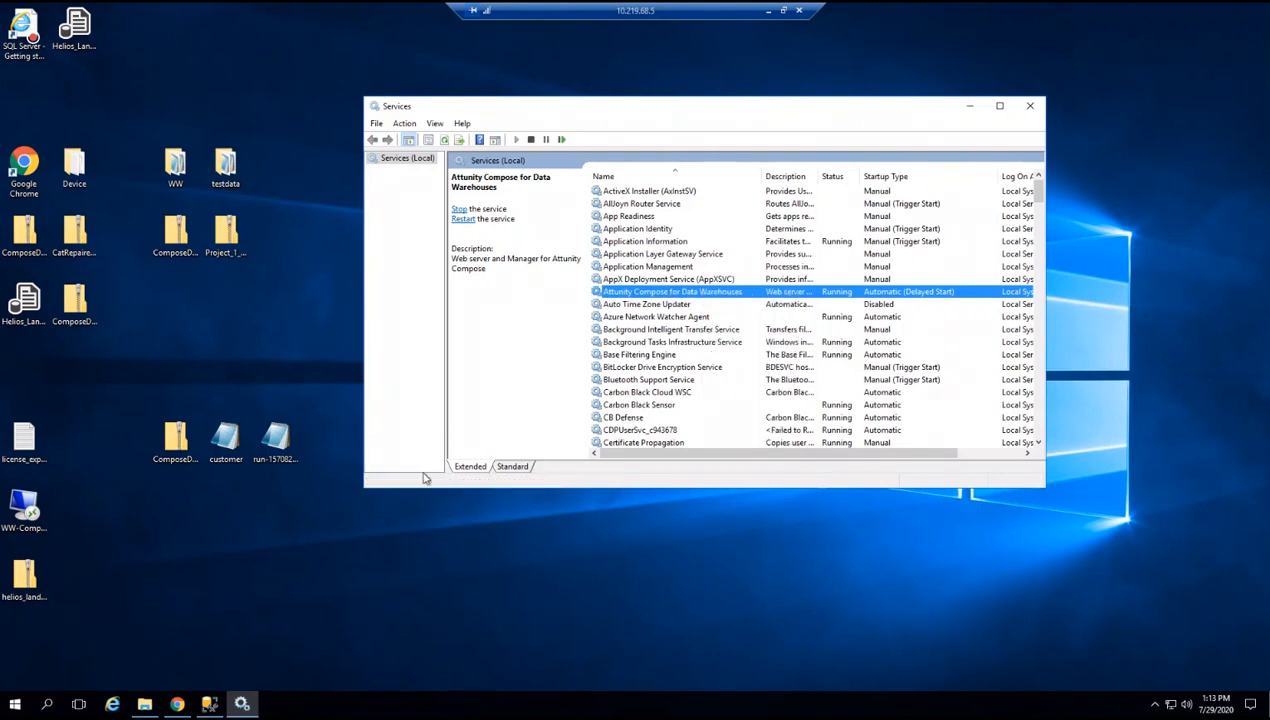
# Search Windows for "att" to look up the Attunity Compose for Data Warehouses Console, and dismiss the search.
pyautogui.click(48, 705)
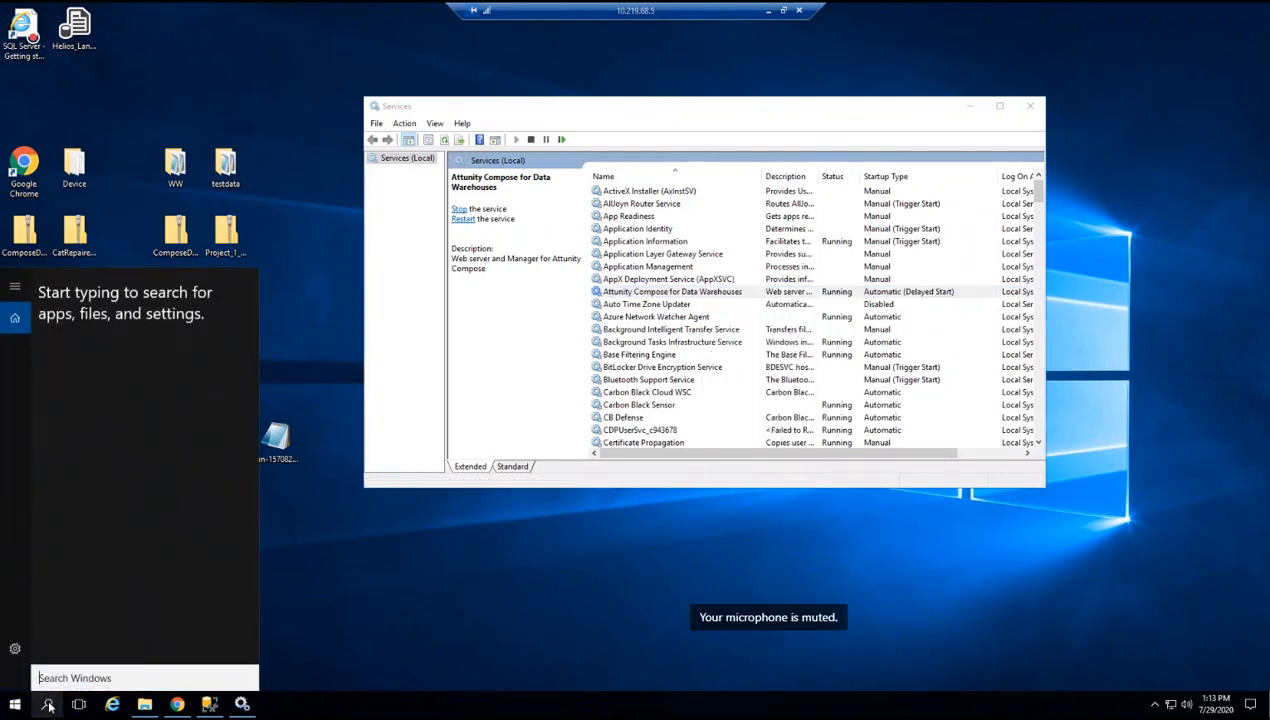
pyautogui.write('ata')
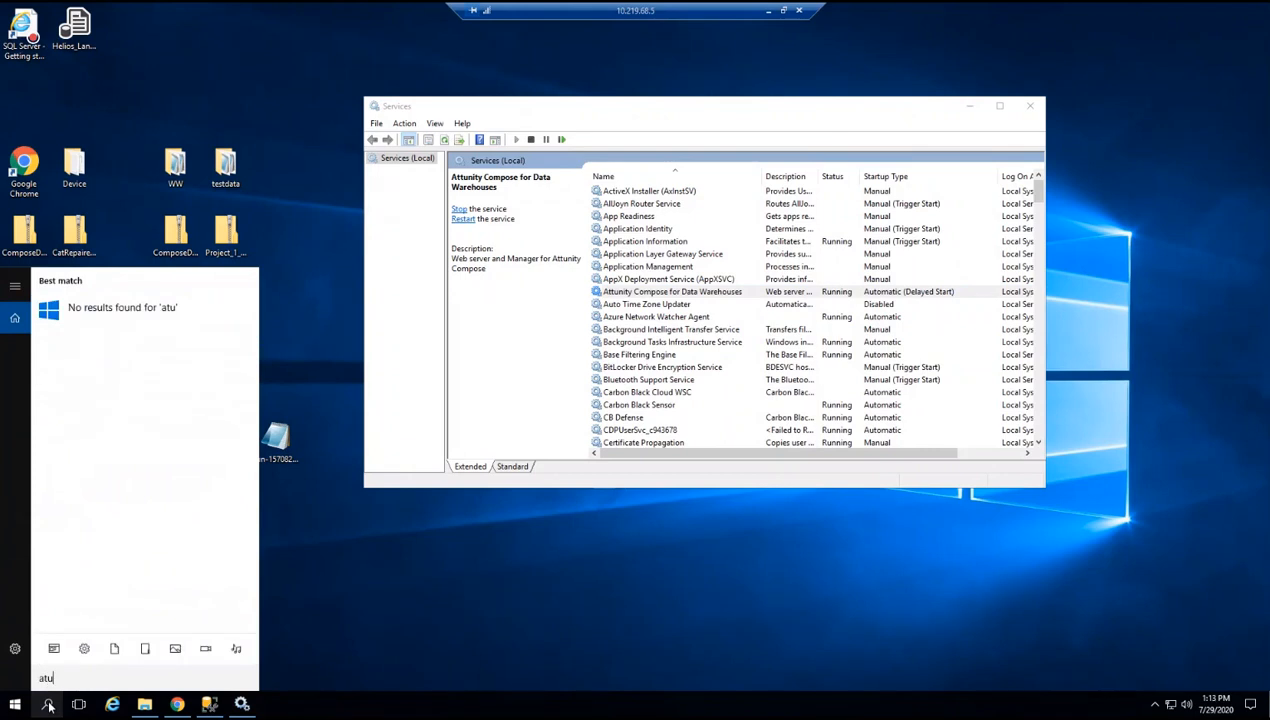
pyautogui.press('BackSpace')
pyautogui.write('t')
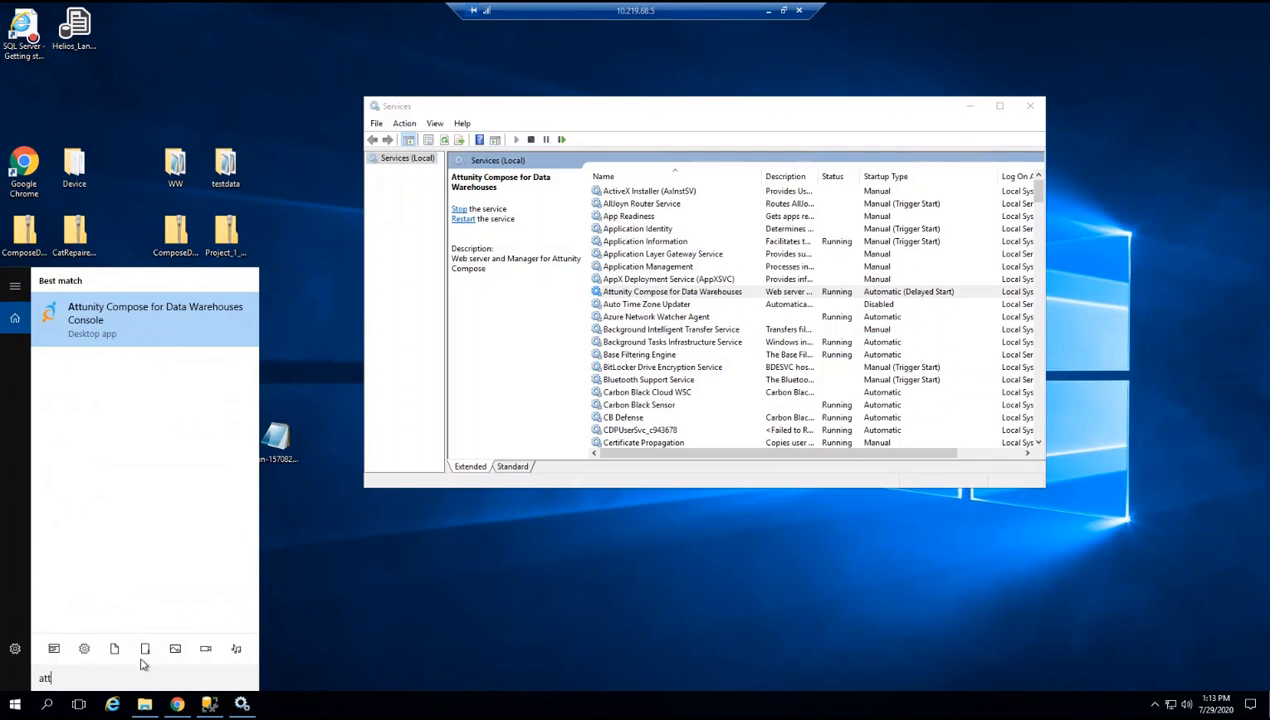
pyautogui.click(401, 598)
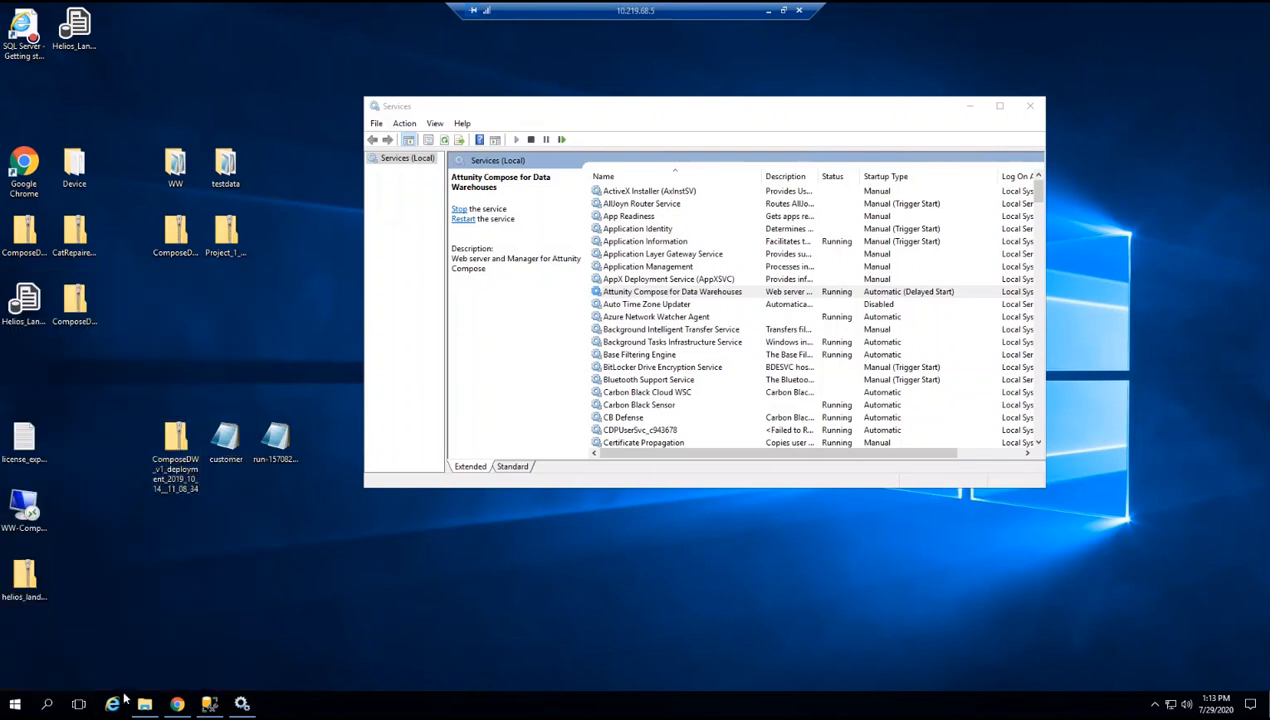
# View the program shortcuts installed with Attunity Compose for Data Warehouses, then reselect its service and minimize the Services window.
pyautogui.click(15, 704)
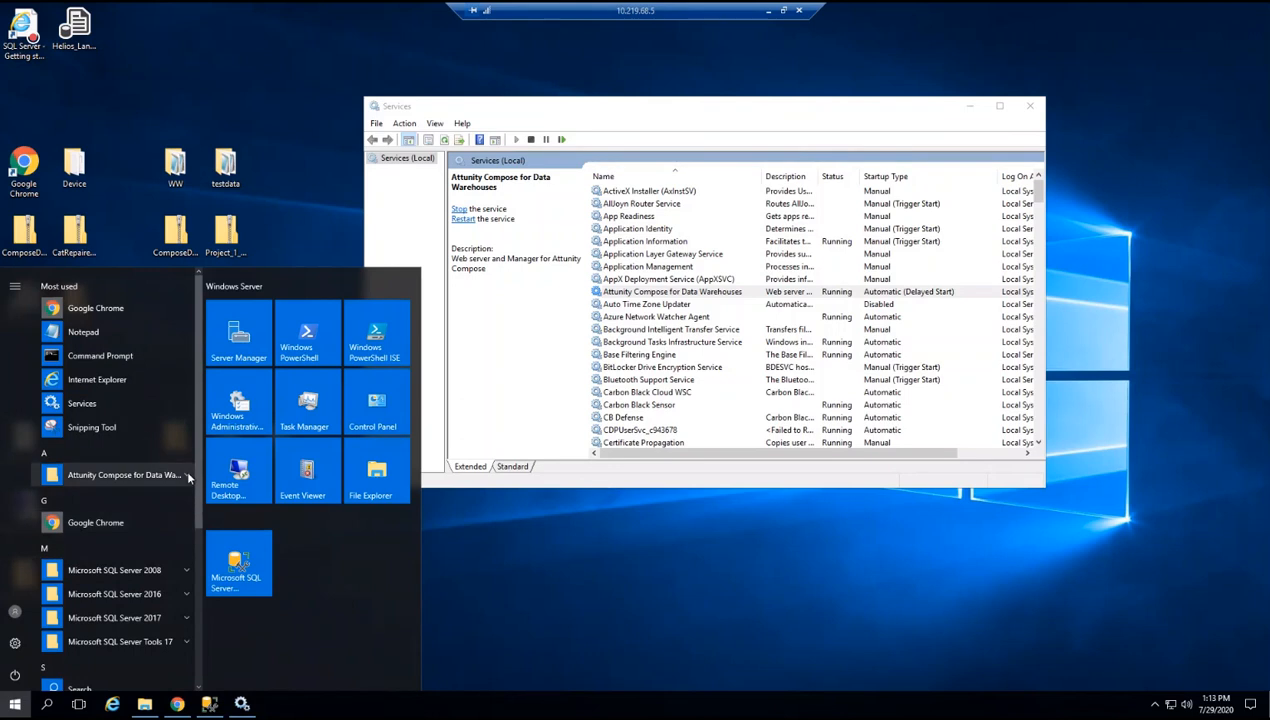
pyautogui.click(188, 474)
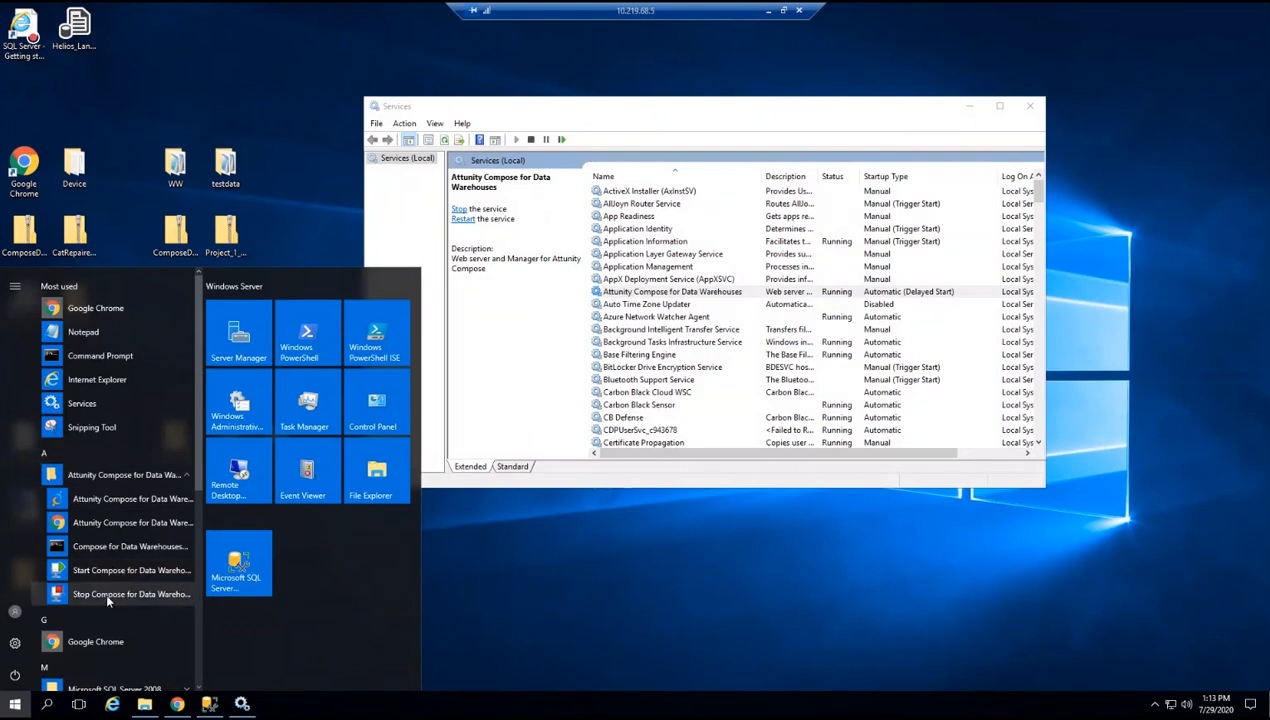
pyautogui.click(655, 292)
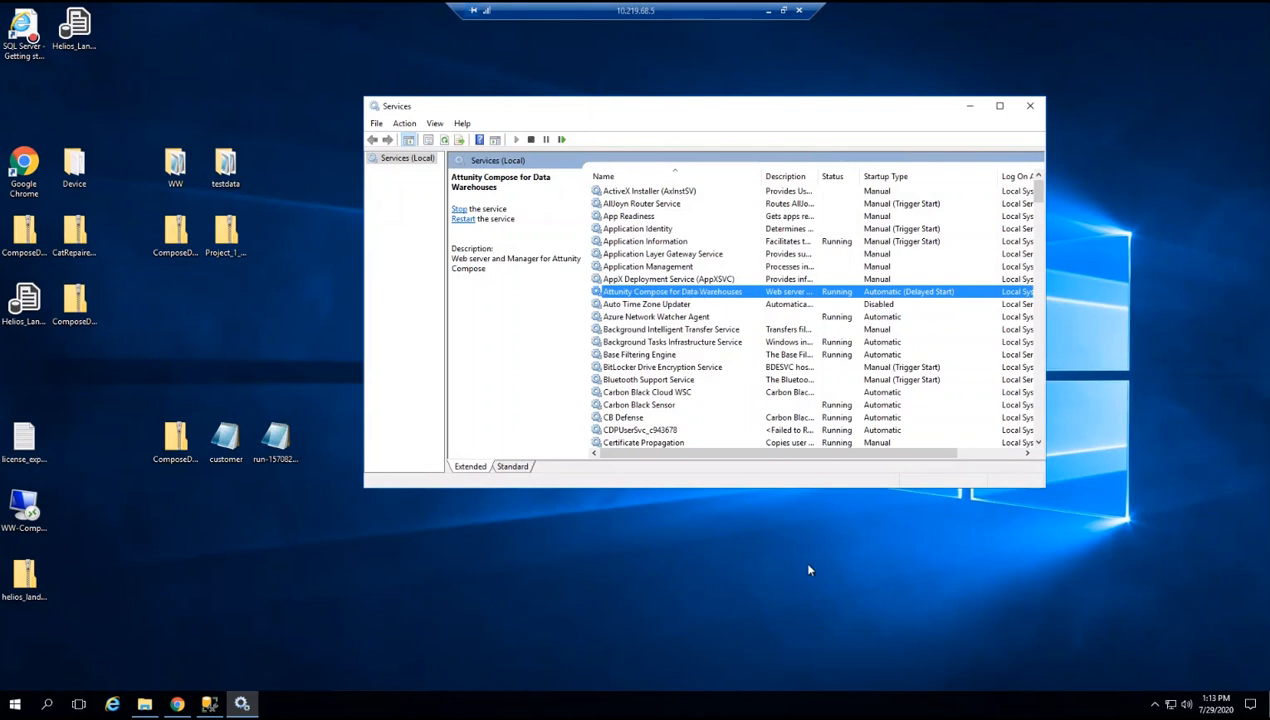
pyautogui.click(969, 105)
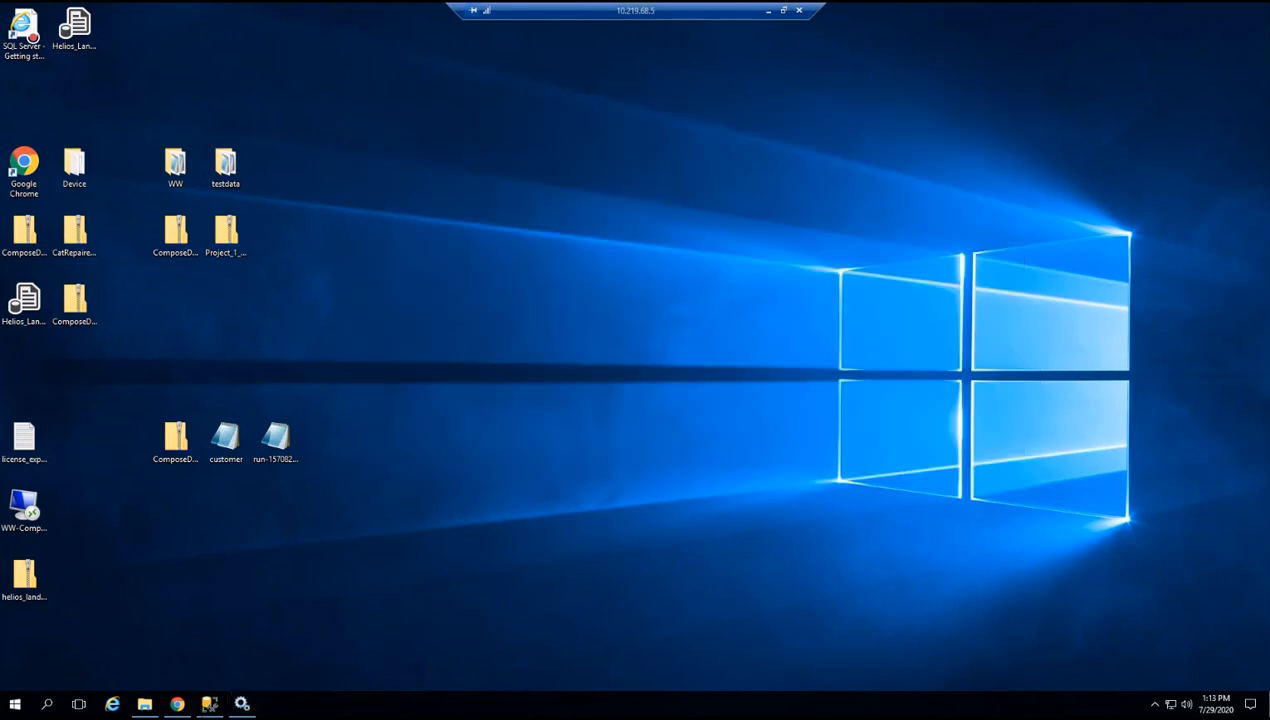
# Open the Attunity Compose for Data Warehouses Console, select the version and project part of its URL, and go to the projects page.
pyautogui.click(14, 704)
pyautogui.click(183, 472)
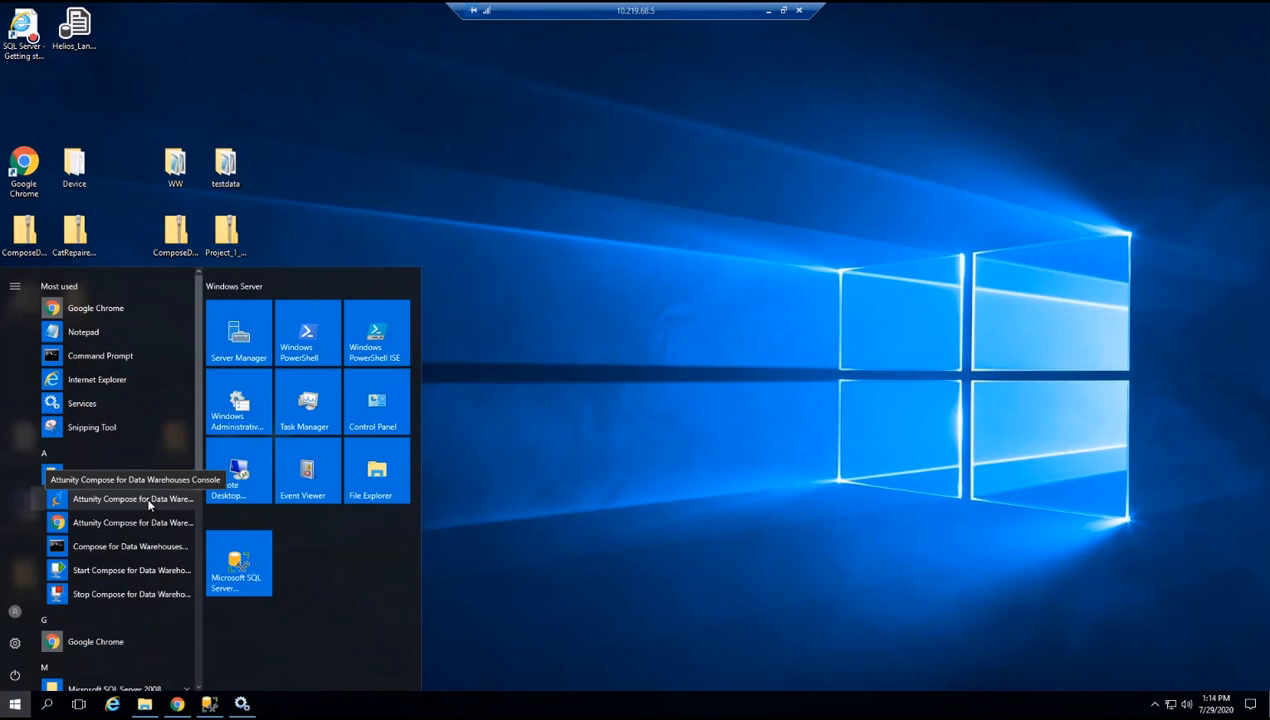
pyautogui.click(146, 497)
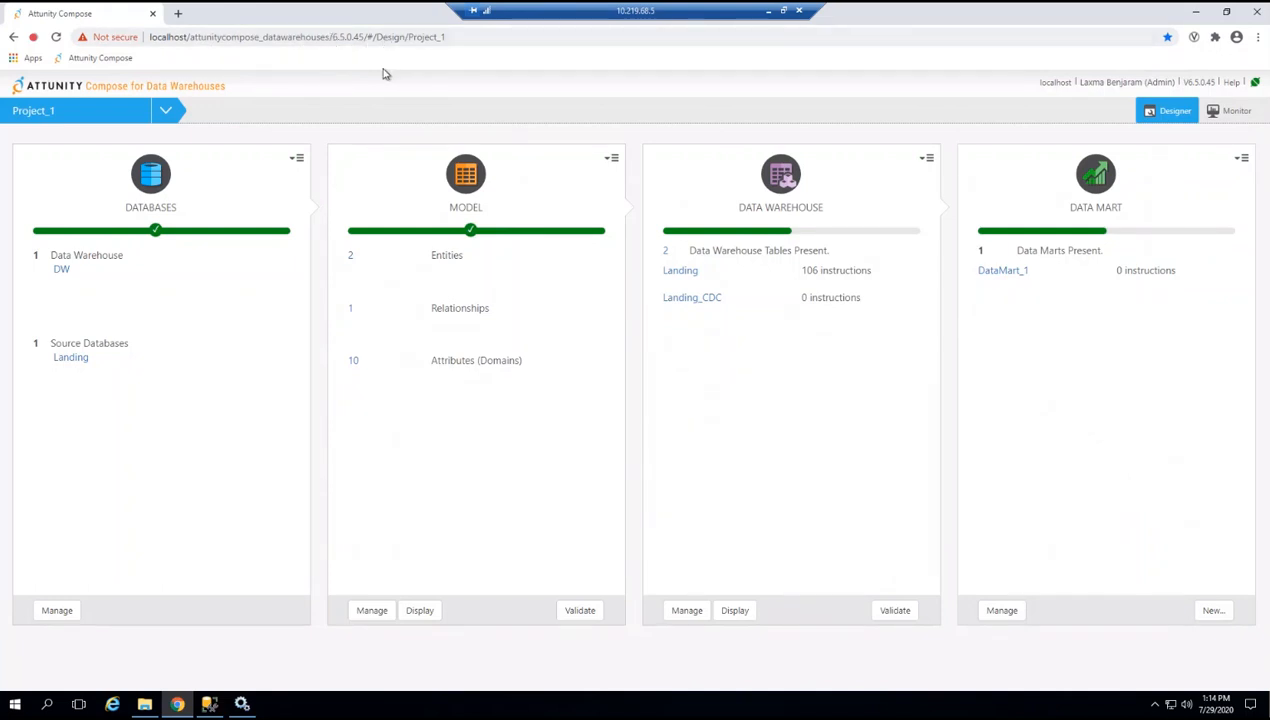
pyautogui.moveTo(330, 37); pyautogui.dragTo(513, 30)
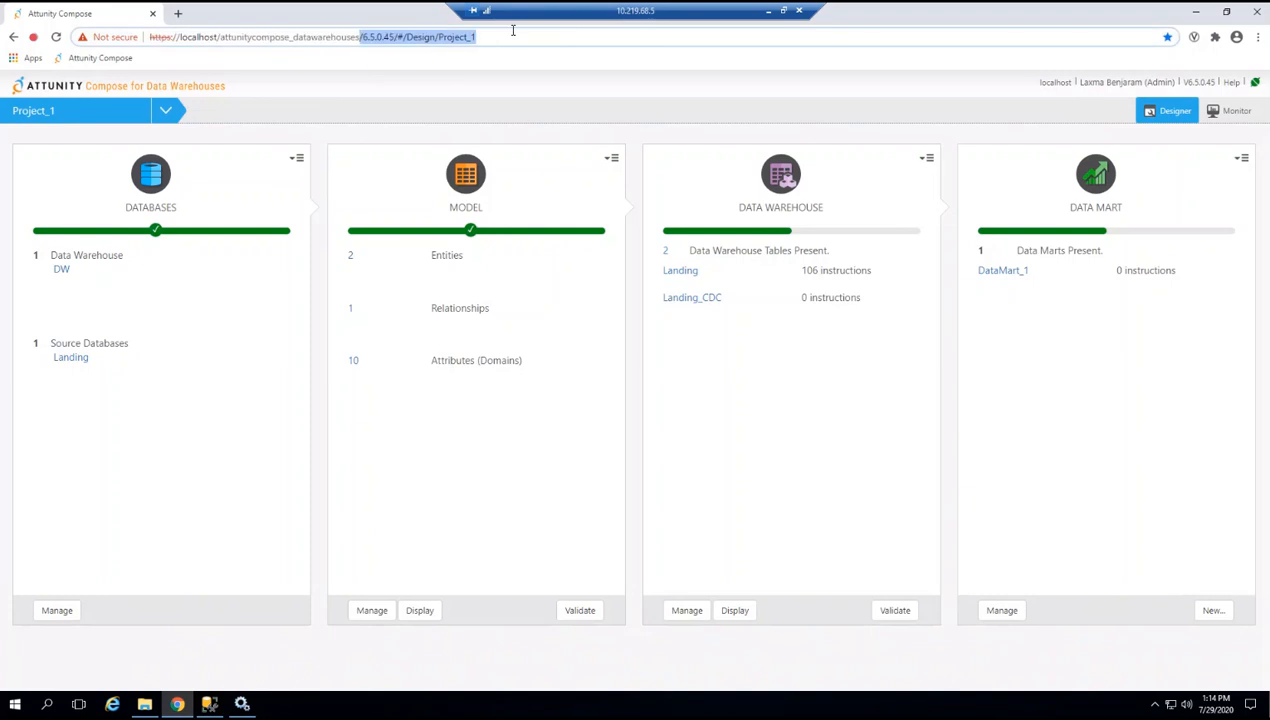
pyautogui.press('Return')
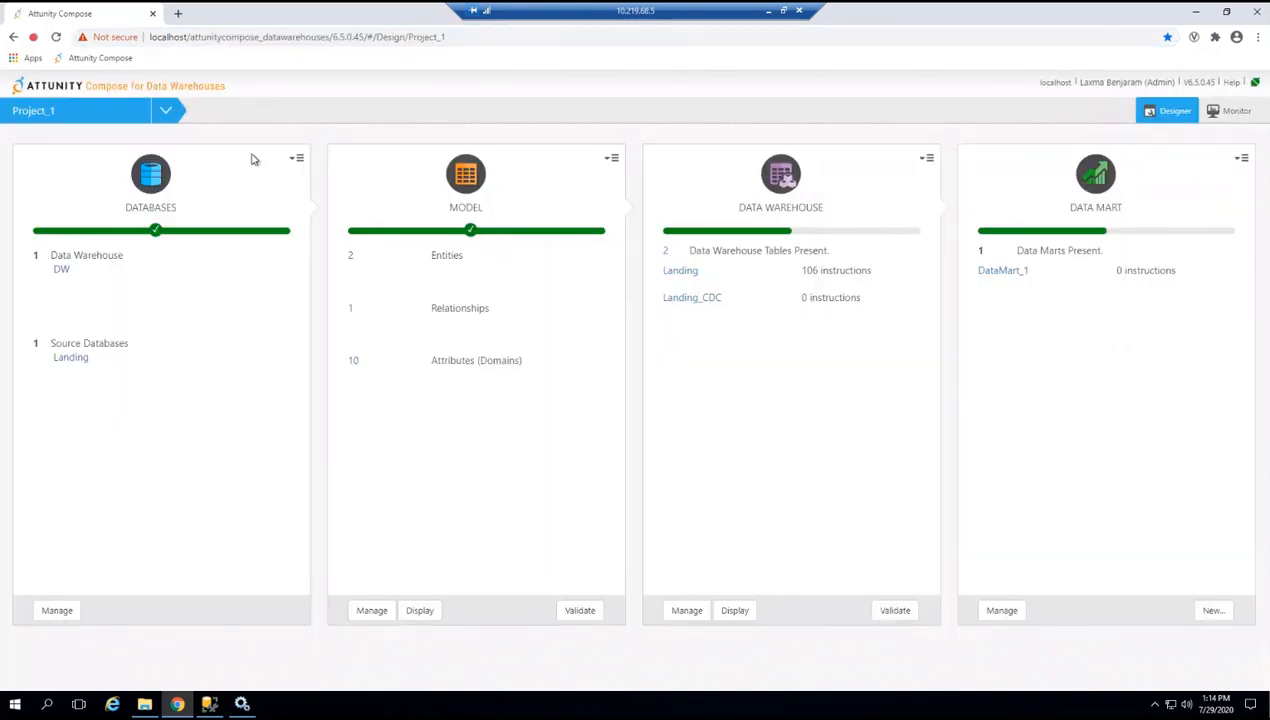
pyautogui.click(54, 90)
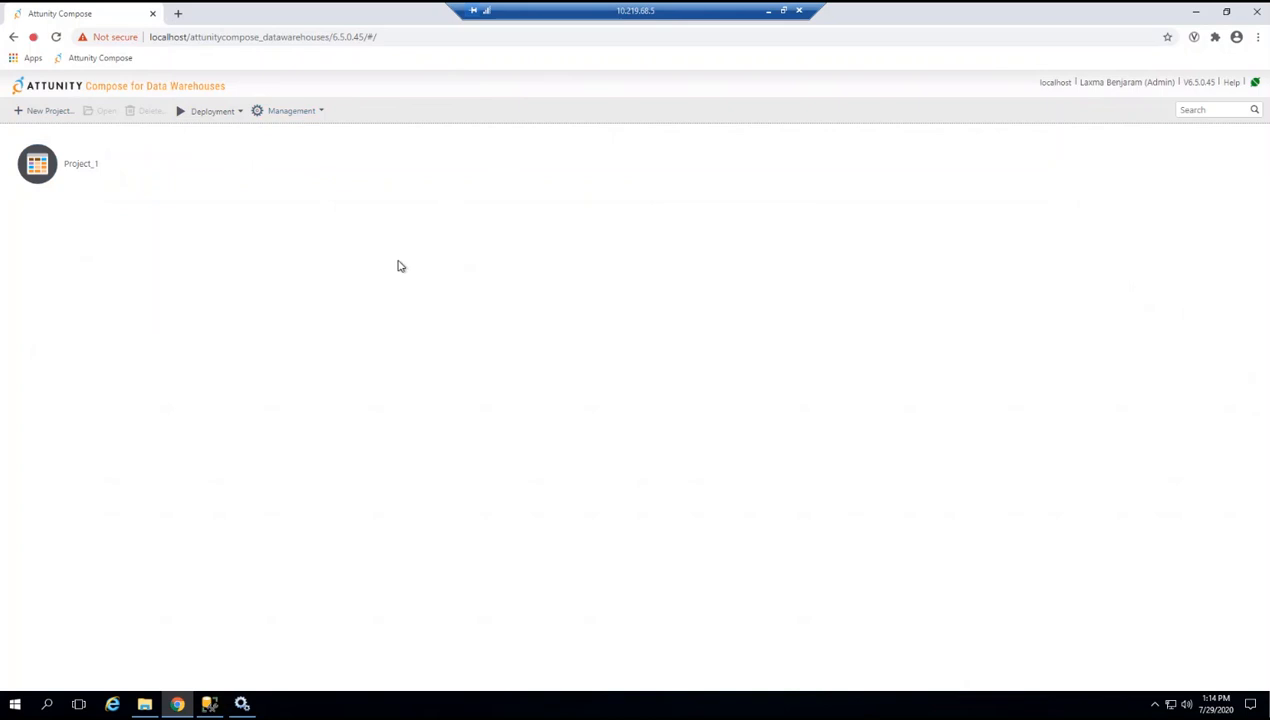
# View the Register License dialog and its license file chooser, then close both without registering a license.
pyautogui.click(322, 113)
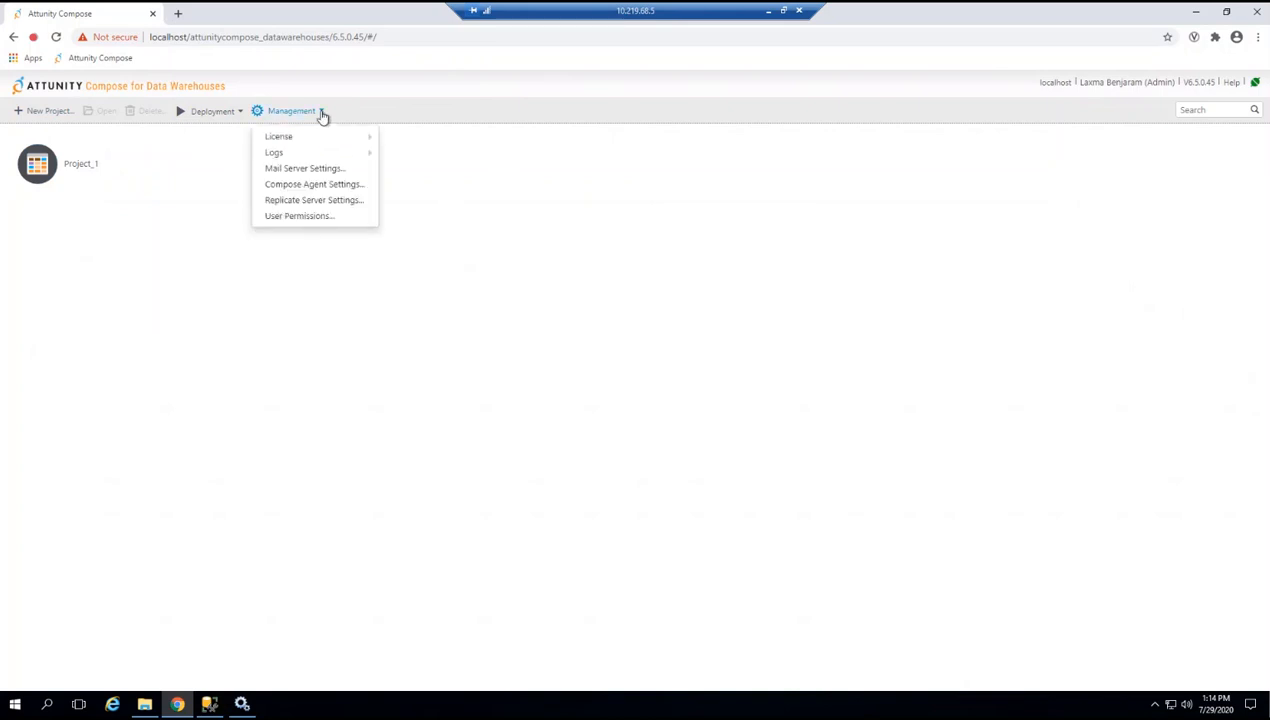
pyautogui.moveTo(300, 137)
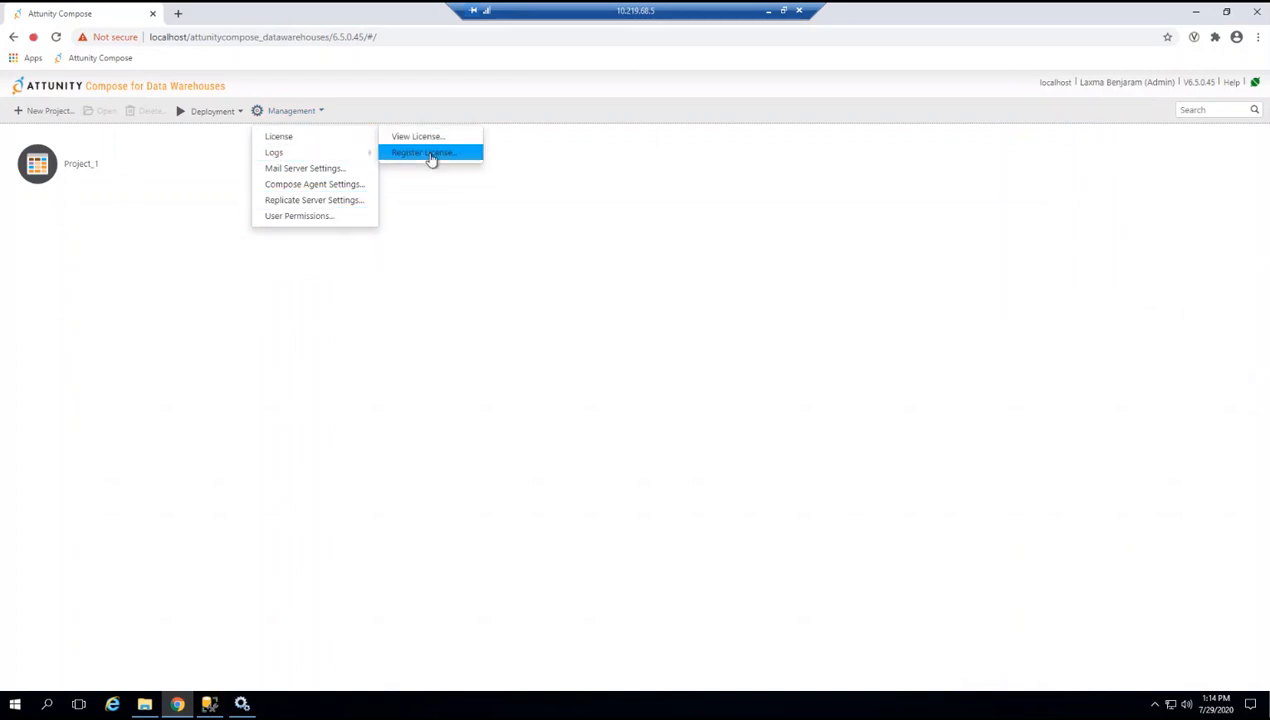
pyautogui.click(430, 157)
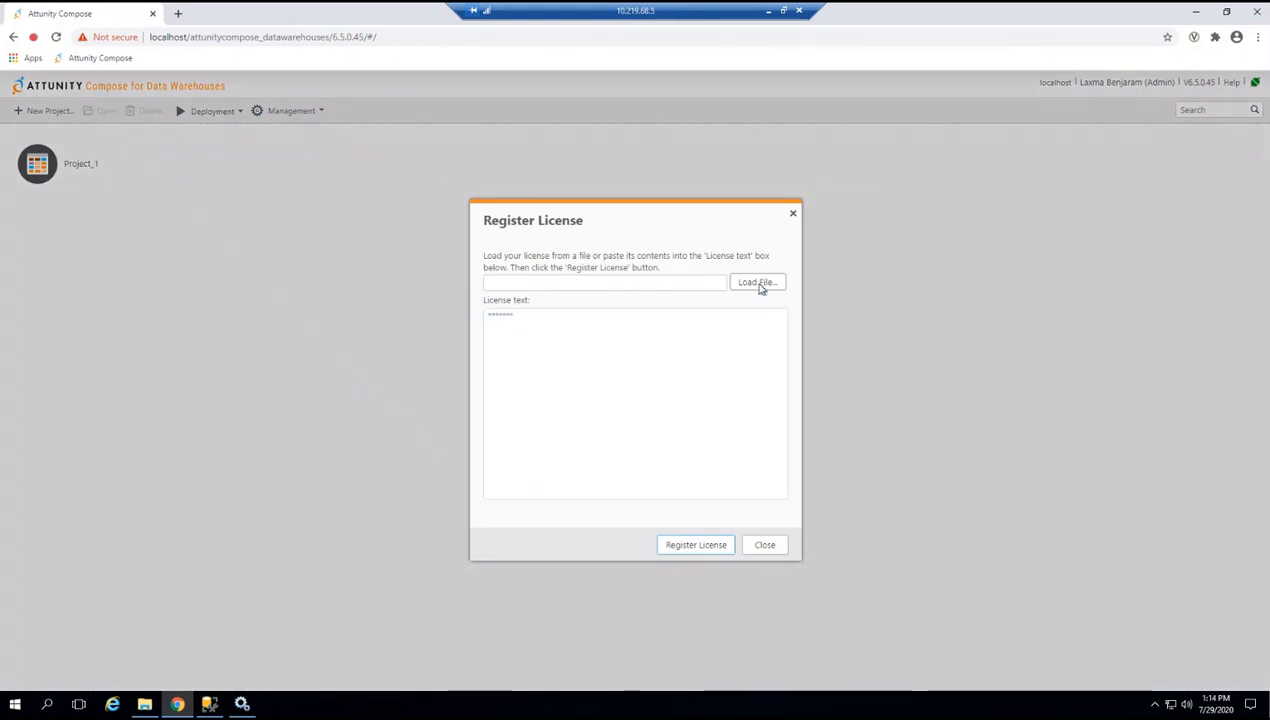
pyautogui.click(758, 286)
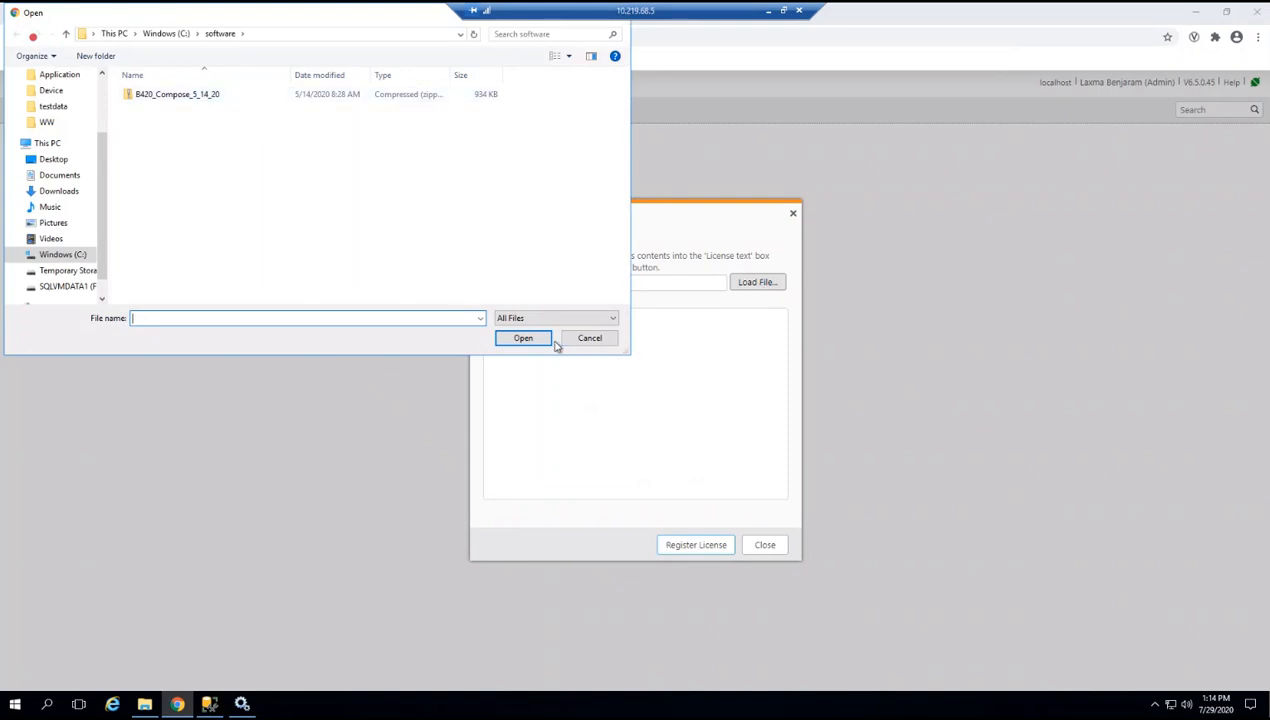
pyautogui.click(590, 338)
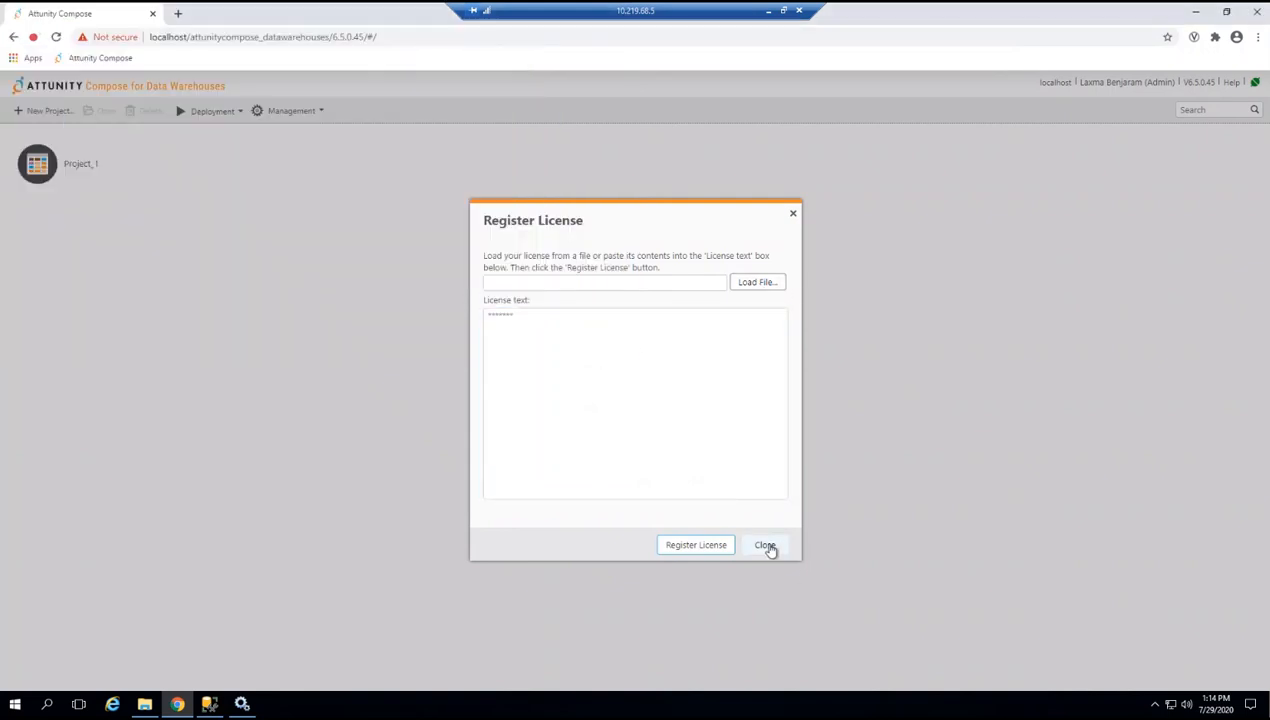
pyautogui.click(764, 547)
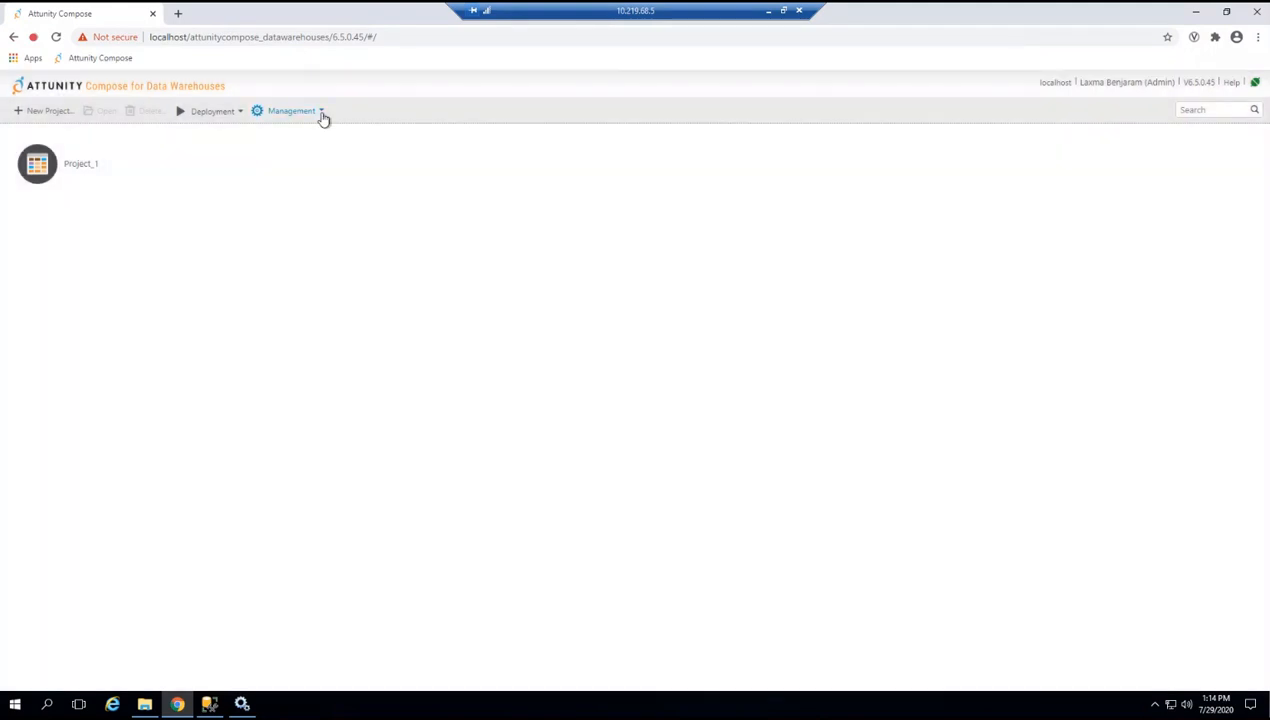
# View the current license details, highlight the expiration date and product version, and close the license window.
pyautogui.click(323, 112)
pyautogui.moveTo(318, 133)
pyautogui.click(422, 138)
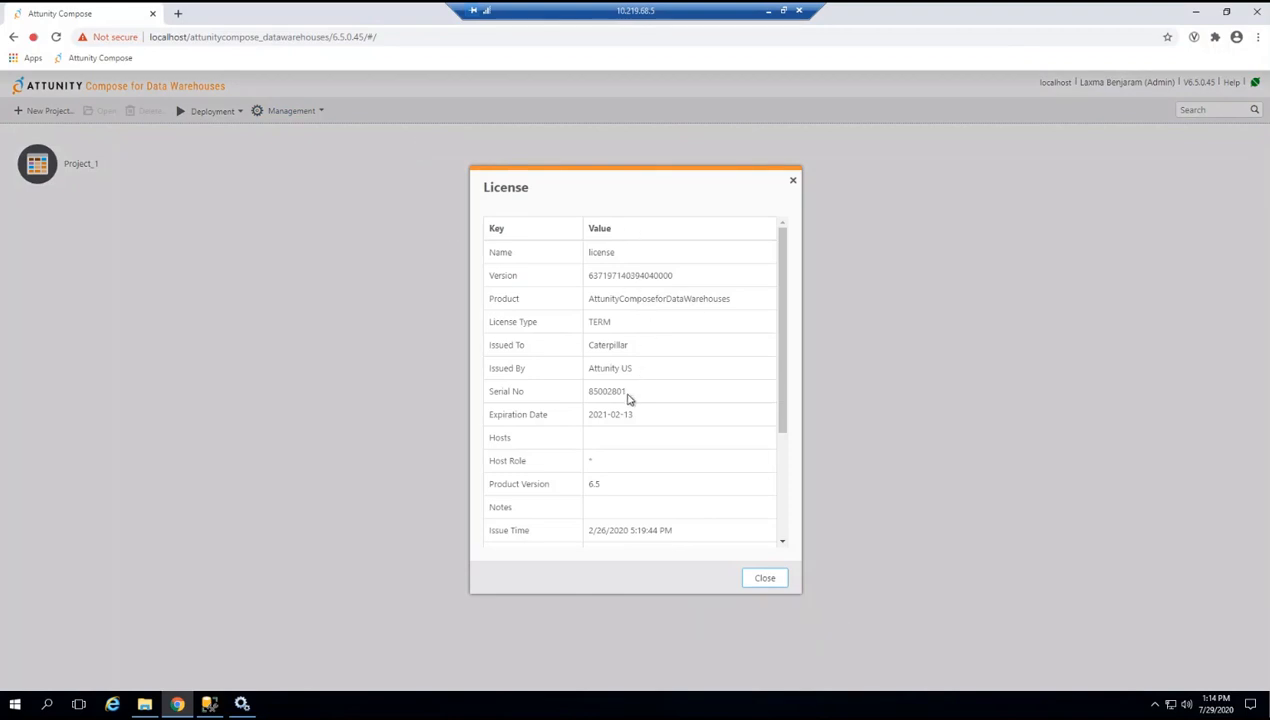
pyautogui.moveTo(650, 414); pyautogui.dragTo(573, 413)
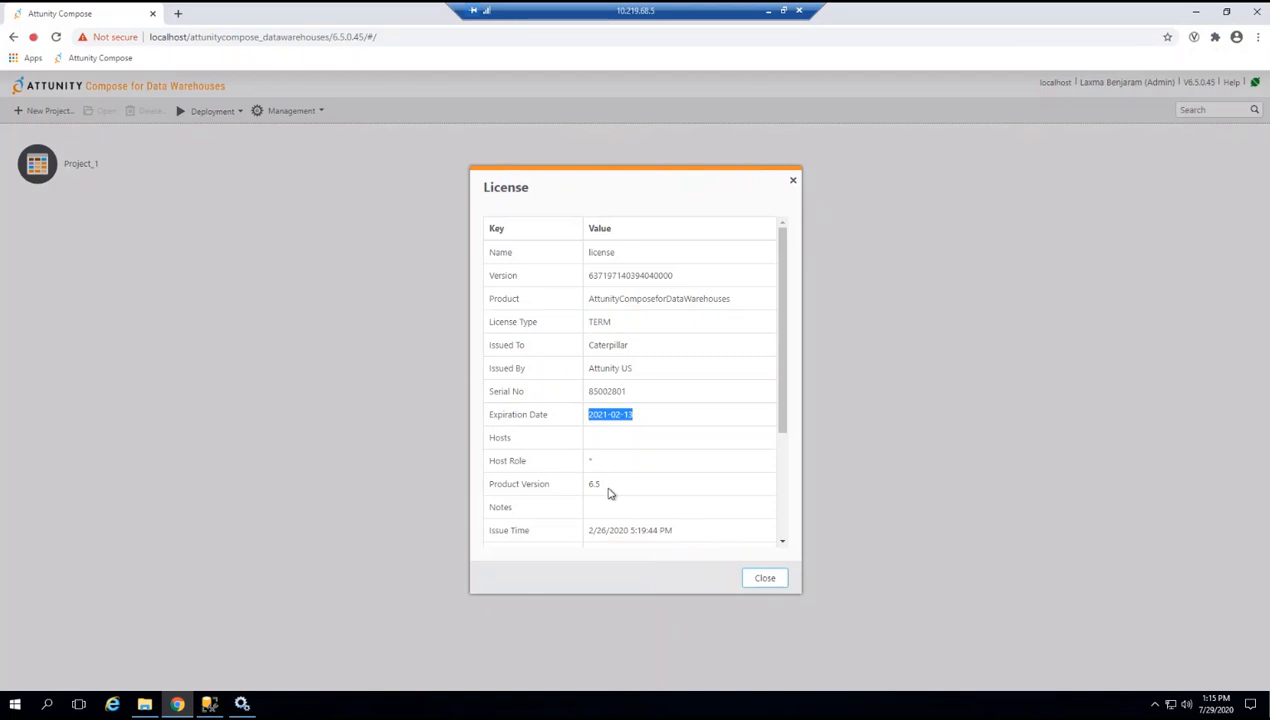
pyautogui.moveTo(604, 485); pyautogui.dragTo(566, 486)
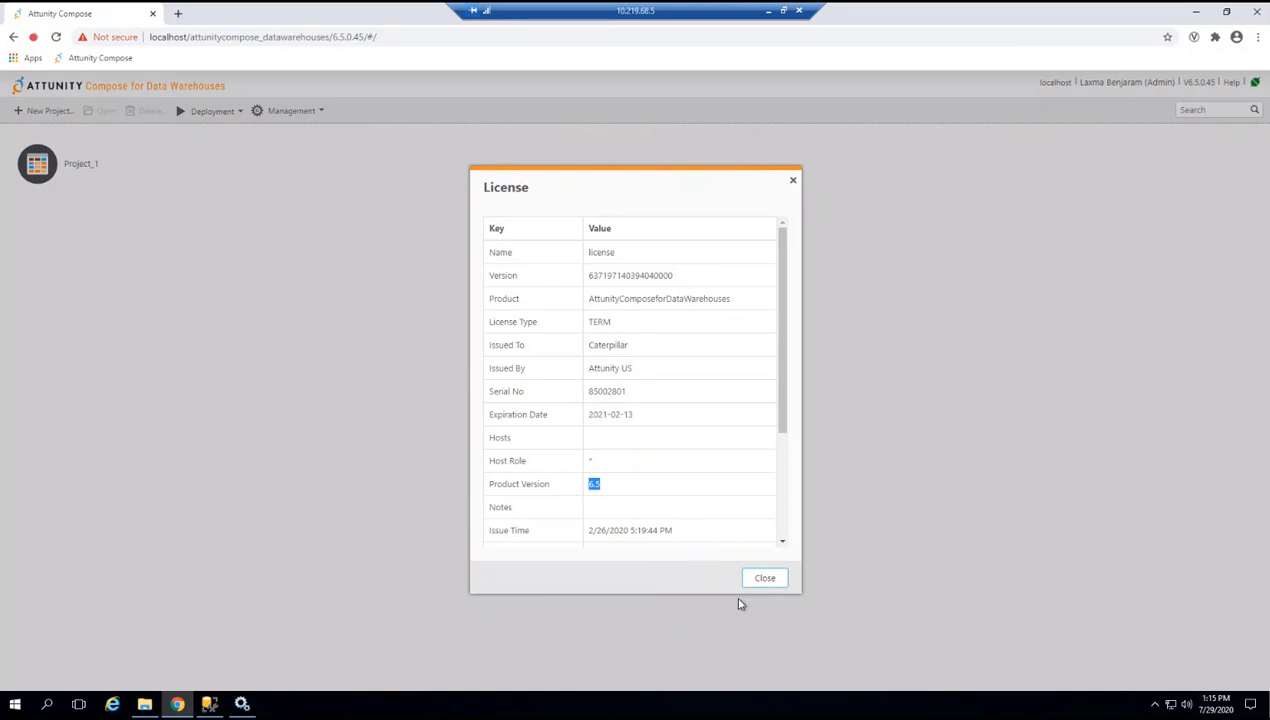
pyautogui.click(765, 580)
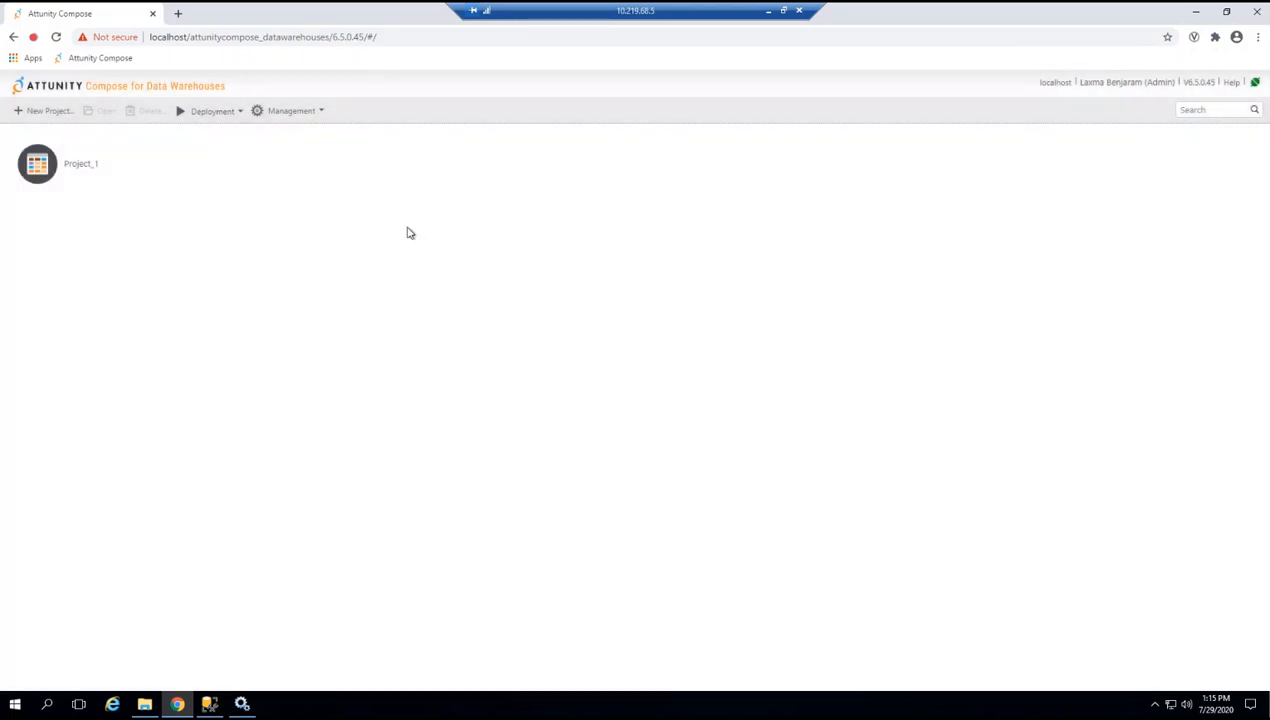
# View the Compose user permissions and the Group and User options for adding an entry, then cancel the addition.
pyautogui.click(320, 115)
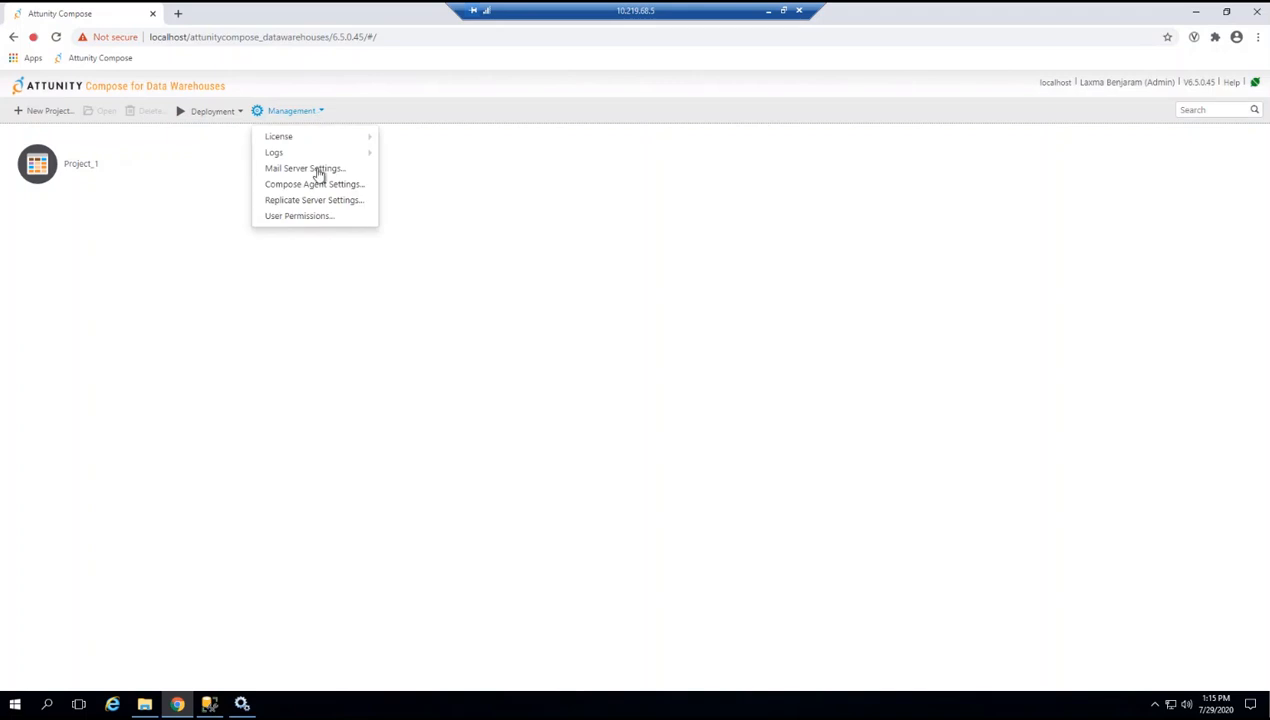
pyautogui.click(311, 218)
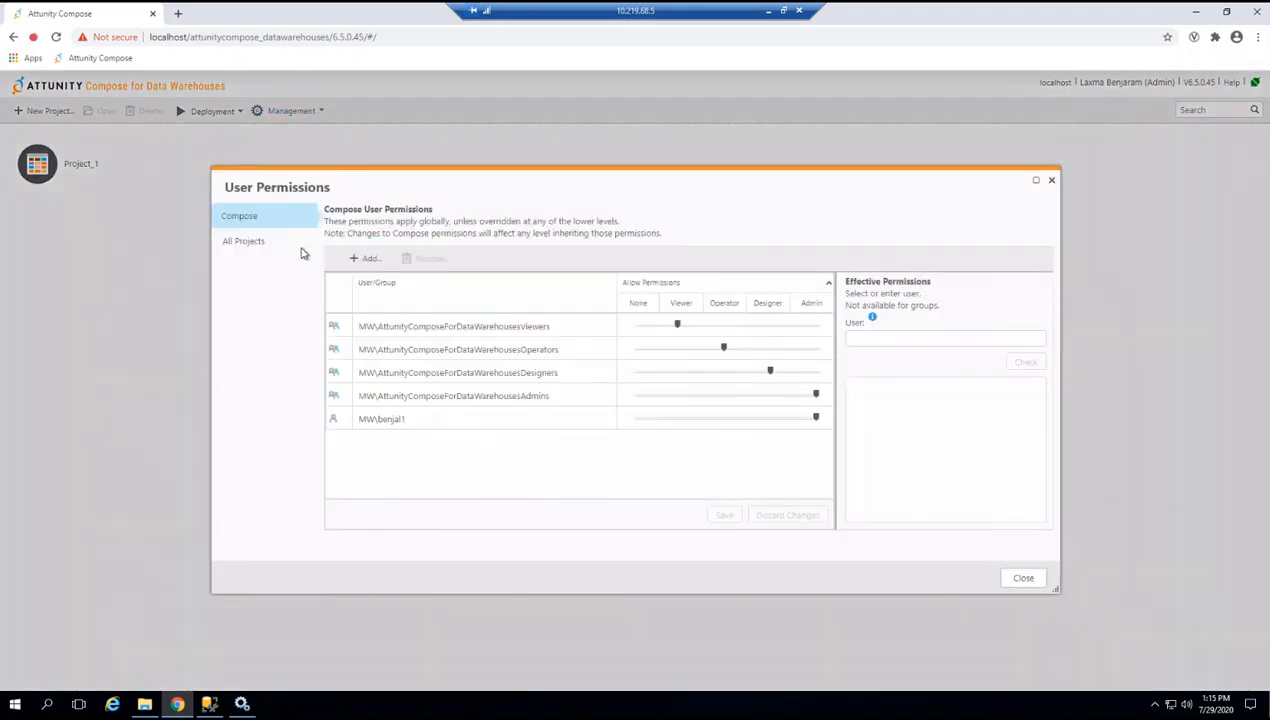
pyautogui.click(1051, 181)
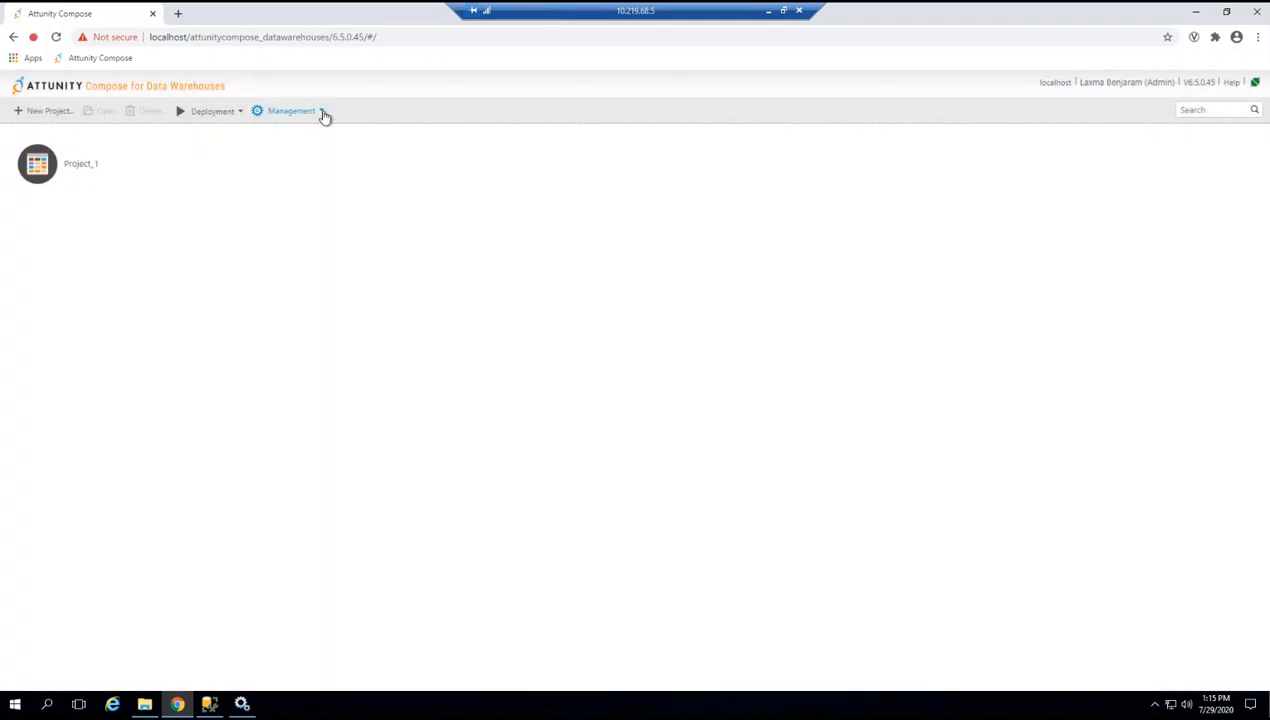
pyautogui.click(323, 116)
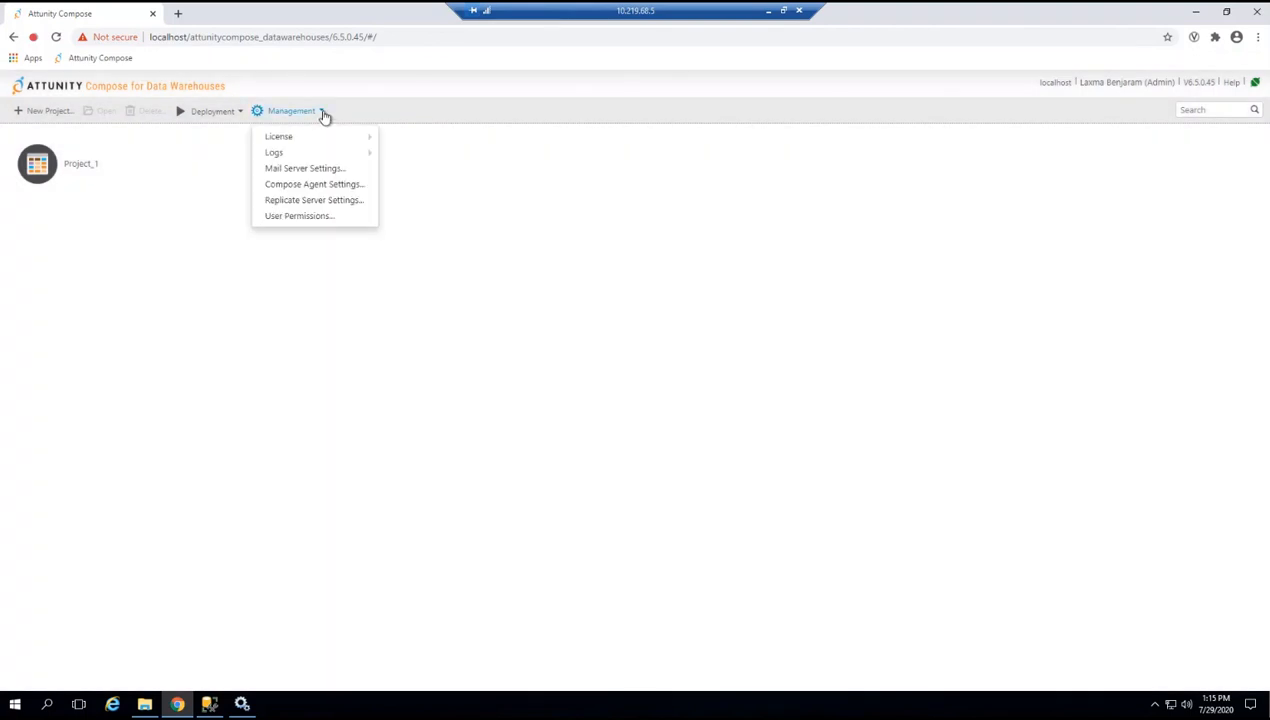
pyautogui.click(301, 220)
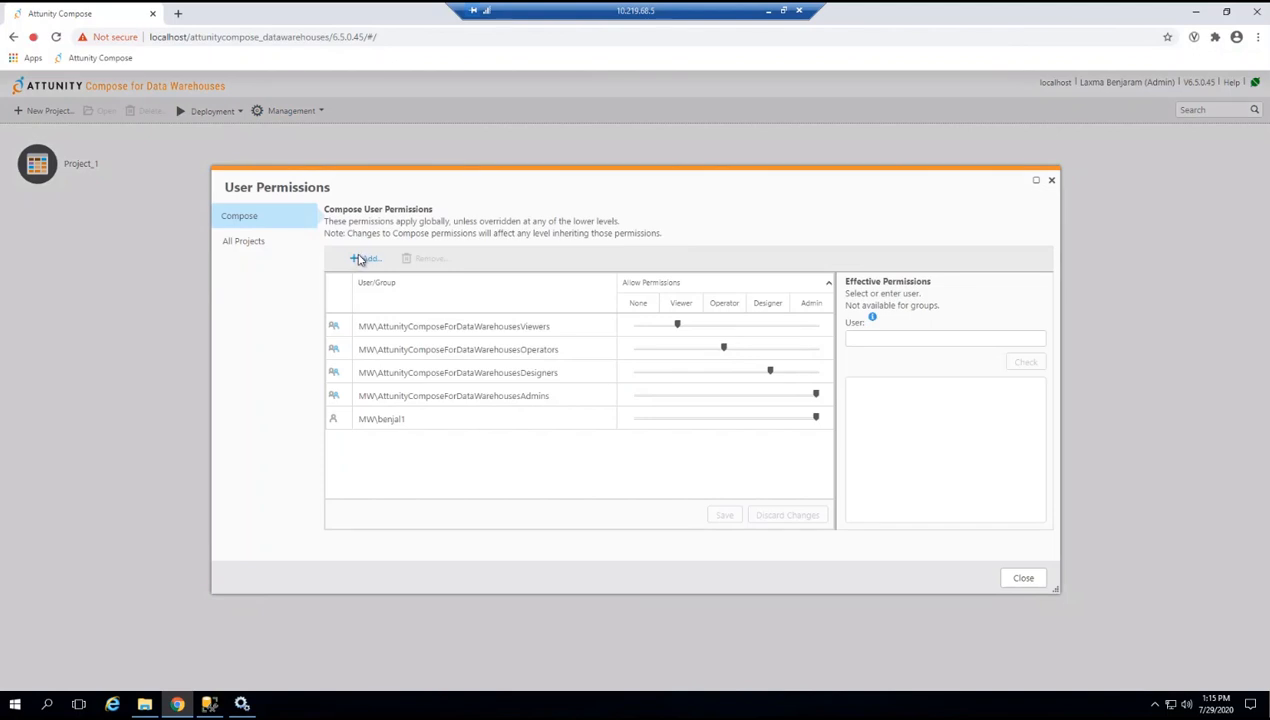
pyautogui.click(361, 259)
pyautogui.click(617, 363)
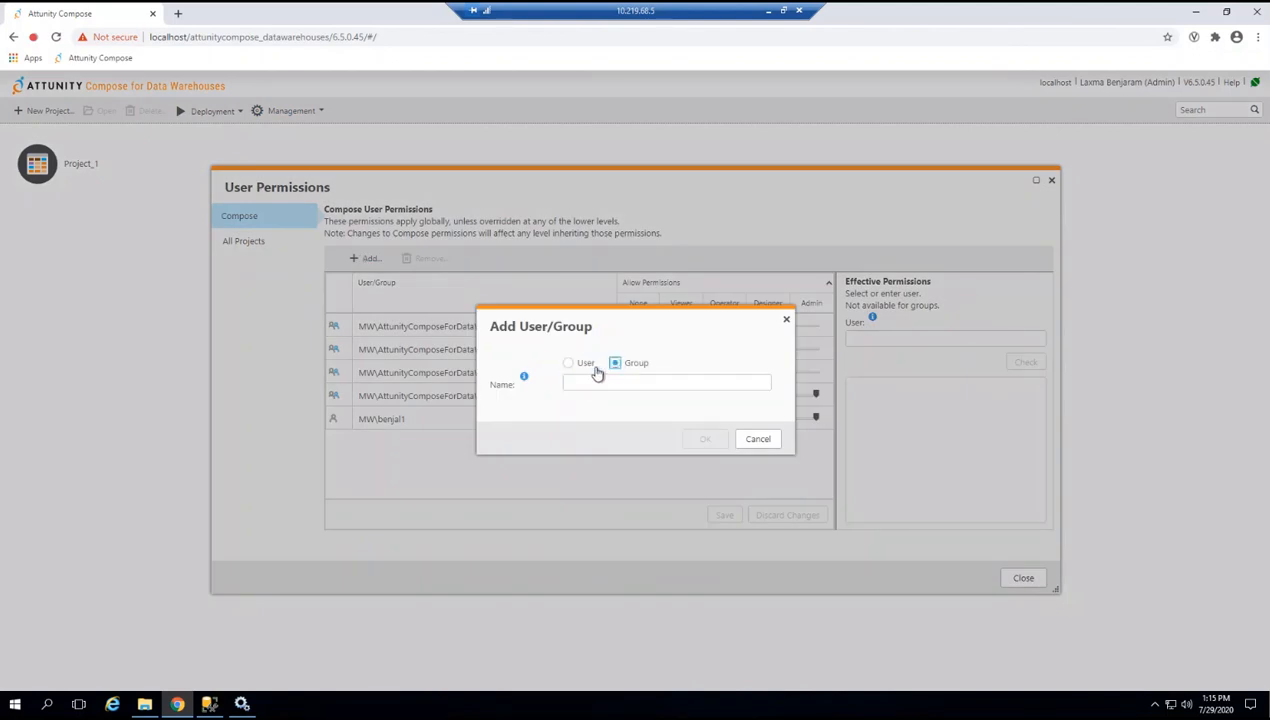
pyautogui.click(569, 363)
pyautogui.click(758, 439)
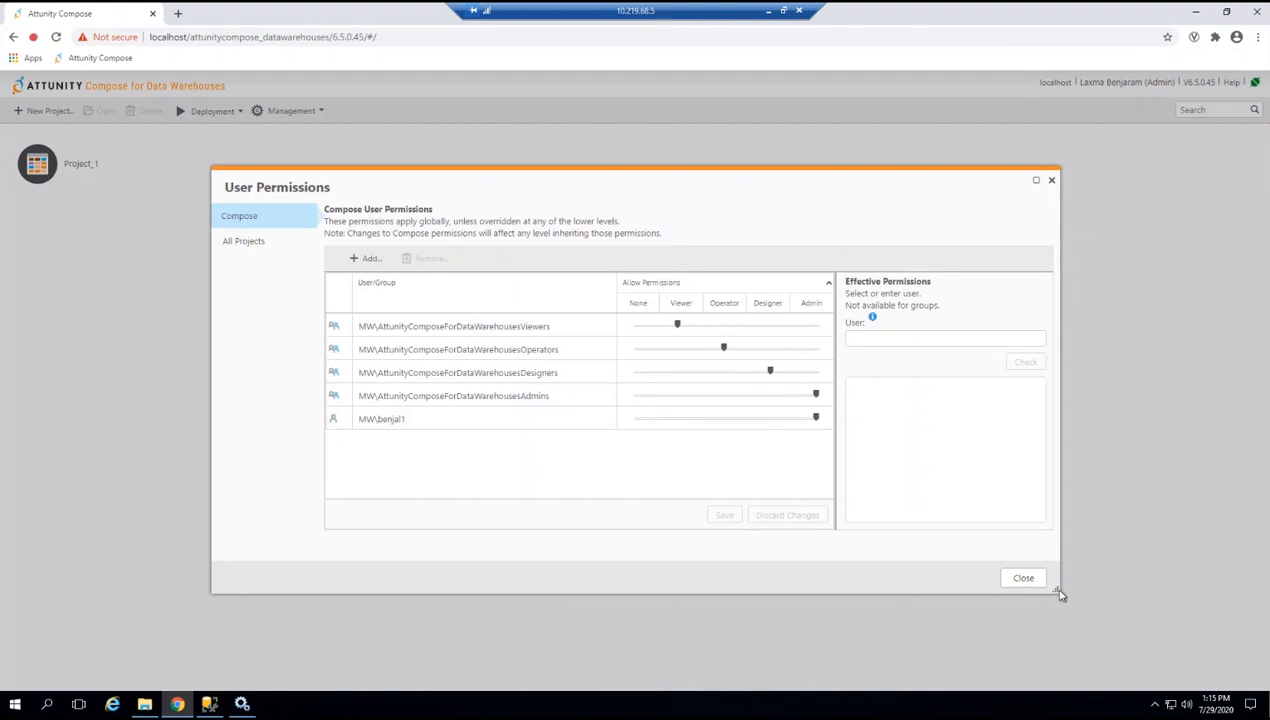
# Enlarge and reposition the User Permissions window, widen its permissions list, check the Effective Permissions user field, and close the window.
pyautogui.moveTo(1058, 592); pyautogui.dragTo(1258, 612)
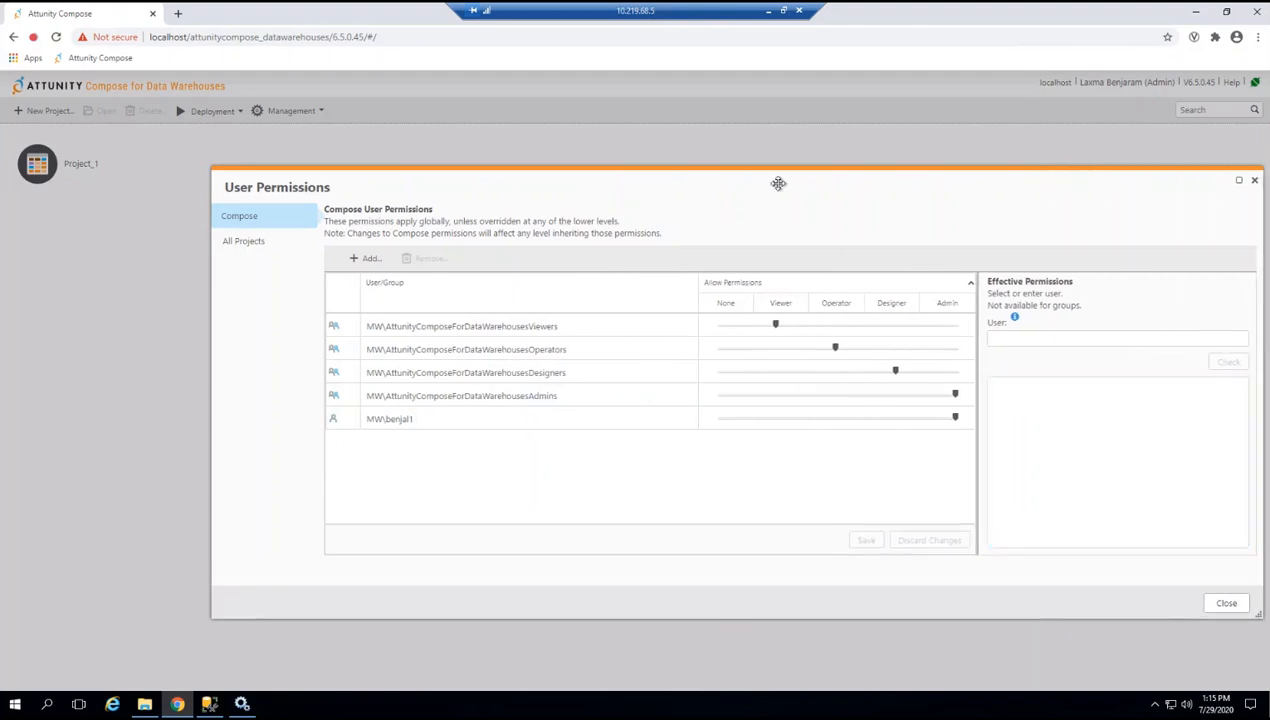
pyautogui.moveTo(859, 181); pyautogui.dragTo(522, 110)
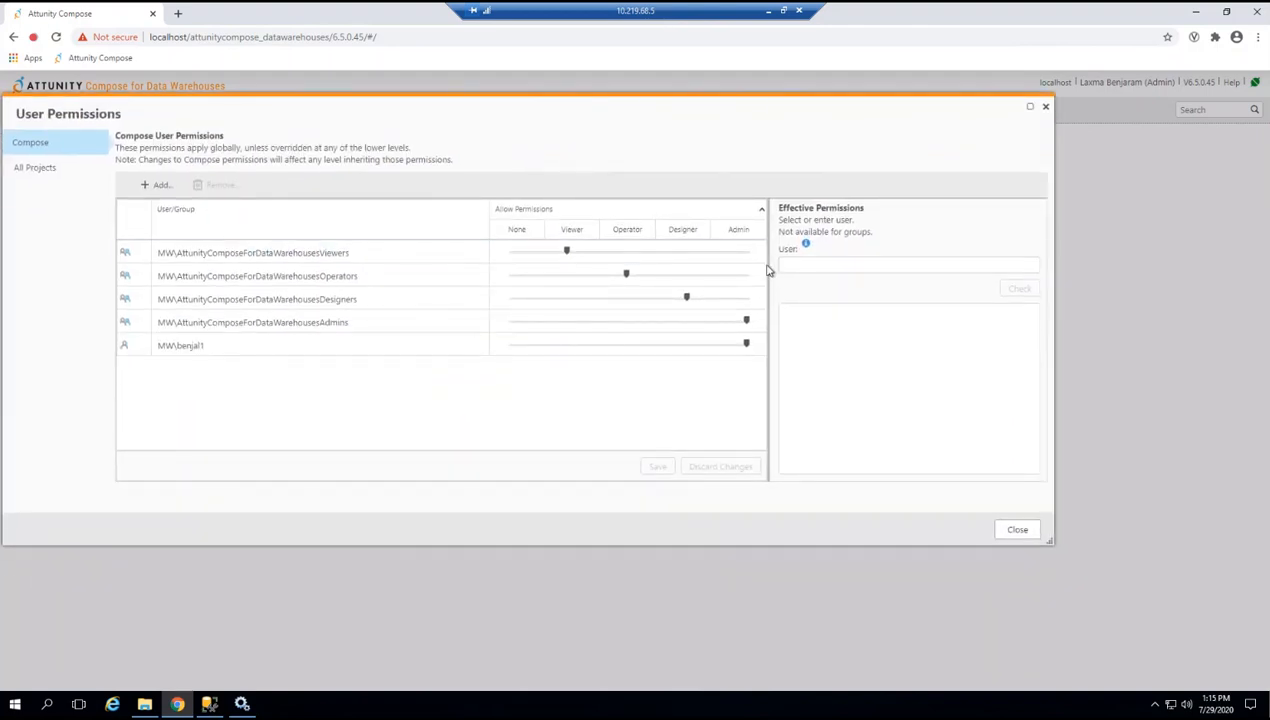
pyautogui.moveTo(769, 265); pyautogui.dragTo(816, 265)
pyautogui.click(899, 265)
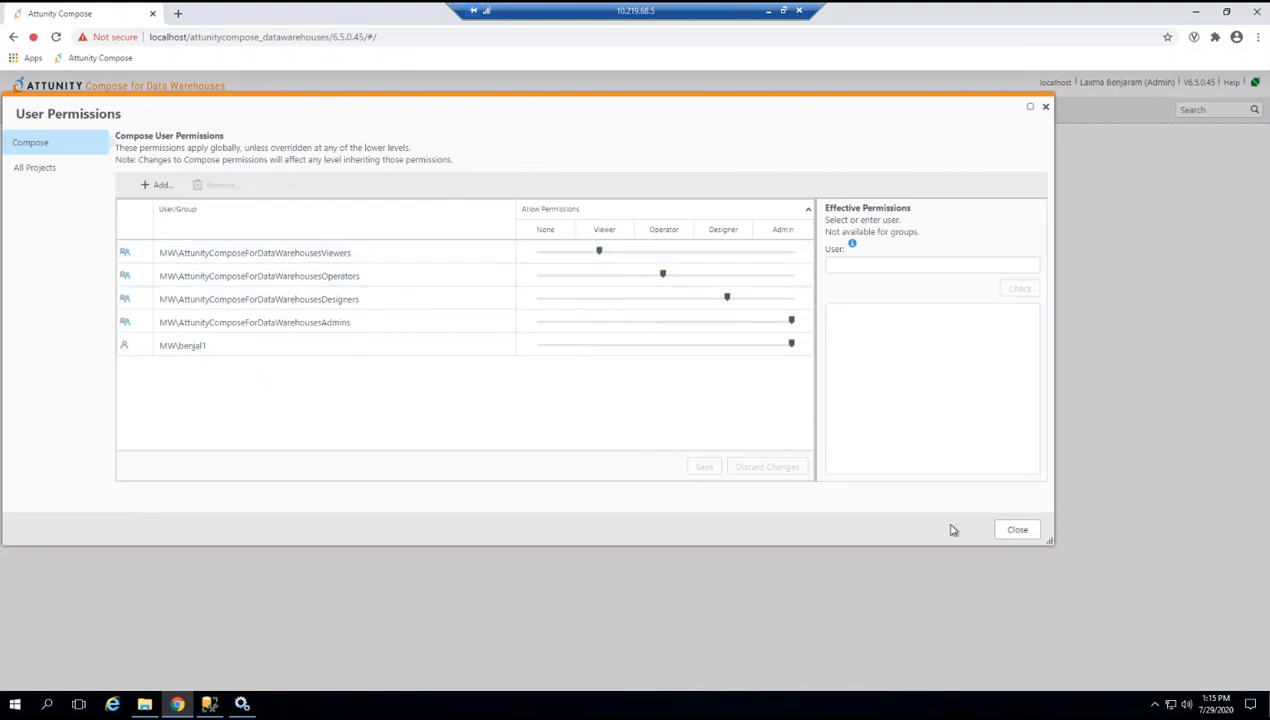
pyautogui.click(1018, 531)
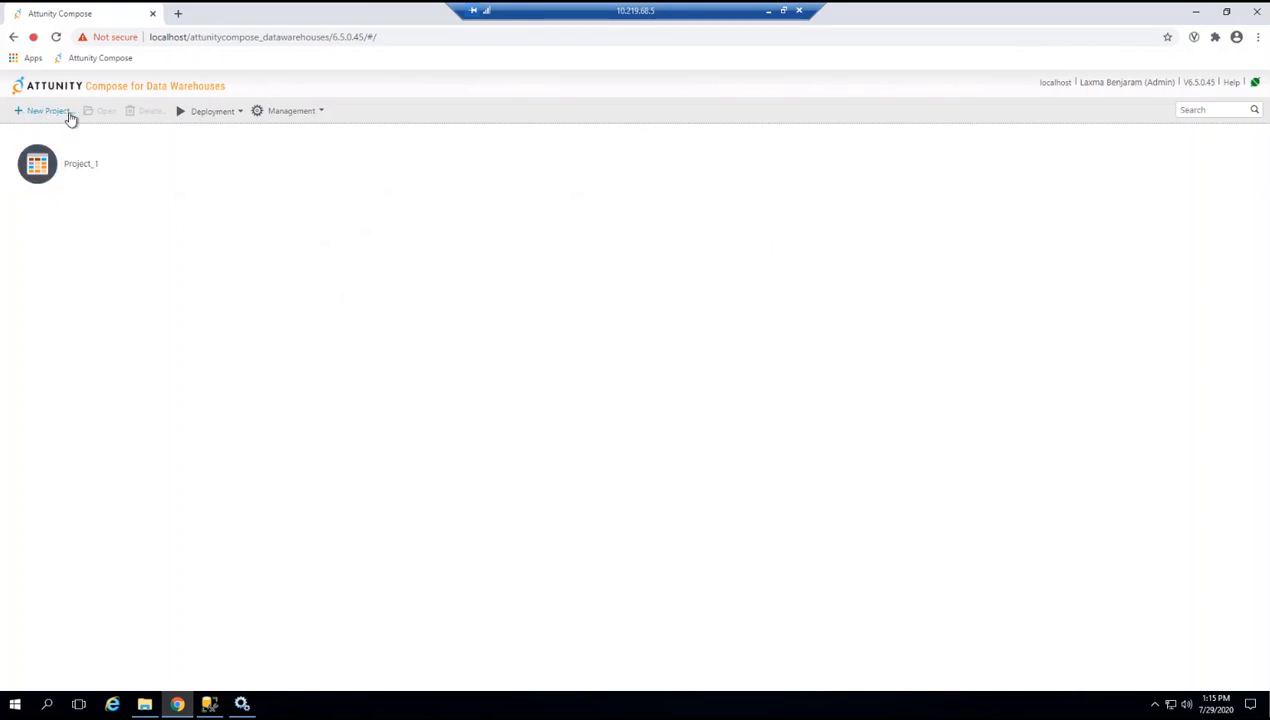
# Create a new project named Project_2 with environment type Development and environment title development.
pyautogui.click(48, 113)
pyautogui.click(663, 339)
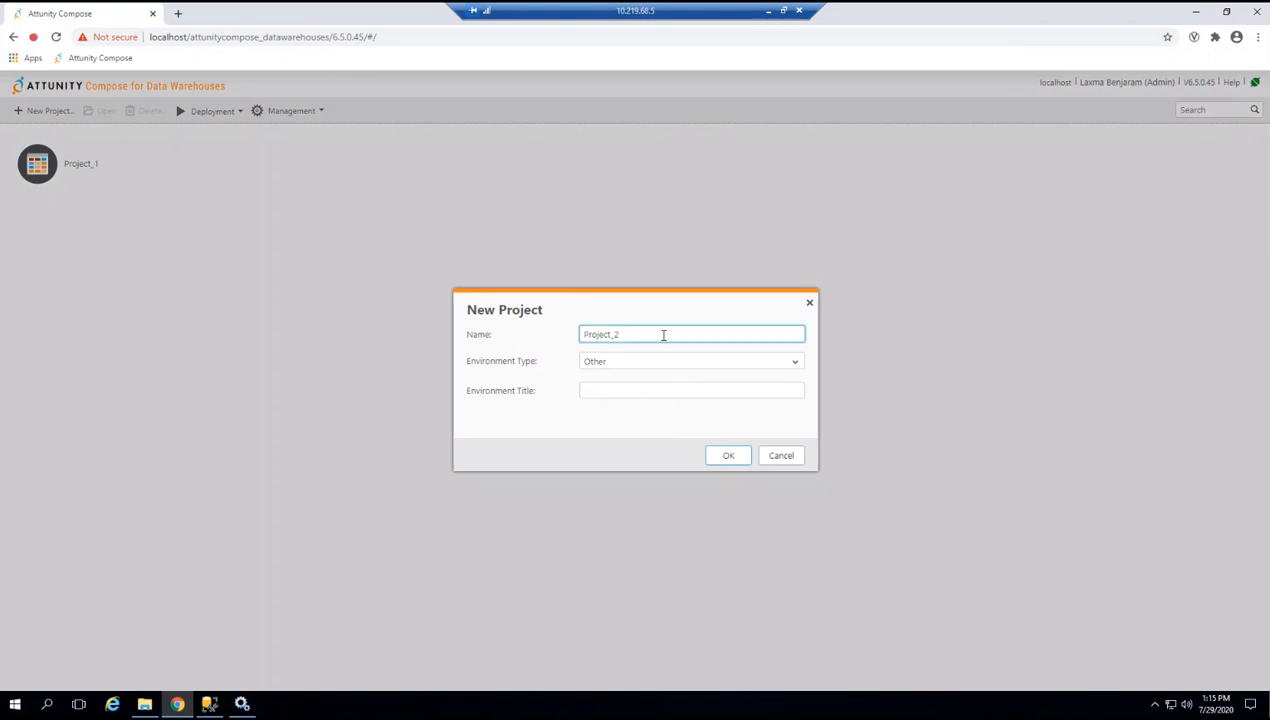
pyautogui.click(795, 366)
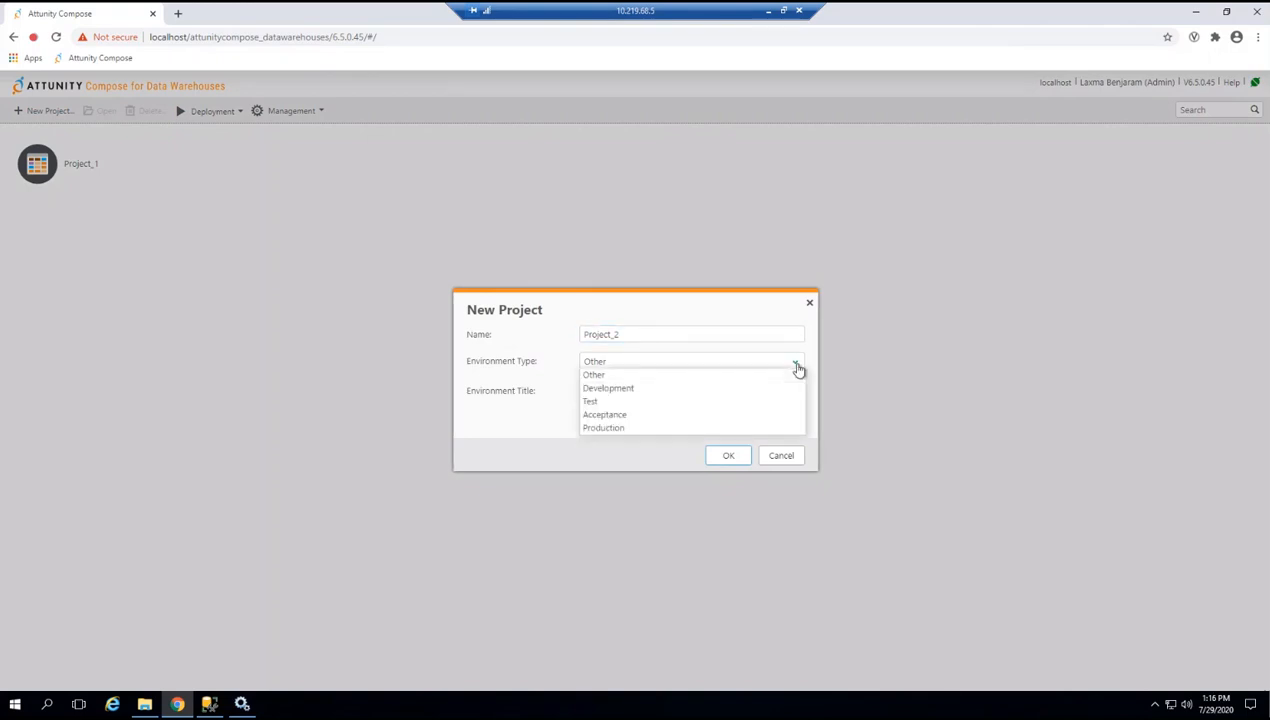
pyautogui.click(636, 388)
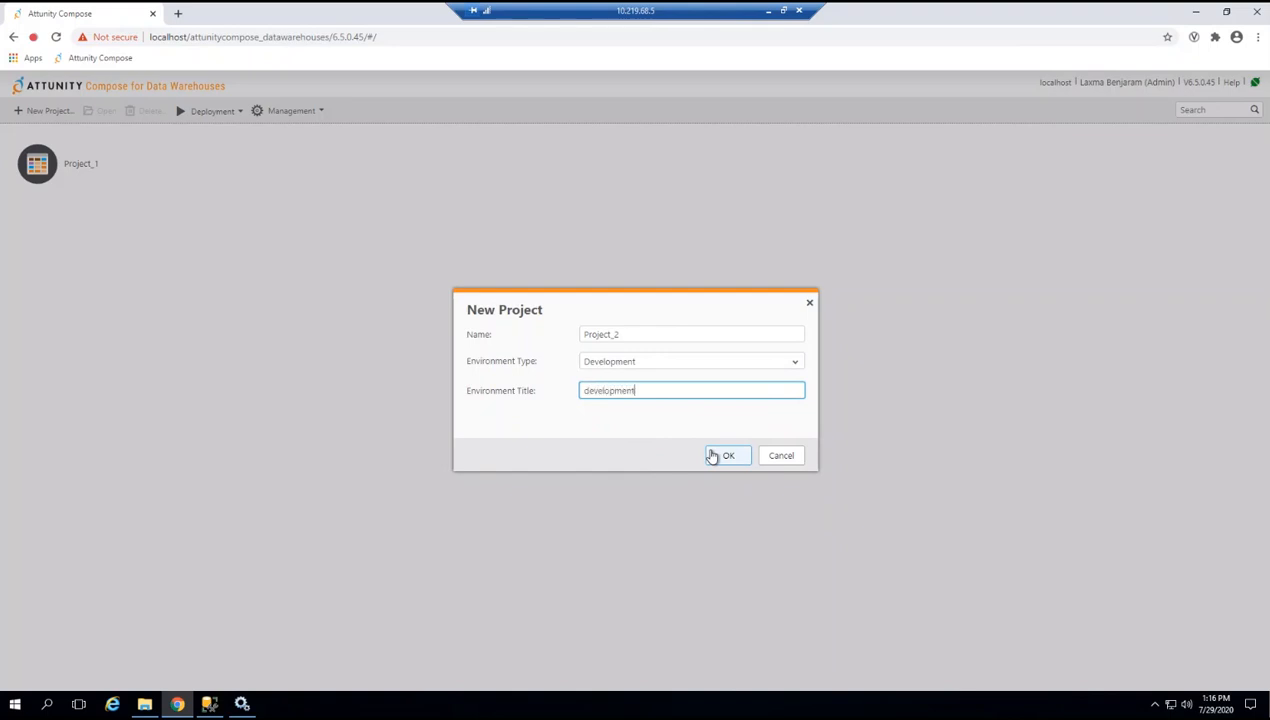
pyautogui.click(726, 455)
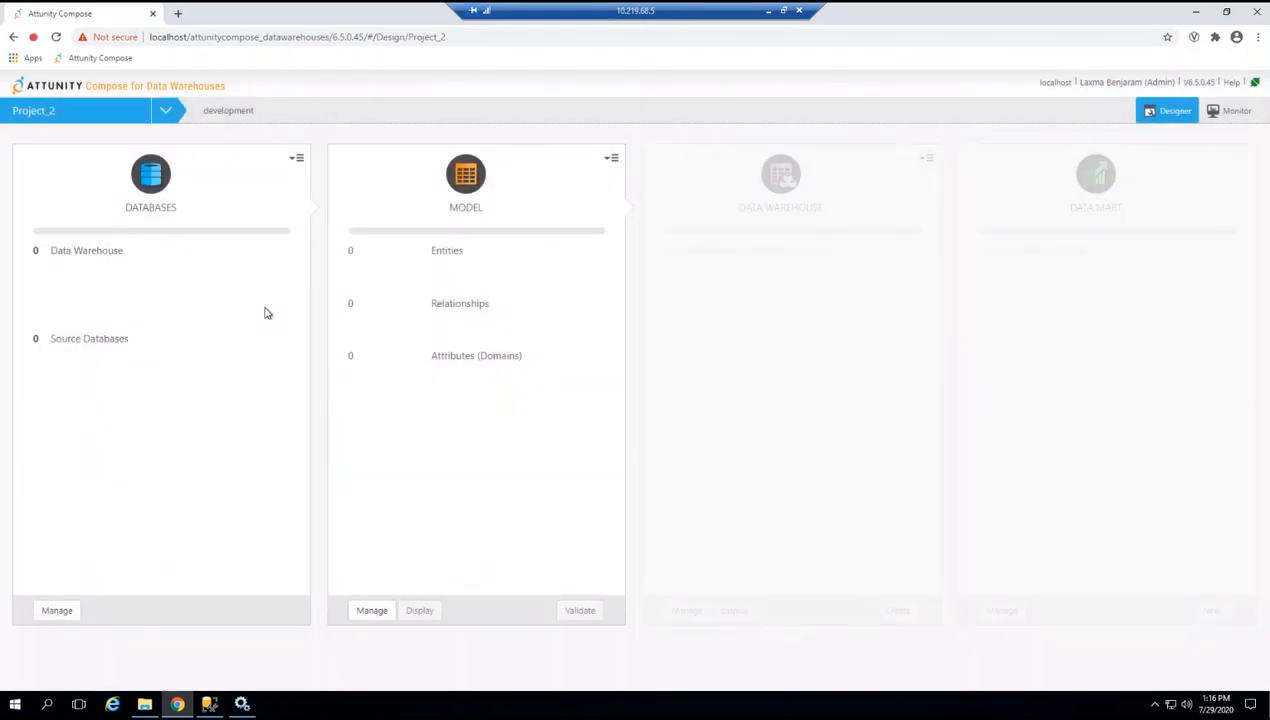
# Start a new data warehouse in Project_2's databases, name it landing, and set its type to Microsoft SQL Server.
pyautogui.click(296, 160)
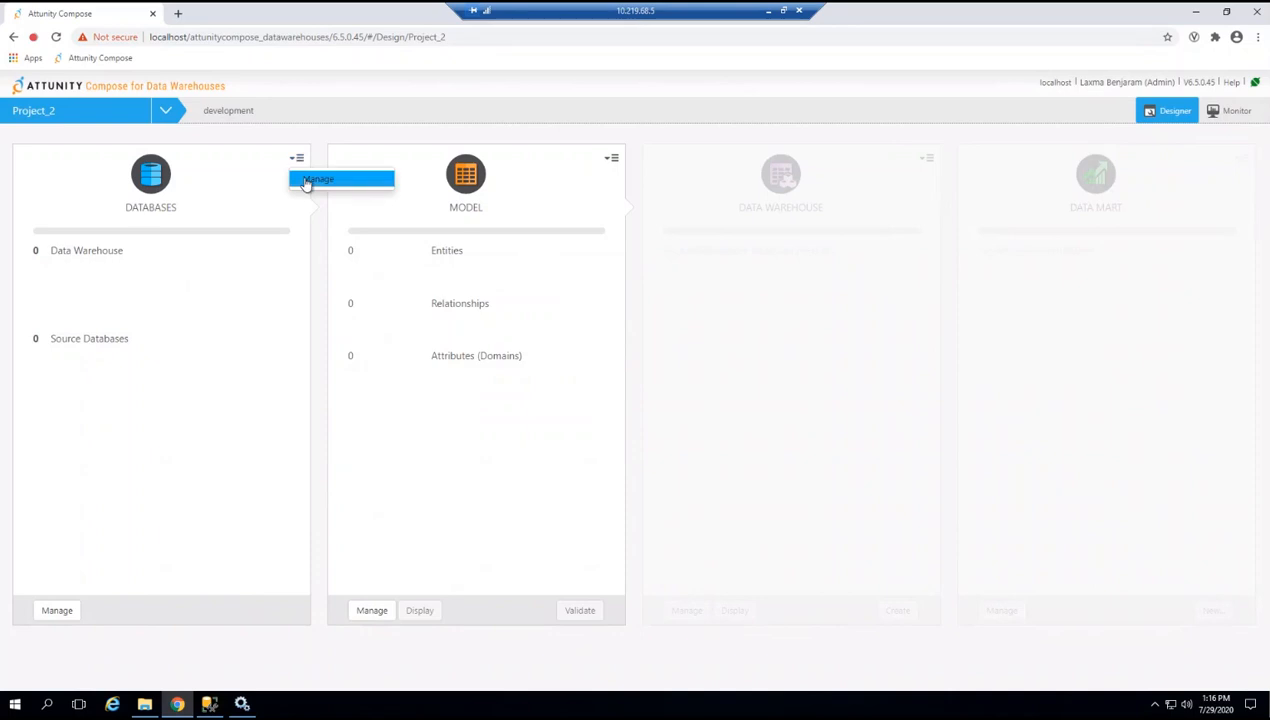
pyautogui.click(310, 180)
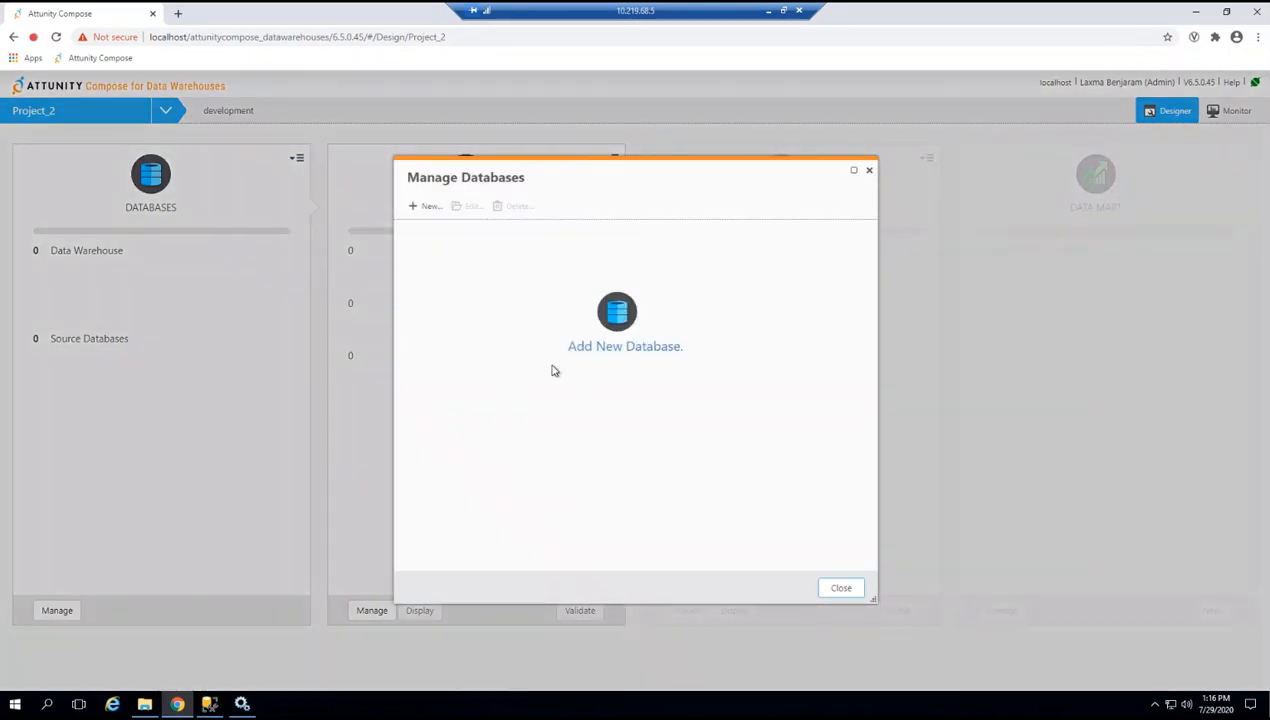
pyautogui.click(425, 208)
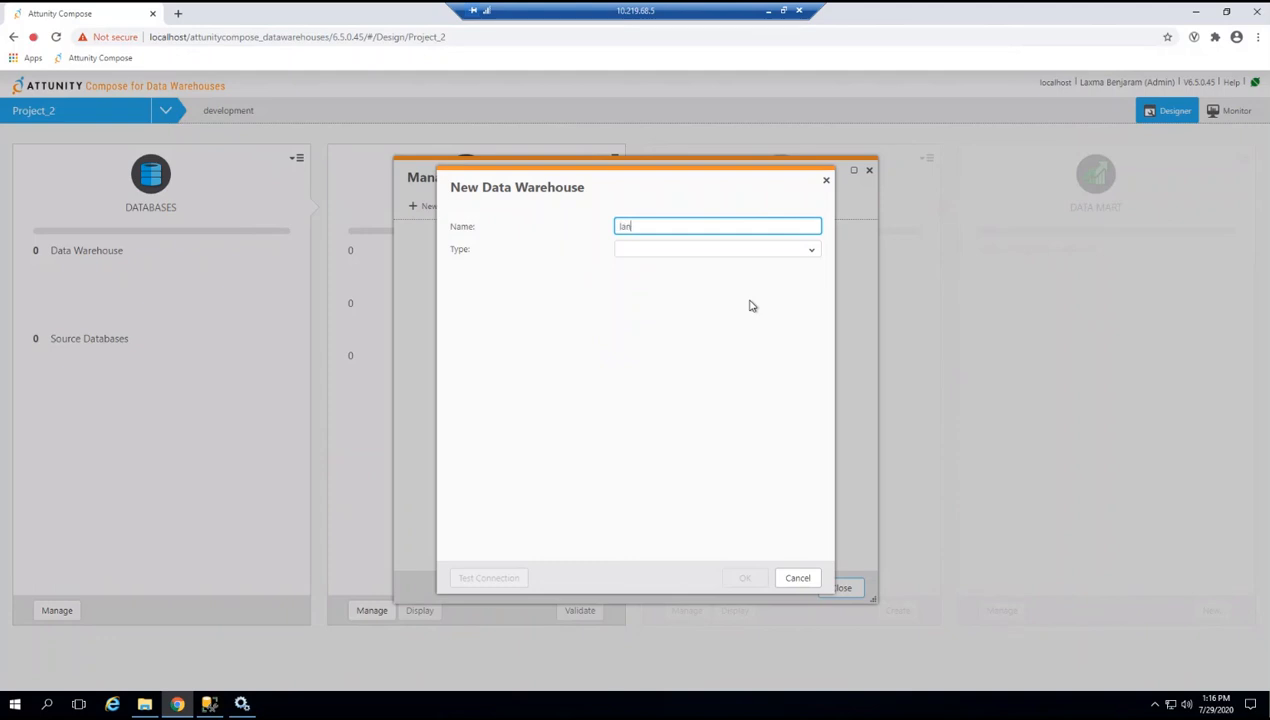
pyautogui.click(810, 251)
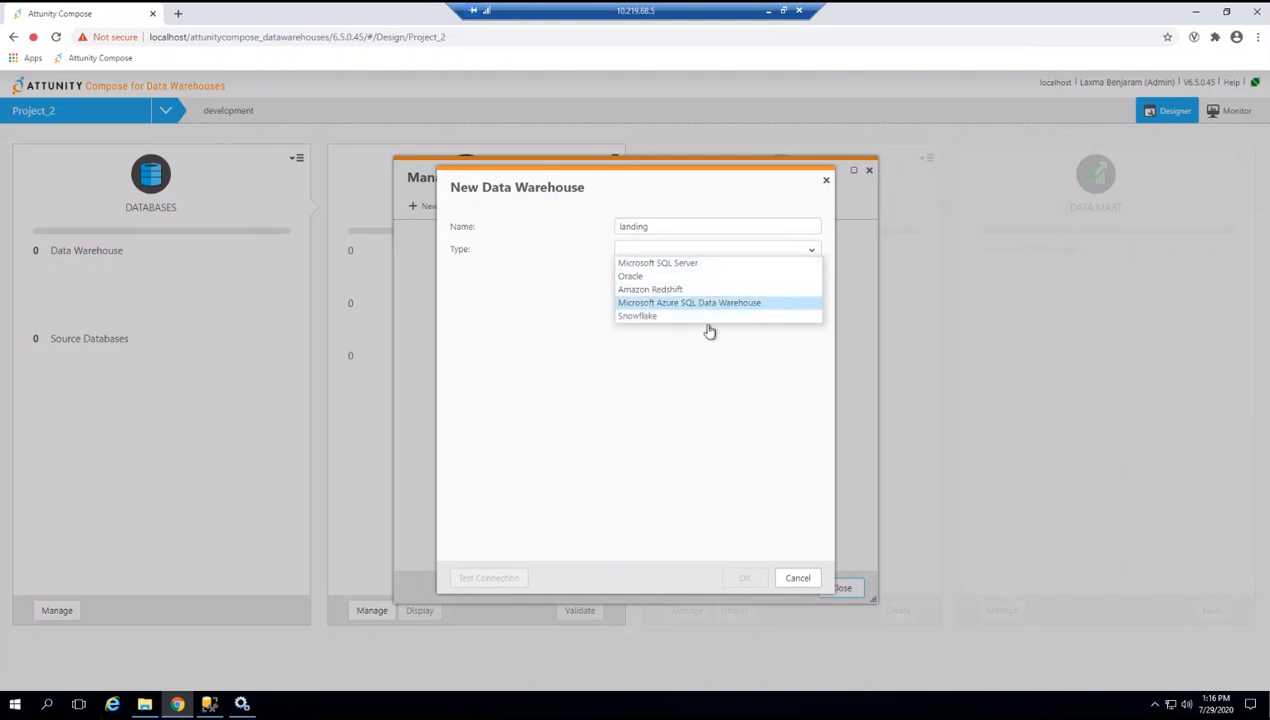
pyautogui.click(685, 266)
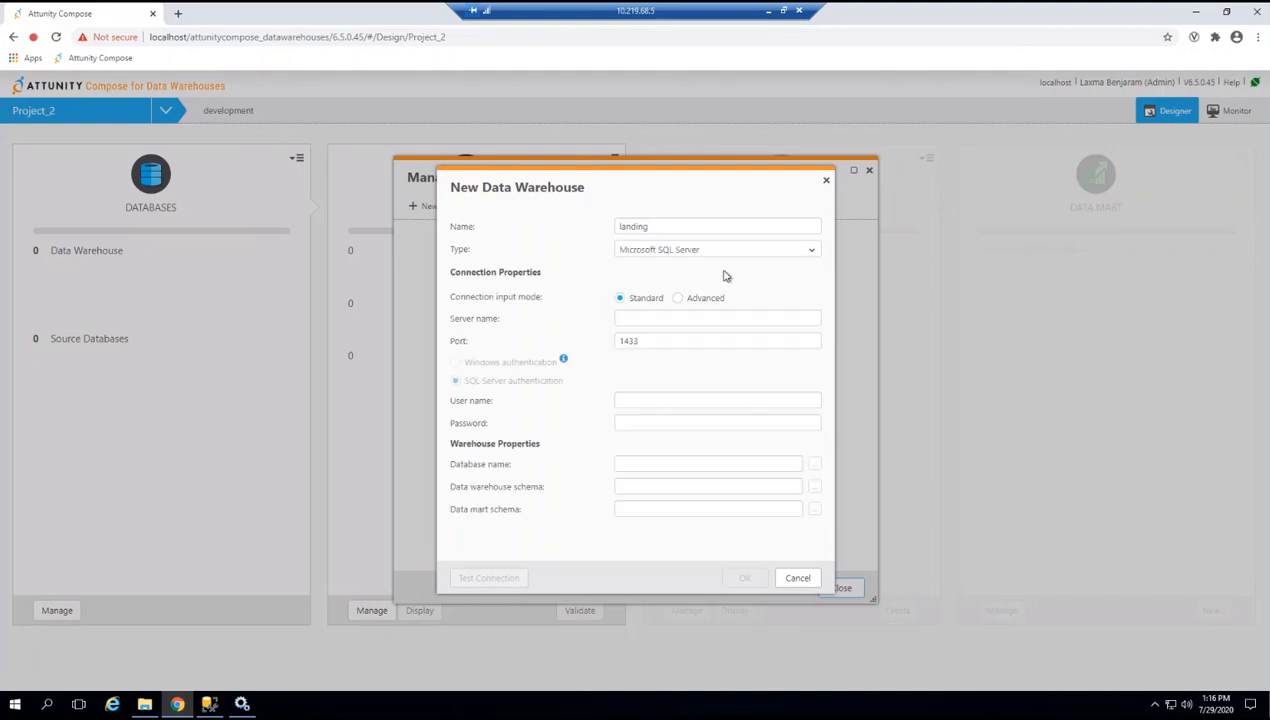
# View the connection and warehouse property fields for the new data warehouse, then discard it and close database management.
pyautogui.click(635, 316)
pyautogui.click(707, 509)
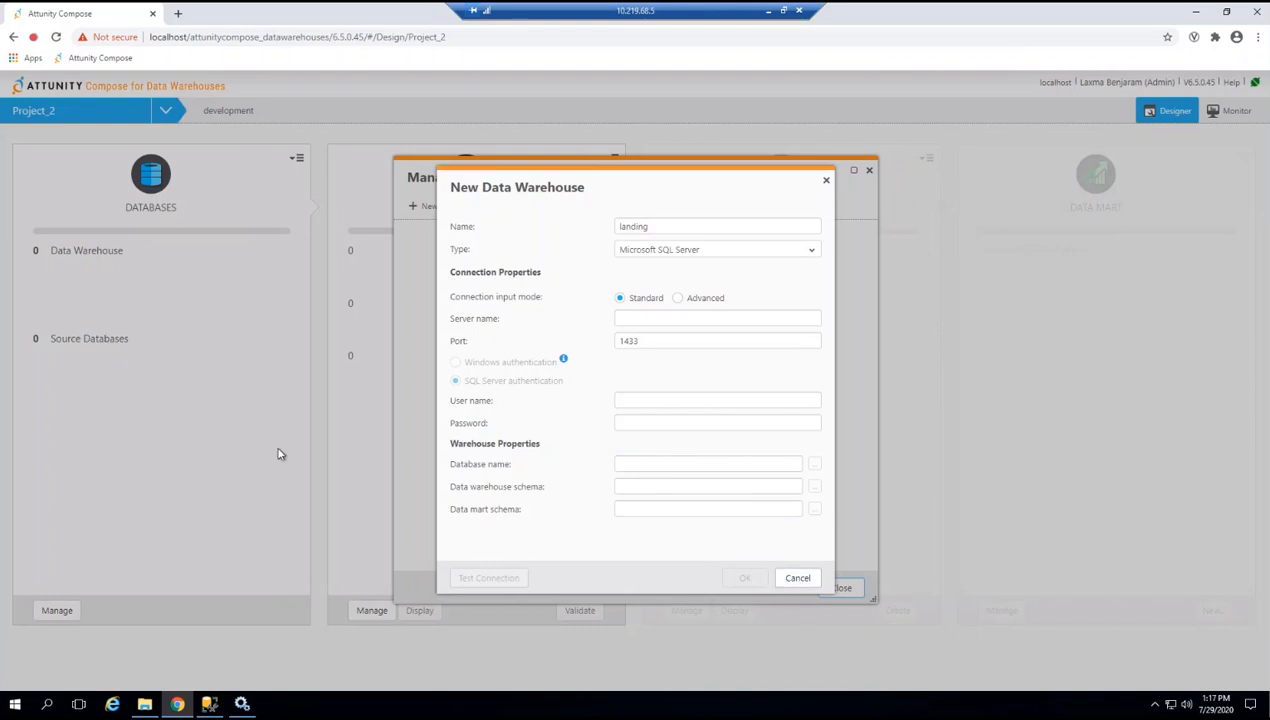
pyautogui.click(803, 582)
pyautogui.click(841, 588)
# Switch to Project_1 and open the management view of its databases.
pyautogui.click(167, 116)
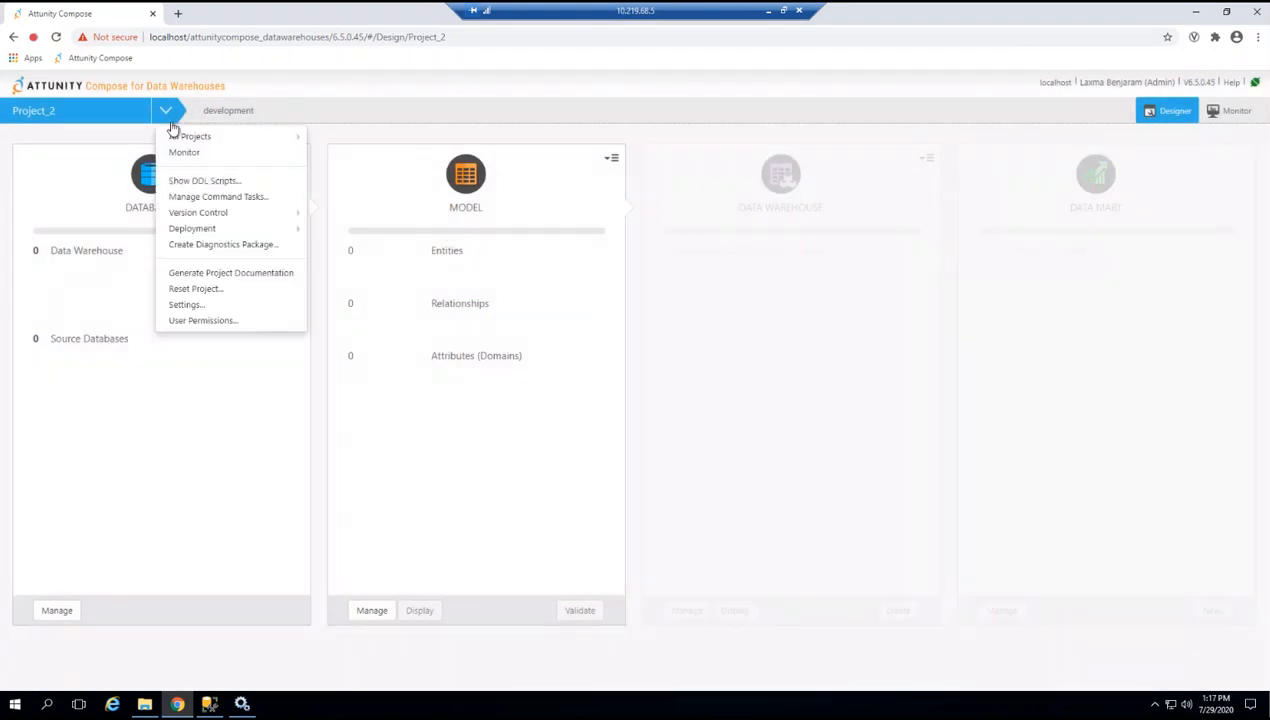
pyautogui.moveTo(201, 140)
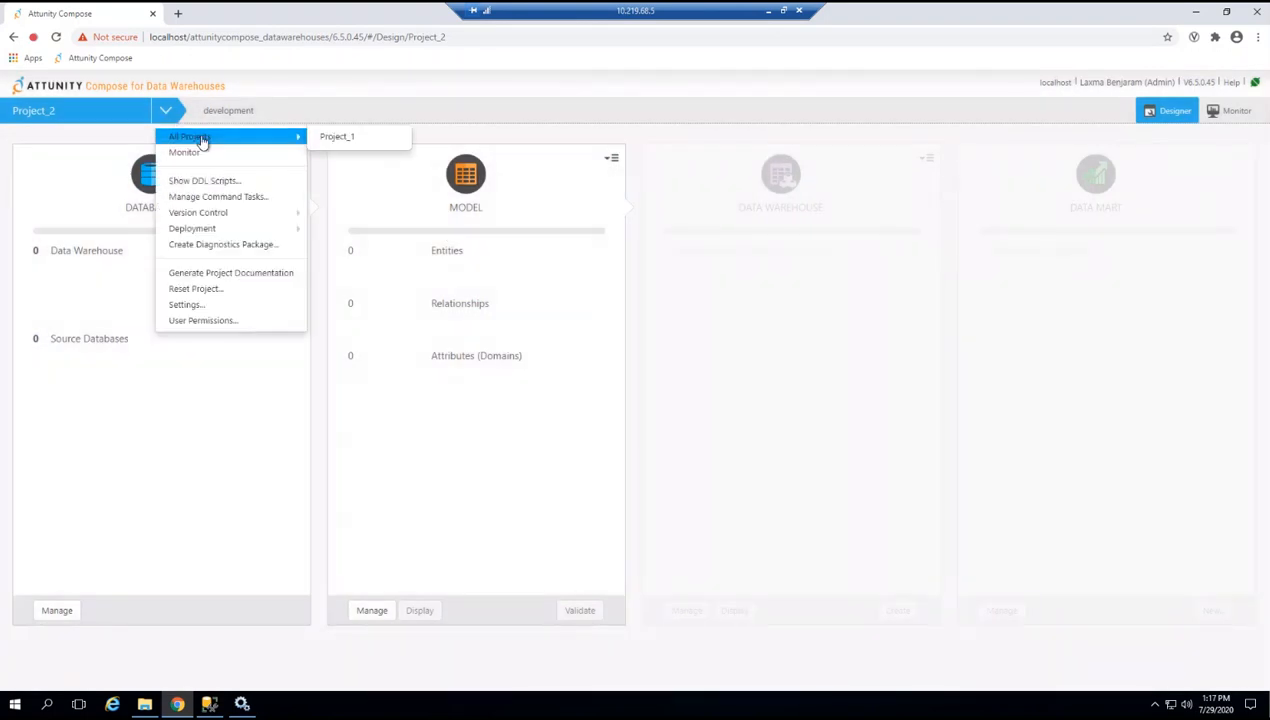
pyautogui.click(326, 138)
pyautogui.click(295, 159)
pyautogui.click(313, 184)
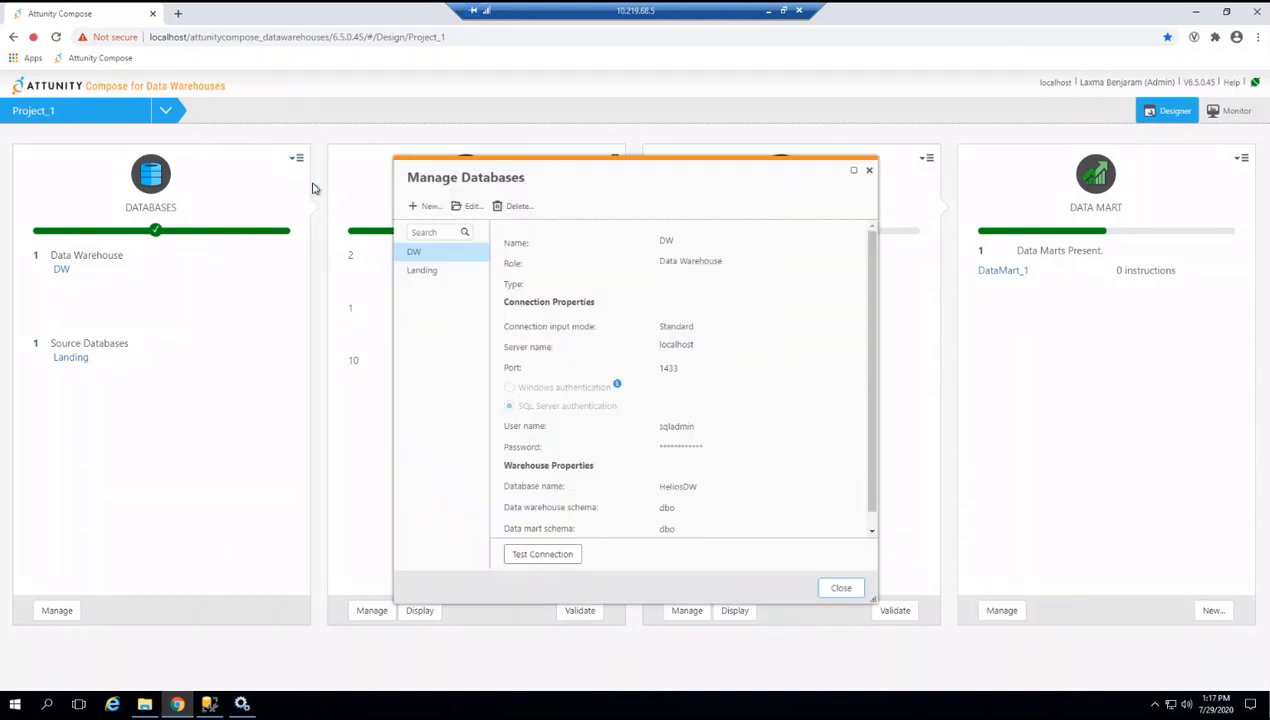
# Review the settings of the Landing source database and the DW data warehouse, then close database management.
pyautogui.click(430, 273)
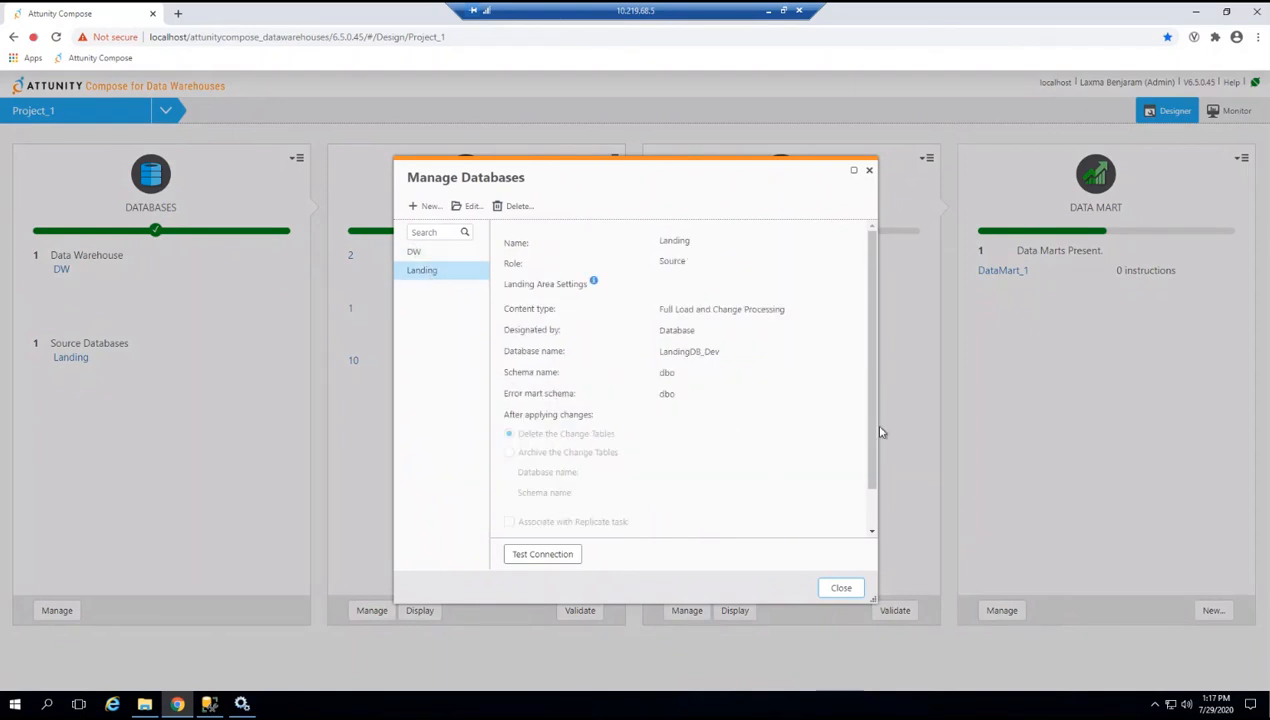
pyautogui.moveTo(873, 414); pyautogui.dragTo(869, 530)
pyautogui.scroll(3, 872, 370)
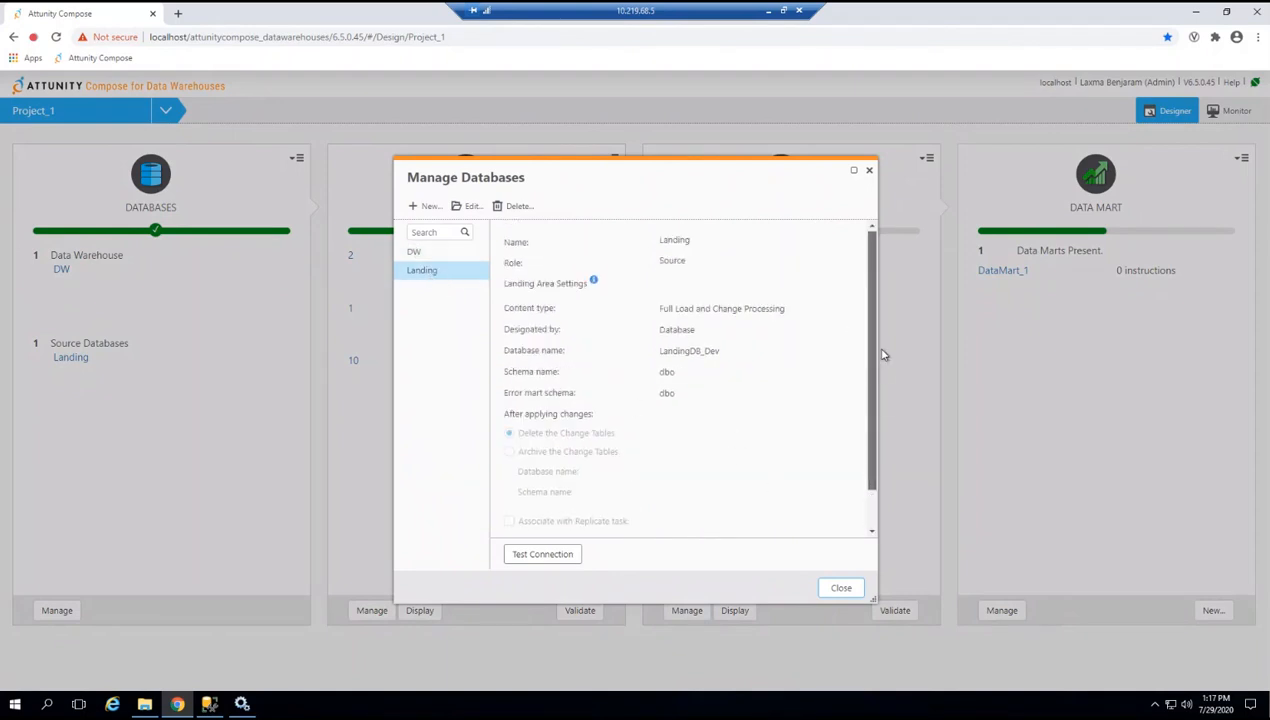
pyautogui.click(434, 252)
pyautogui.click(841, 589)
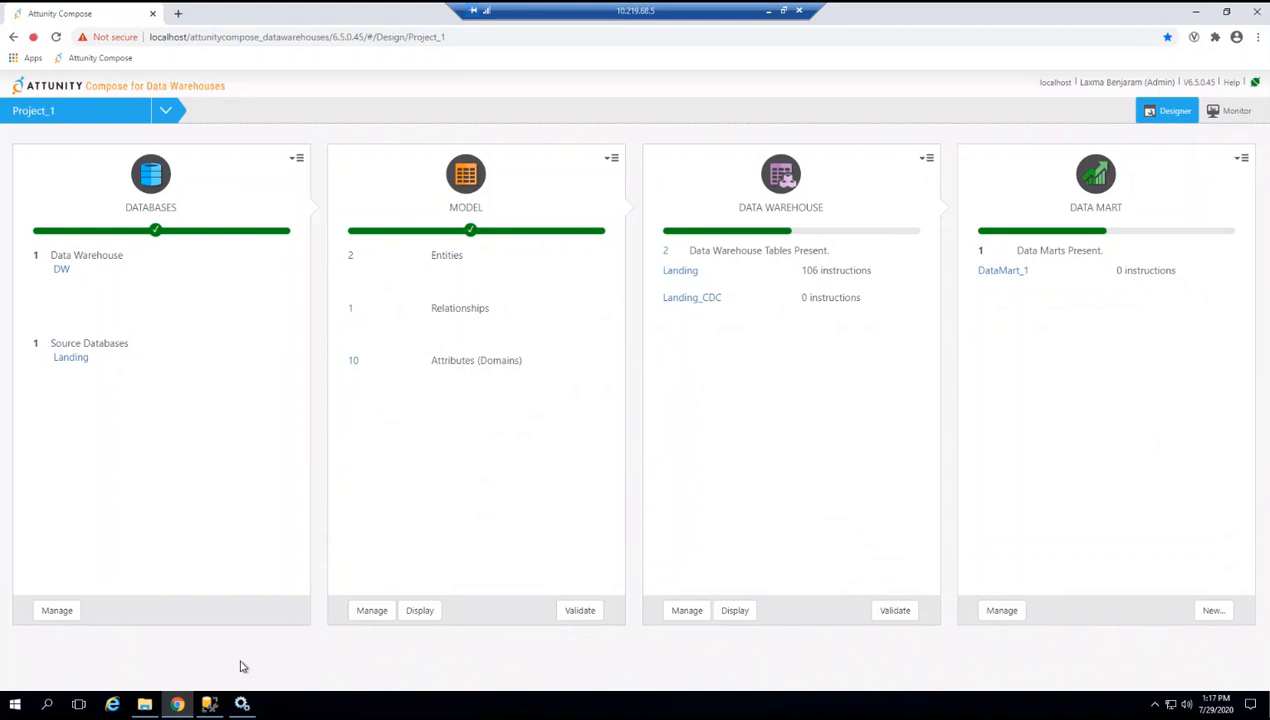
pyautogui.hotkey('alt', 'Tab')
pyautogui.hotkey('alt', 'Tab')
pyautogui.press('Tab')
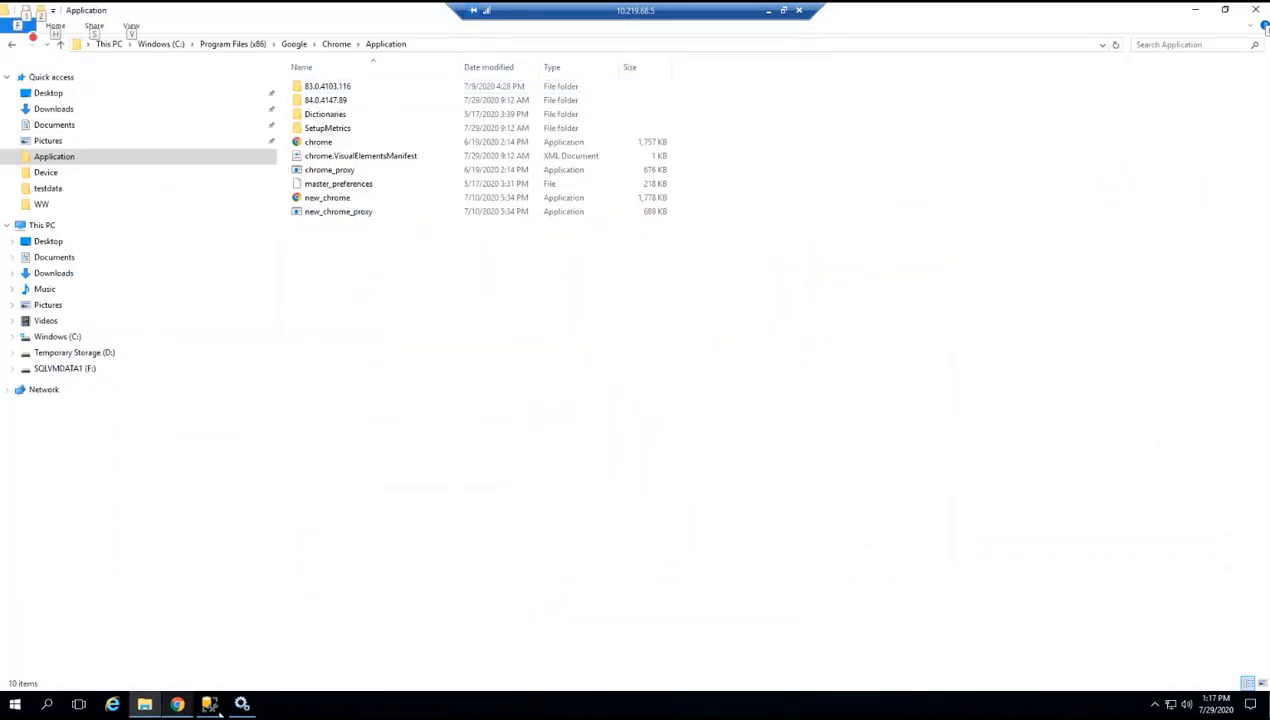
pyautogui.hotkey('alt', 'Tab')
pyautogui.press('Tab')
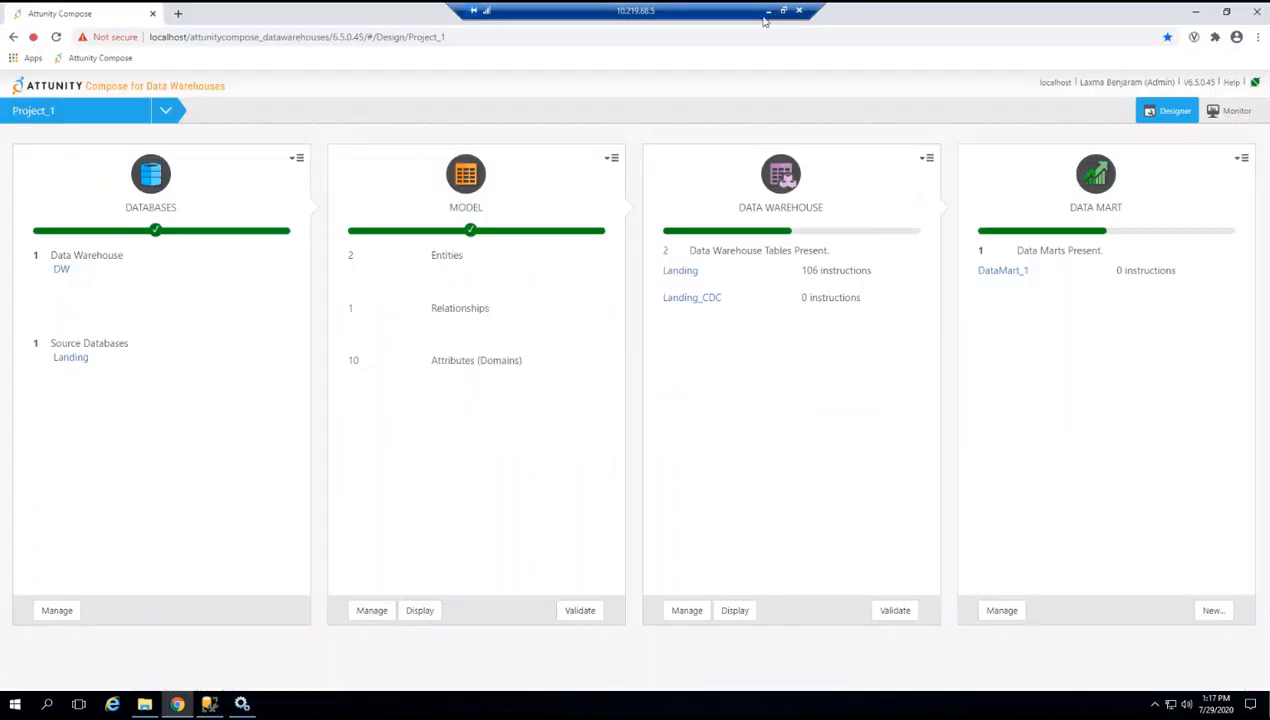
# Leave the remote session for the Attunity_Compose_Training presentation in PowerPoint and highlight the supported browsers on the installation slide.
pyautogui.click(768, 10)
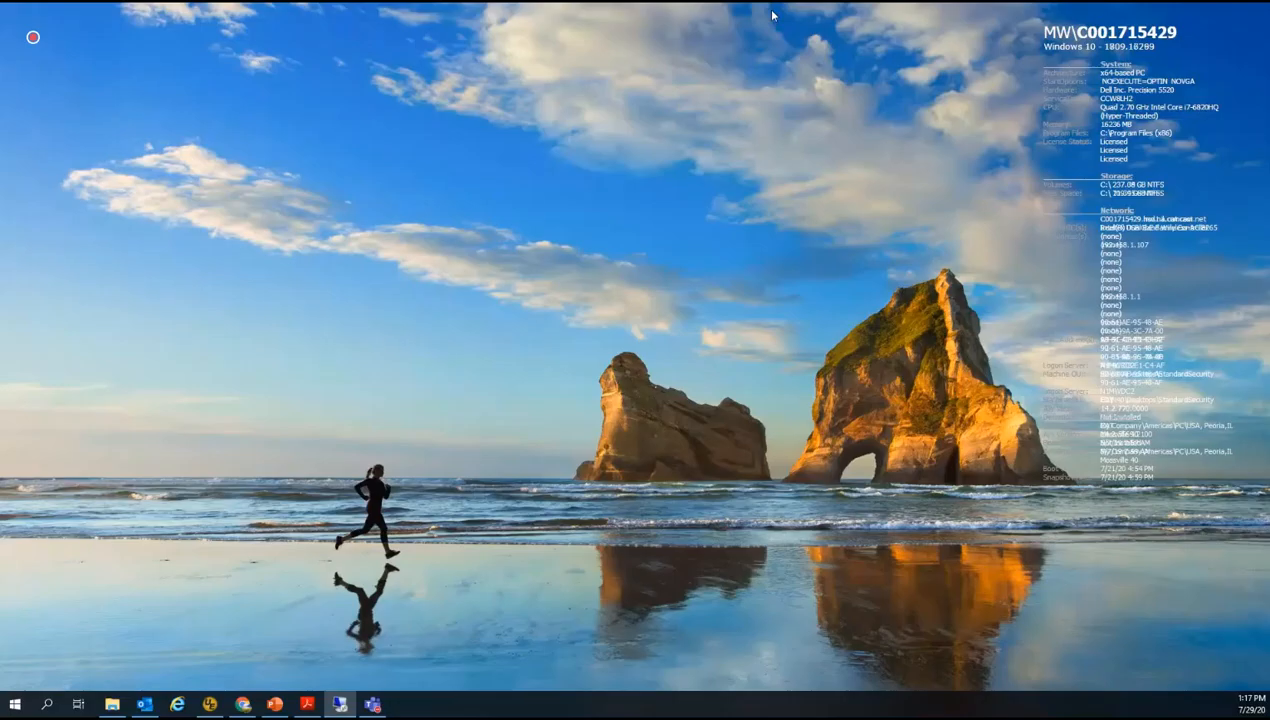
pyautogui.click(275, 705)
pyautogui.scroll(-1, 496, 541)
pyautogui.scroll(1, 497, 549)
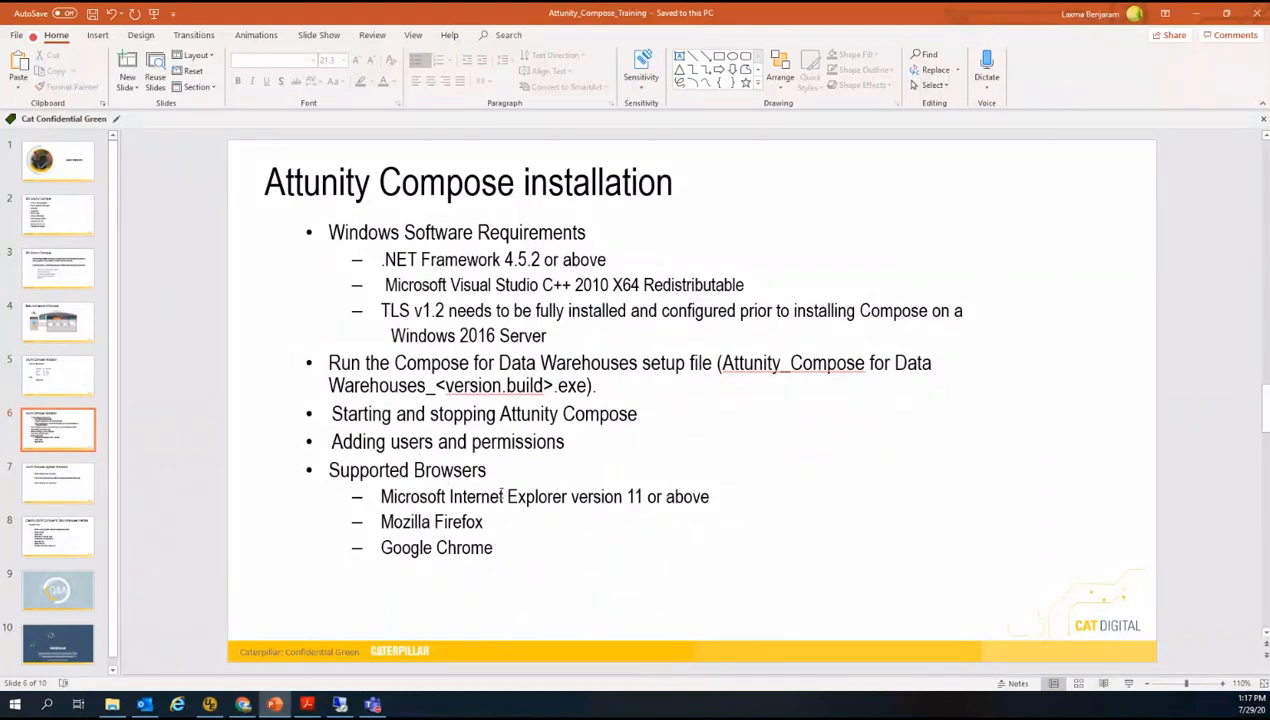
pyautogui.click(382, 497)
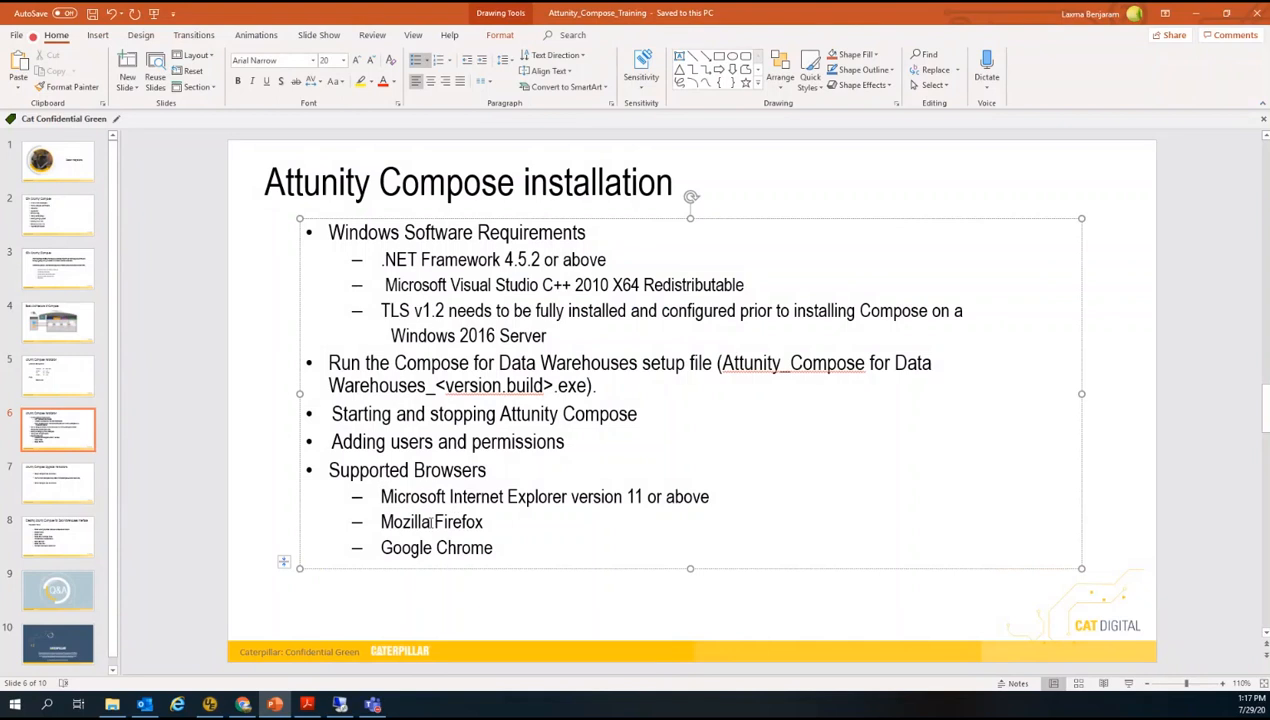
pyautogui.moveTo(495, 546); pyautogui.dragTo(381, 497)
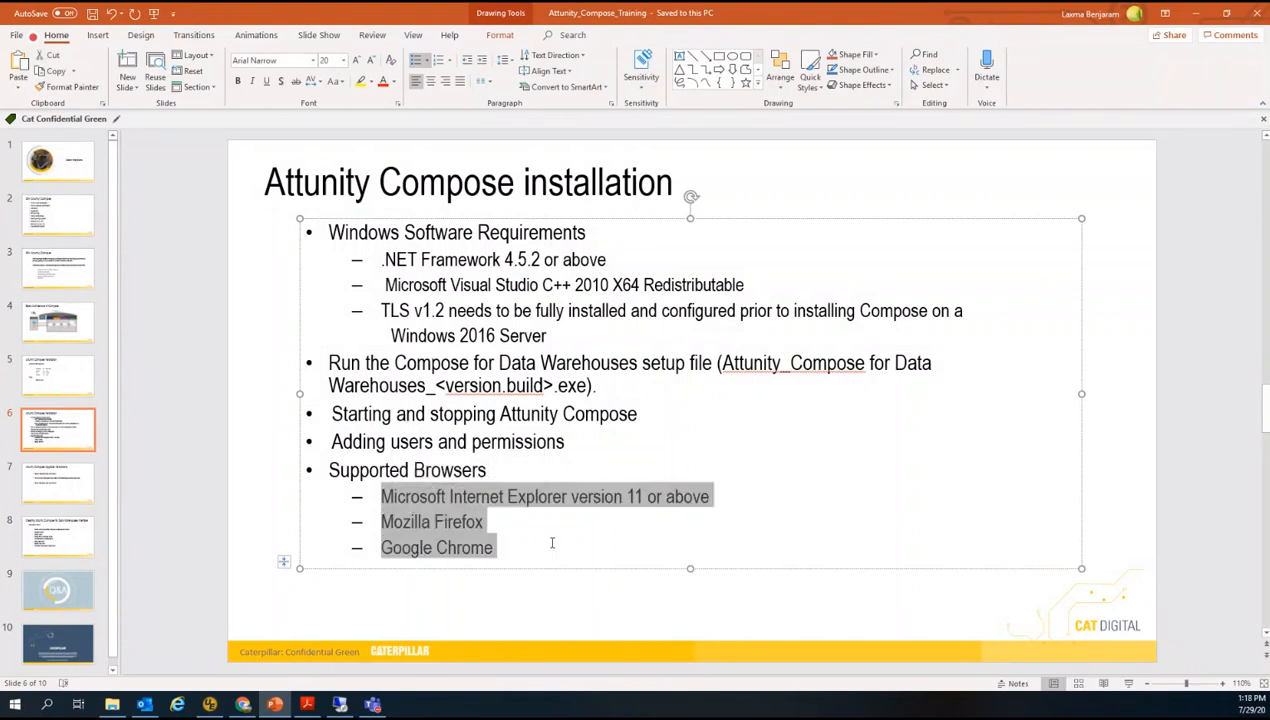
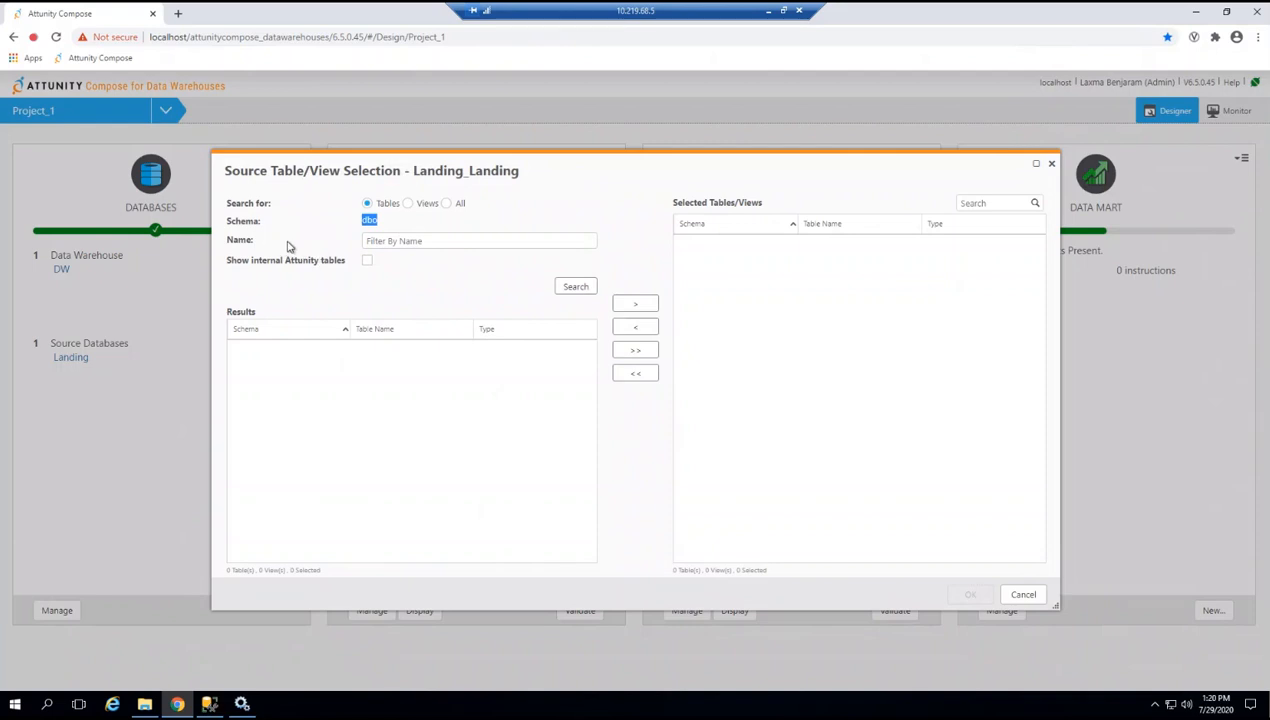
# Search the dbo schema of the Landing source for all tables and views.
pyautogui.click(388, 224)
pyautogui.click(447, 204)
pyautogui.click(570, 287)
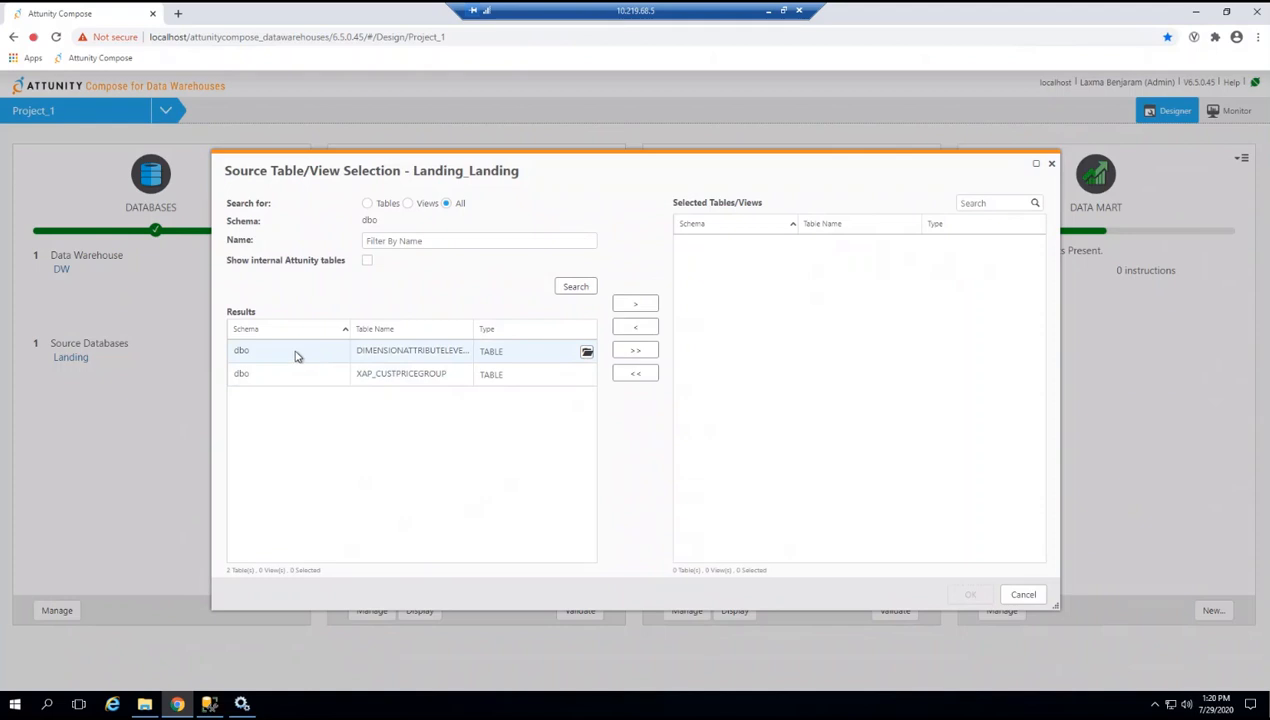
# Add the DIMENSIONATTRIBUTELEVELVALUE table to the selected source tables, pick XAP_CUSTPRICEGROUP as well, then cancel the table selection.
pyautogui.click(330, 358)
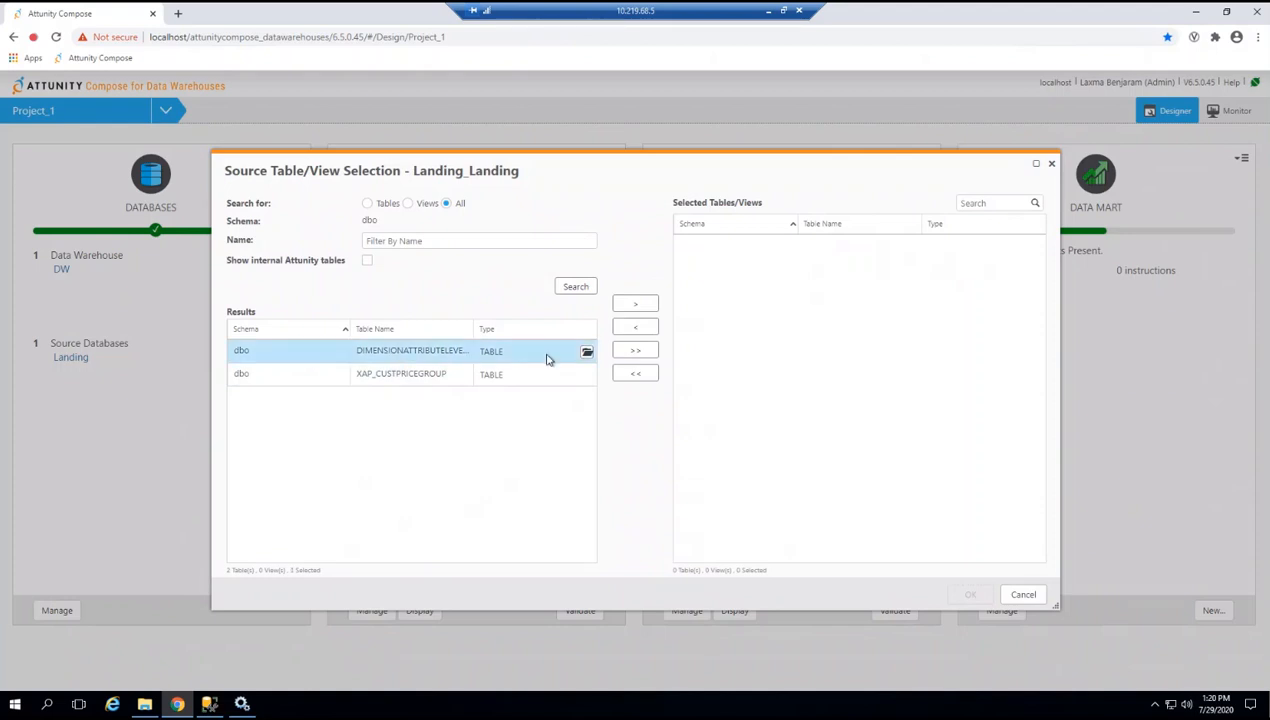
pyautogui.click(638, 305)
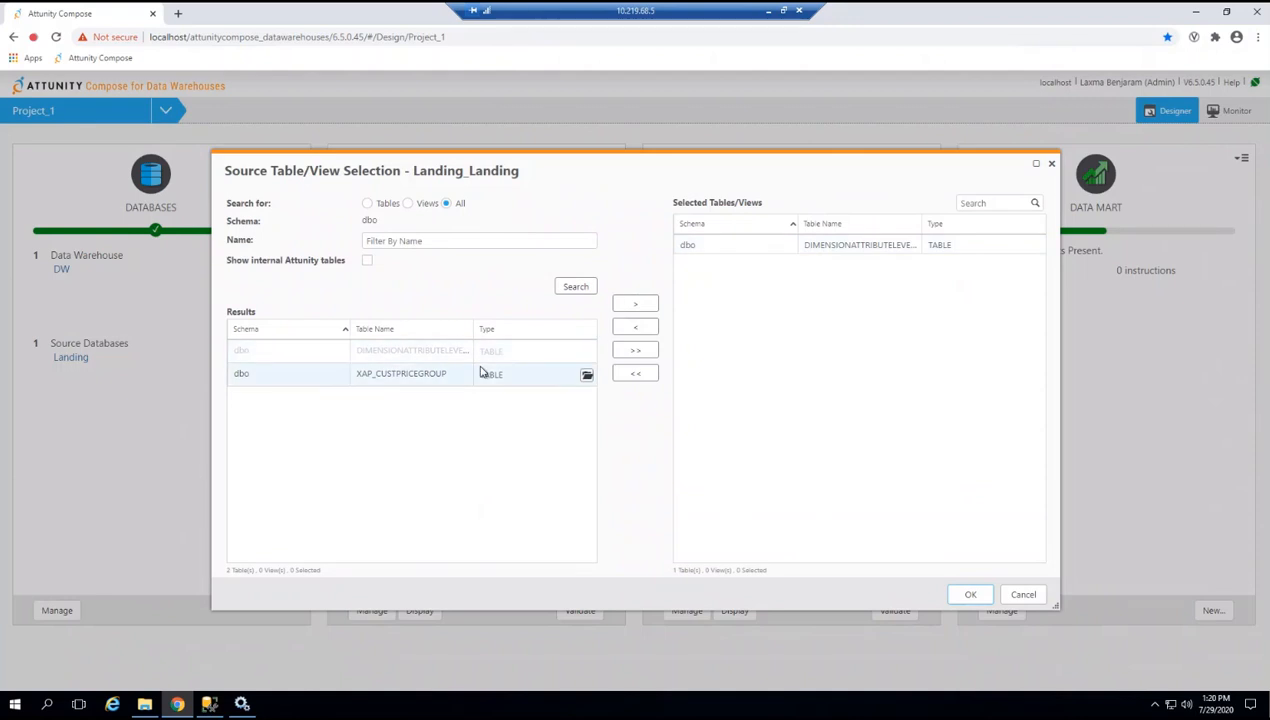
pyautogui.click(318, 376)
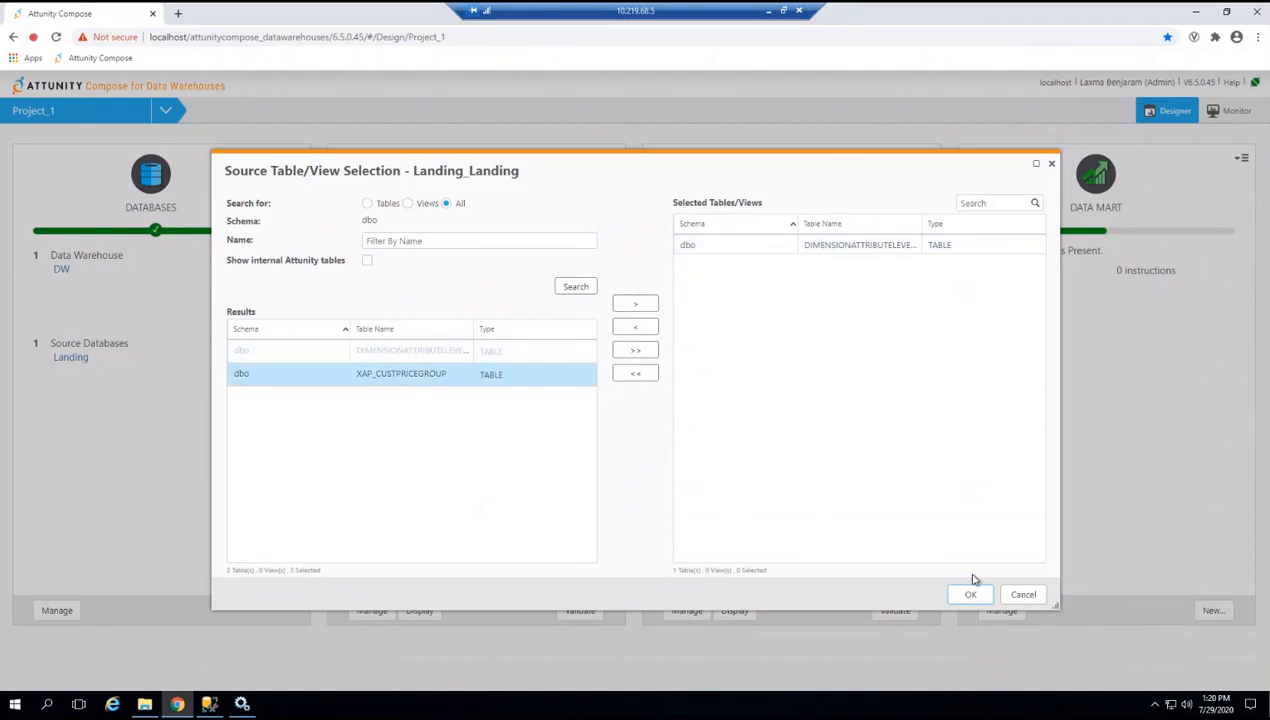
pyautogui.click(1019, 595)
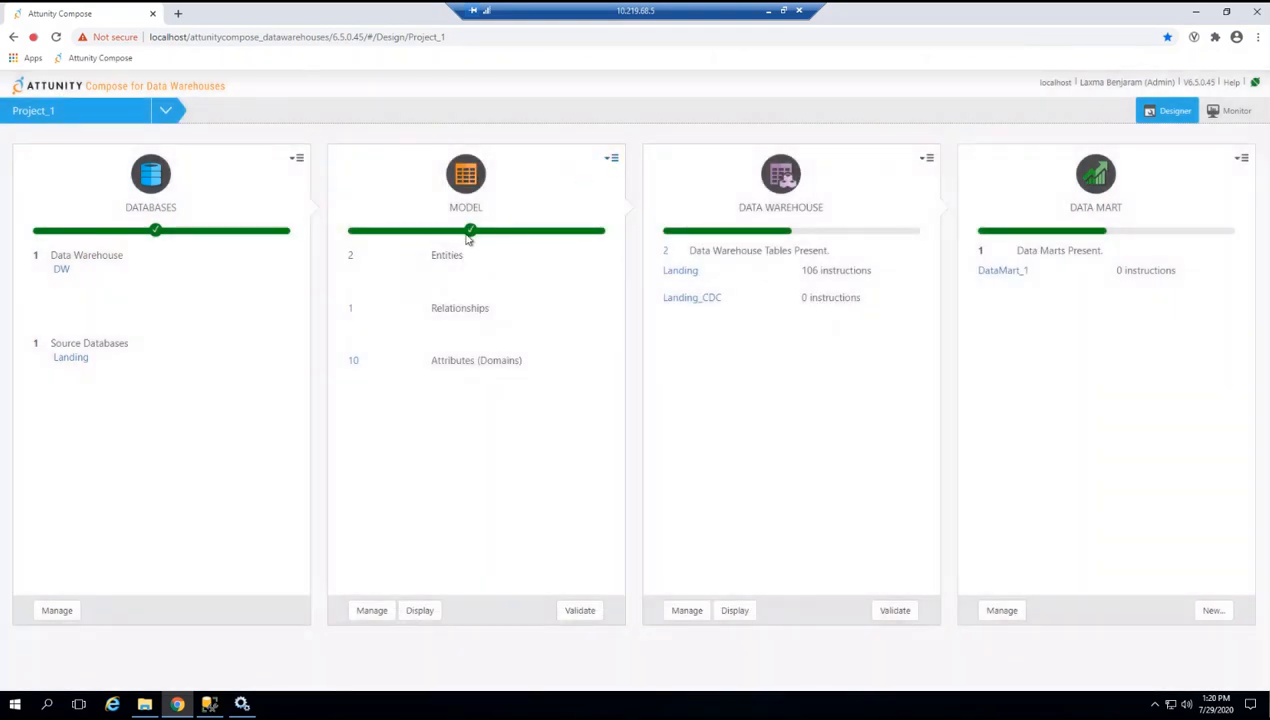
# Open Project_1's model entities and compare the attributes of DIMENSIONATTRIBUTELEVELVALUE and XAP_CUSTPRICEGROUP.
pyautogui.click(350, 258)
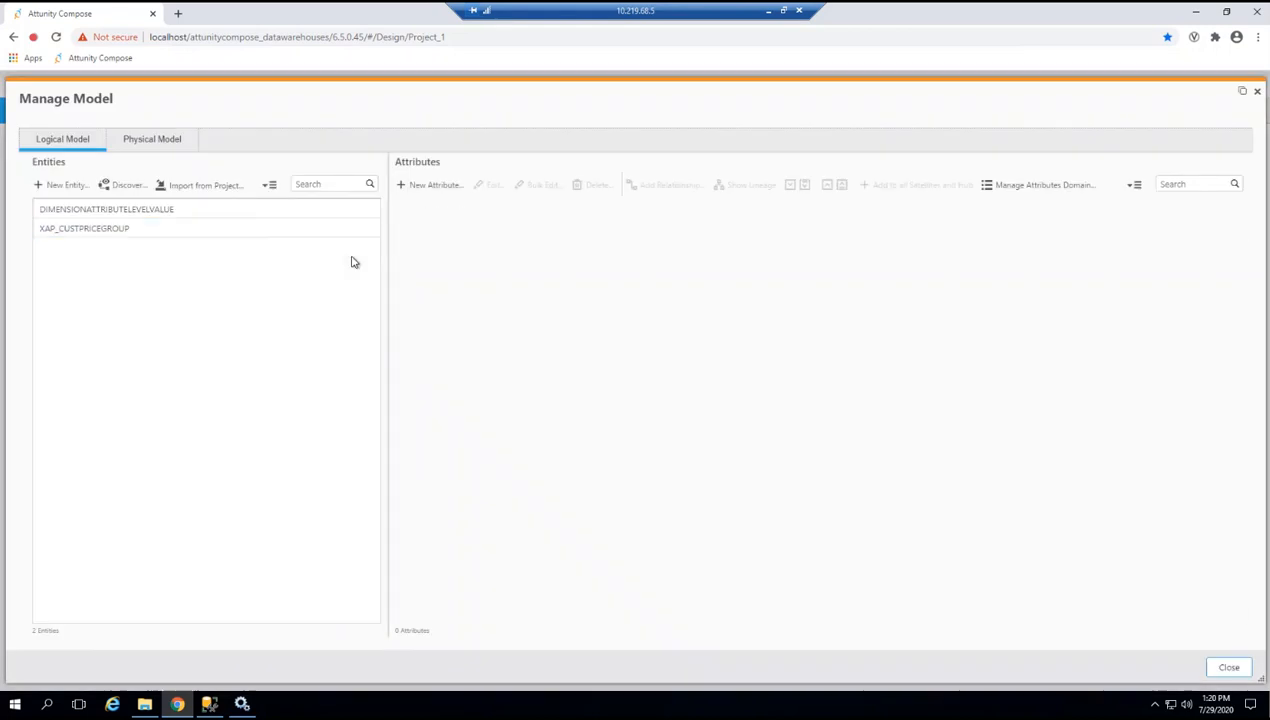
pyautogui.click(72, 208)
pyautogui.click(80, 228)
pyautogui.click(83, 210)
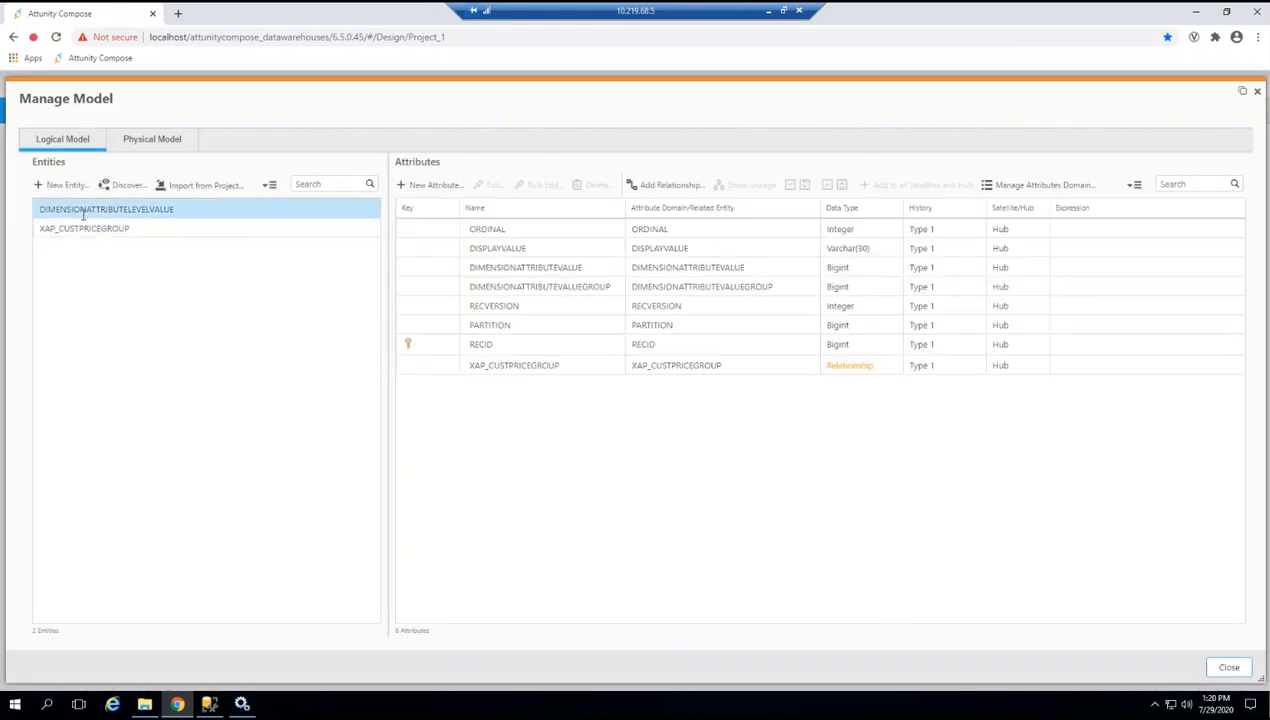
pyautogui.click(81, 229)
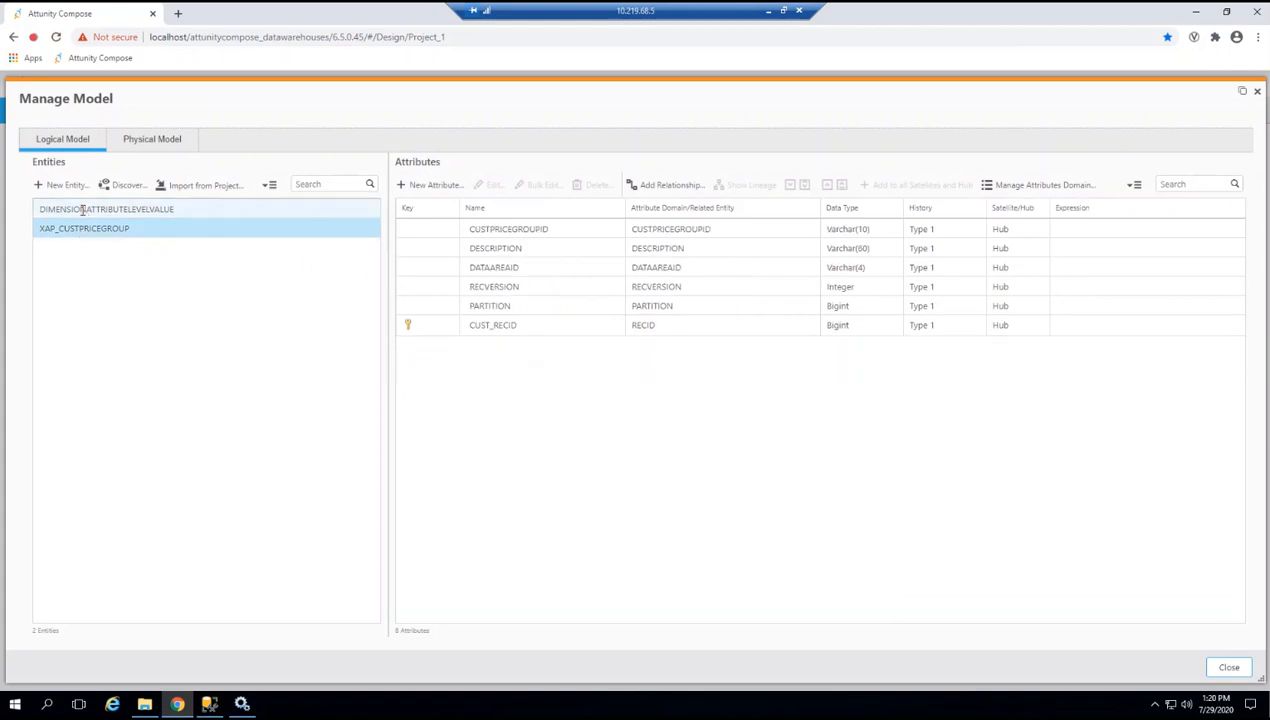
pyautogui.click(83, 210)
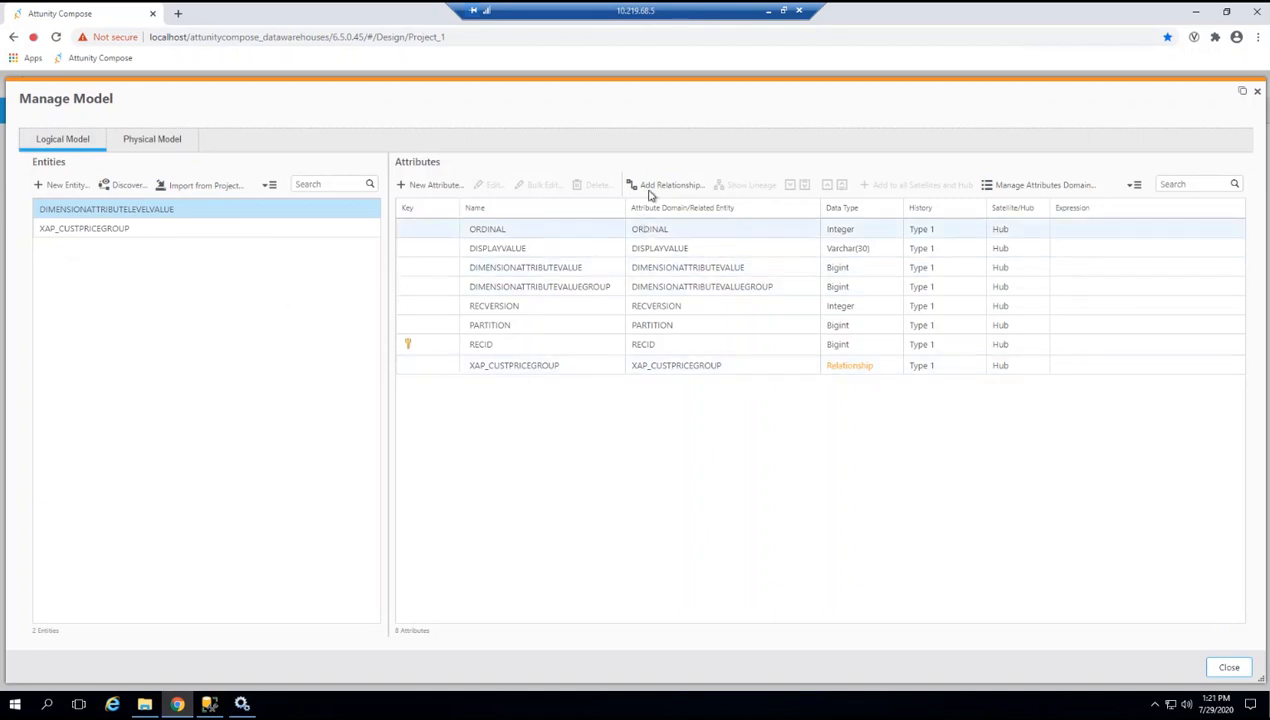
pyautogui.click(114, 229)
pyautogui.click(108, 208)
pyautogui.click(106, 226)
pyautogui.click(110, 210)
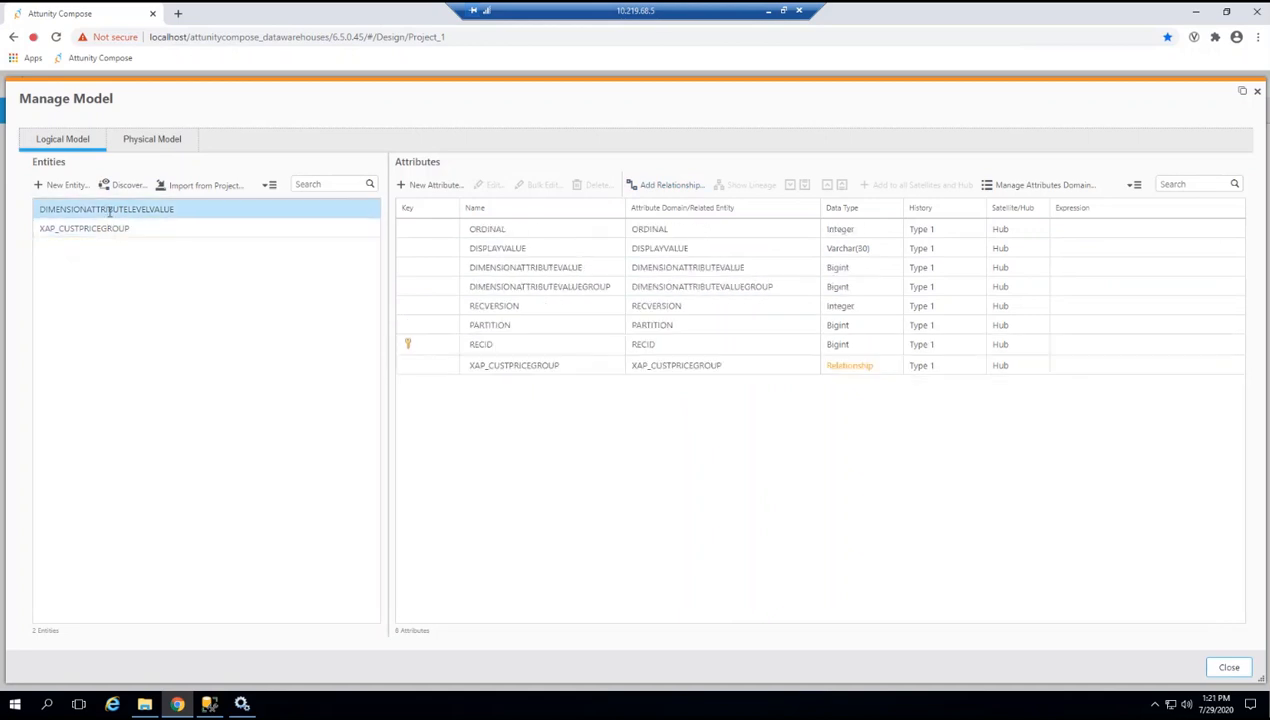
# Start adding a relationship from the XAP_CUSTPRICEGROUP entity, with XAP_CUSTPRICEGROUP as its related entity.
pyautogui.click(110, 224)
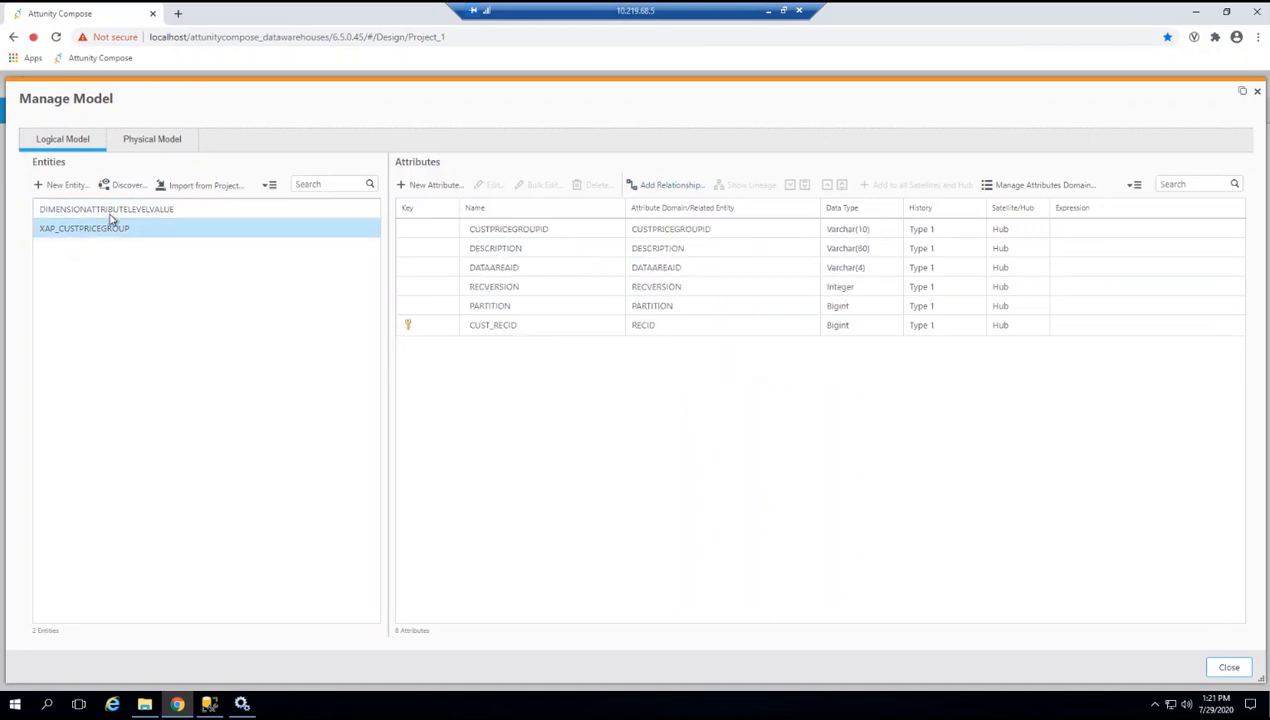
pyautogui.click(660, 185)
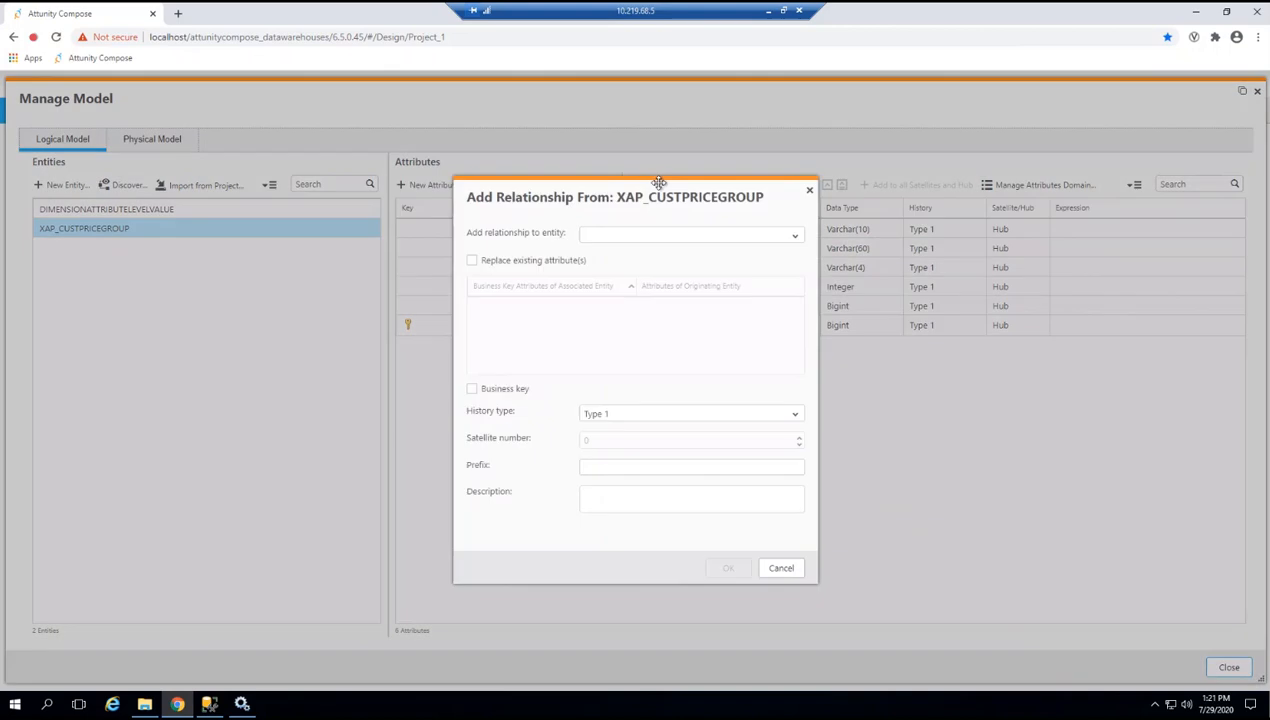
pyautogui.click(795, 238)
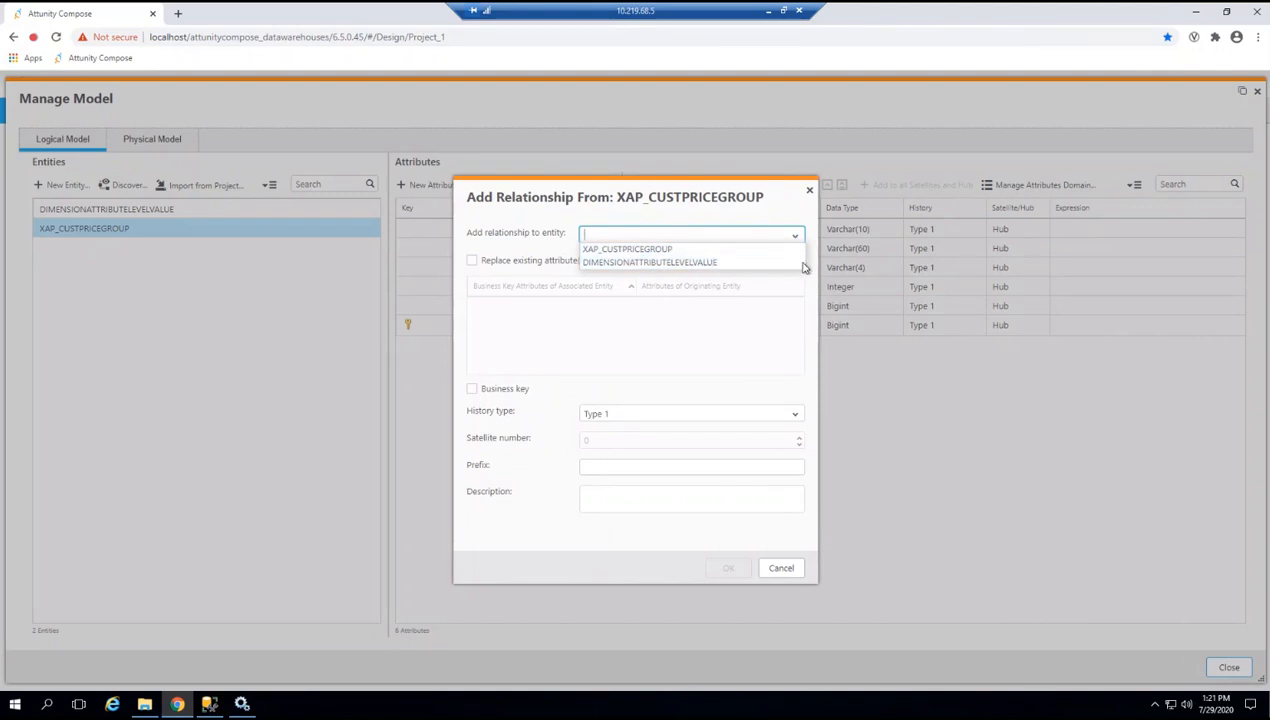
pyautogui.click(674, 250)
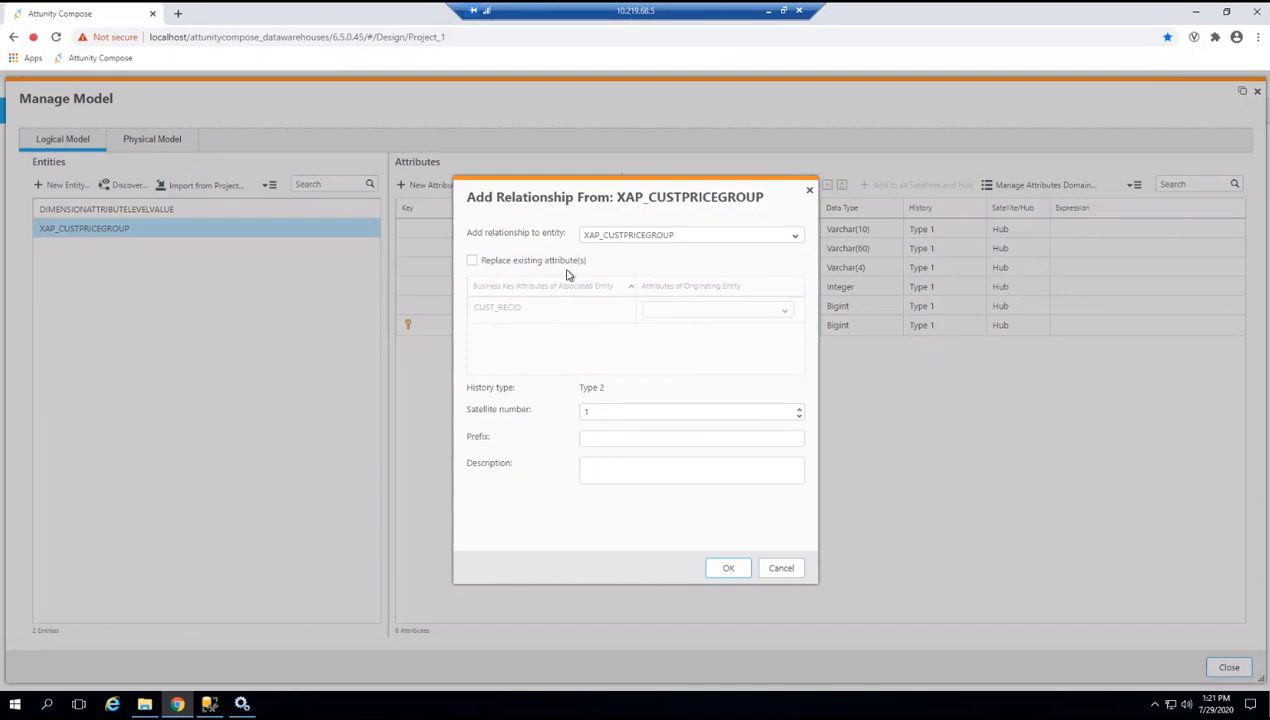
# Enable replacing existing attributes, view the originating attribute choices for CUST_RECID, then disable the option and cancel the relationship.
pyautogui.click(472, 262)
pyautogui.click(785, 315)
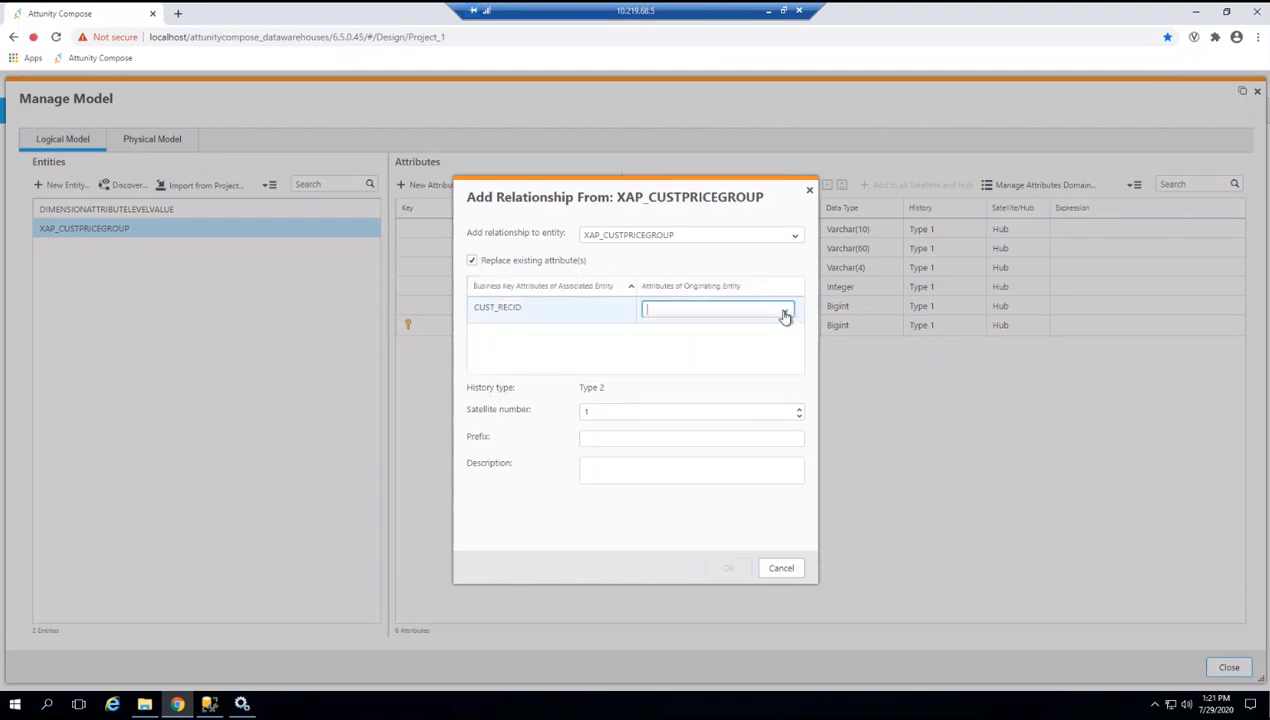
pyautogui.click(785, 312)
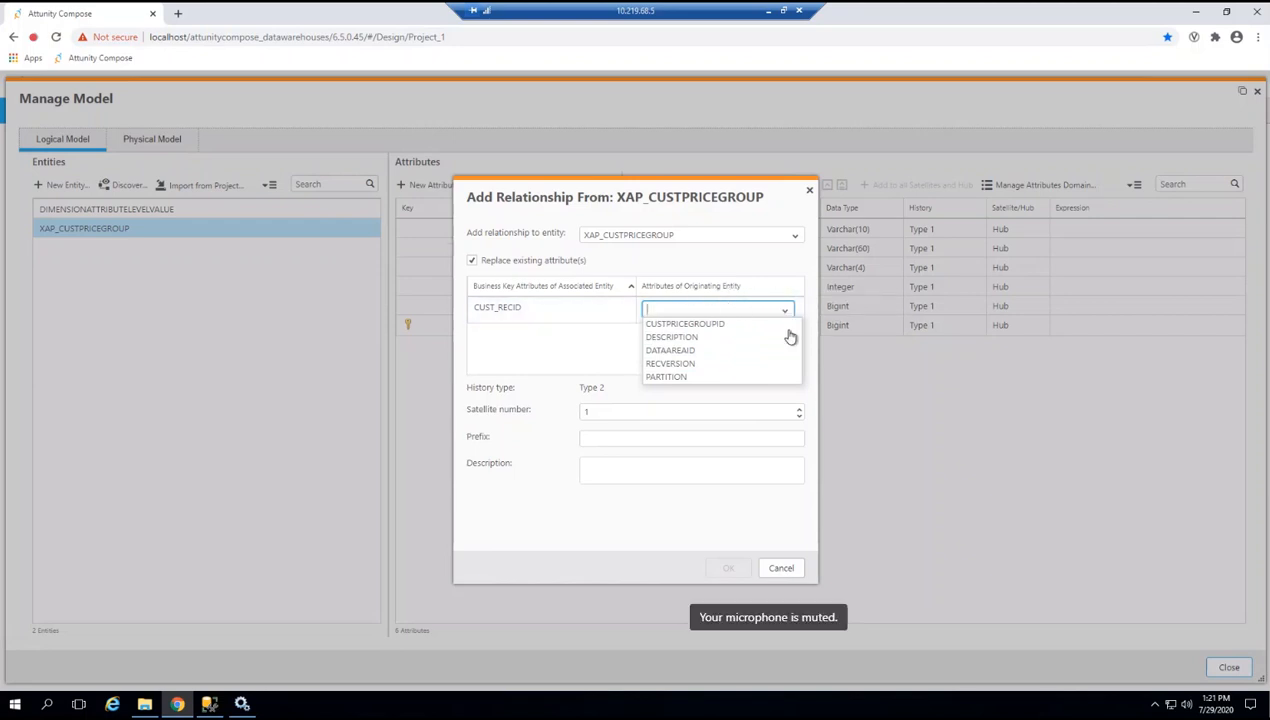
pyautogui.click(600, 345)
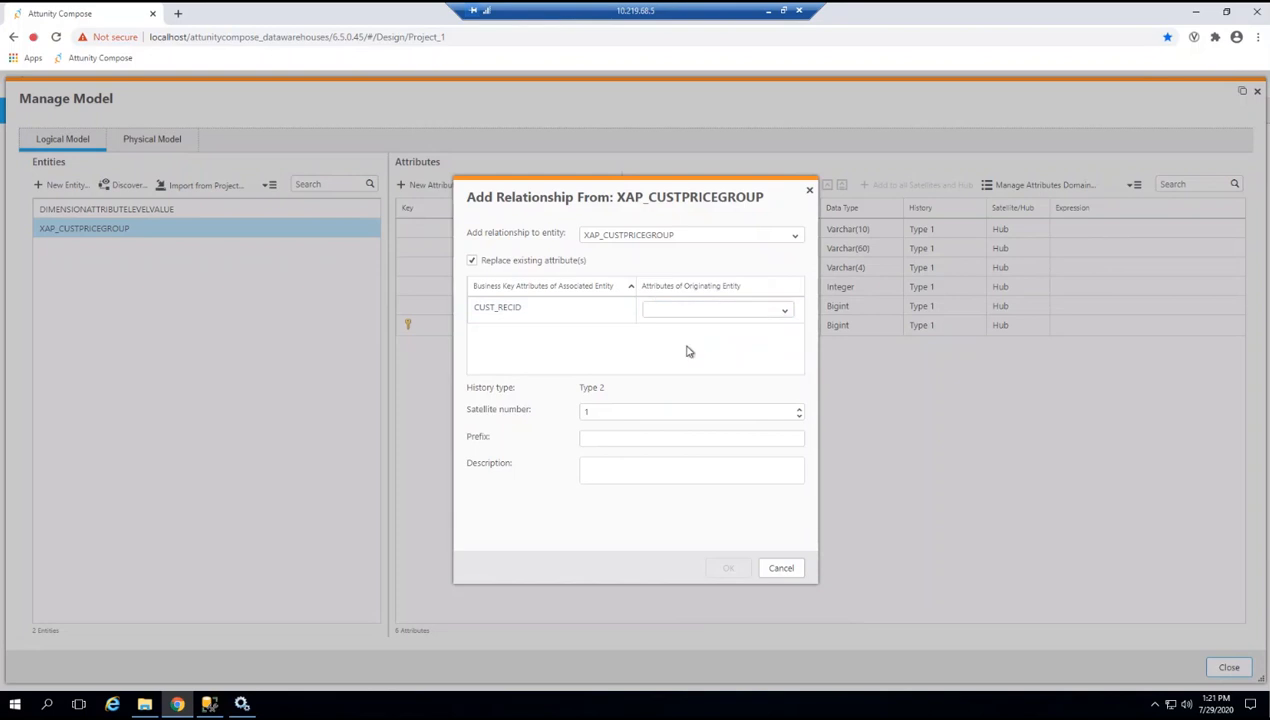
pyautogui.click(474, 261)
pyautogui.click(780, 567)
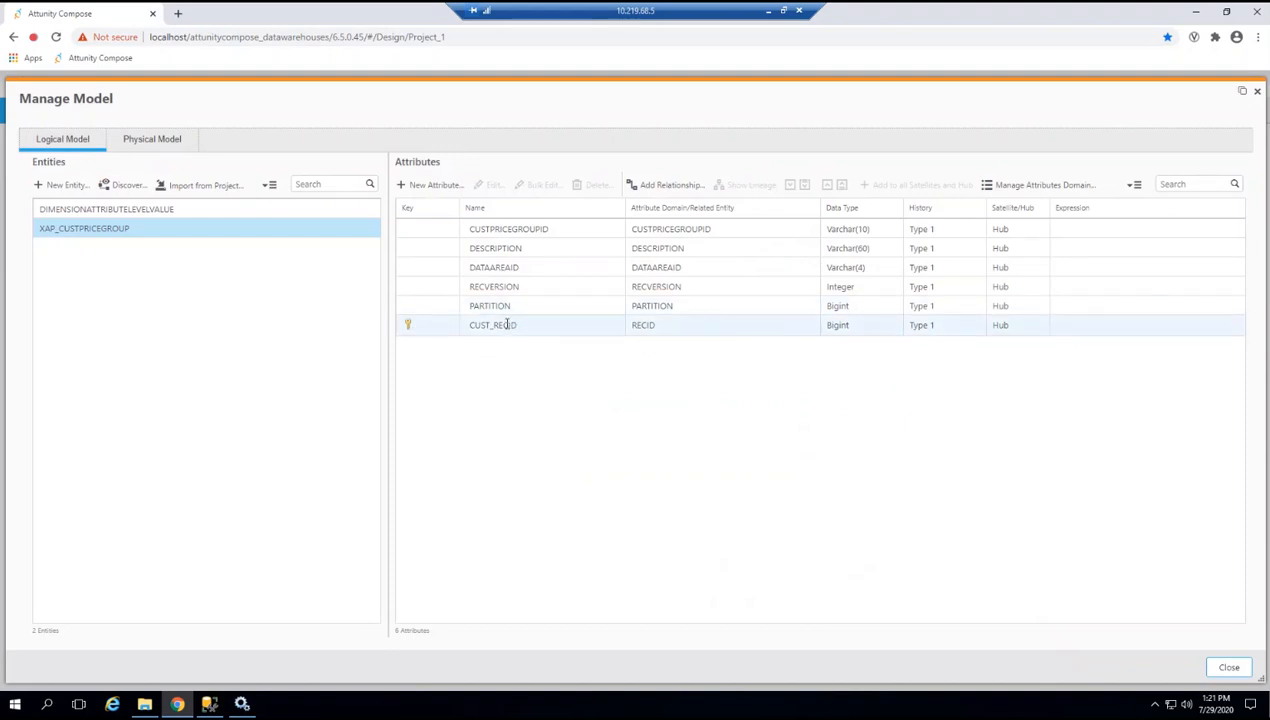
# Try shortening the DATAAREAID attribute's name to DAT in the XAP_CUSTPRICEGROUP entity, then discard the edit.
pyautogui.click(520, 271)
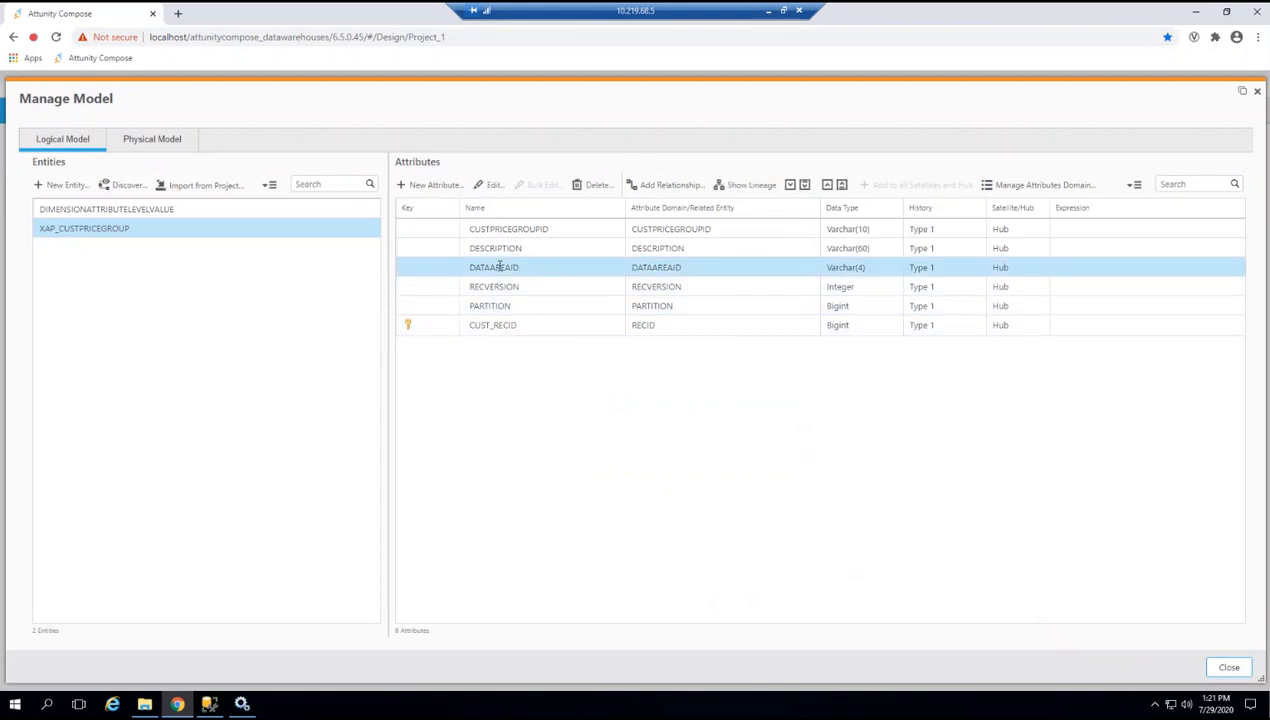
pyautogui.doubleClick(499, 267)
pyautogui.moveTo(520, 270); pyautogui.dragTo(494, 270)
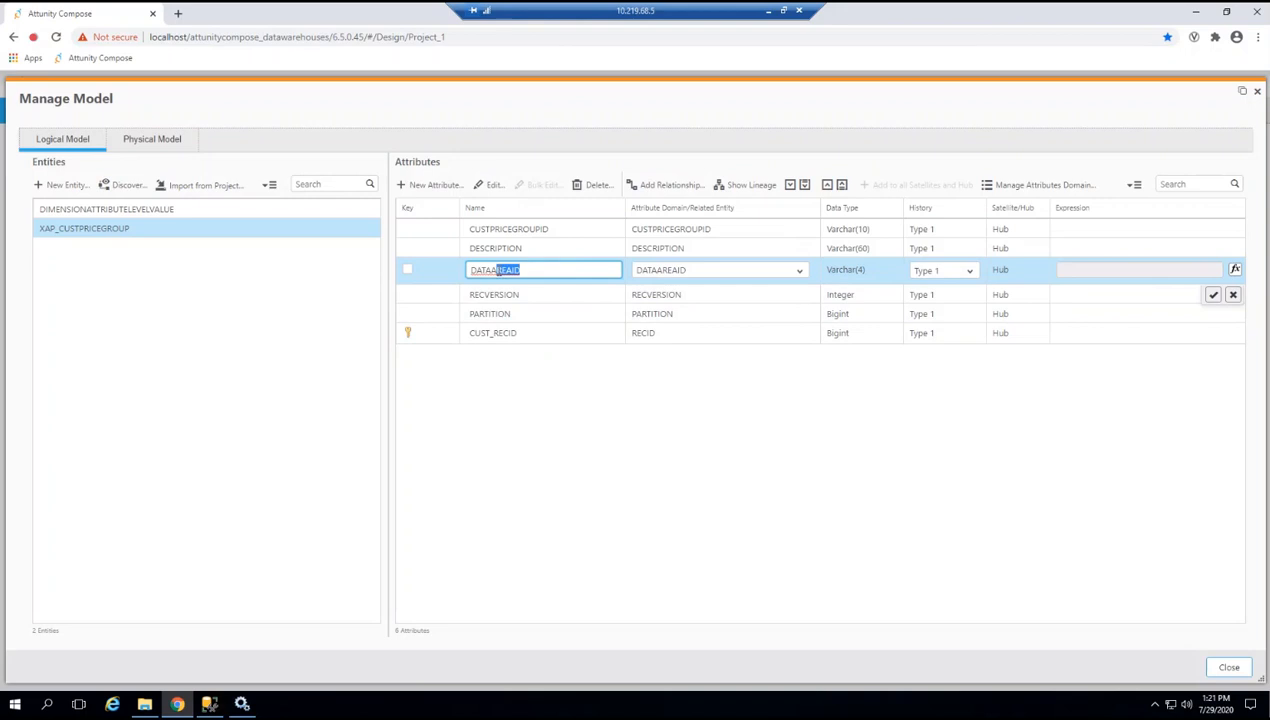
pyautogui.press('BackSpace')
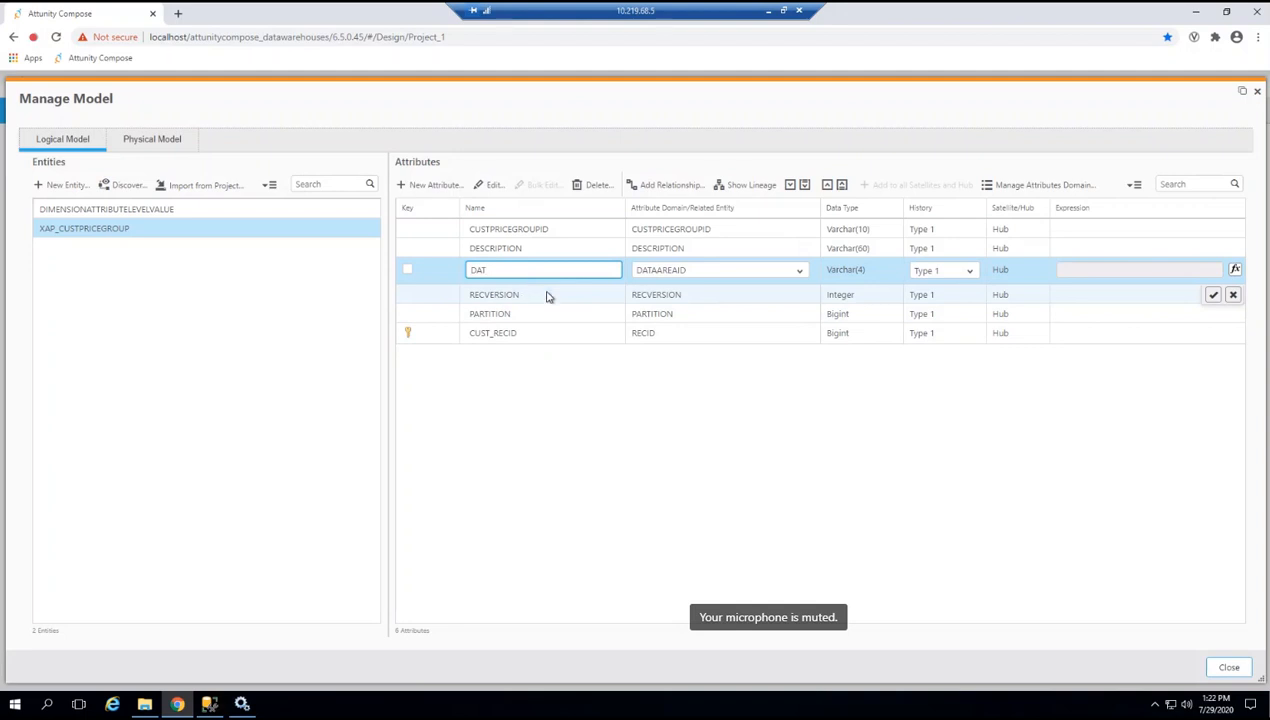
pyautogui.click(1233, 295)
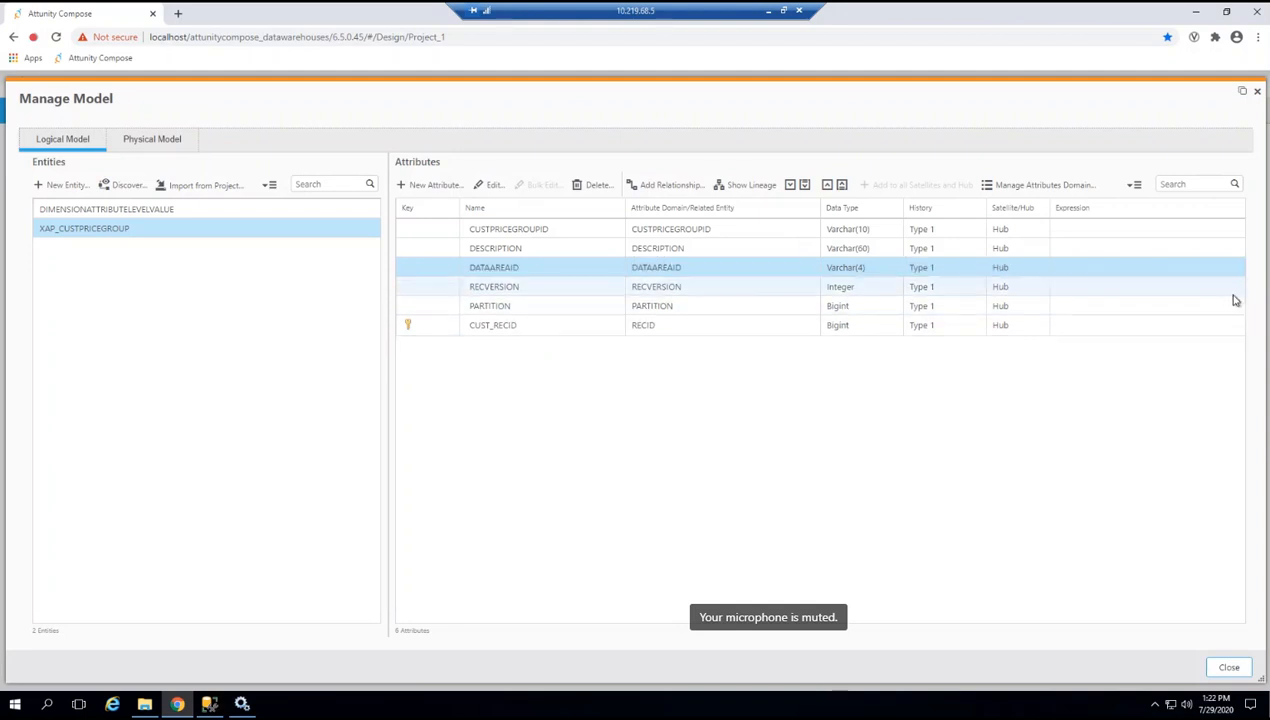
# Edit the DATAAREAID attribute, view its history type choices, and set its history to Type 2.
pyautogui.doubleClick(498, 266)
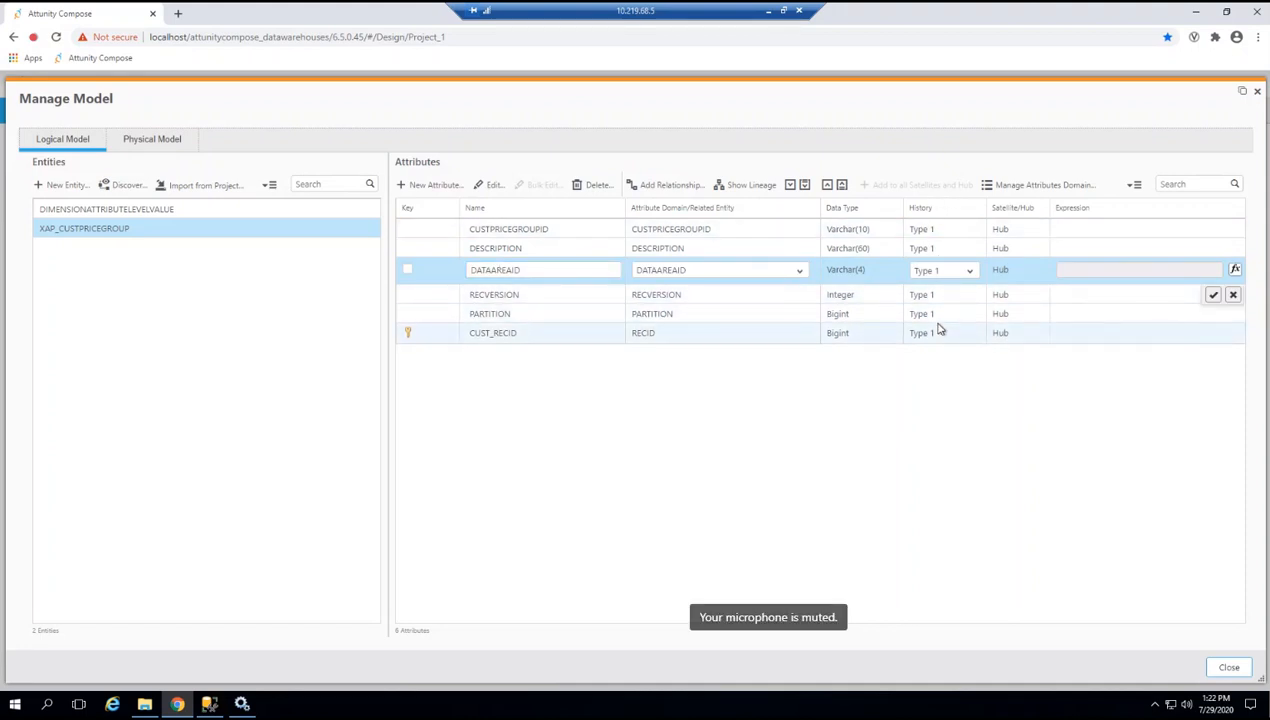
pyautogui.click(971, 271)
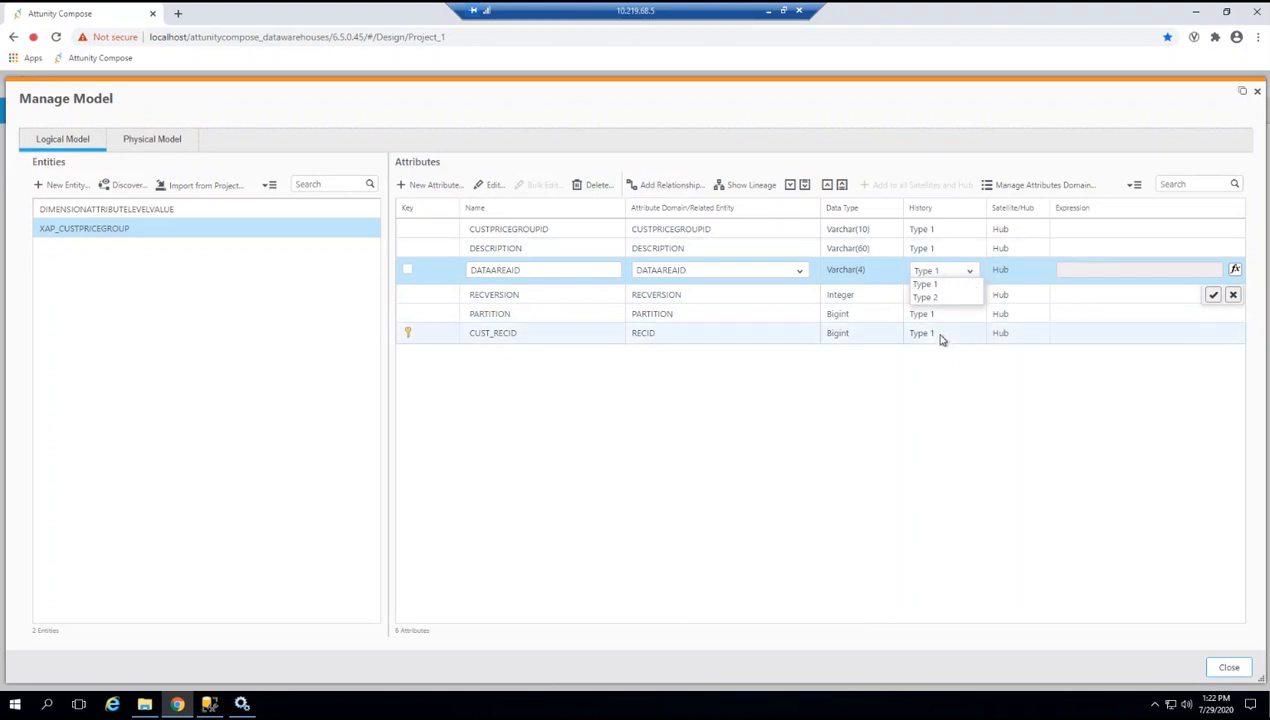
pyautogui.click(935, 285)
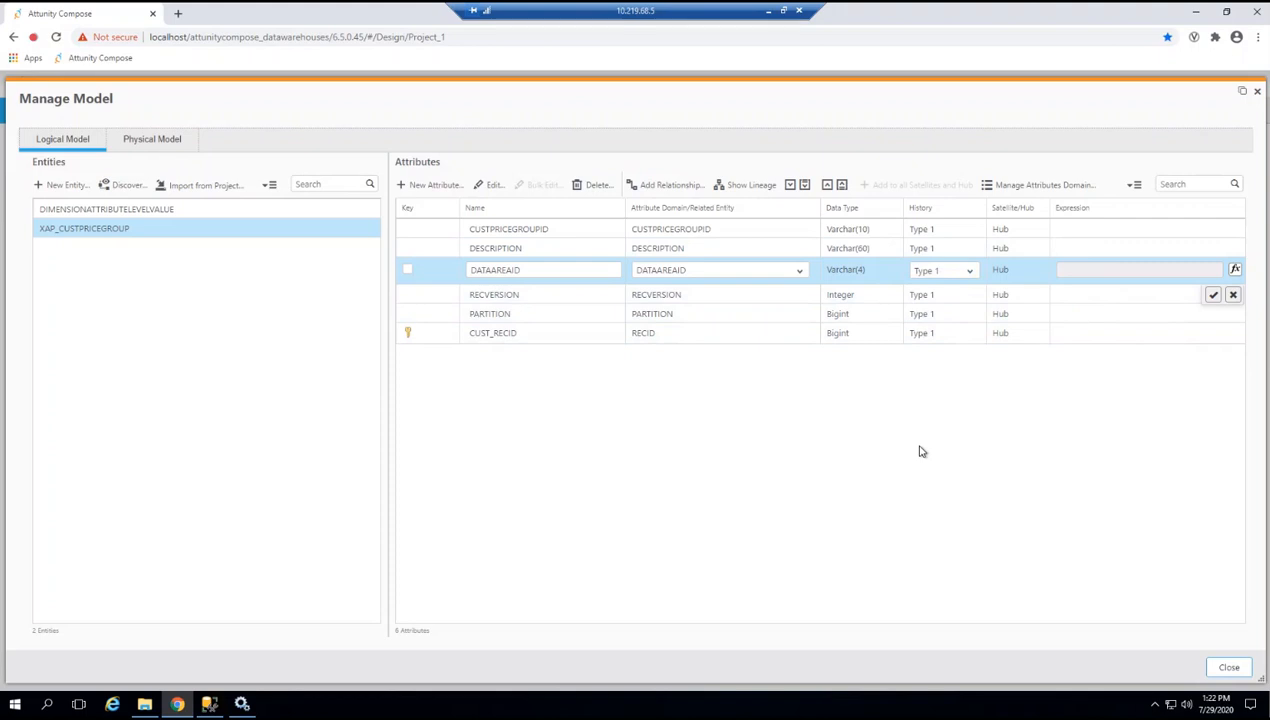
pyautogui.click(965, 273)
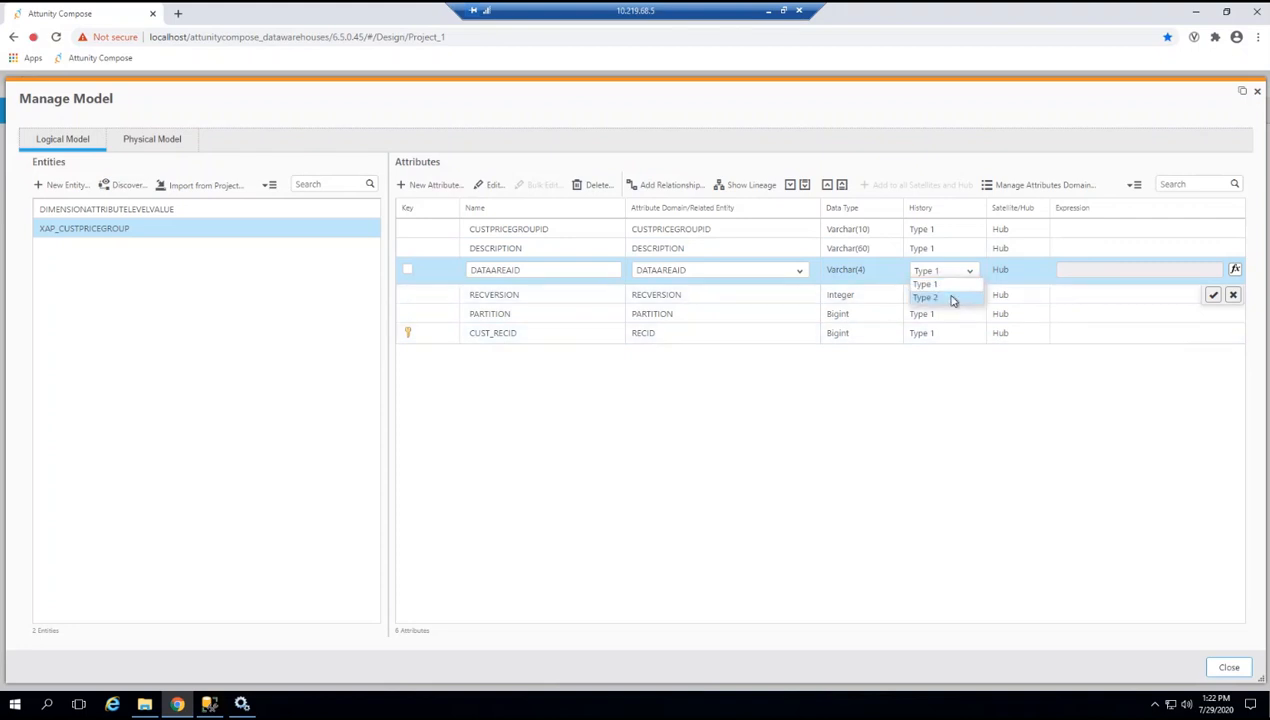
pyautogui.click(953, 298)
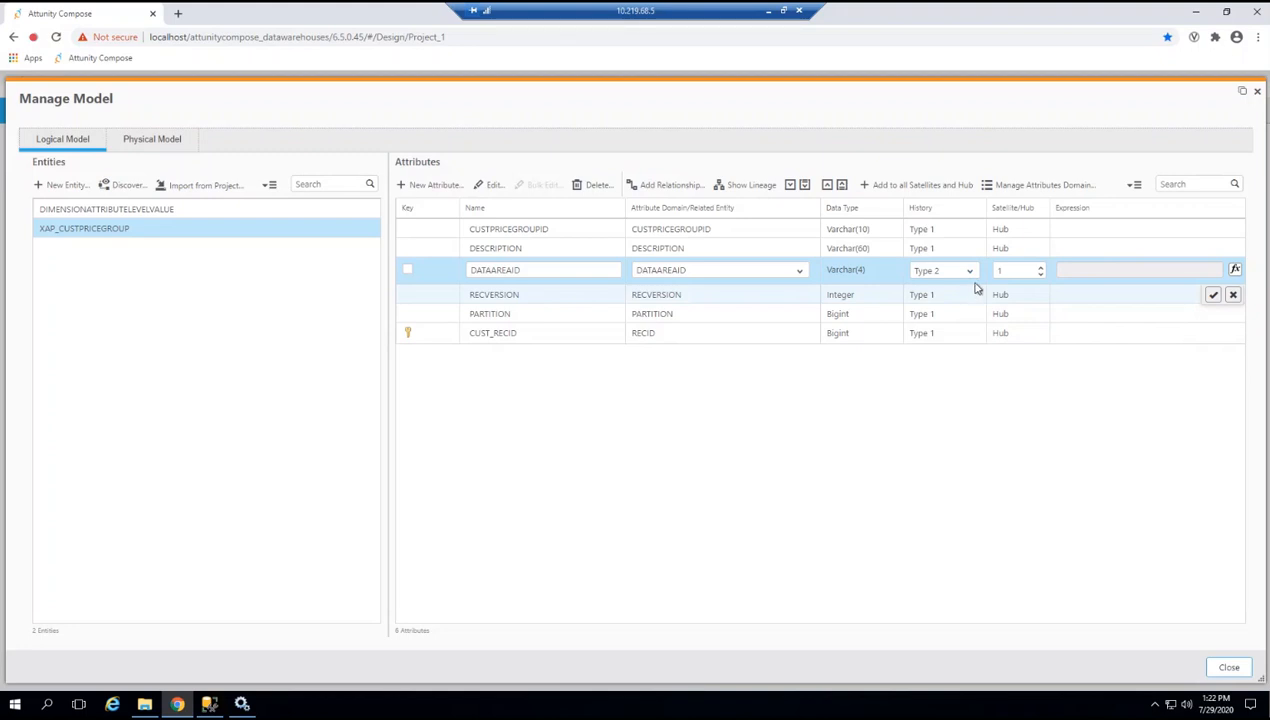
# Set DATAAREAID's history back to Type 1, view the type choices again, and close the model management window.
pyautogui.click(970, 273)
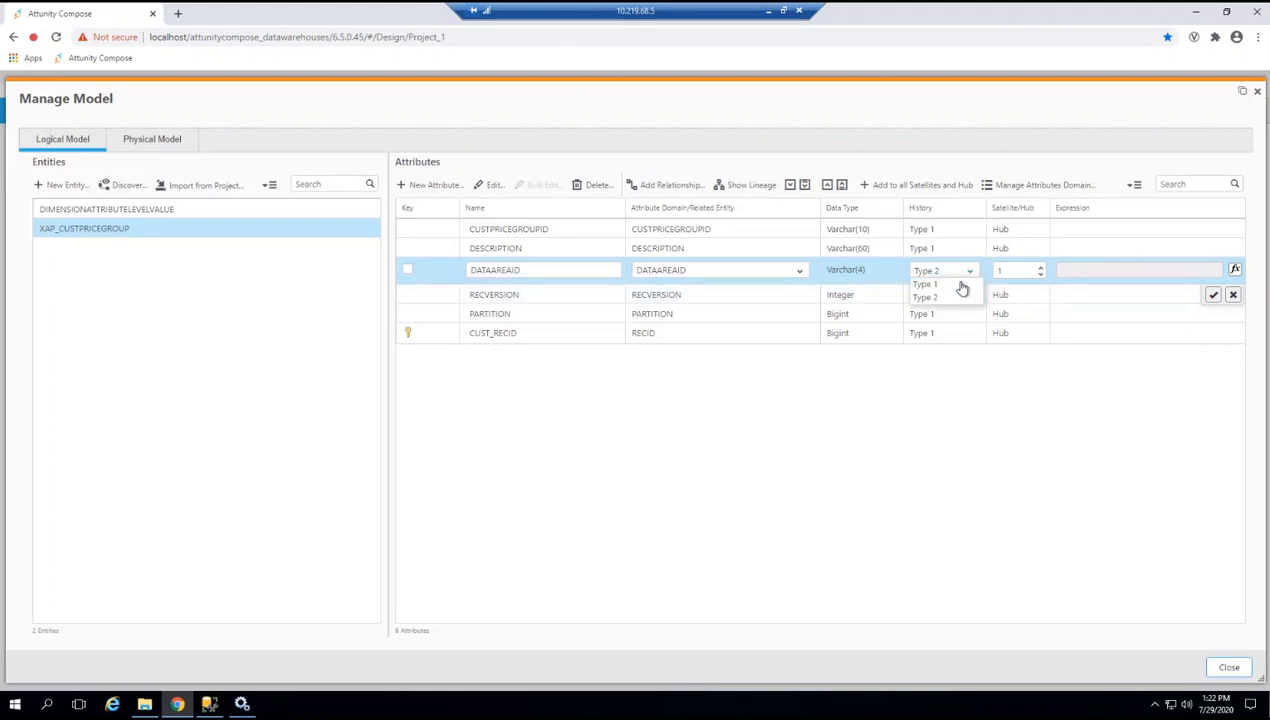
pyautogui.click(946, 285)
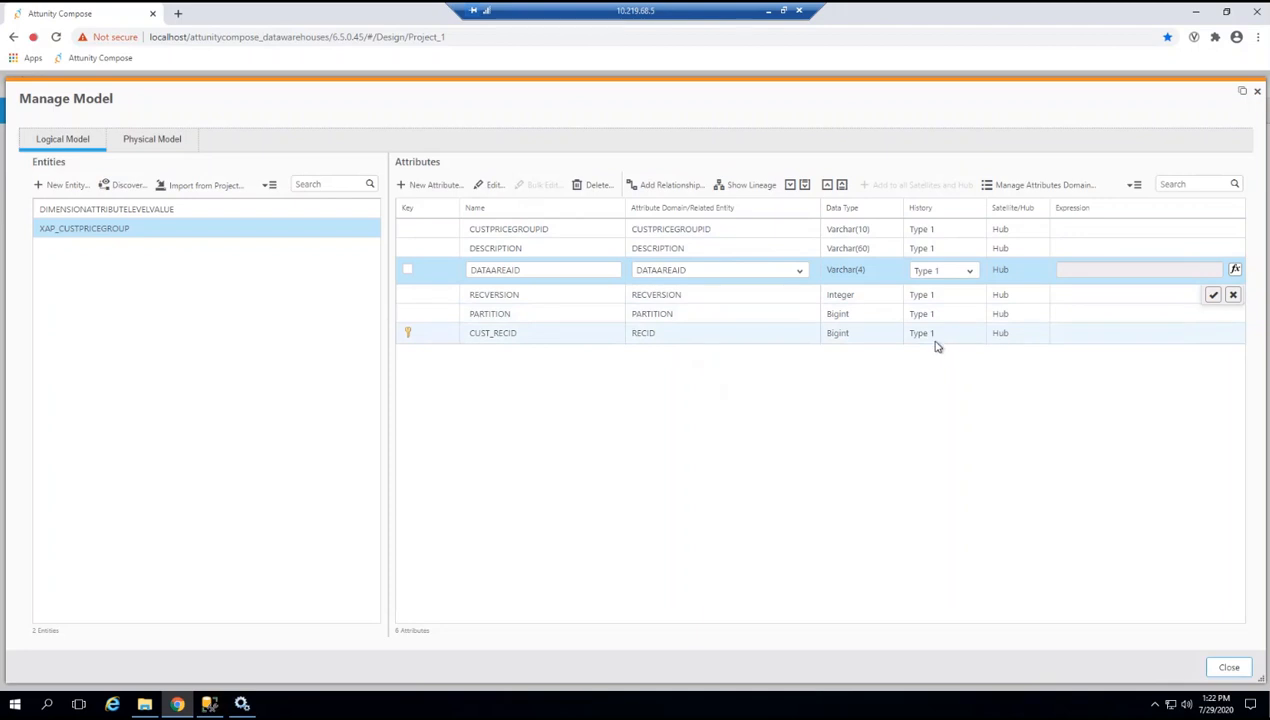
pyautogui.click(969, 272)
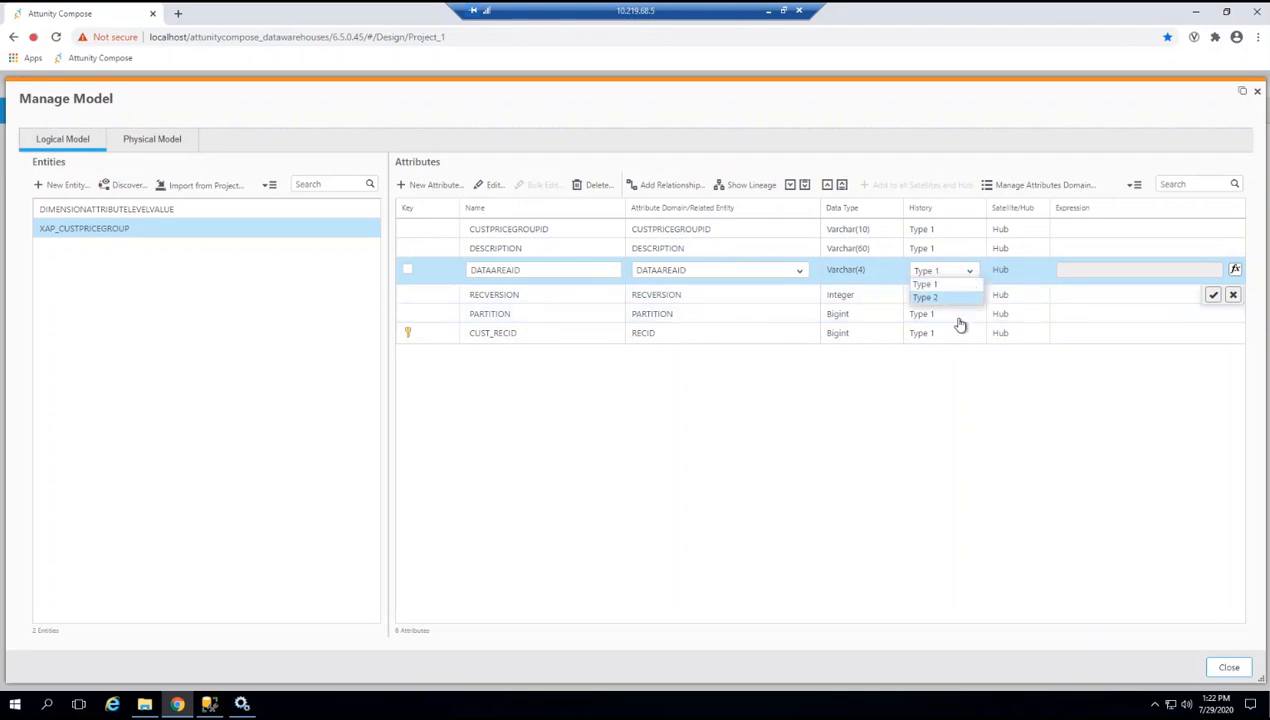
pyautogui.click(1016, 480)
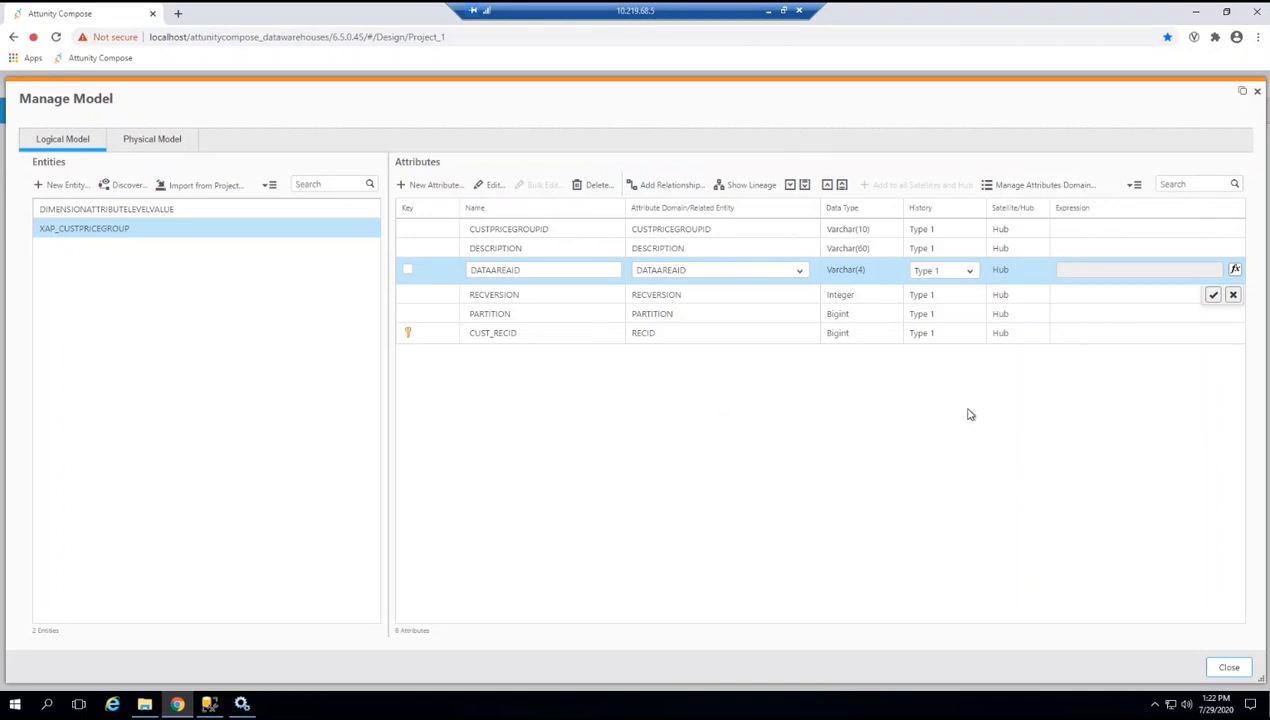
pyautogui.click(1231, 670)
pyautogui.click(1229, 670)
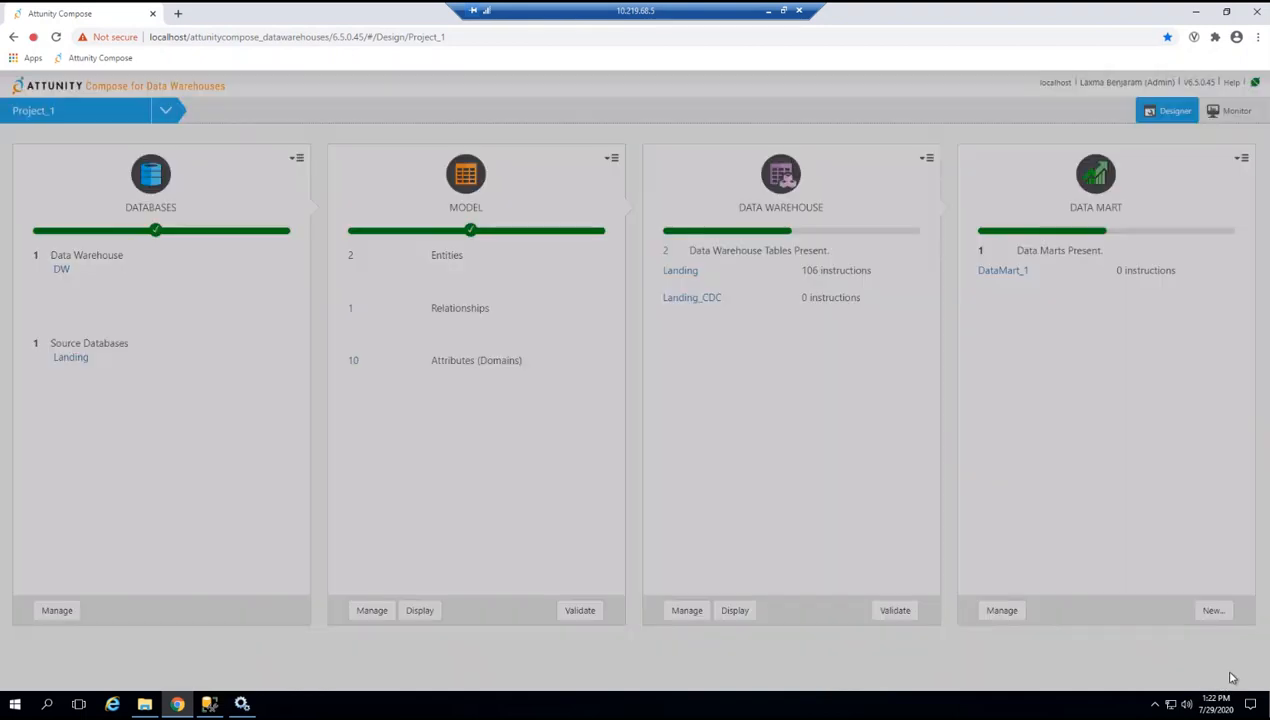
# Open the model's relationships diagram, show the keys, and inspect the DIMENSIONATTRIBUTELEVELVALUE and XAP_CUSTPRICEGROUP entities.
pyautogui.click(354, 309)
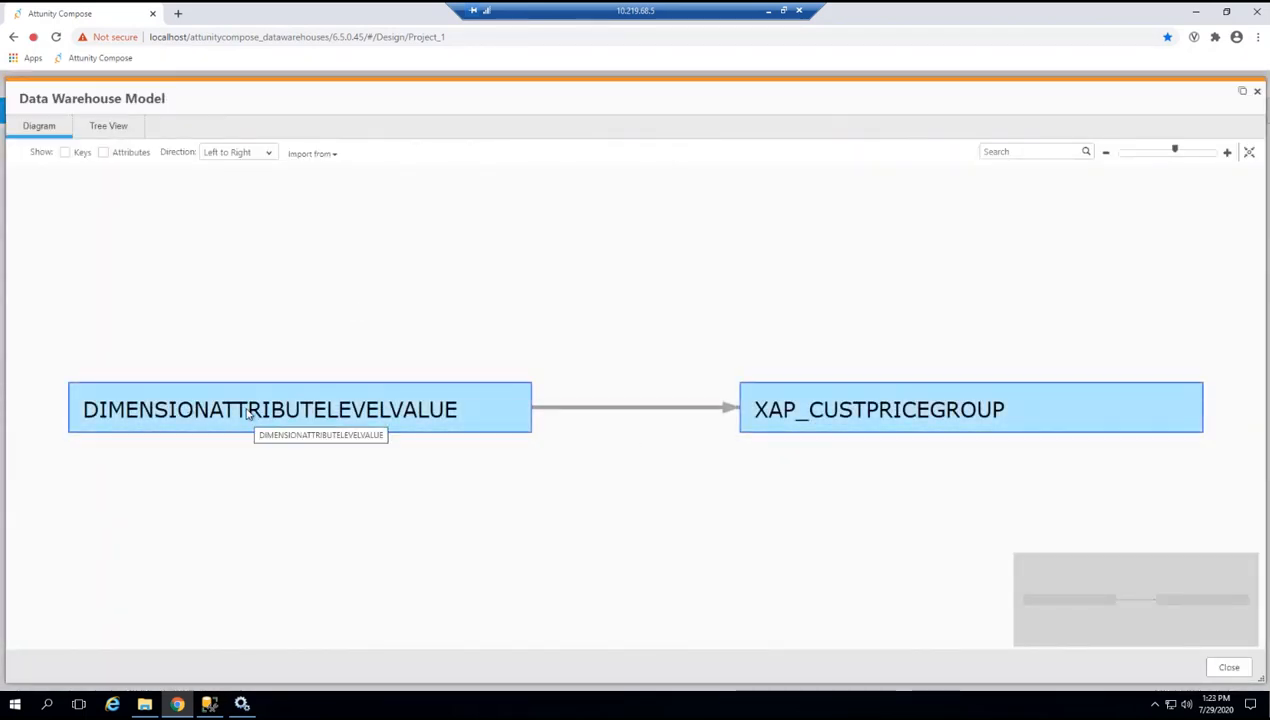
pyautogui.click(65, 153)
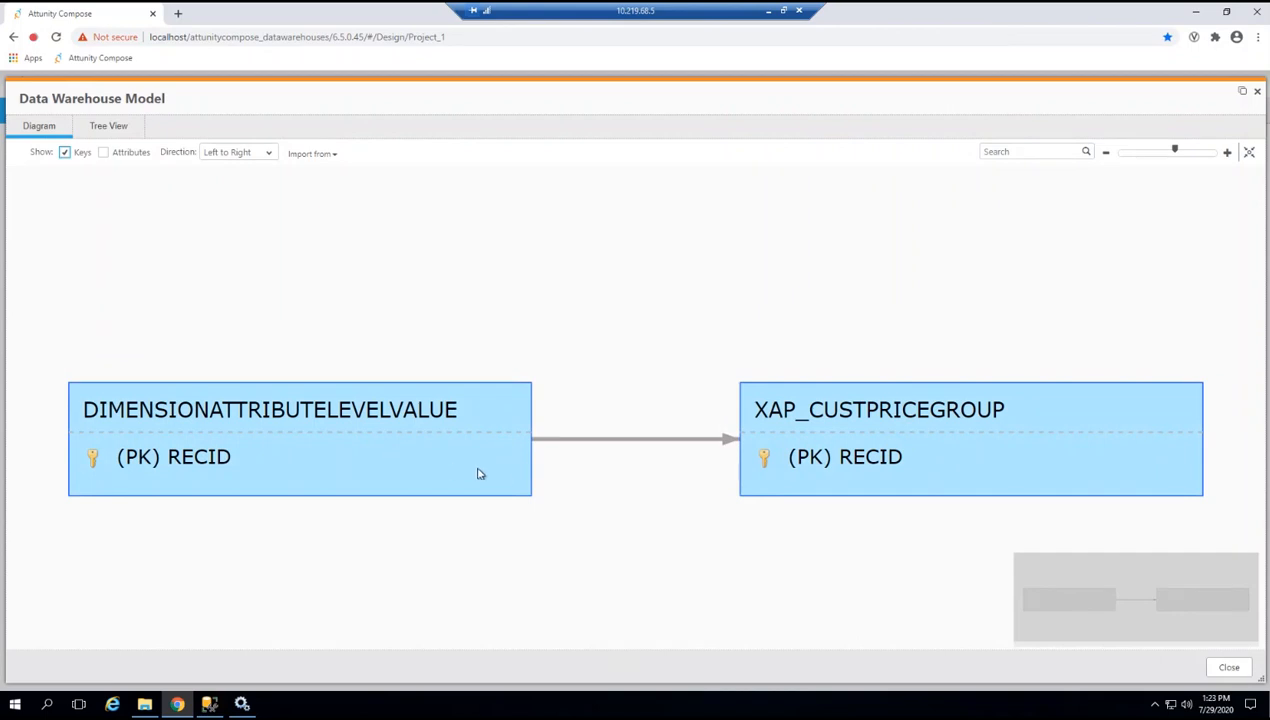
pyautogui.click(214, 465)
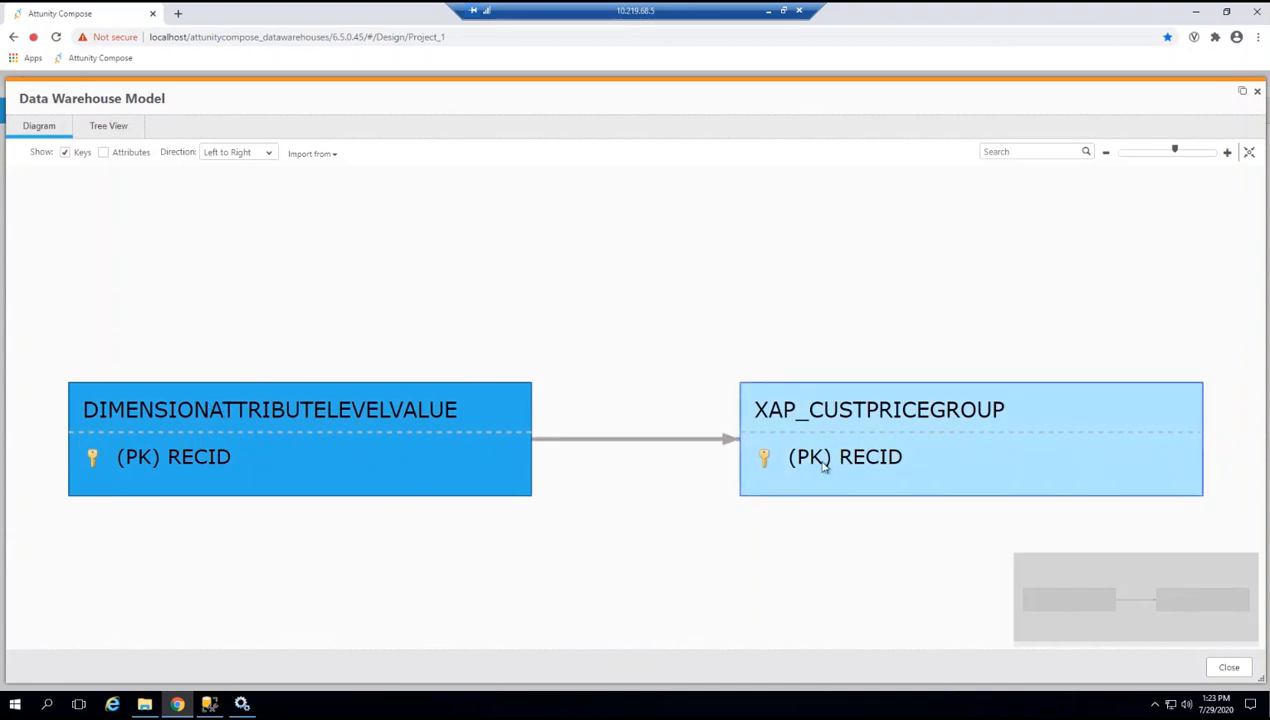
pyautogui.moveTo(857, 416)
pyautogui.mouseDown()
pyautogui.moveTo(314, 414)
pyautogui.moveTo(663, 445)
pyautogui.moveTo(850, 443)
pyautogui.moveTo(865, 425)
pyautogui.moveTo(838, 430)
pyautogui.mouseUp()
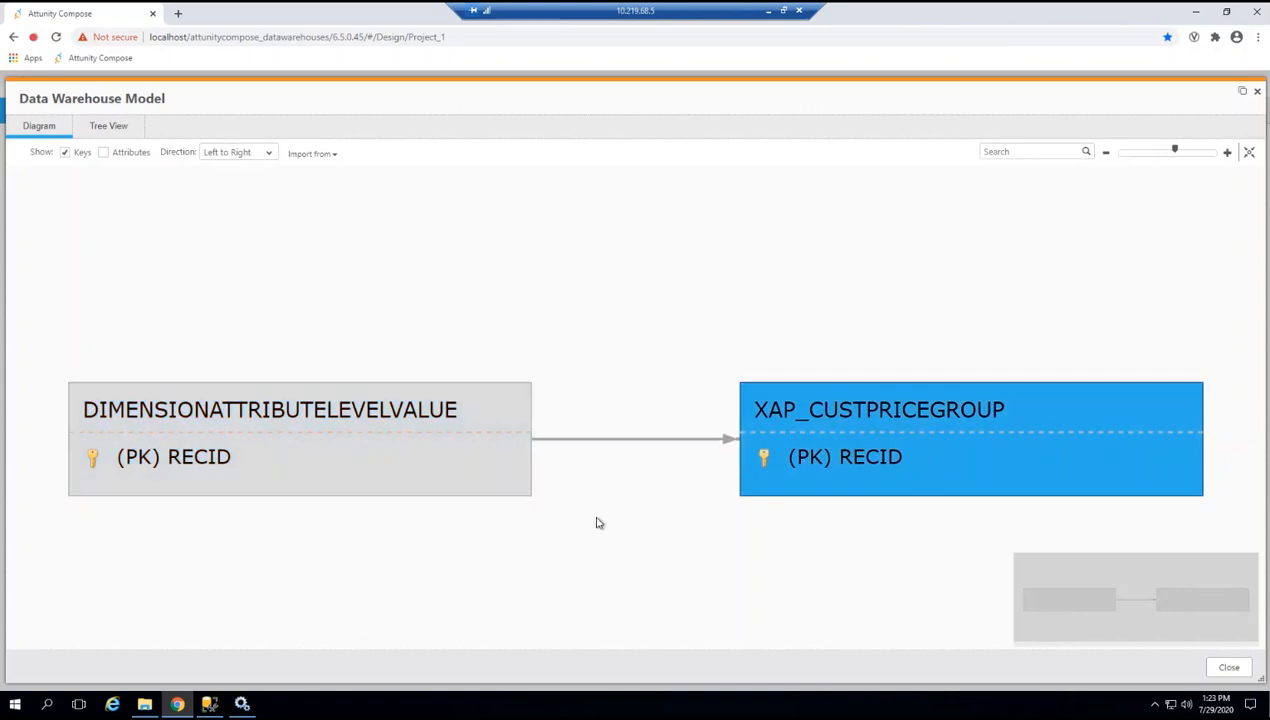
# View the model as a tree and expand DIMENSIONATTRIBUTELEVELVALUE and XAP_CUSTPRICEGROUP to list their attributes.
pyautogui.click(98, 127)
pyautogui.click(26, 175)
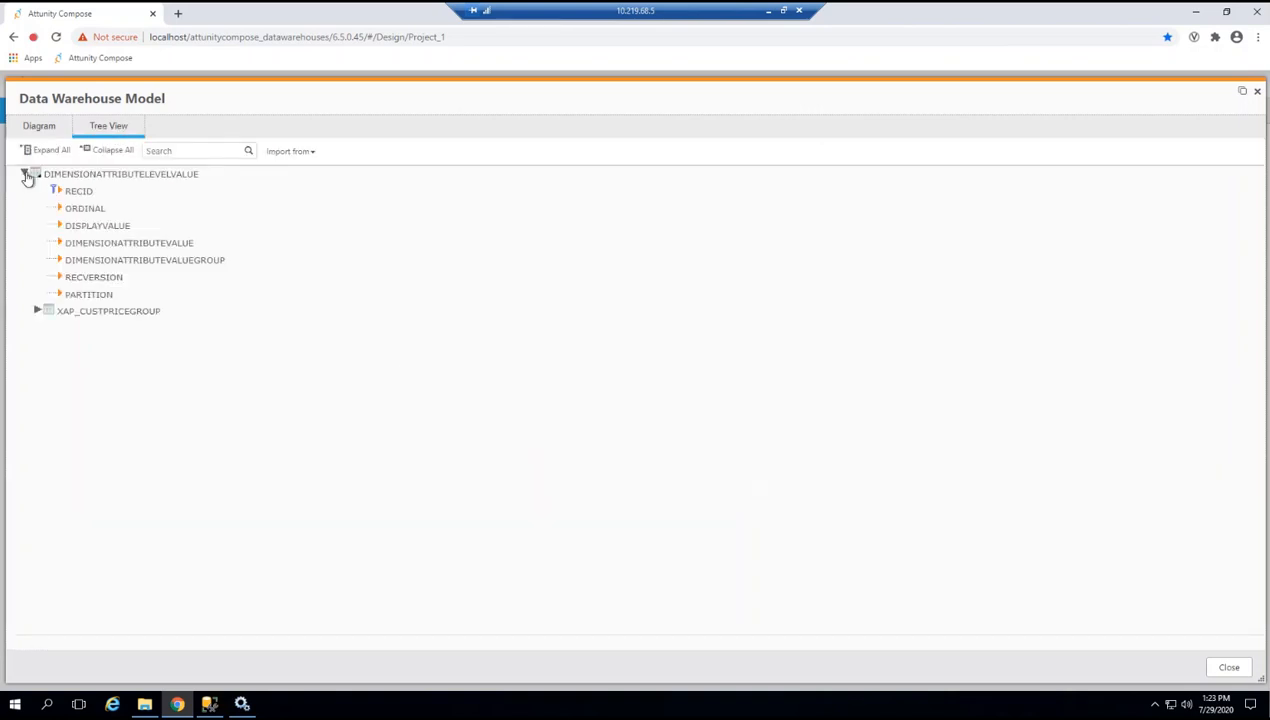
pyautogui.click(36, 311)
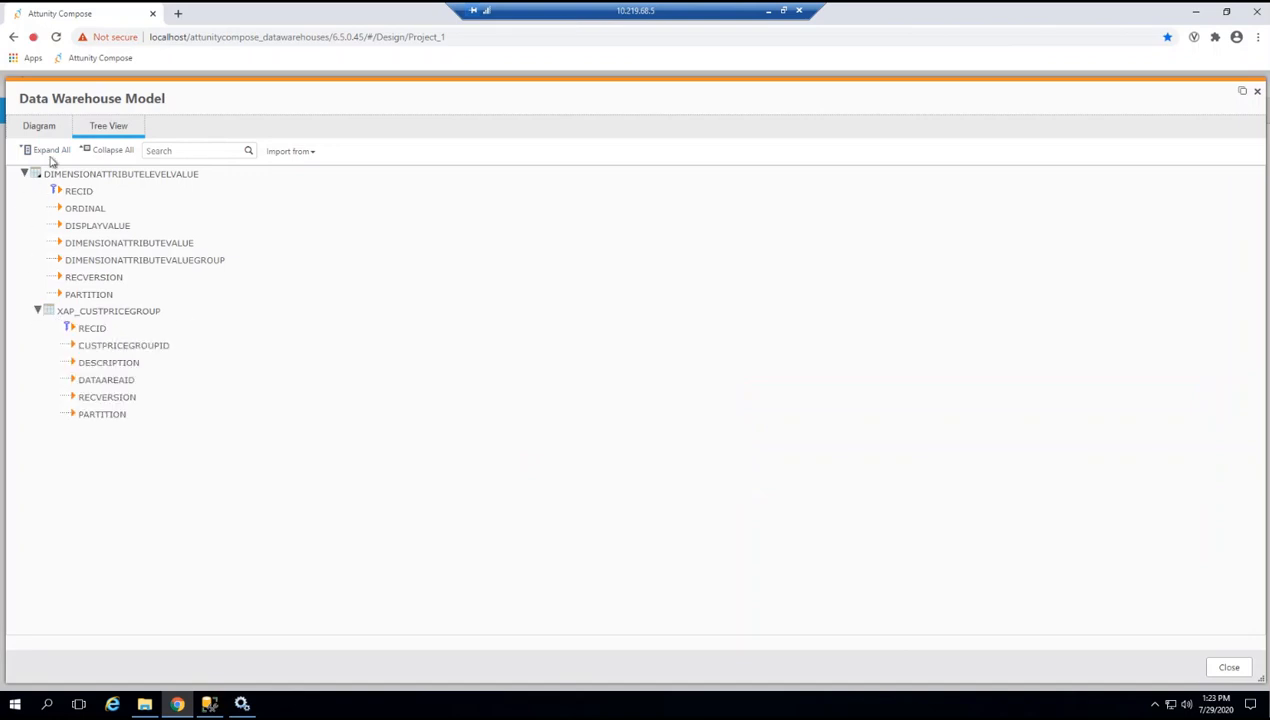
# Return to the diagram, examine each entity's attributes, then hide attributes and keys and close the diagram.
pyautogui.click(38, 127)
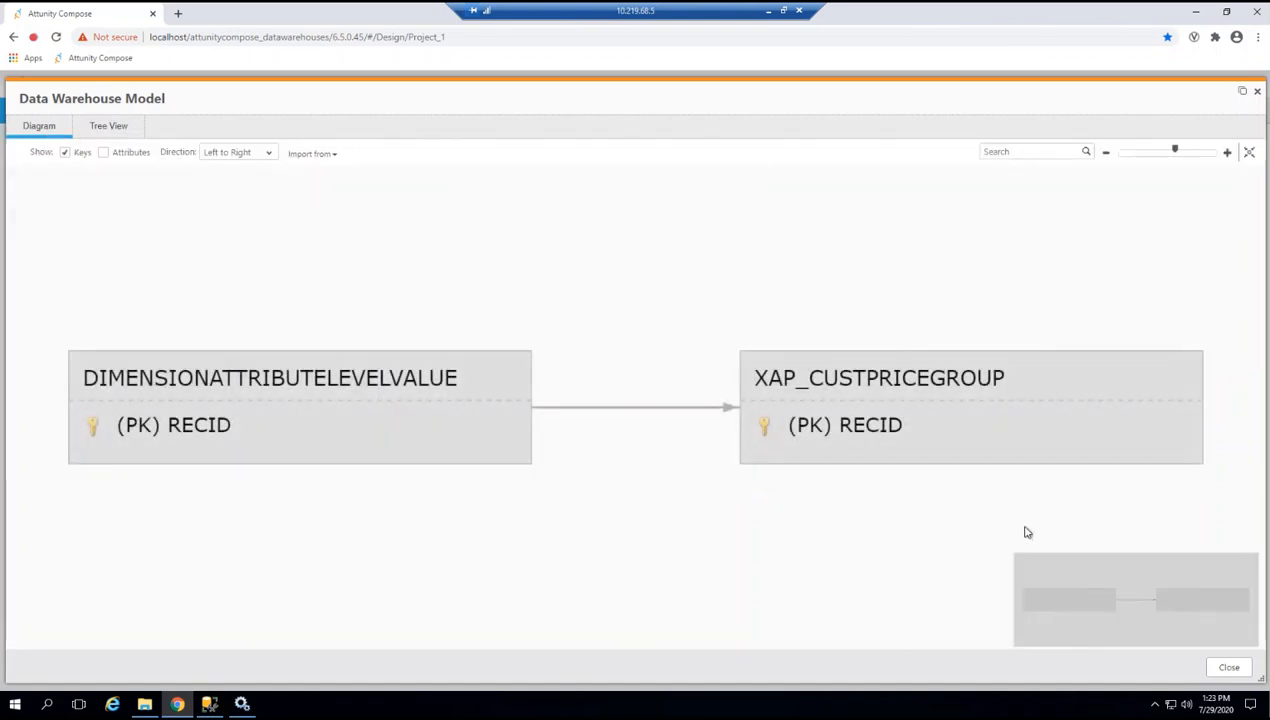
pyautogui.click(103, 152)
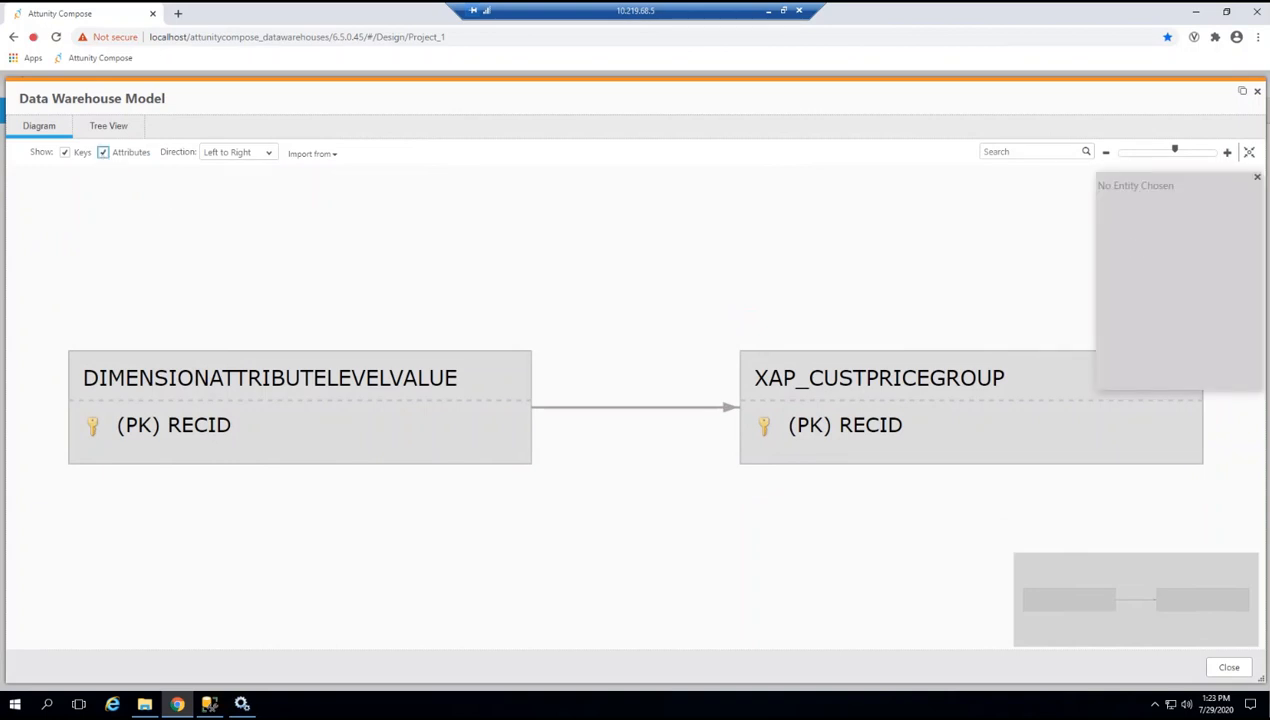
pyautogui.click(413, 381)
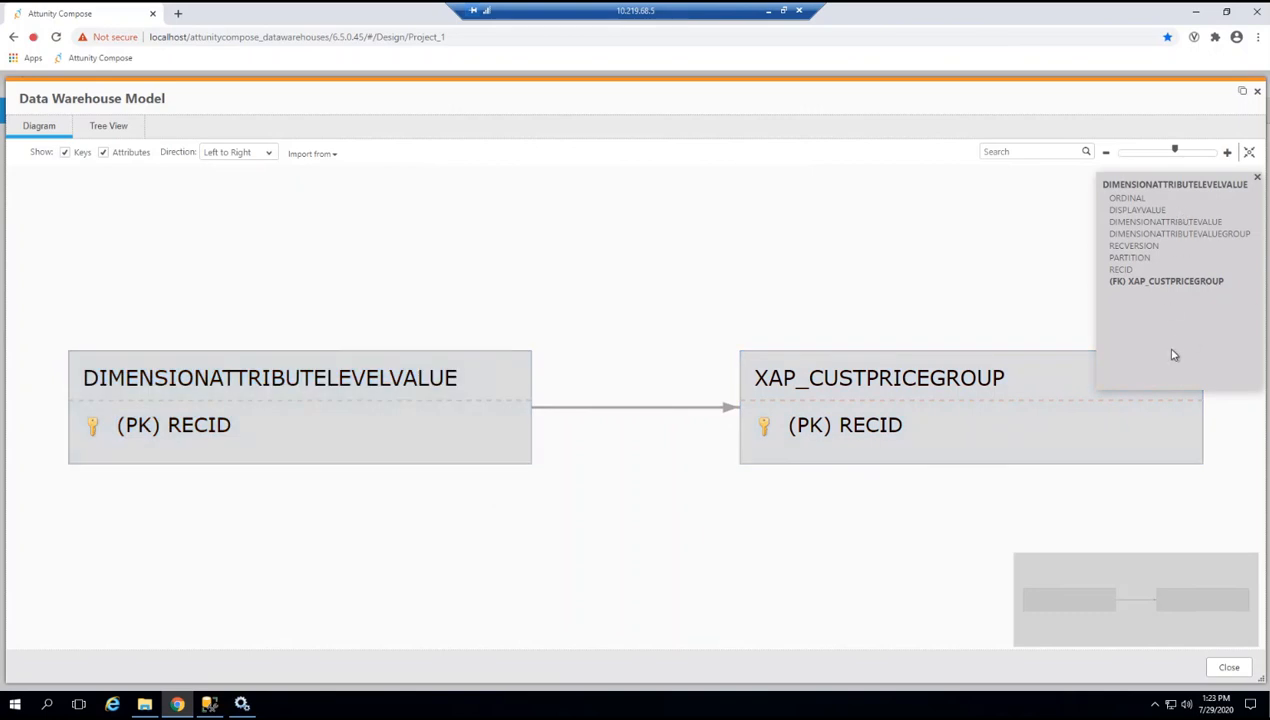
pyautogui.click(805, 375)
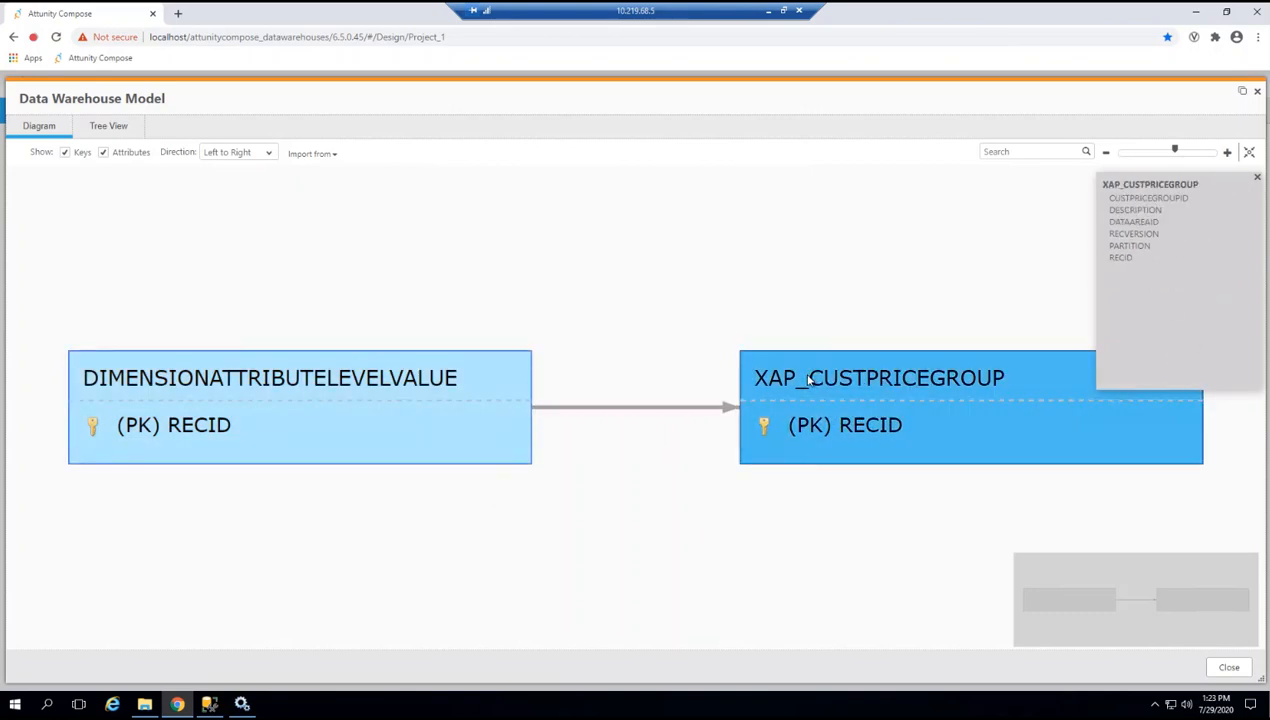
pyautogui.click(229, 378)
pyautogui.click(103, 152)
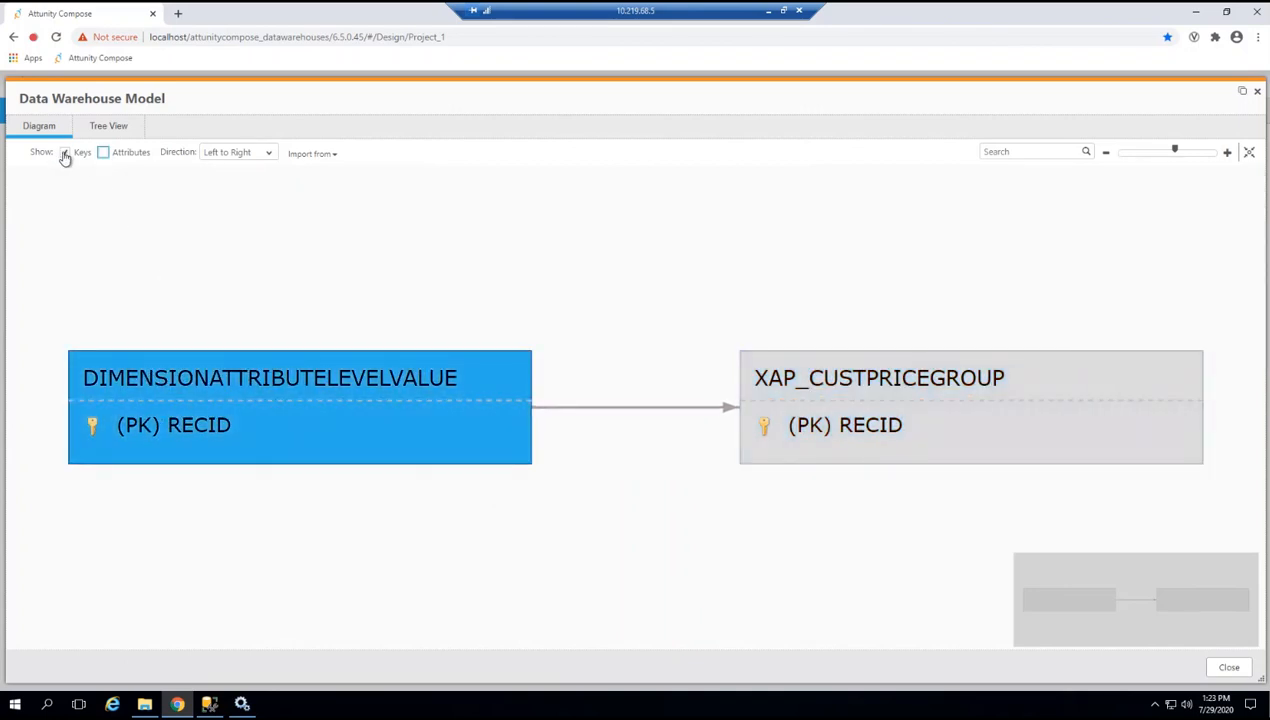
pyautogui.click(64, 153)
pyautogui.click(1229, 668)
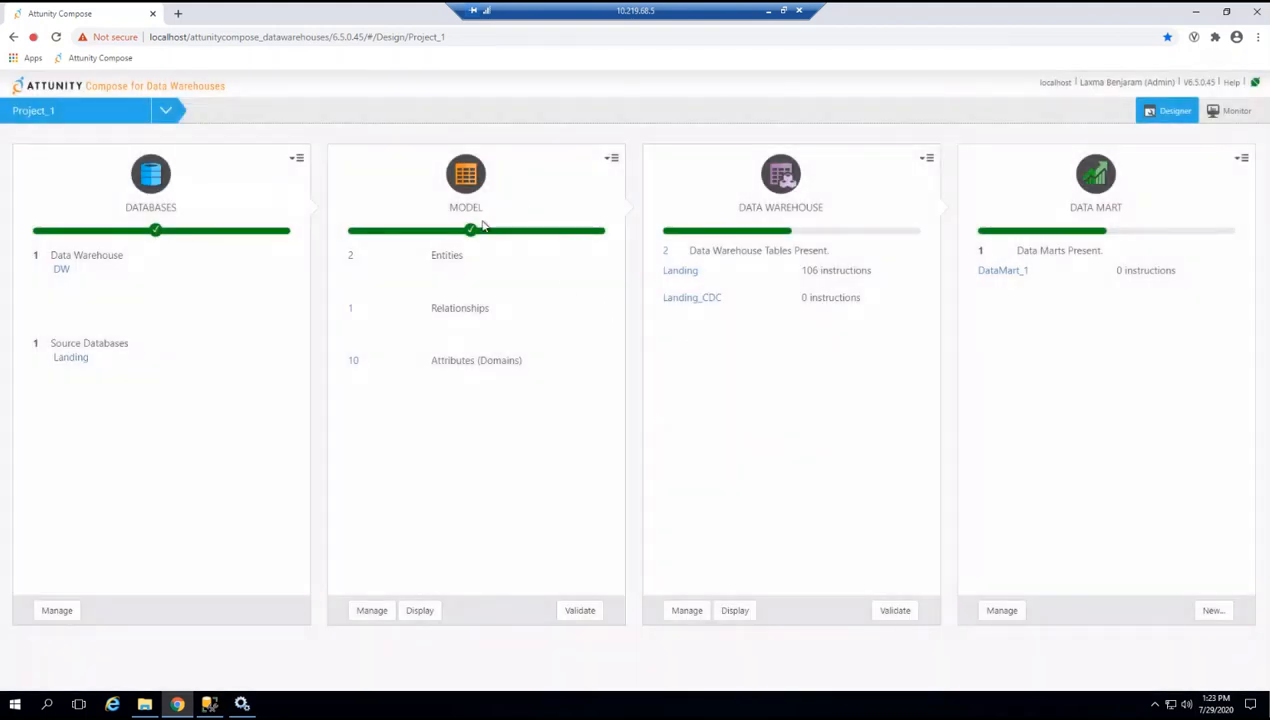
# View the available model actions, validate Project_1's model, and close the validation results.
pyautogui.click(610, 162)
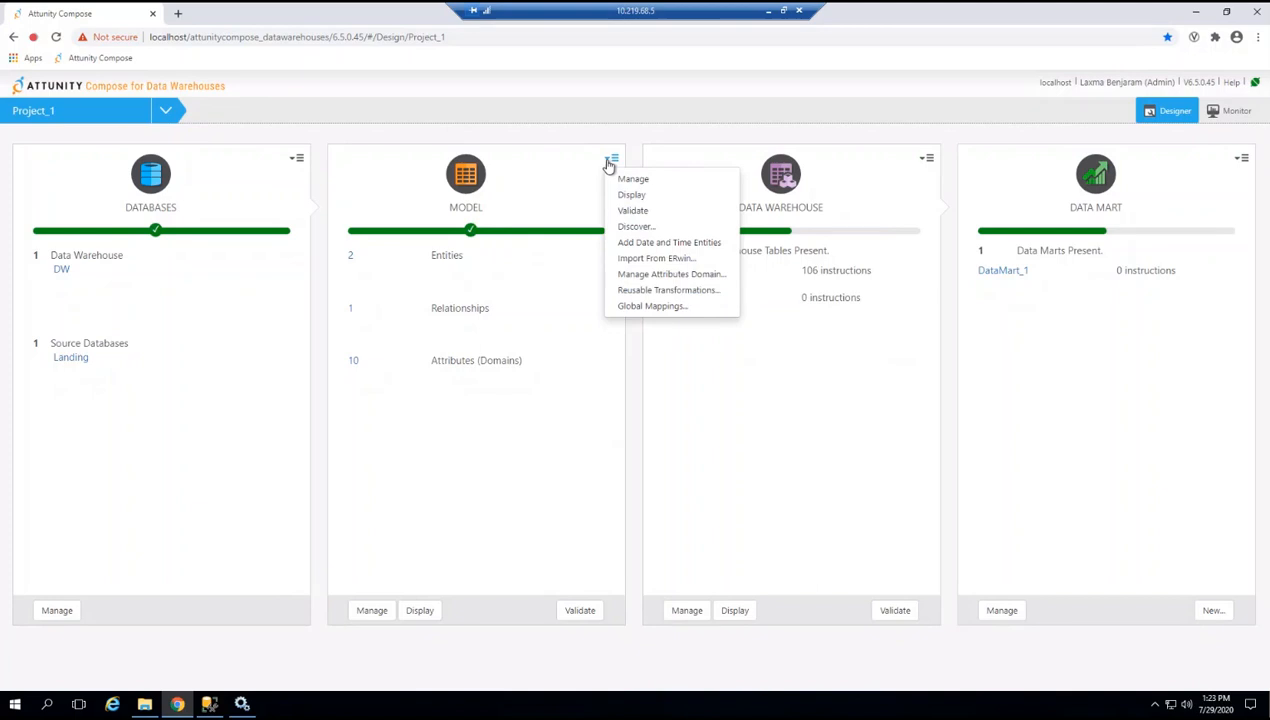
pyautogui.click(581, 610)
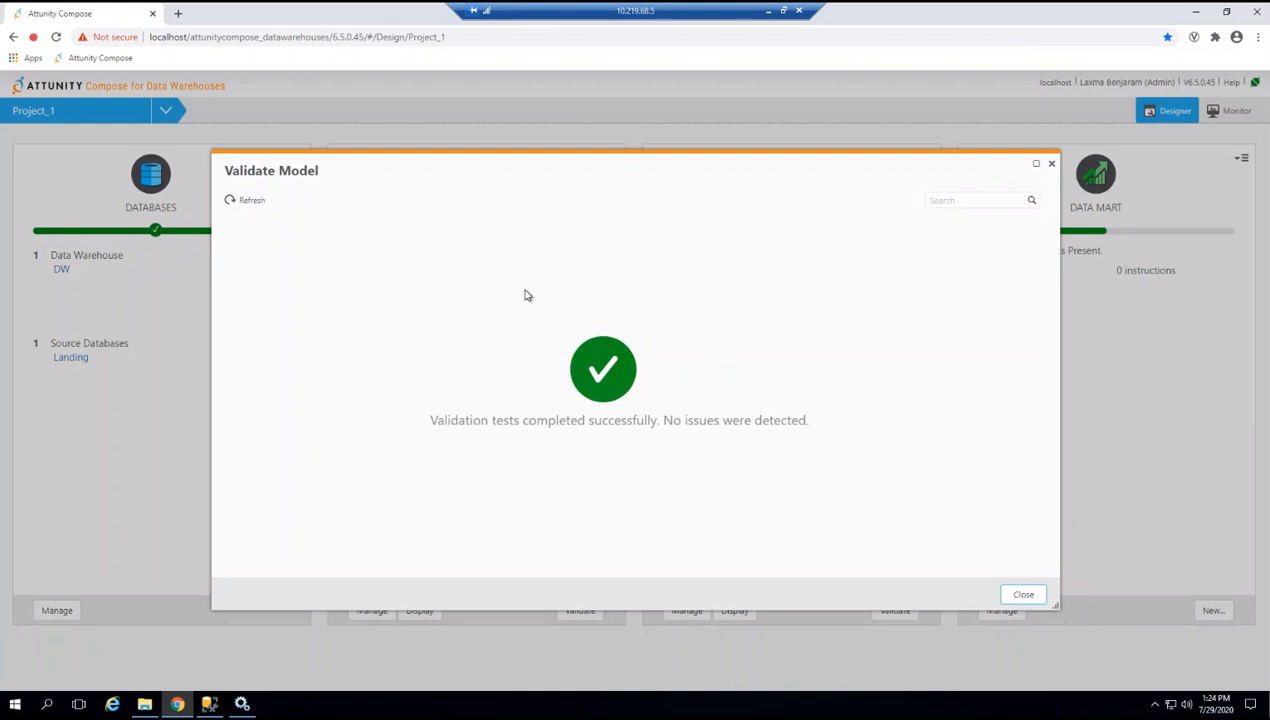
pyautogui.click(1022, 596)
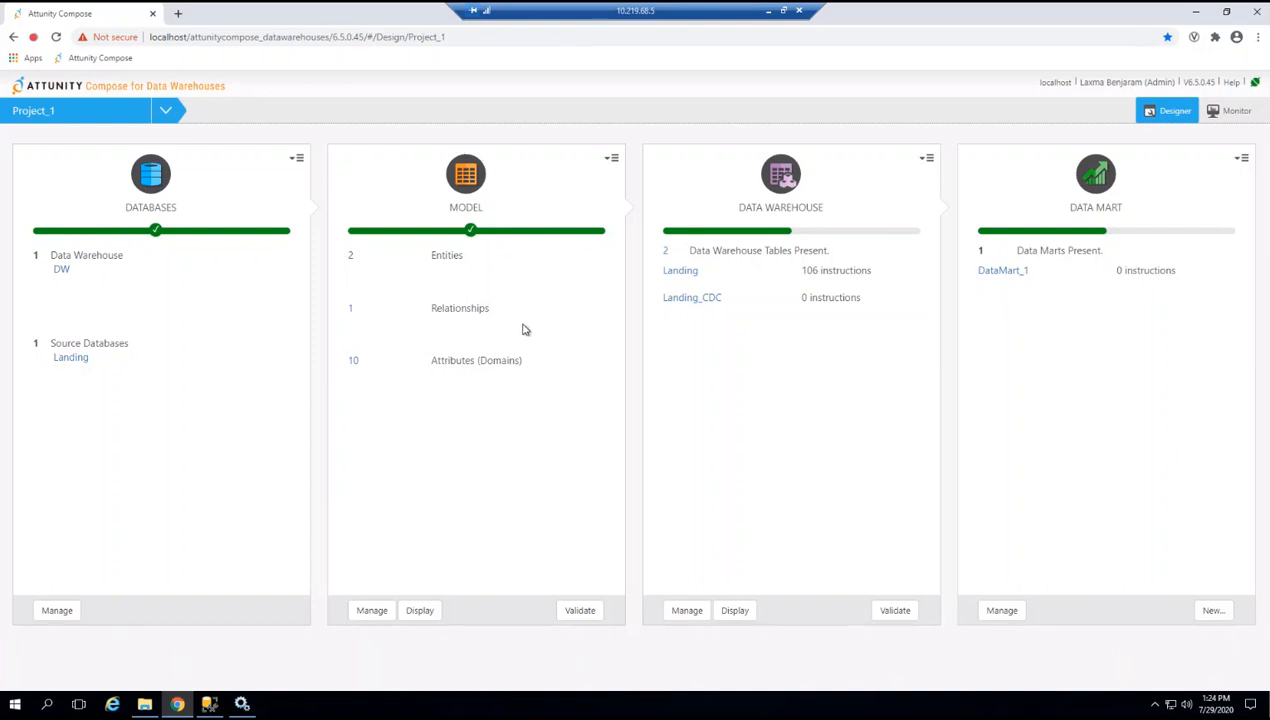
# Reopen the relationships diagram to review the link between the two entities, then close it.
pyautogui.click(348, 308)
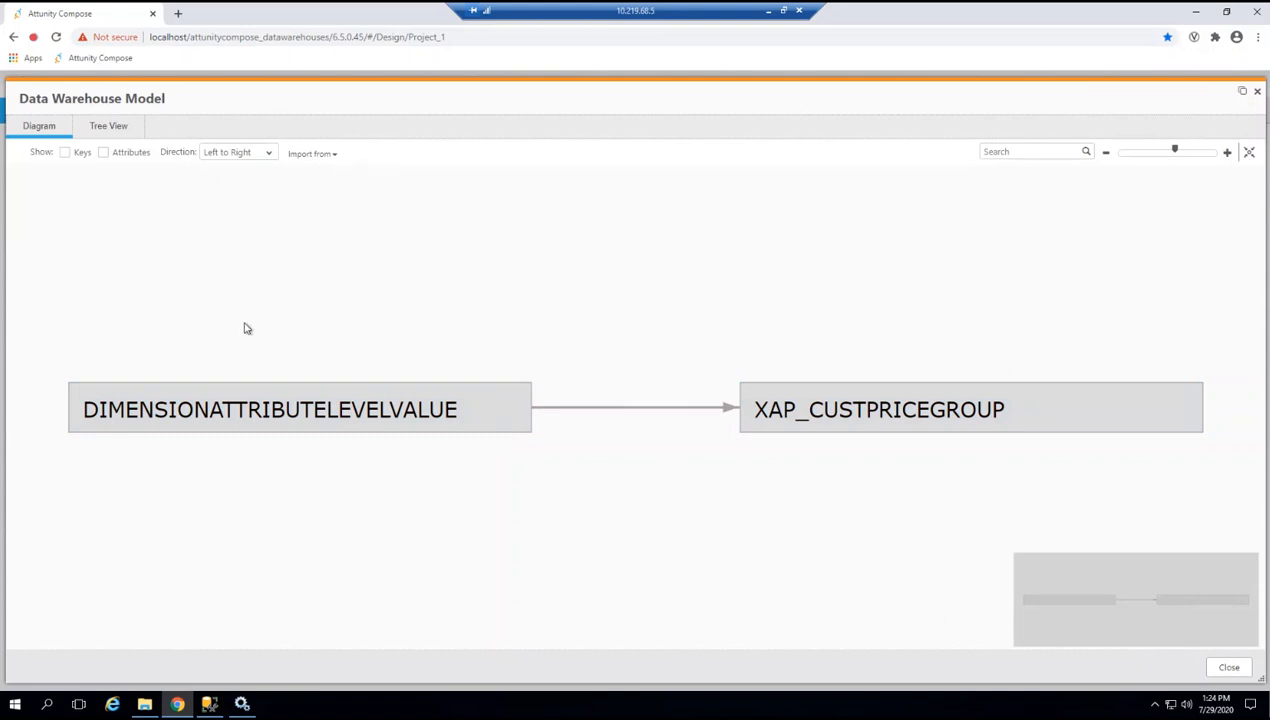
pyautogui.click(1229, 667)
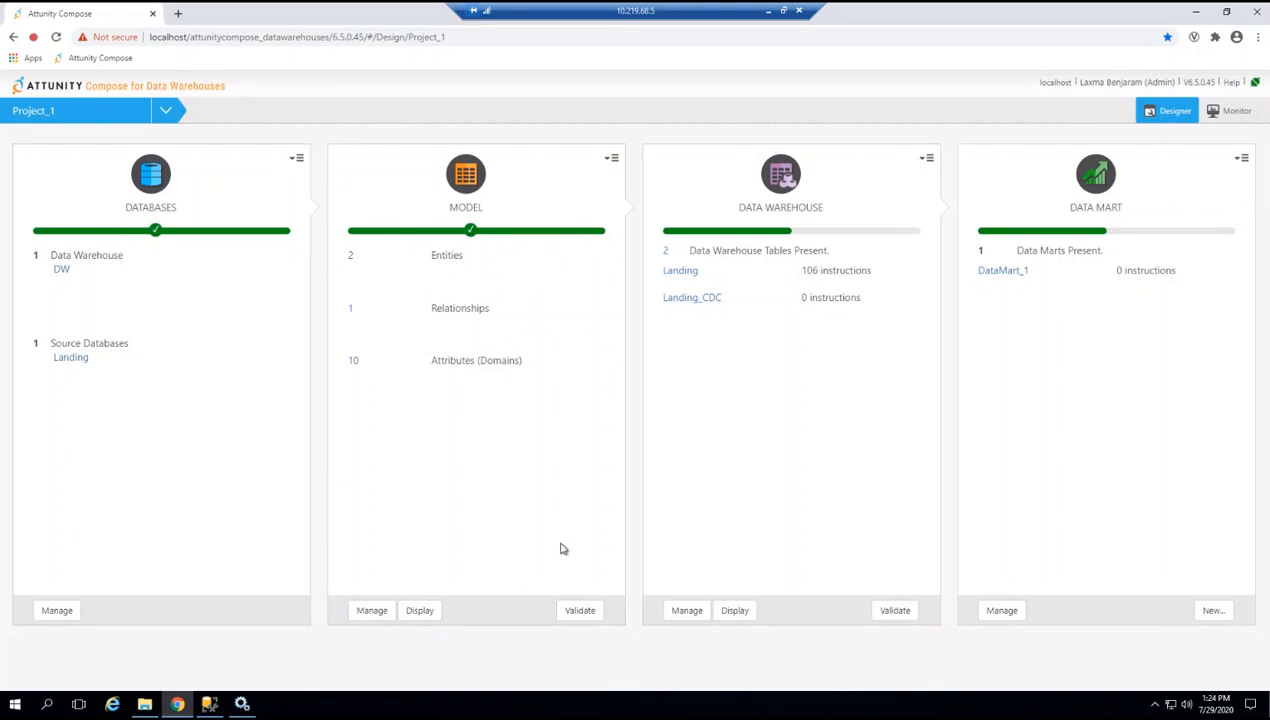
pyautogui.click(420, 611)
# View the available data warehouse actions and open the Landing ETL set to review its staging table mappings.
pyautogui.click(926, 161)
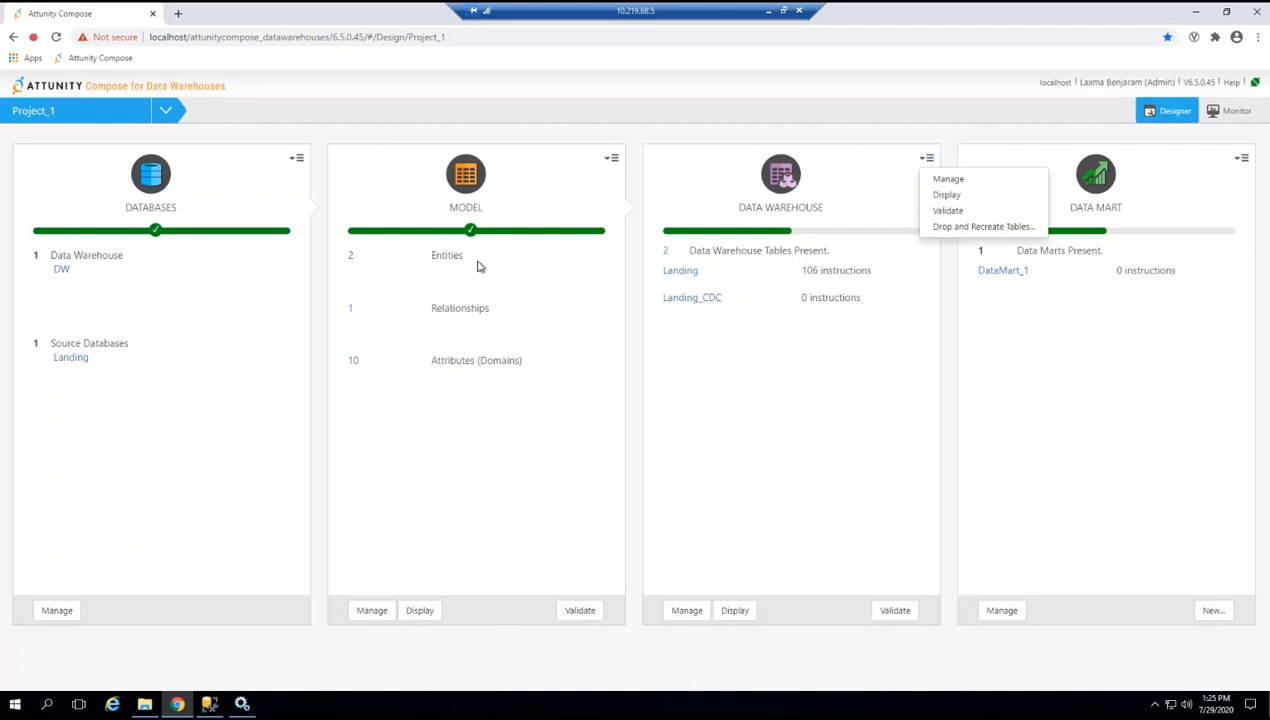
pyautogui.click(680, 272)
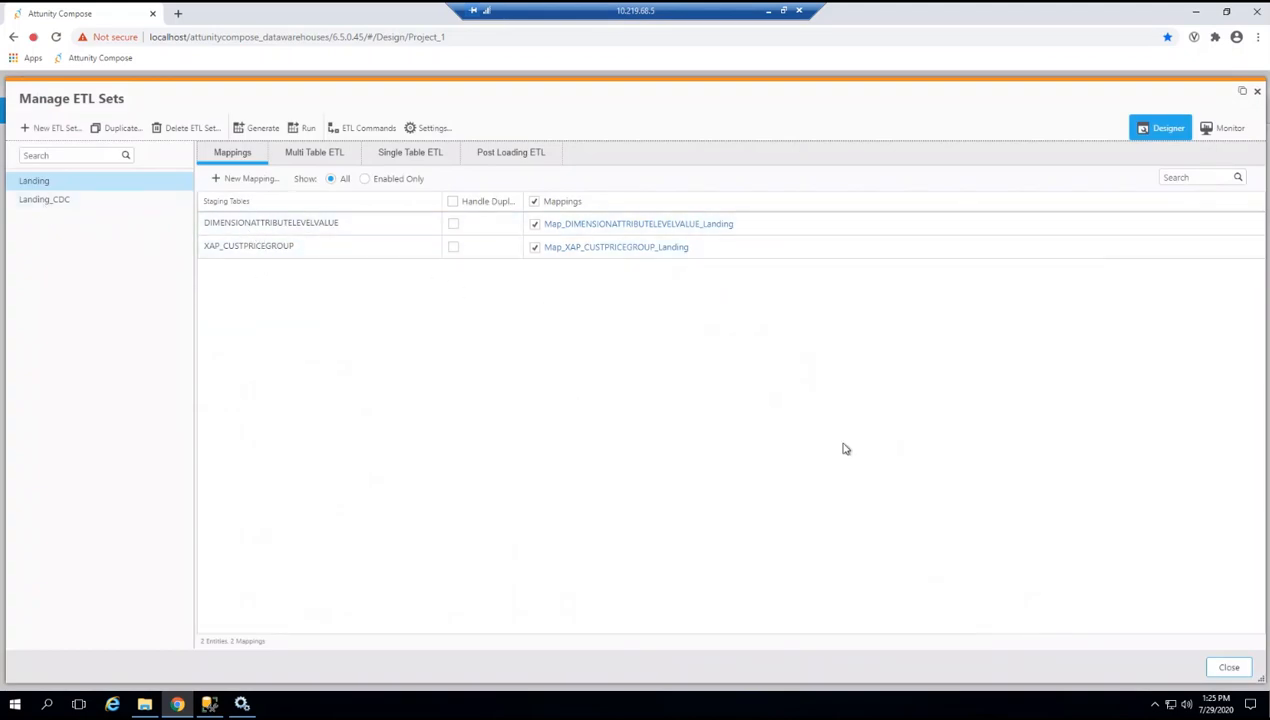
pyautogui.click(1228, 667)
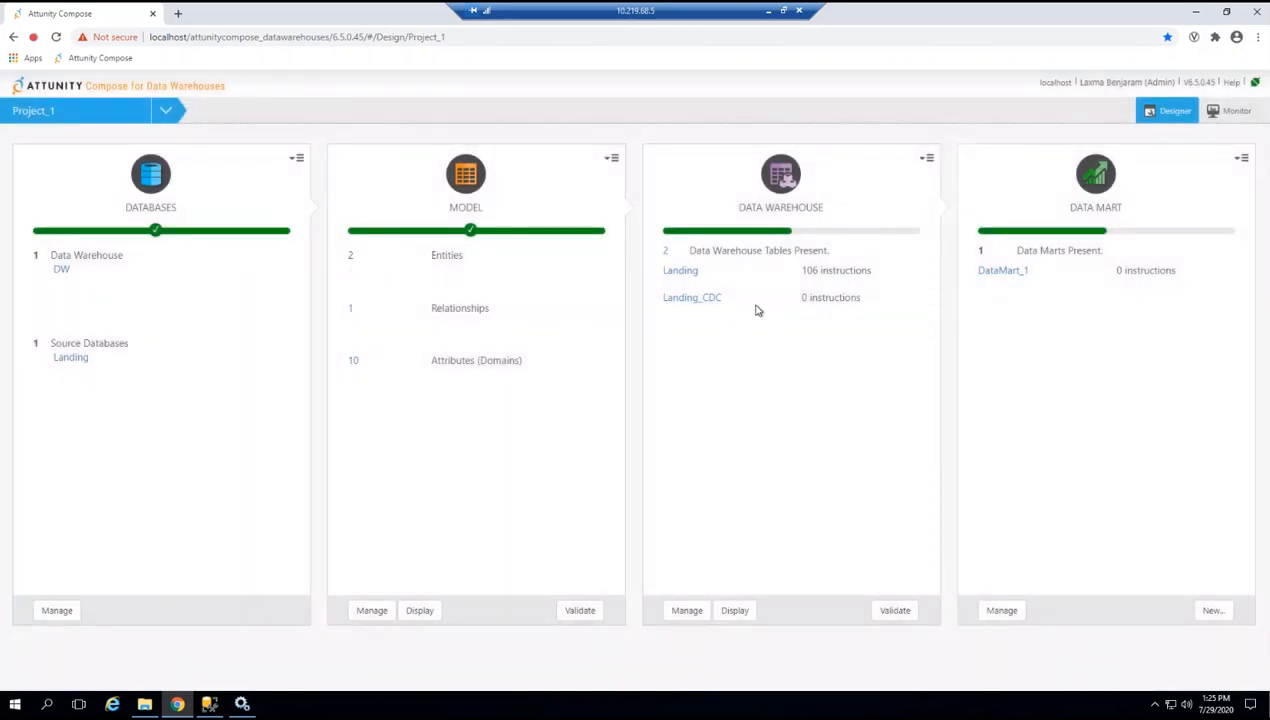
pyautogui.click(689, 278)
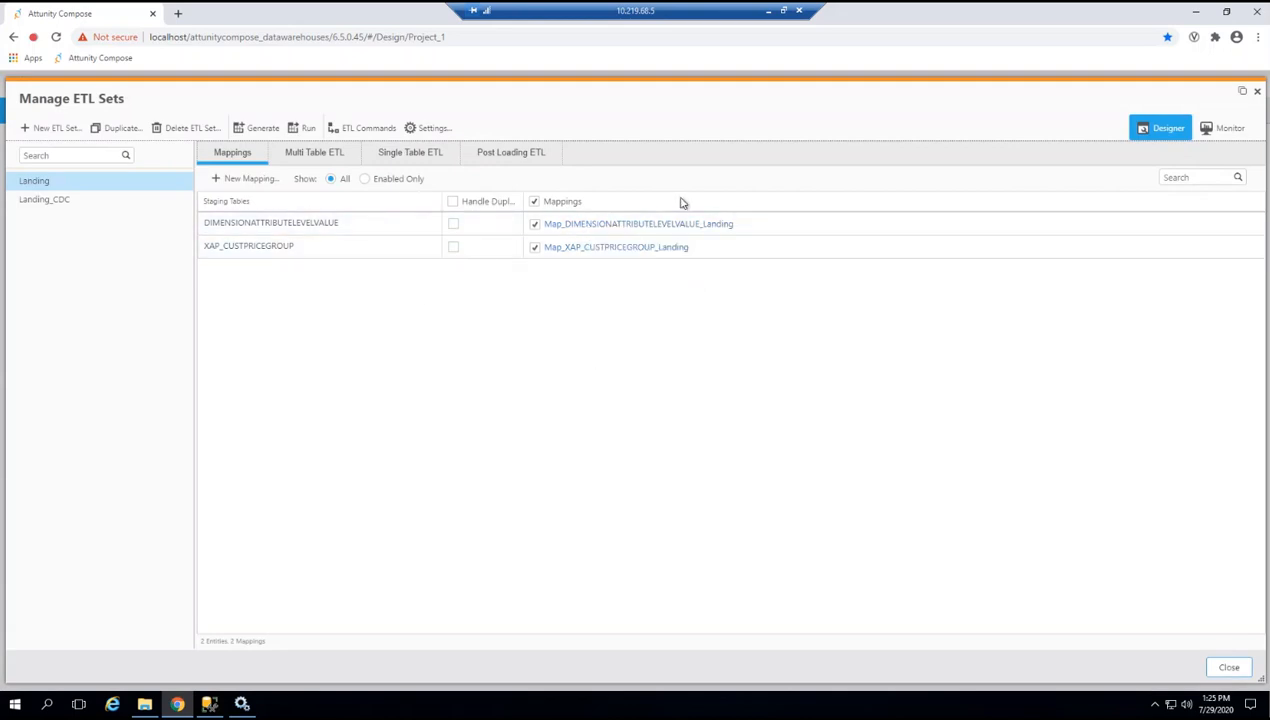
# Open the Map_DIMENSIONATTRIBUTELEVELVALUE_Landing mapping, examine the string functions for building a PARTITION expression, then discard the expression.
pyautogui.moveTo(207, 244); pyautogui.dragTo(563, 355)
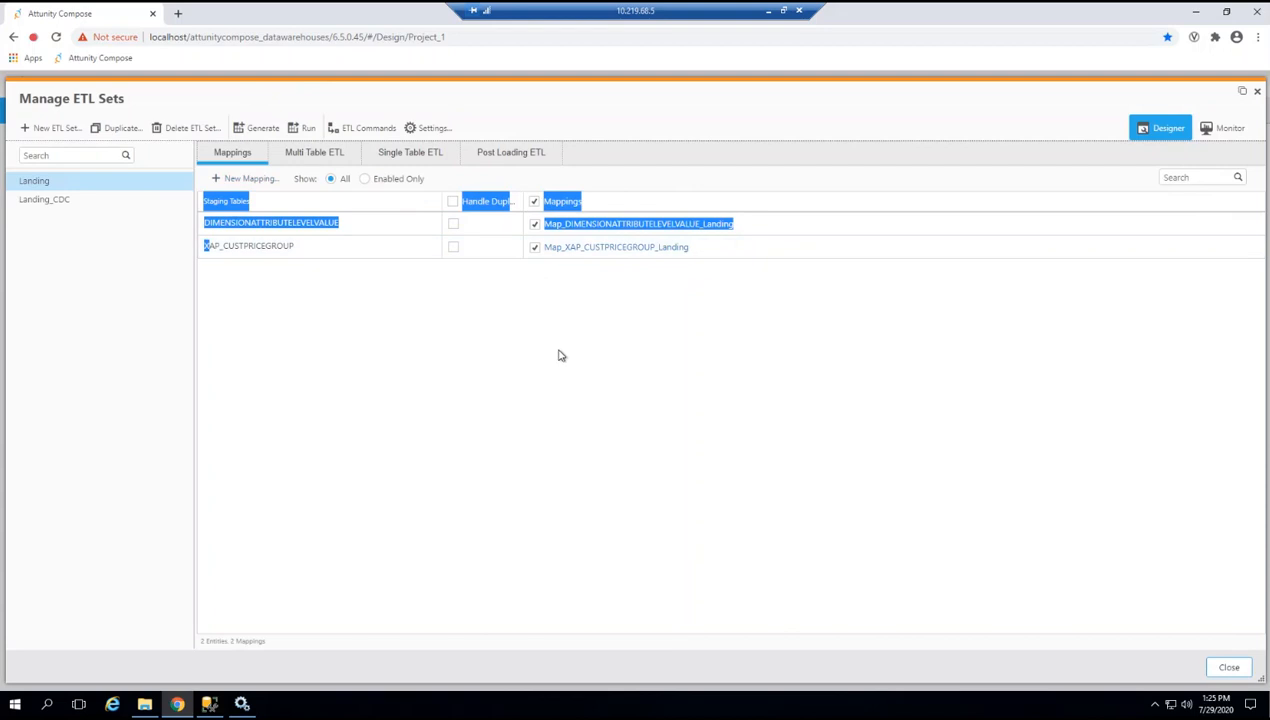
pyautogui.click(563, 355)
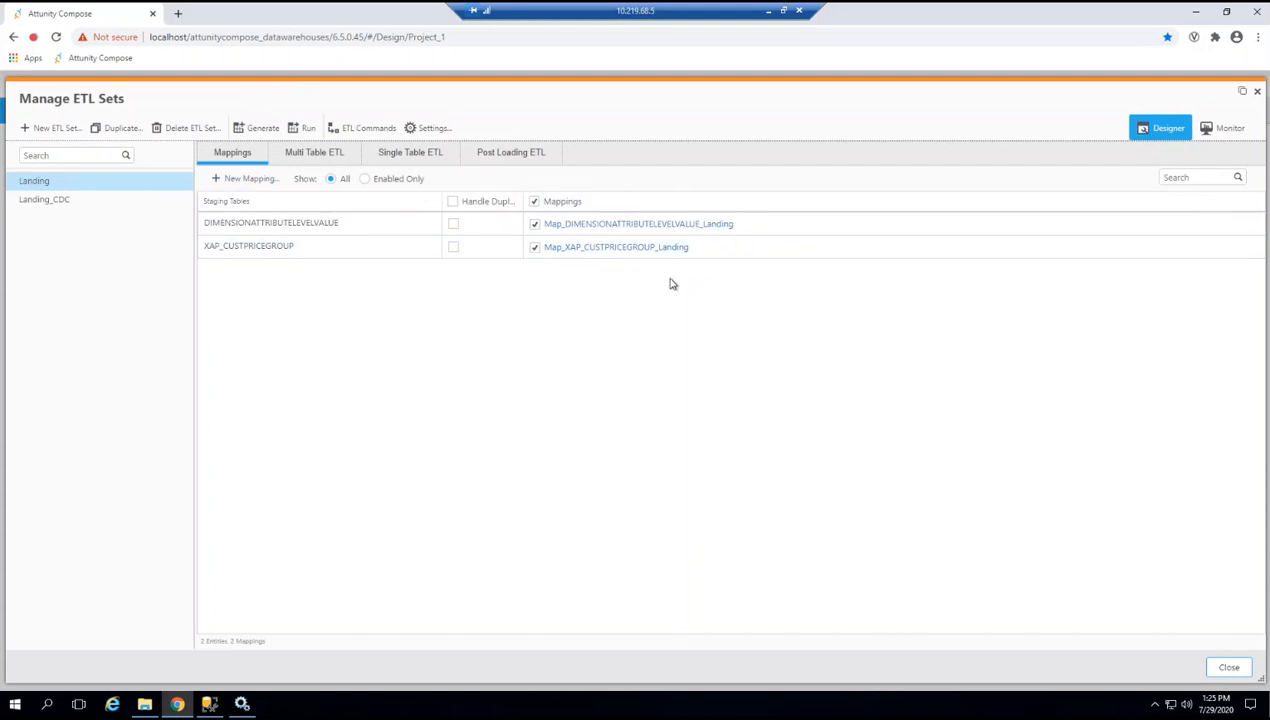
pyautogui.click(605, 228)
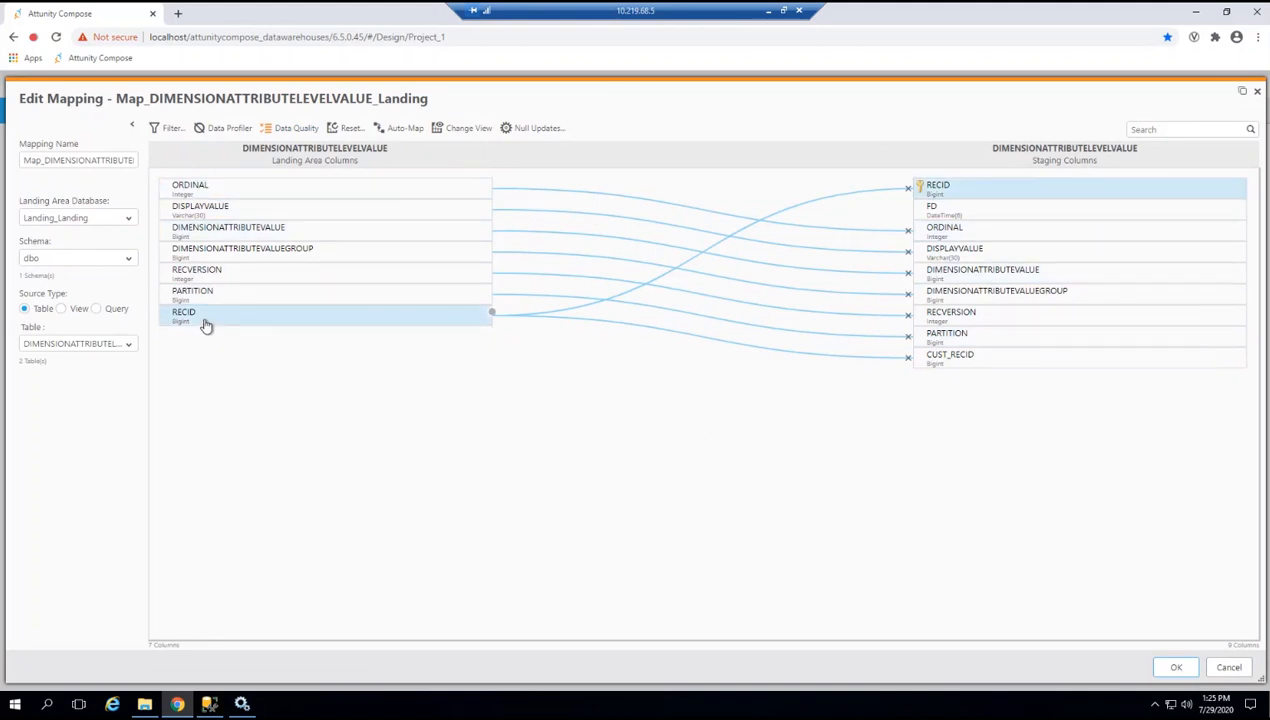
pyautogui.moveTo(1236, 336)
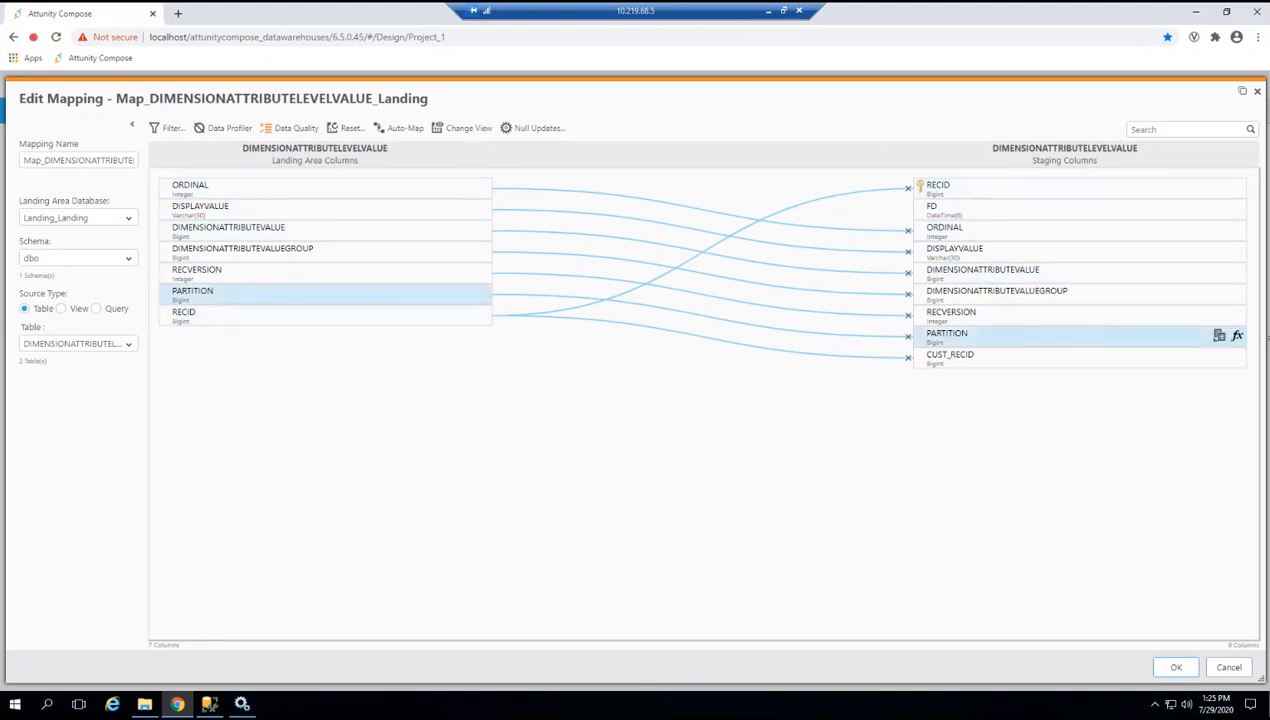
pyautogui.click(1237, 337)
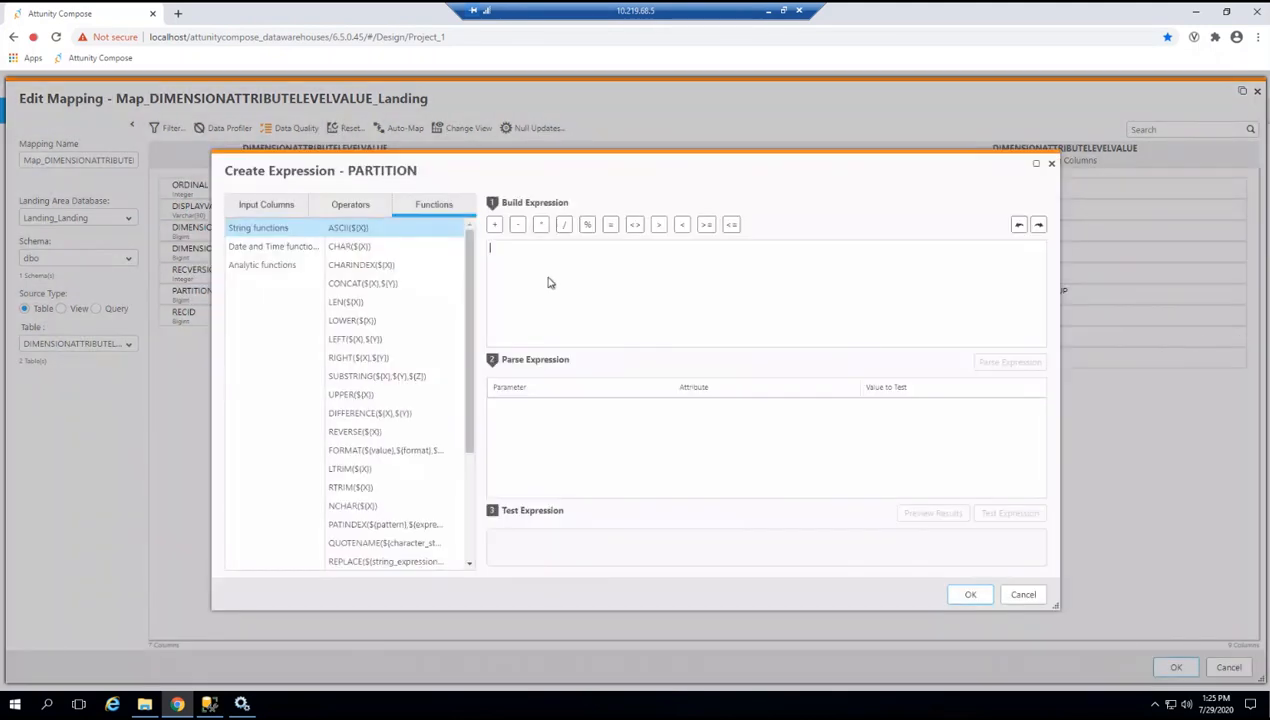
pyautogui.click(351, 286)
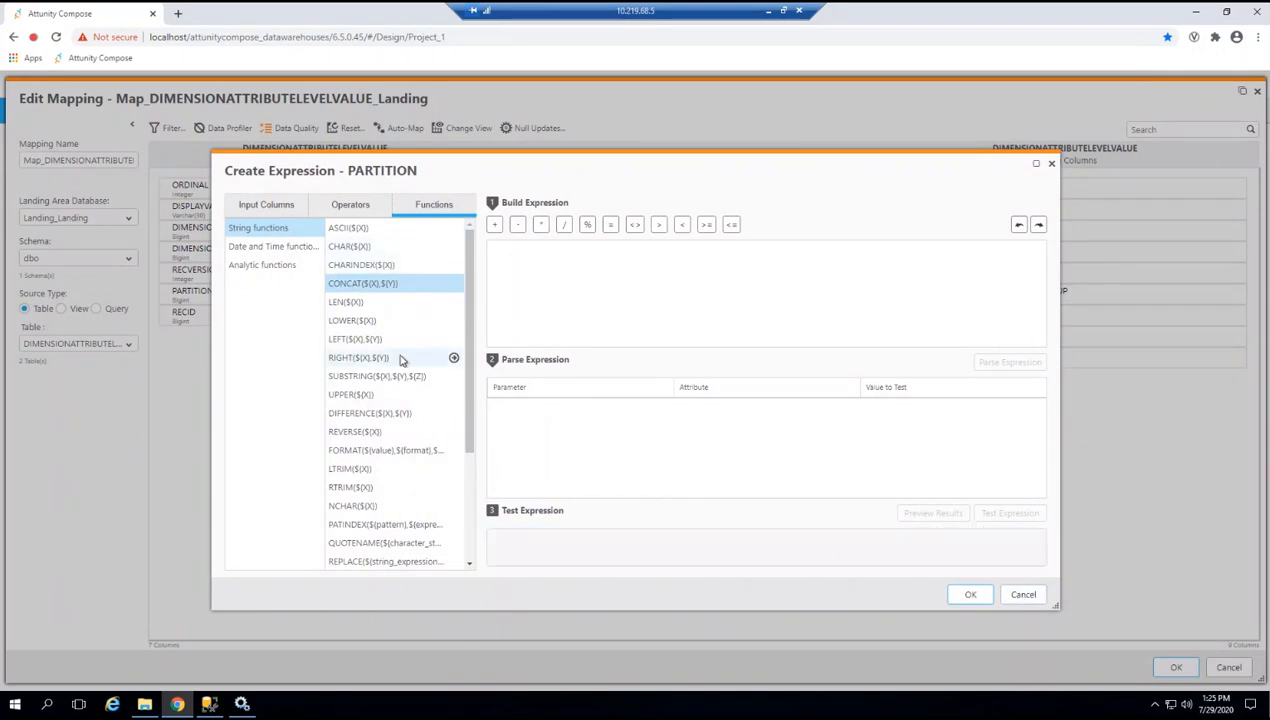
pyautogui.click(1023, 594)
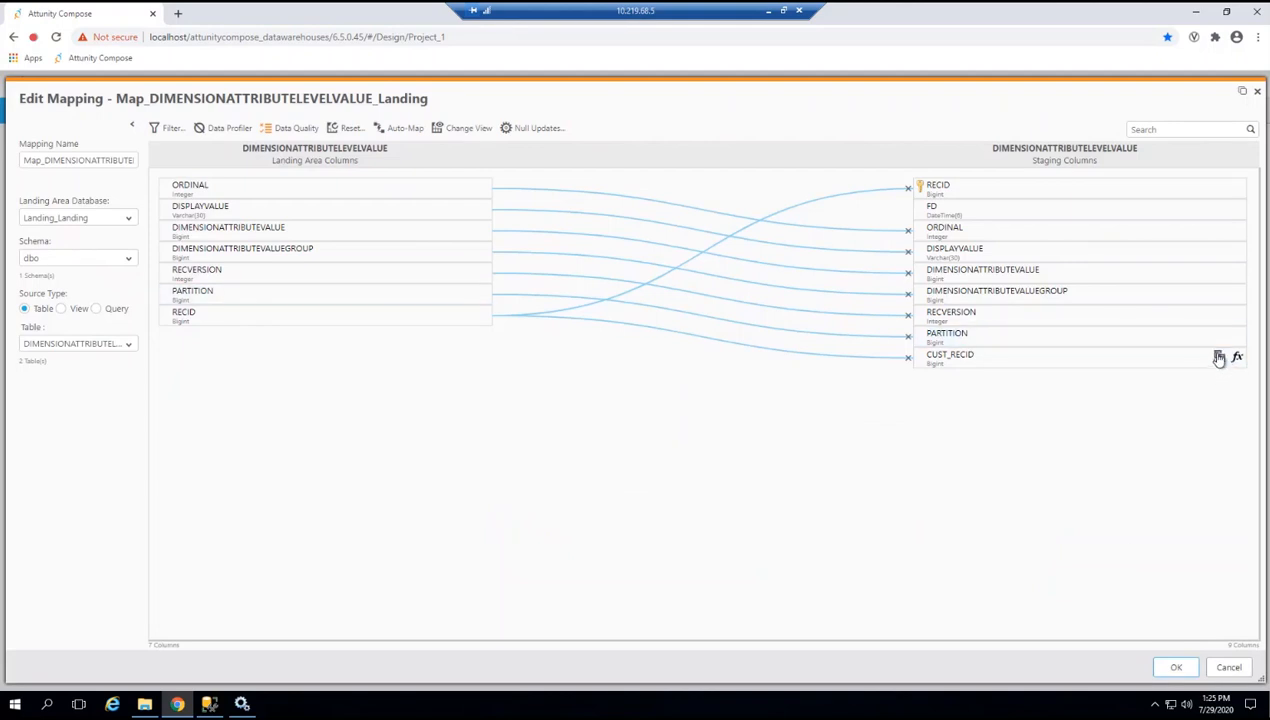
# Examine the lookup table options for the CUST_RECID and PARTITION staging columns, cancelling each without choosing a lookup.
pyautogui.click(1219, 357)
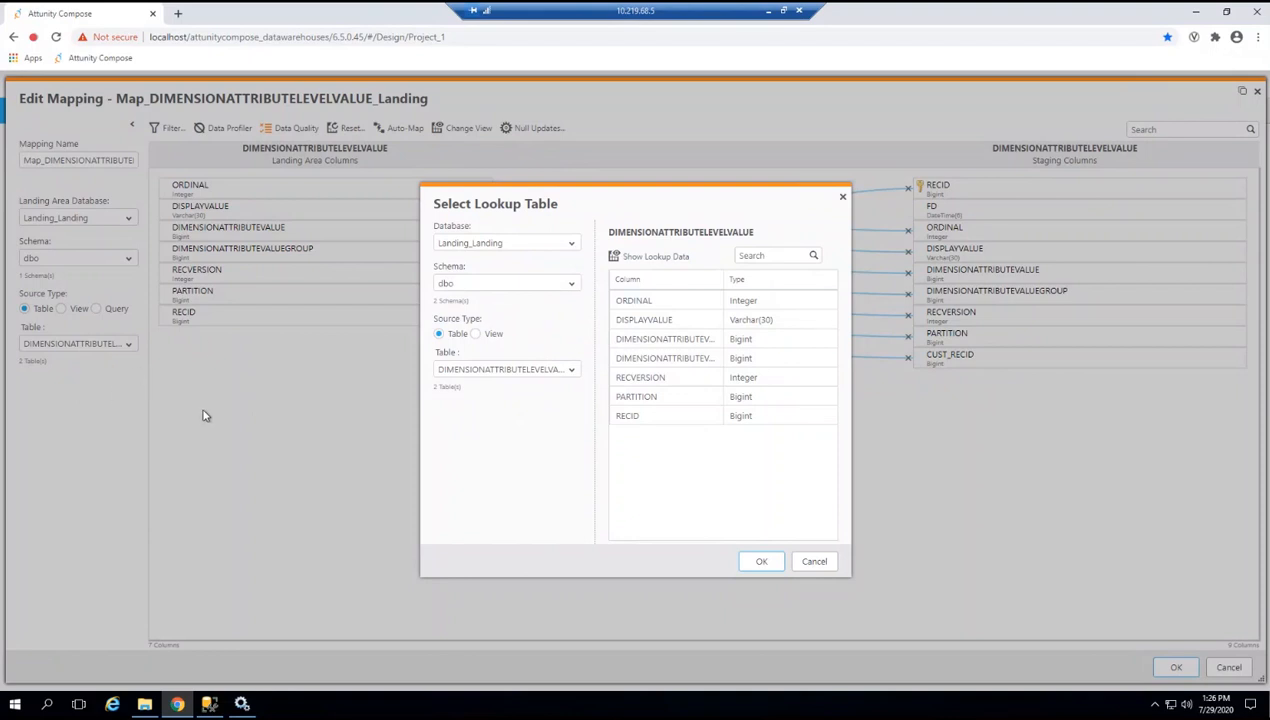
pyautogui.click(814, 562)
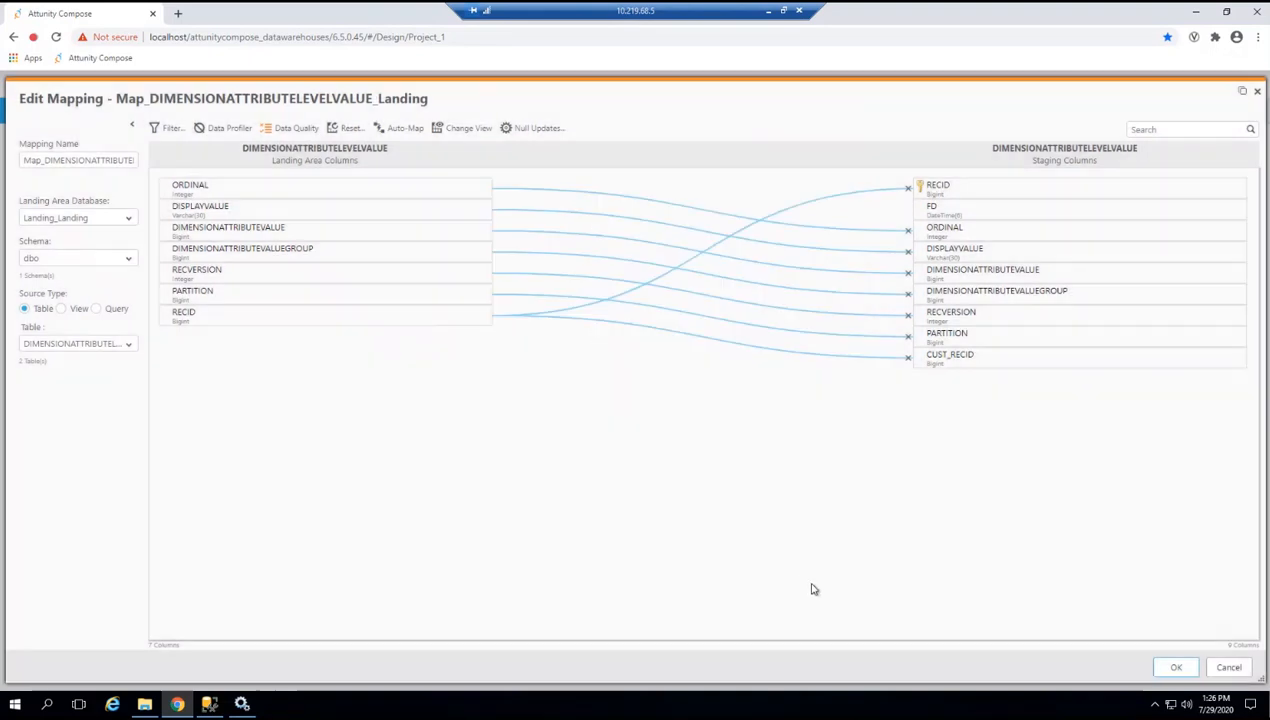
pyautogui.click(312, 323)
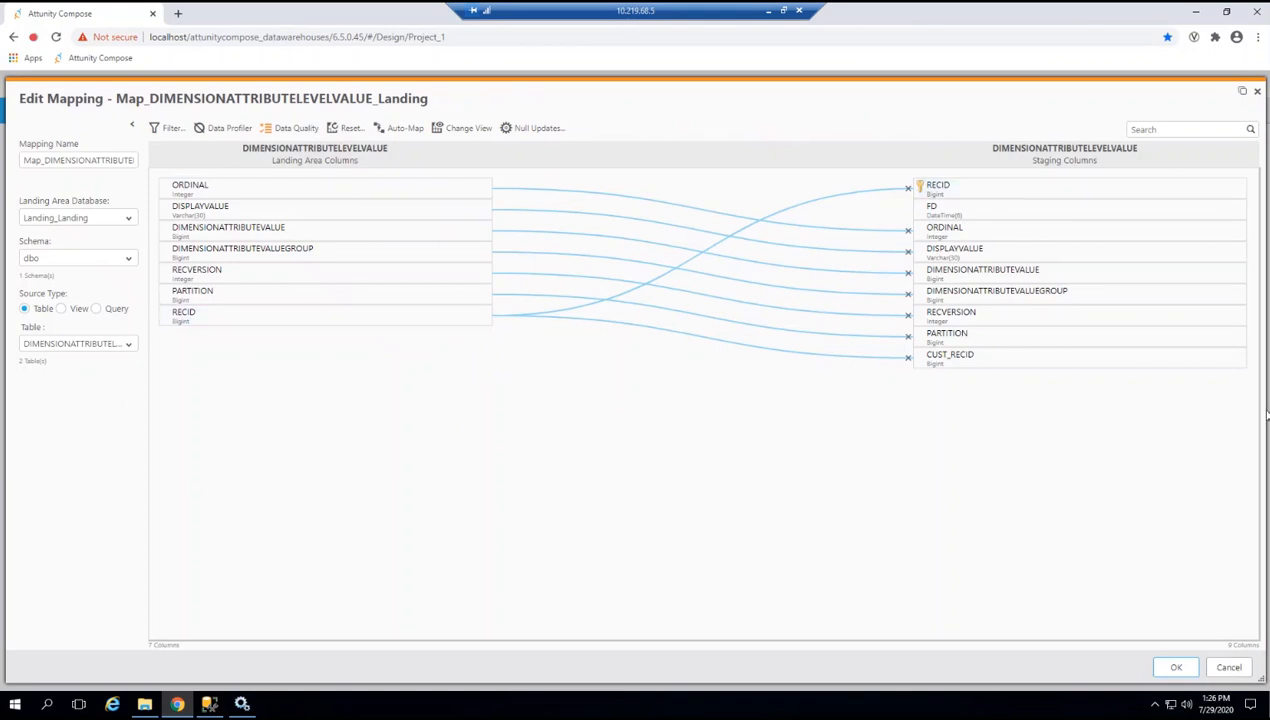
pyautogui.click(1220, 341)
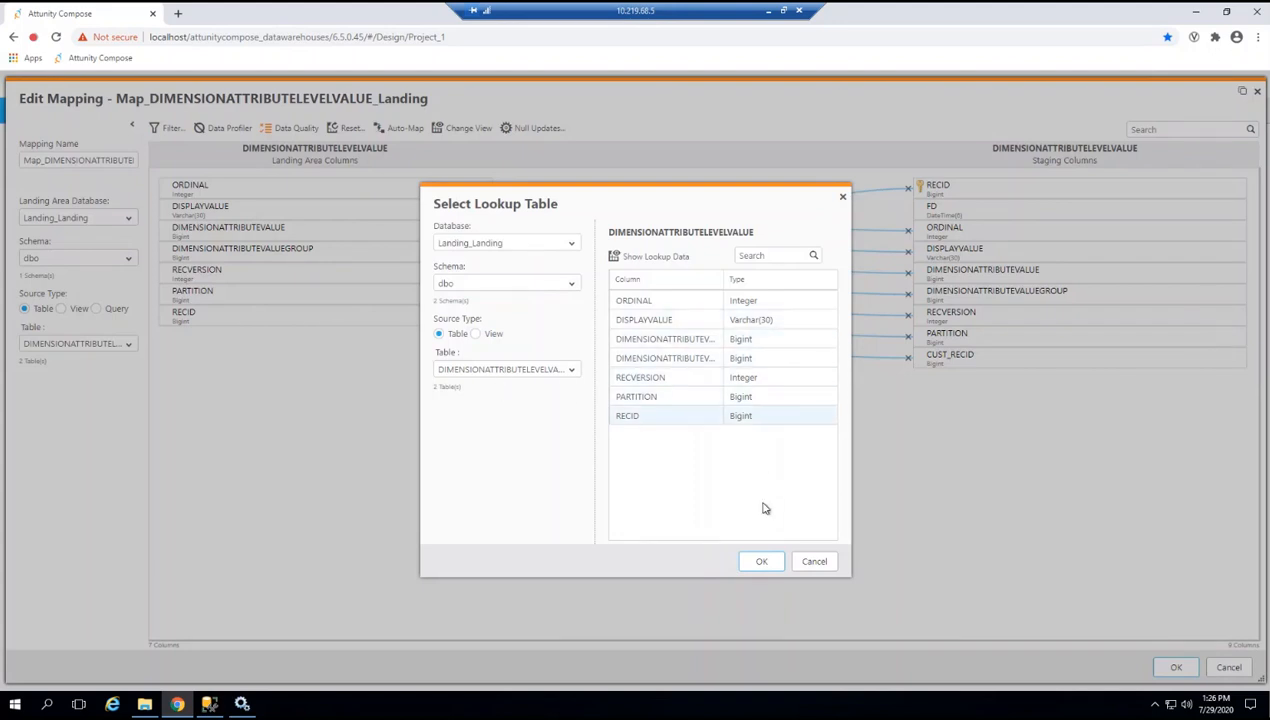
pyautogui.click(813, 562)
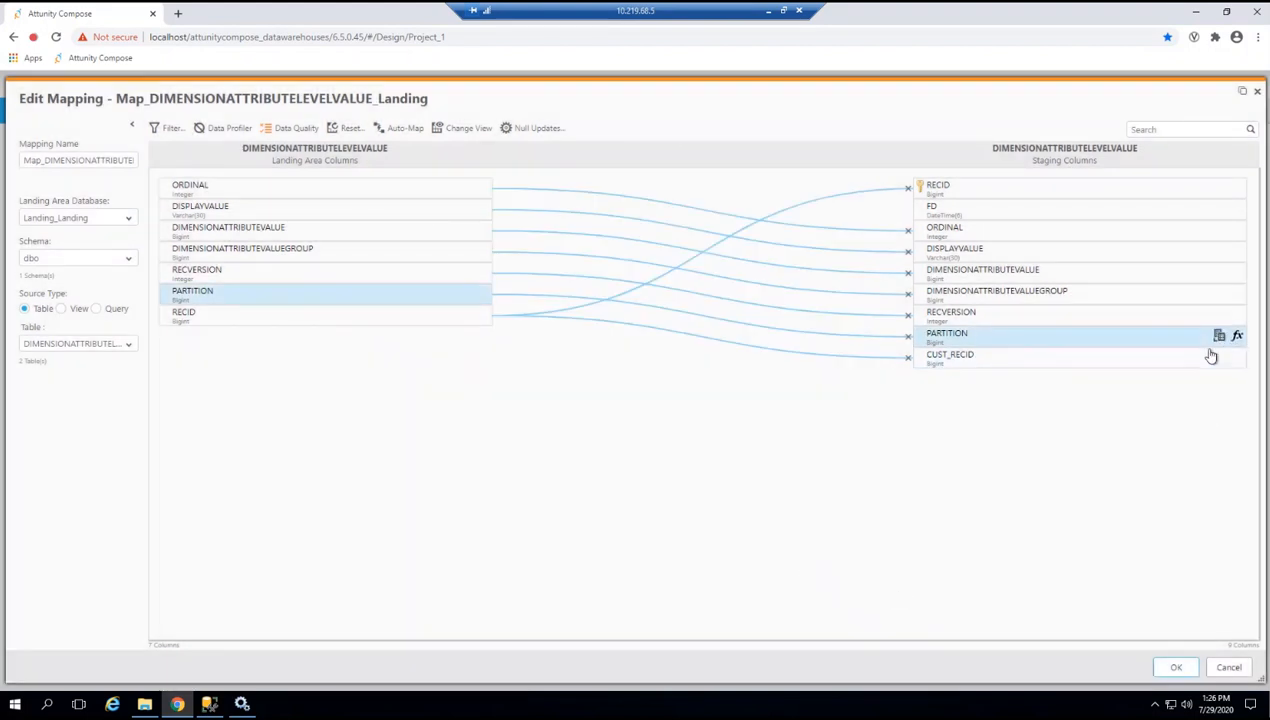
# Review the mapping's cleansing and validation rules in Data Quality, cancel them, and close the mapping.
pyautogui.click(281, 134)
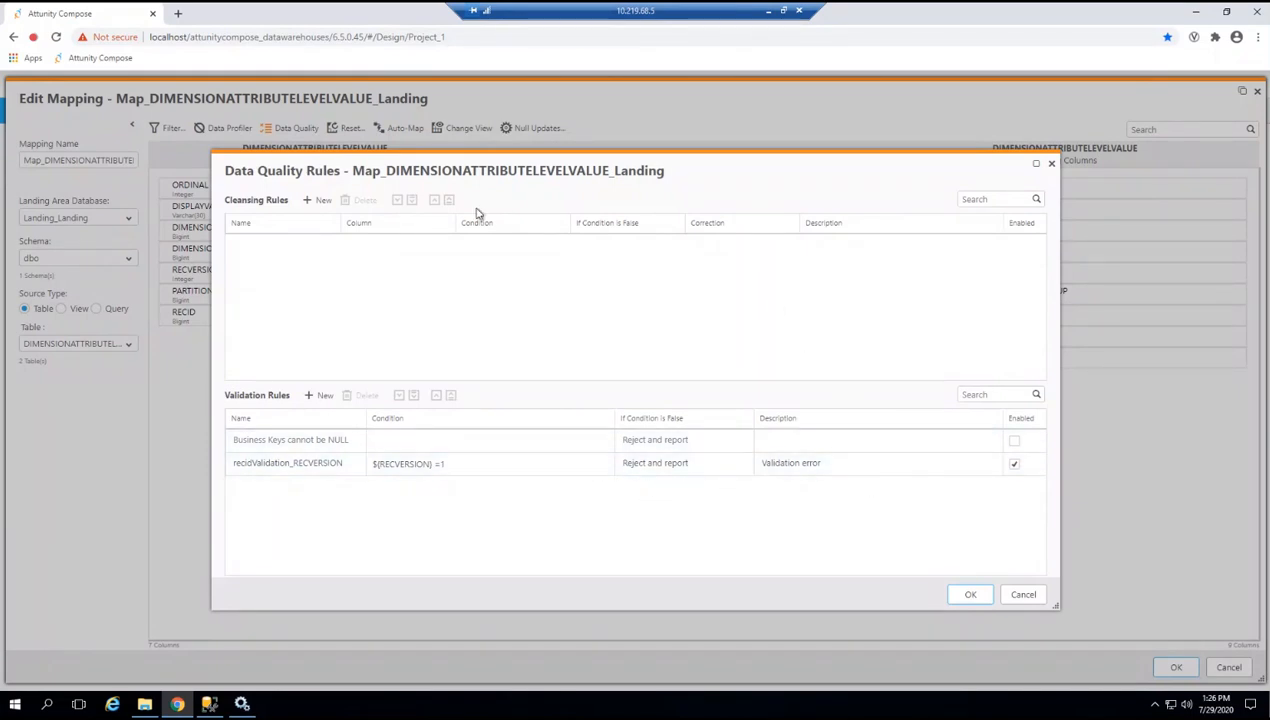
pyautogui.click(1030, 598)
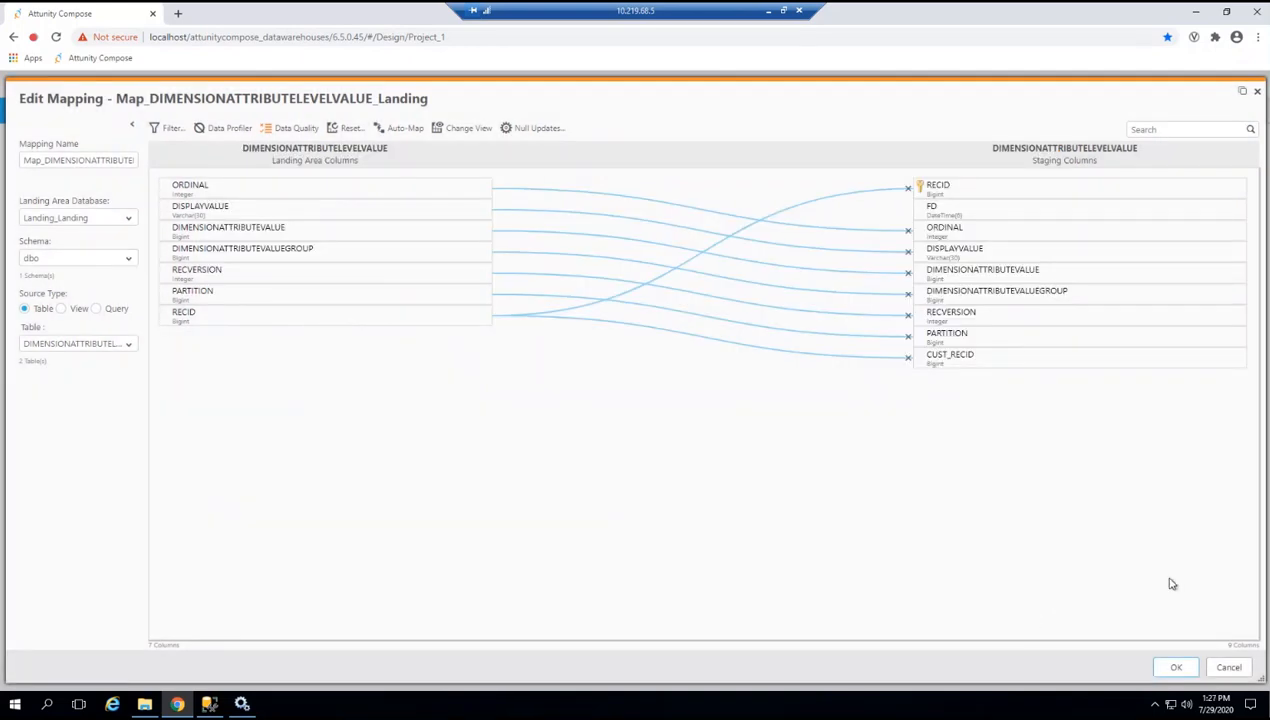
pyautogui.click(1176, 669)
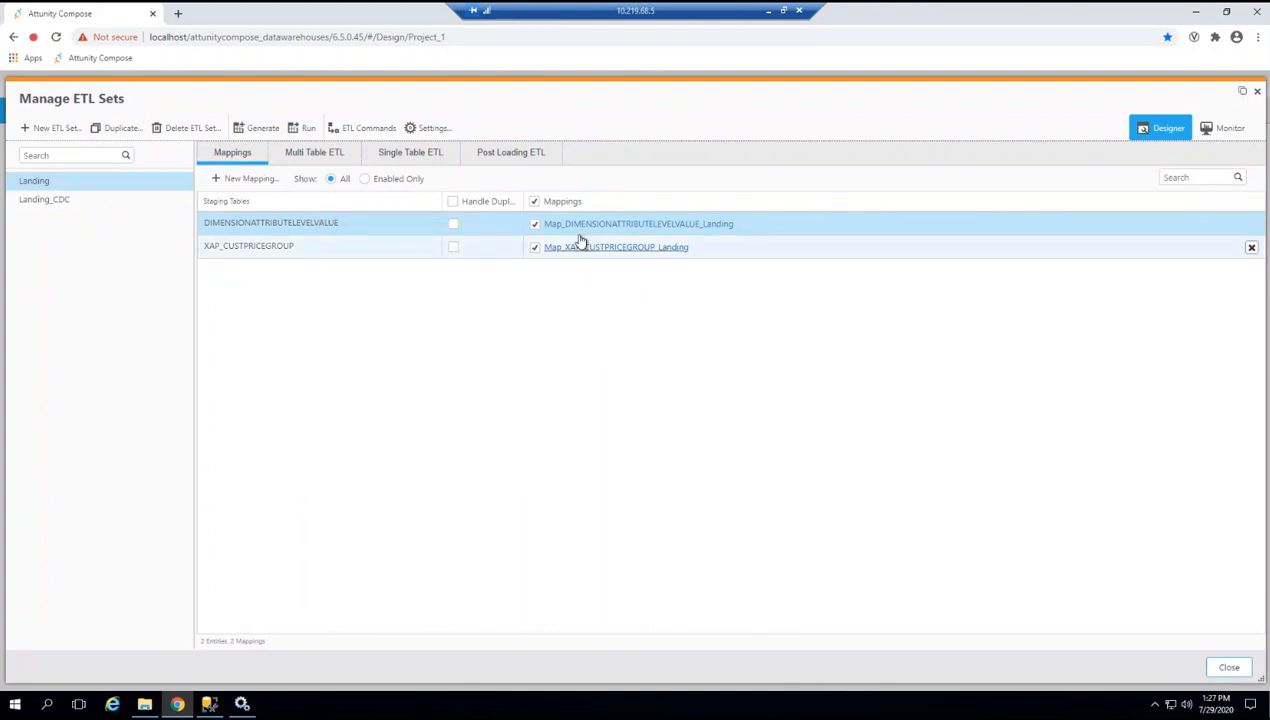
# Compare the Landing_CDC ETL set's mappings with the DIMENSIONATTRIBUTELEVELVALUE base and __ct tables of LandingDB_Dev in SQL Server Management Studio, returning to Attunity Compose.
pyautogui.click(28, 202)
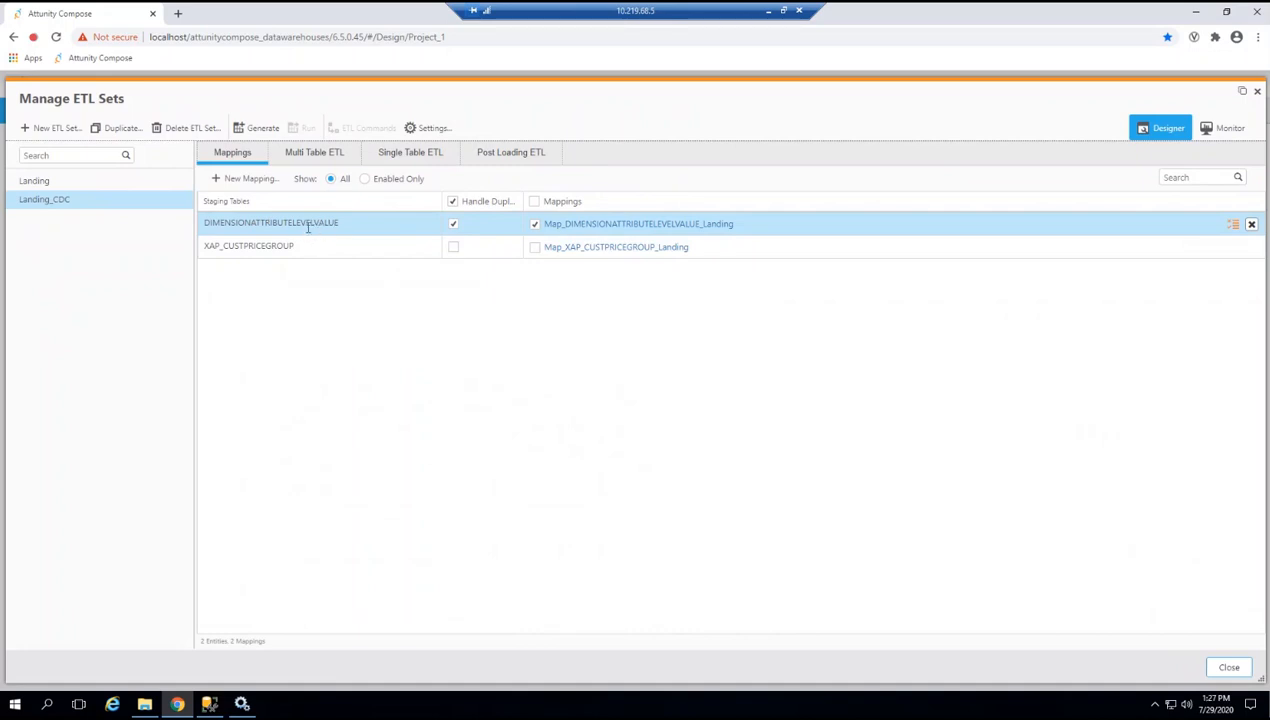
pyautogui.click(209, 704)
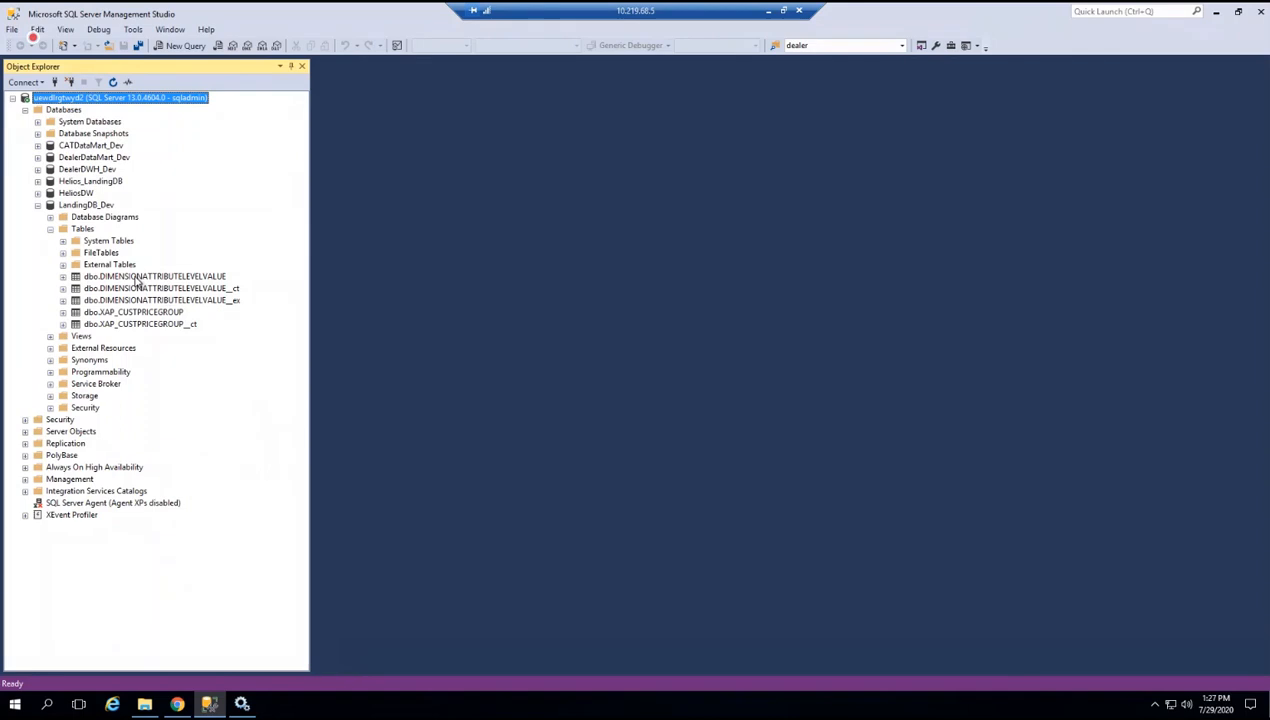
pyautogui.click(116, 277)
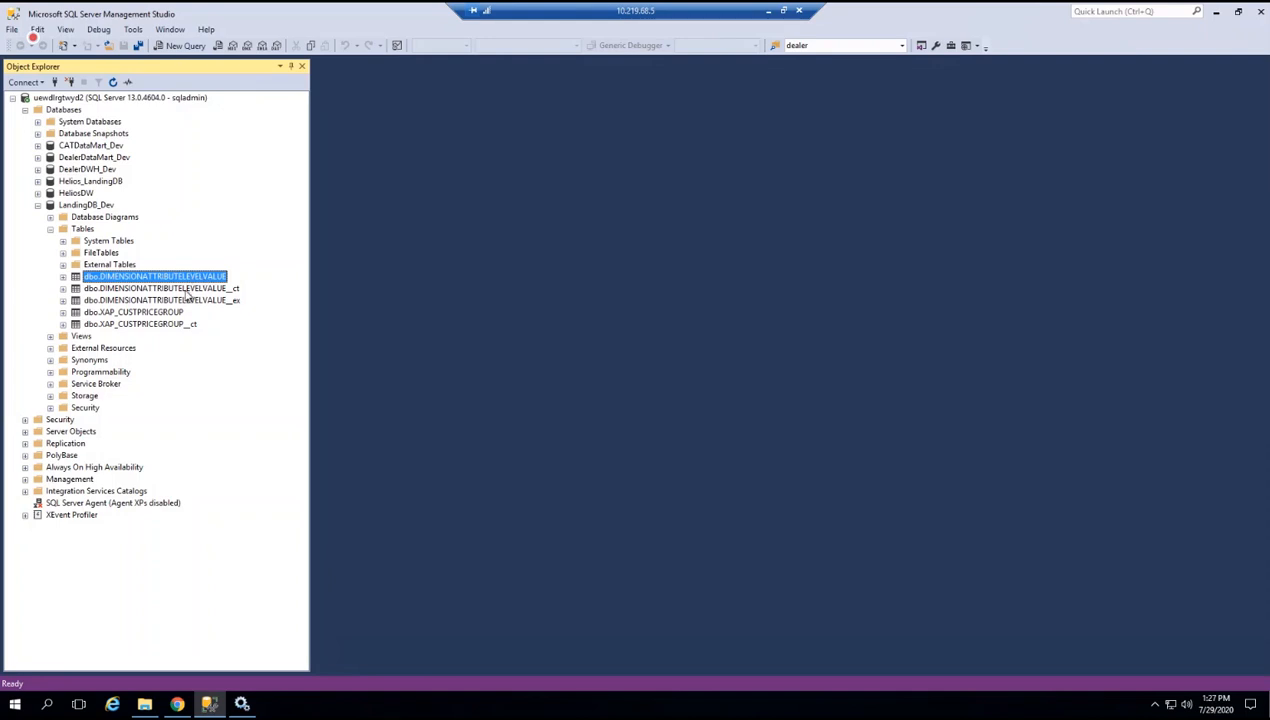
pyautogui.click(187, 289)
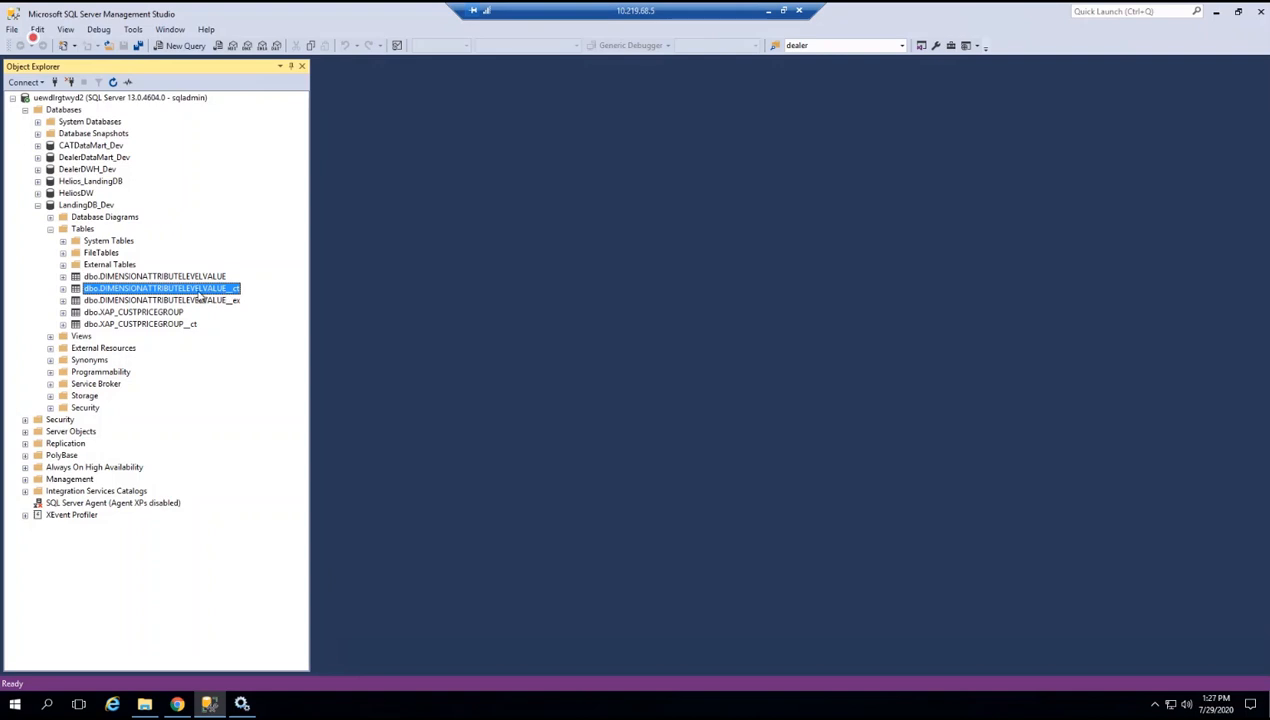
pyautogui.click(177, 704)
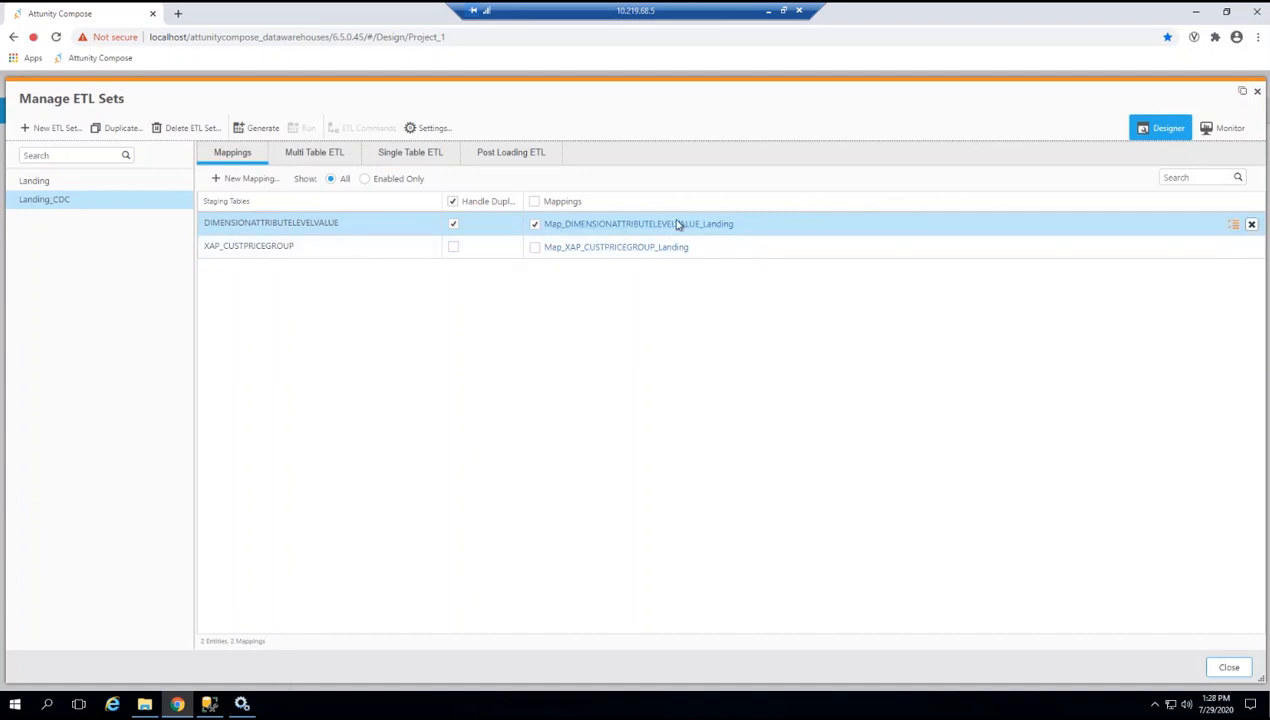
pyautogui.click(209, 704)
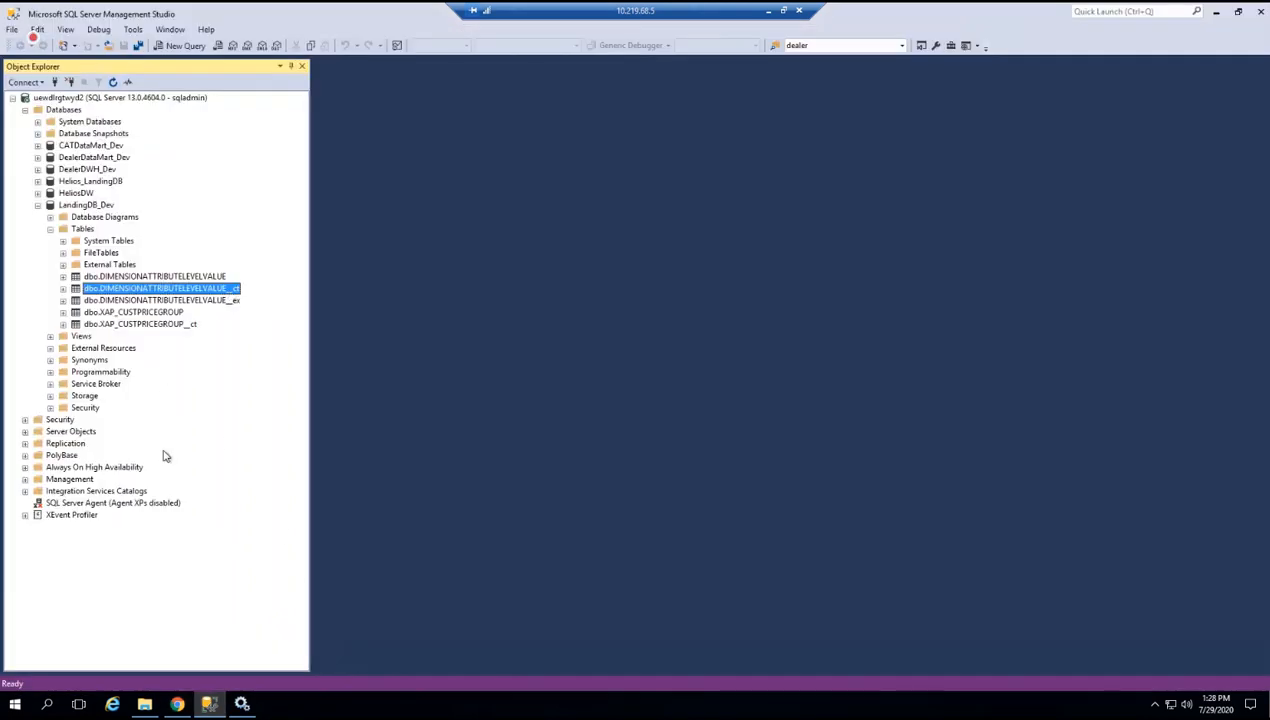
pyautogui.click(184, 704)
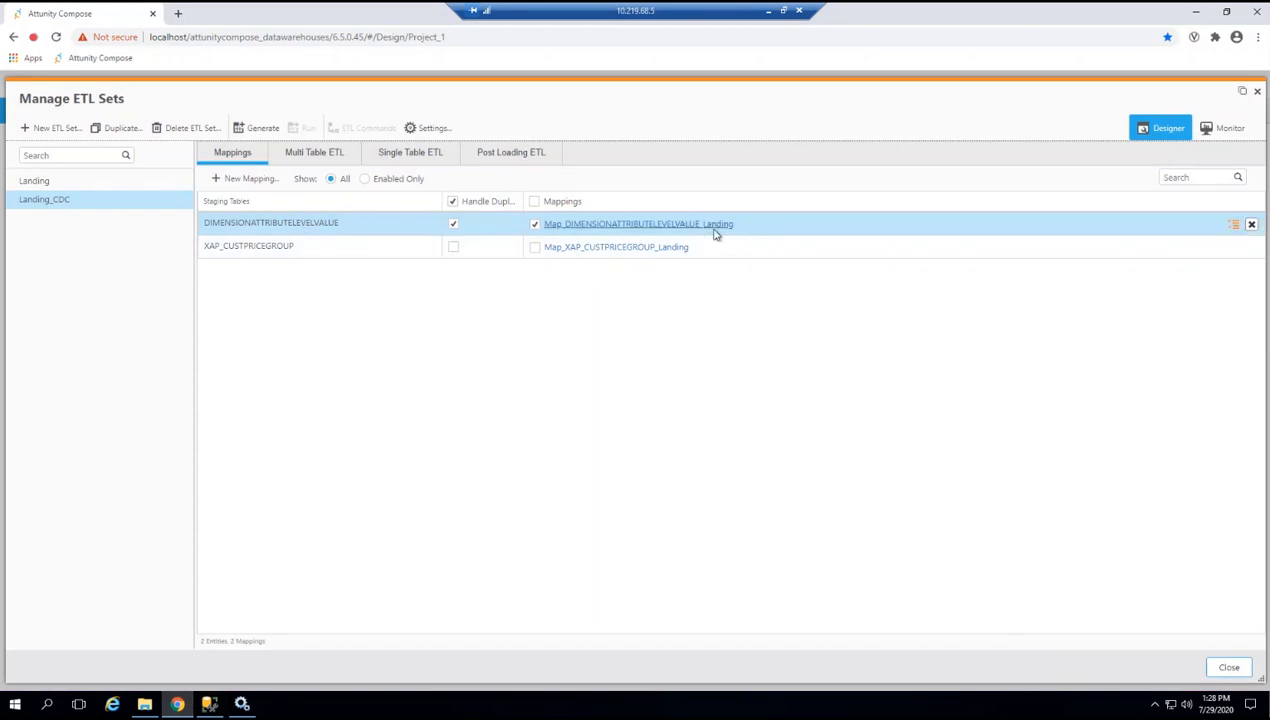
# Compare the Handle Duplicates and enabled mapping settings between the Landing and Landing_CDC ETL sets.
pyautogui.click(46, 182)
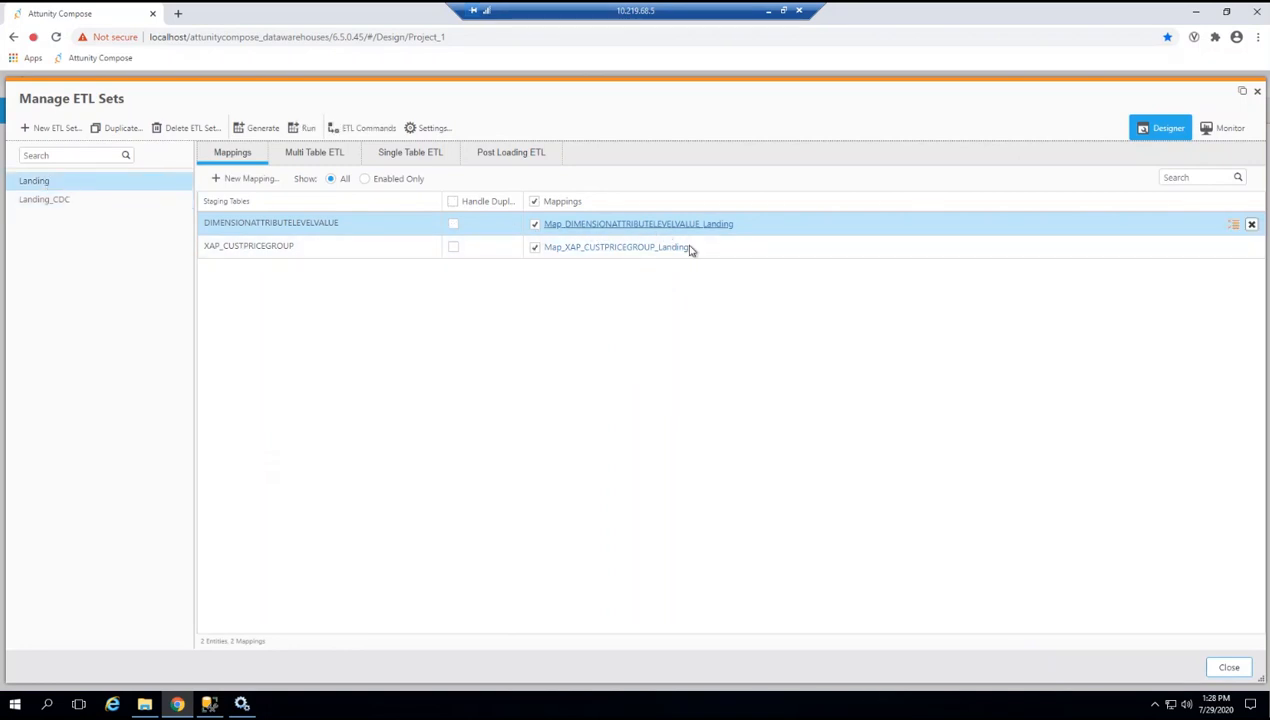
pyautogui.click(55, 201)
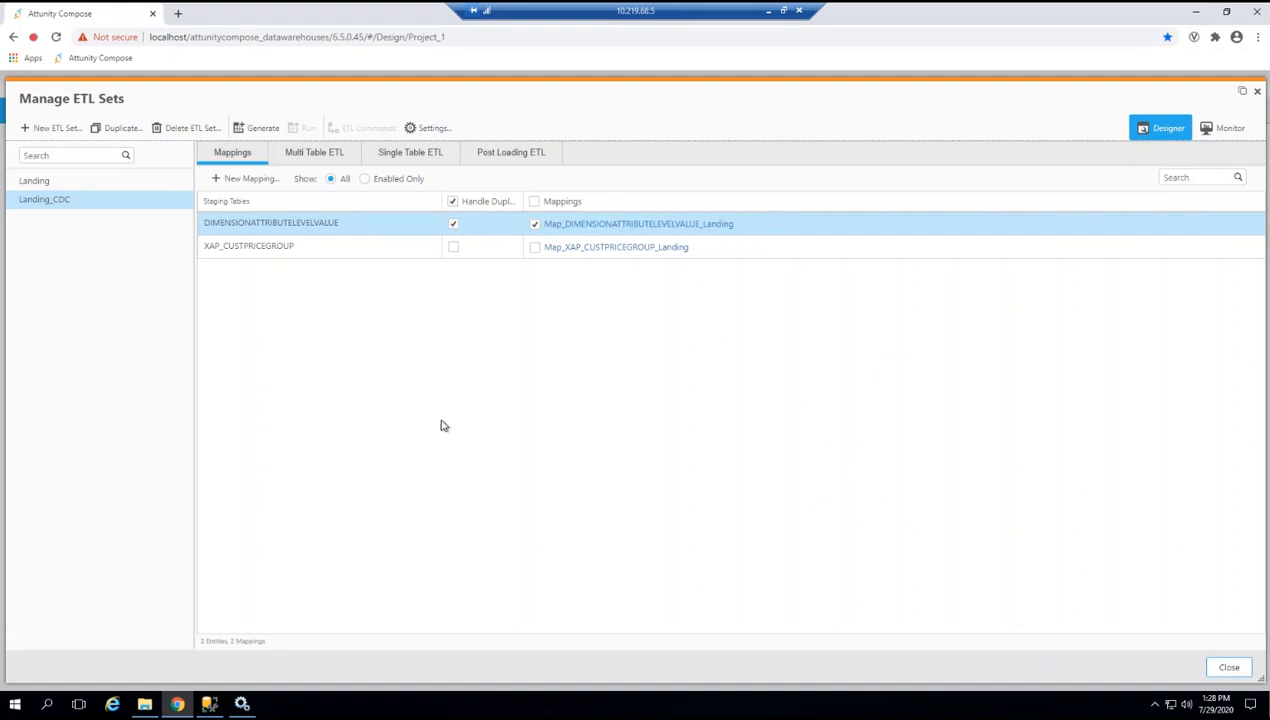
pyautogui.click(47, 187)
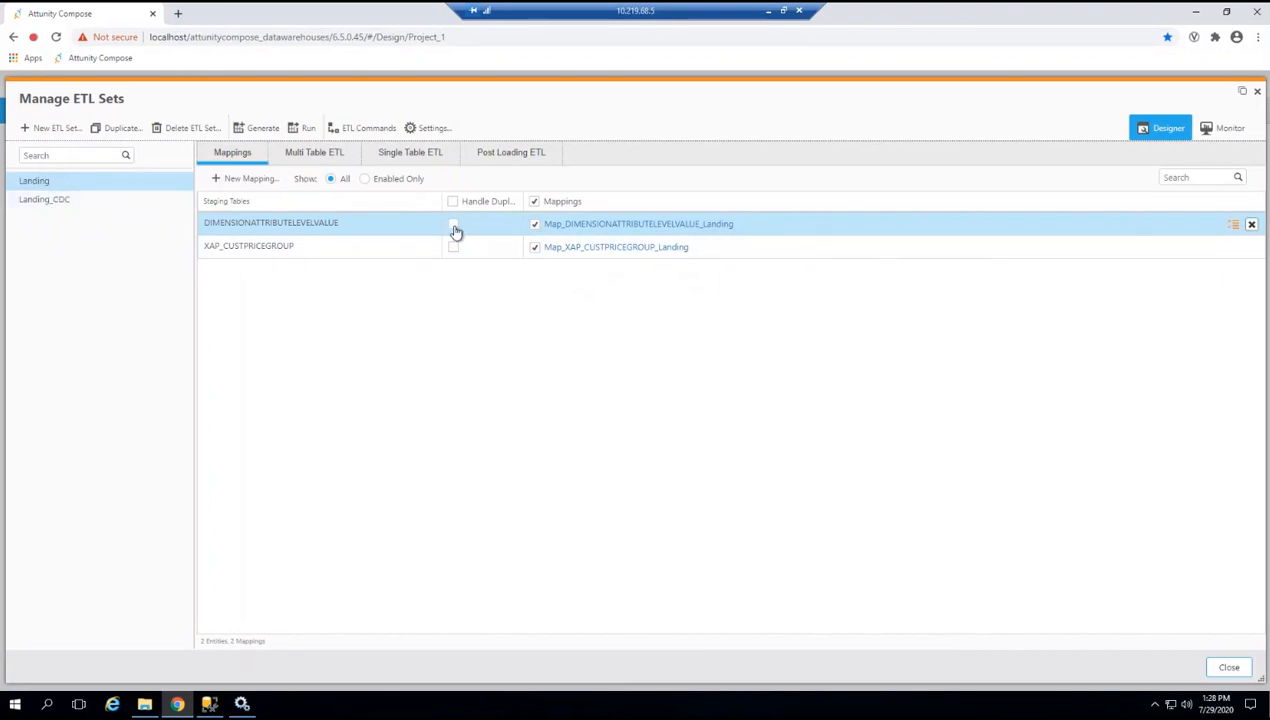
pyautogui.click(42, 199)
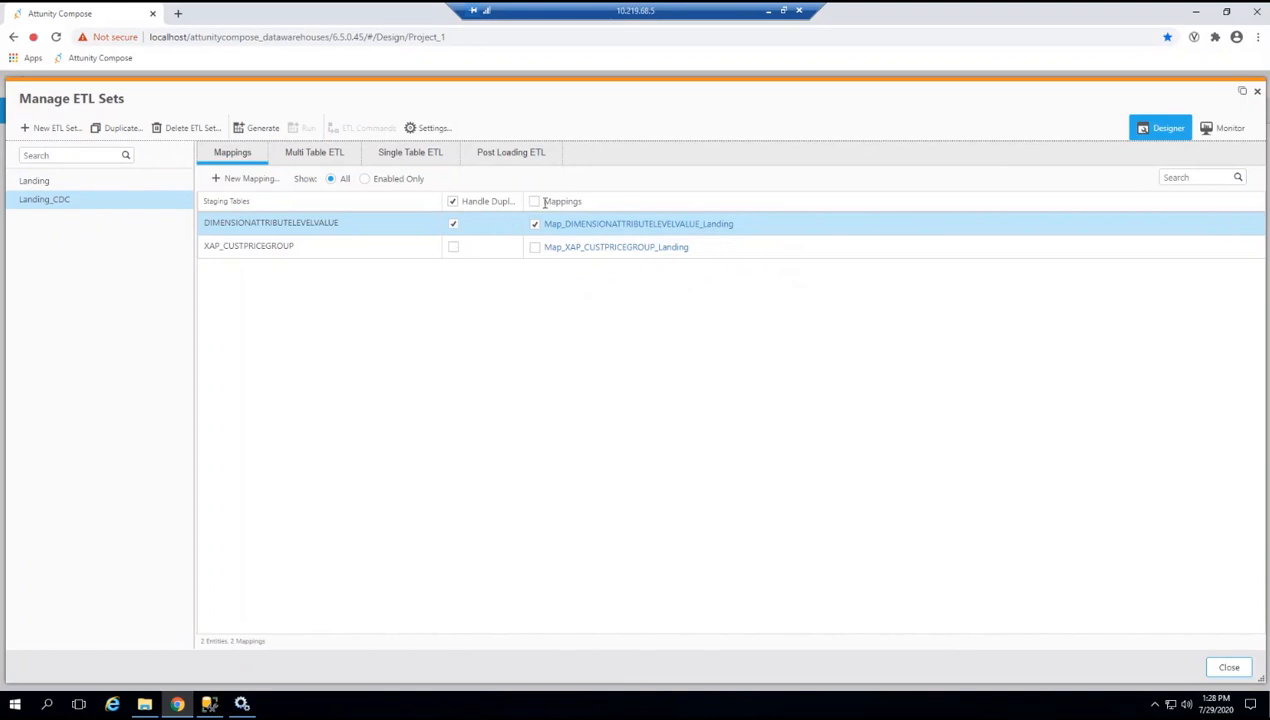
# Review the DIMENSIONATTRIBUTELEVELVALUE column mapping of the Landing_CDC set and cancel out of it.
pyautogui.click(607, 228)
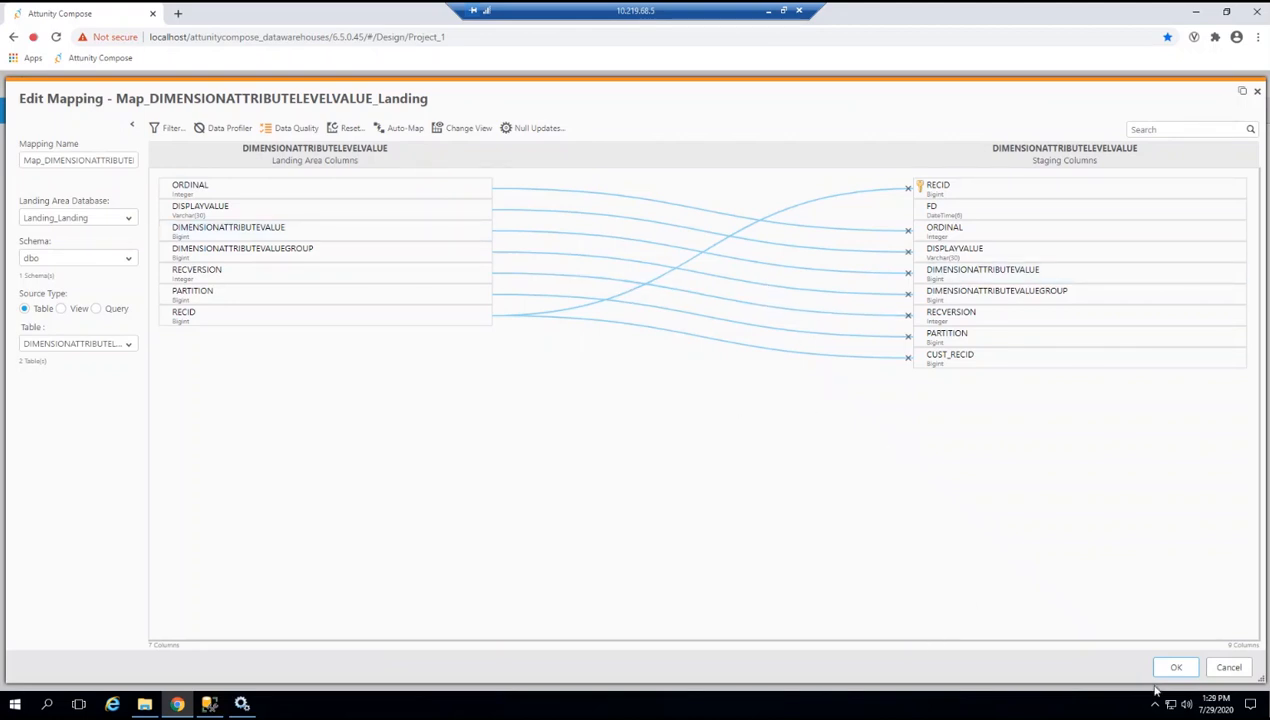
pyautogui.click(1234, 669)
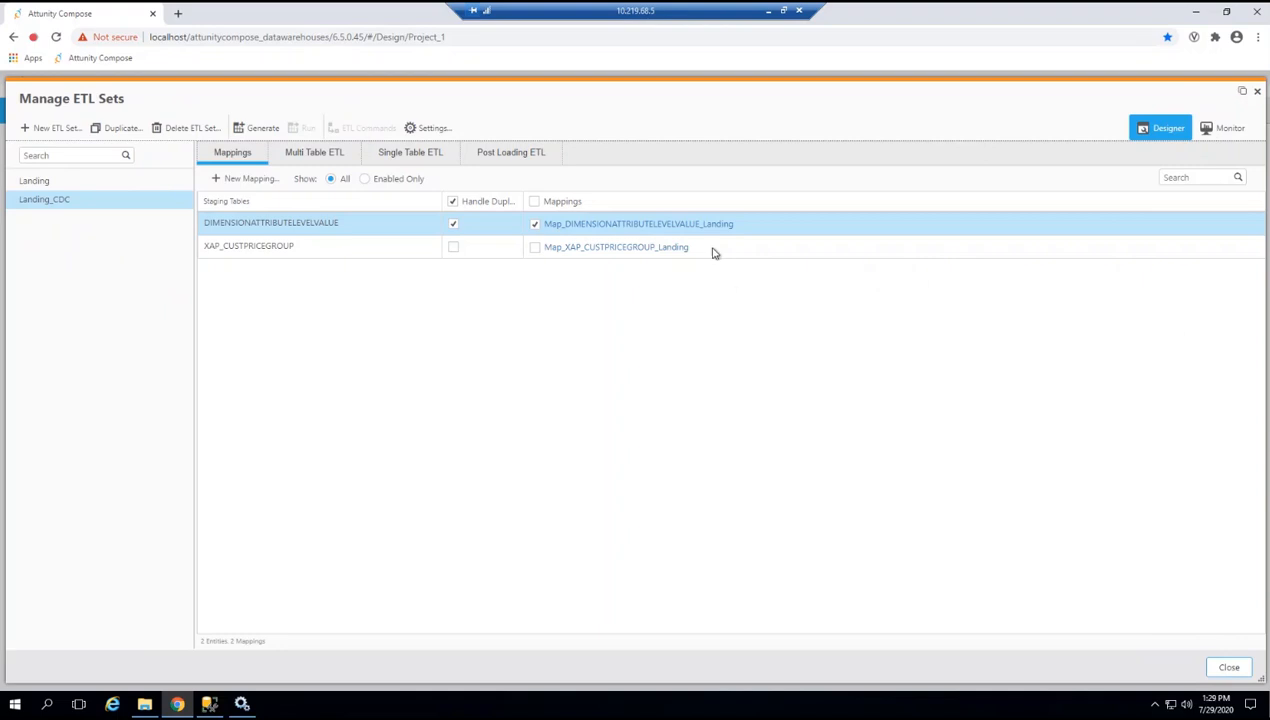
pyautogui.click(634, 224)
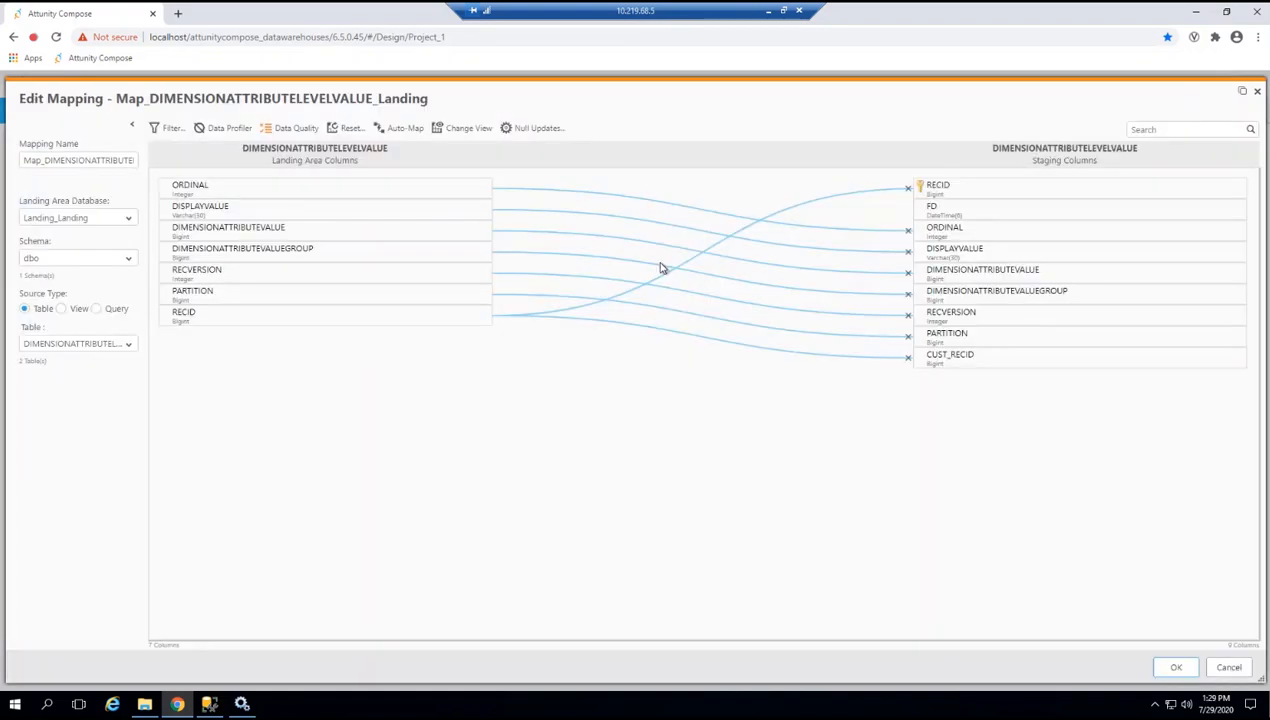
pyautogui.click(1231, 670)
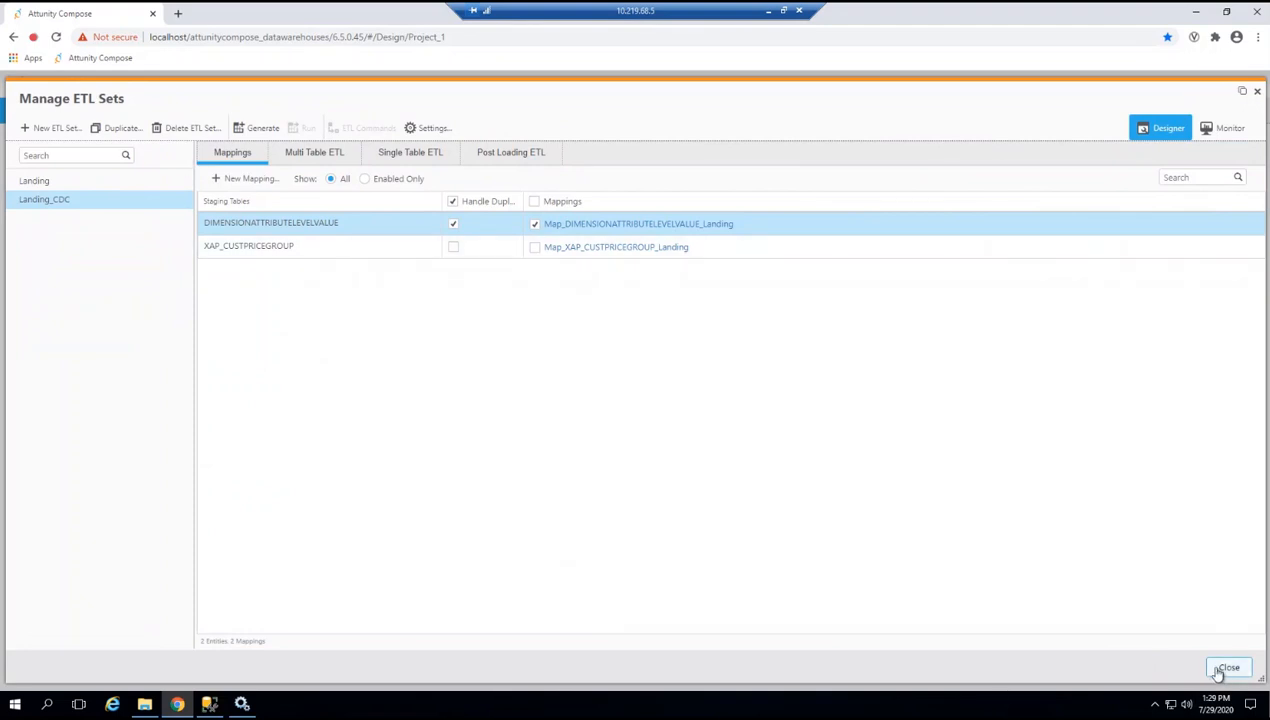
# Check the same DIMENSIONATTRIBUTELEVELVALUE mapping from the Landing ETL set and close it without changes.
pyautogui.click(32, 186)
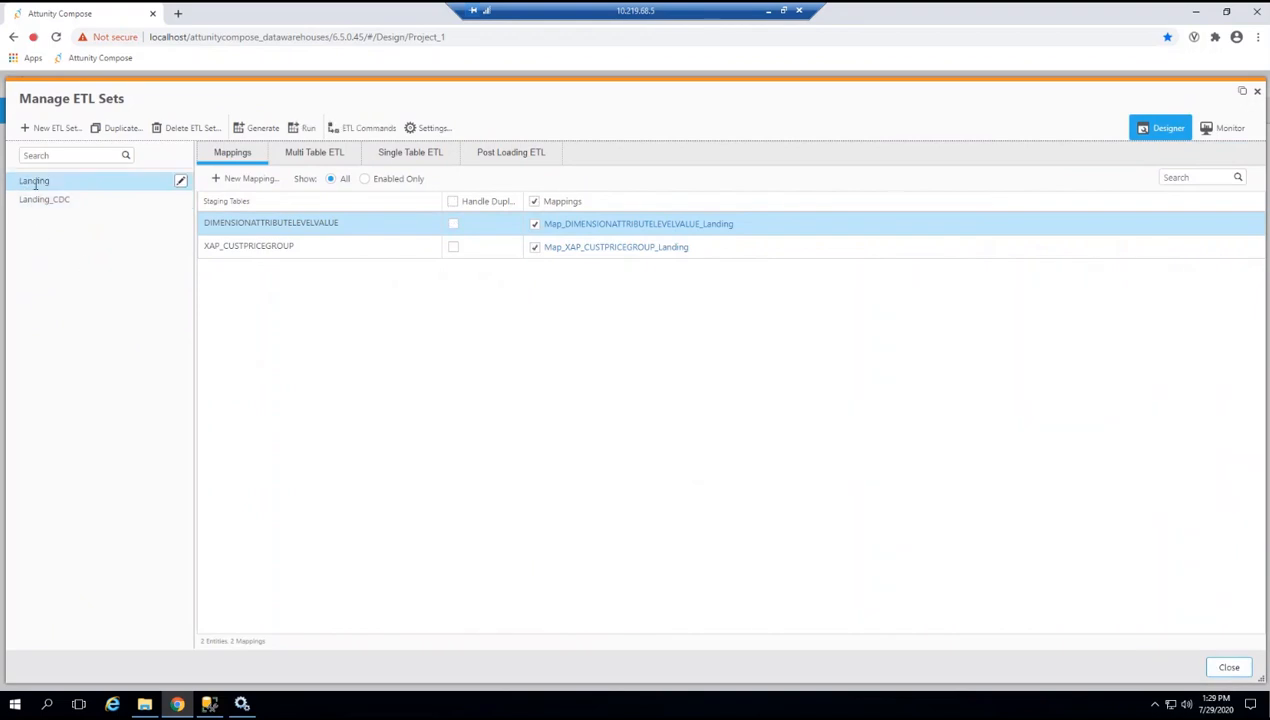
pyautogui.click(597, 228)
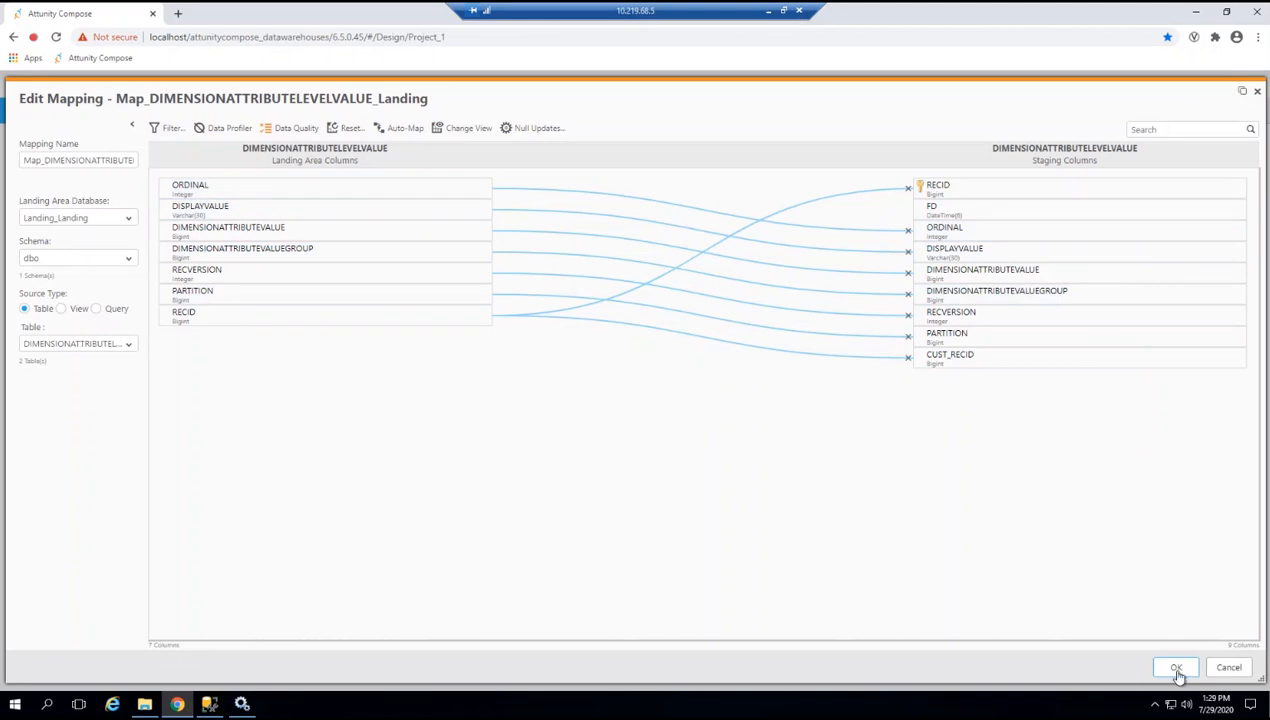
pyautogui.click(1208, 670)
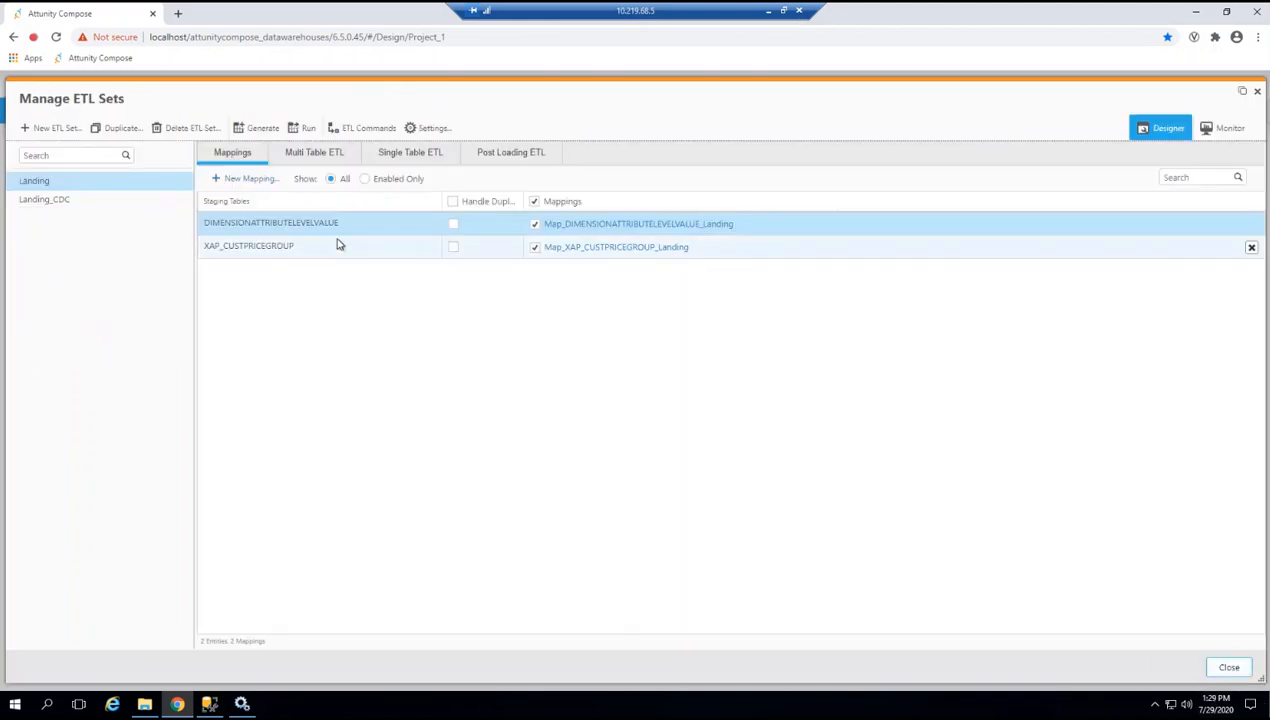
# Add a new ETL set named DWH_1.
pyautogui.click(71, 131)
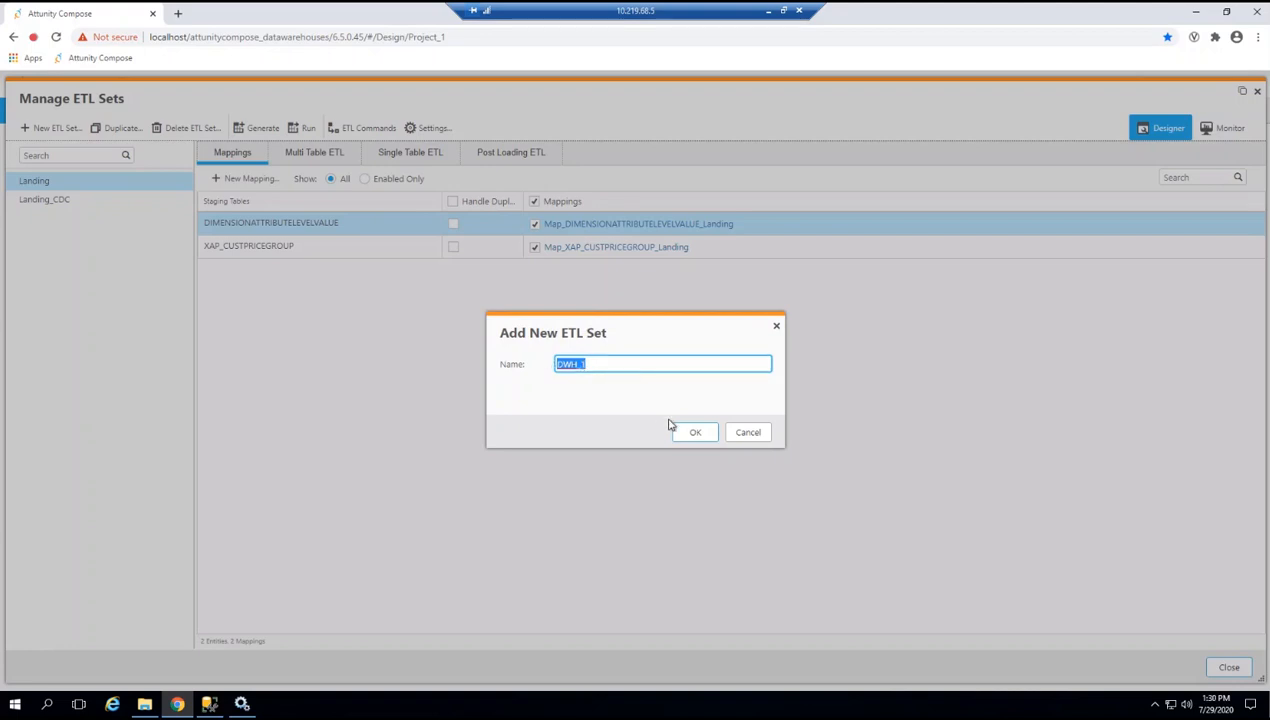
pyautogui.click(697, 436)
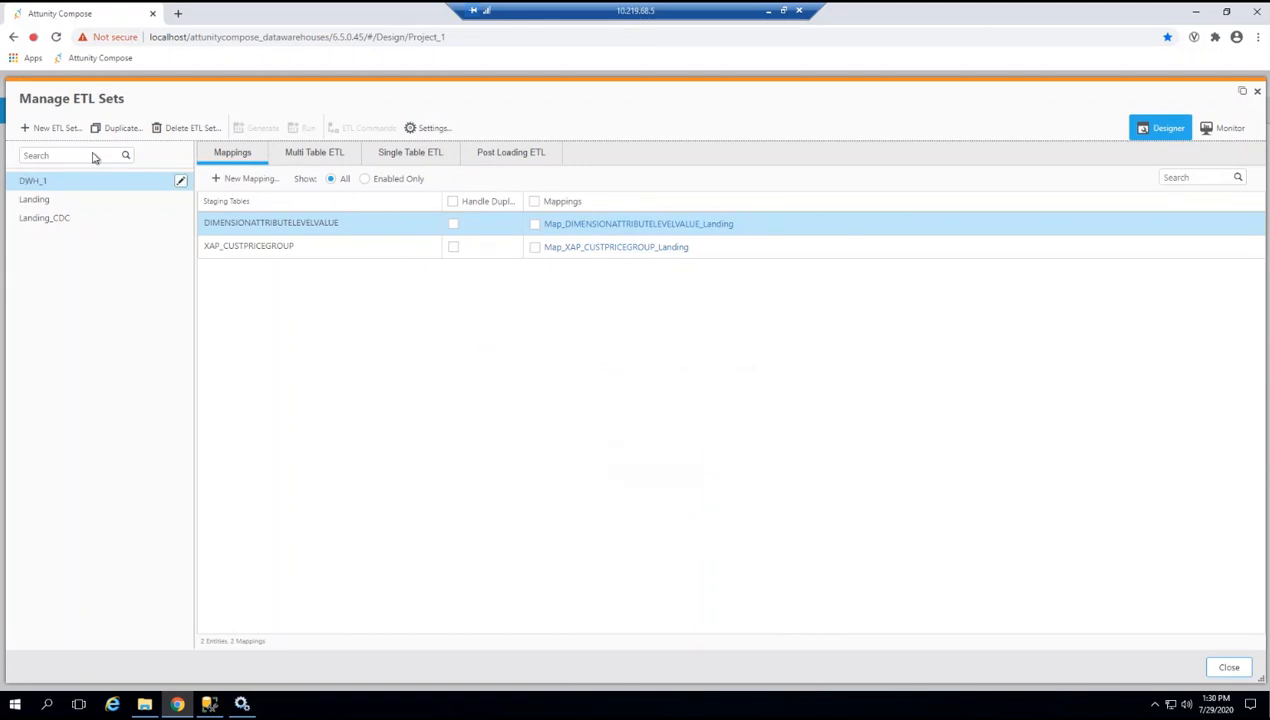
# Add a new mapping named Map_Test for the DIMENSIONATTRIBUTELEVELVALUE entity in the DWH_1 ETL set.
pyautogui.click(244, 182)
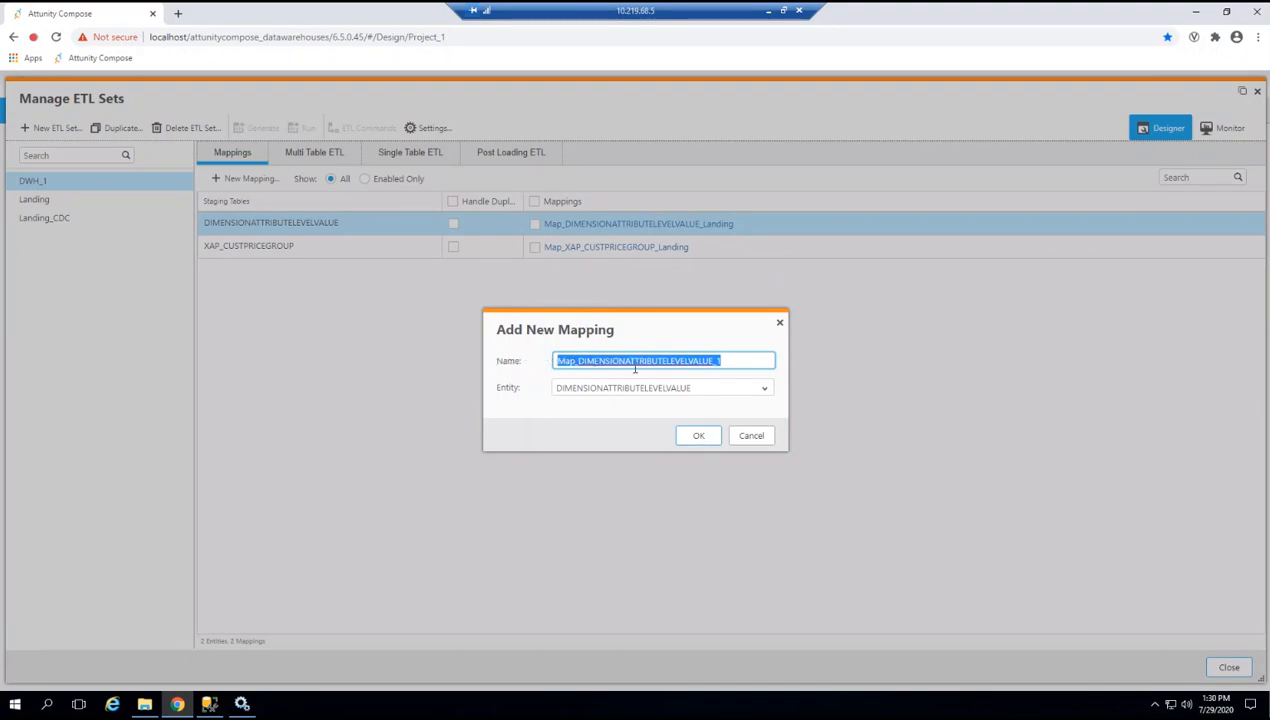
pyautogui.click(715, 361)
pyautogui.press('BackSpace')
pyautogui.press('BackSpace')
pyautogui.press('BackSpace')
pyautogui.press('BackSpace')
pyautogui.press('BackSpace')
pyautogui.press('BackSpace')
pyautogui.press('BackSpace')
pyautogui.press('BackSpace')
pyautogui.press('BackSpace')
pyautogui.press('BackSpace')
pyautogui.press('BackSpace')
pyautogui.press('BackSpace')
pyautogui.press('BackSpace')
pyautogui.press('BackSpace')
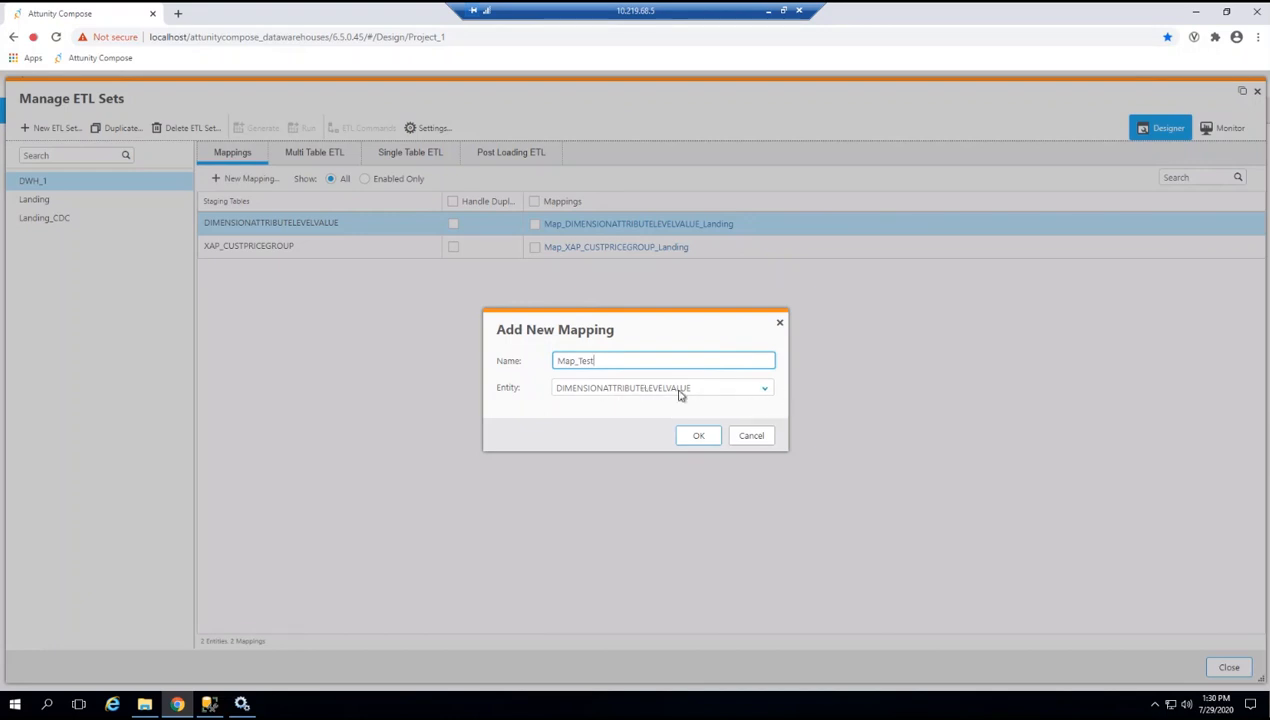
pyautogui.click(694, 441)
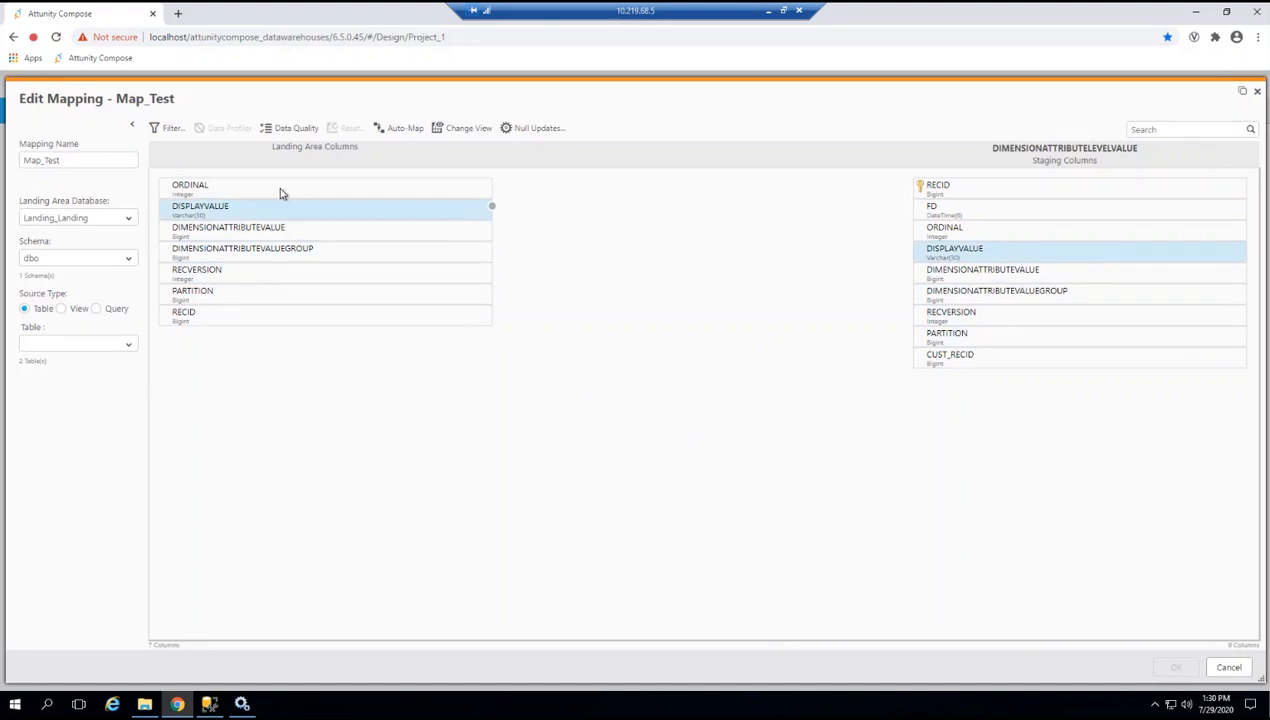
# Switch Map_Test's source type to Query and try a query made of the ORDINAL column and XAP_CUSTPRICEGROUP's DESCRIPTION column.
pyautogui.click(262, 190)
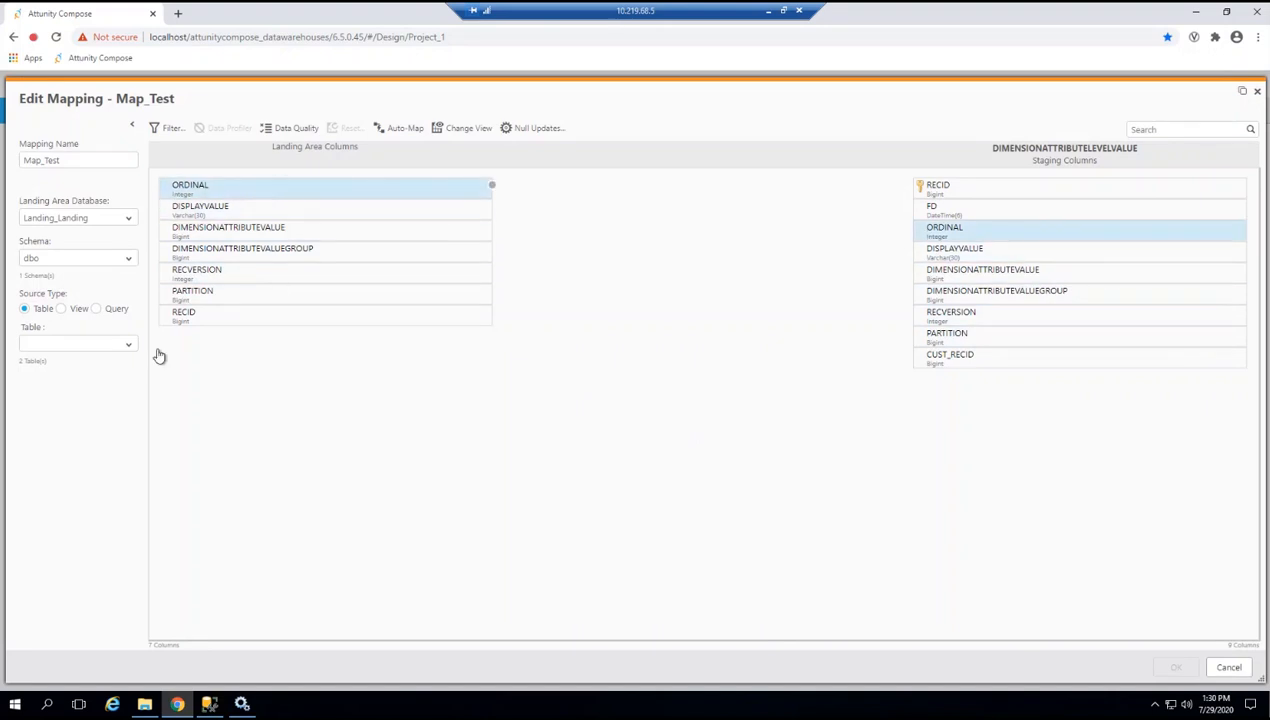
pyautogui.click(96, 309)
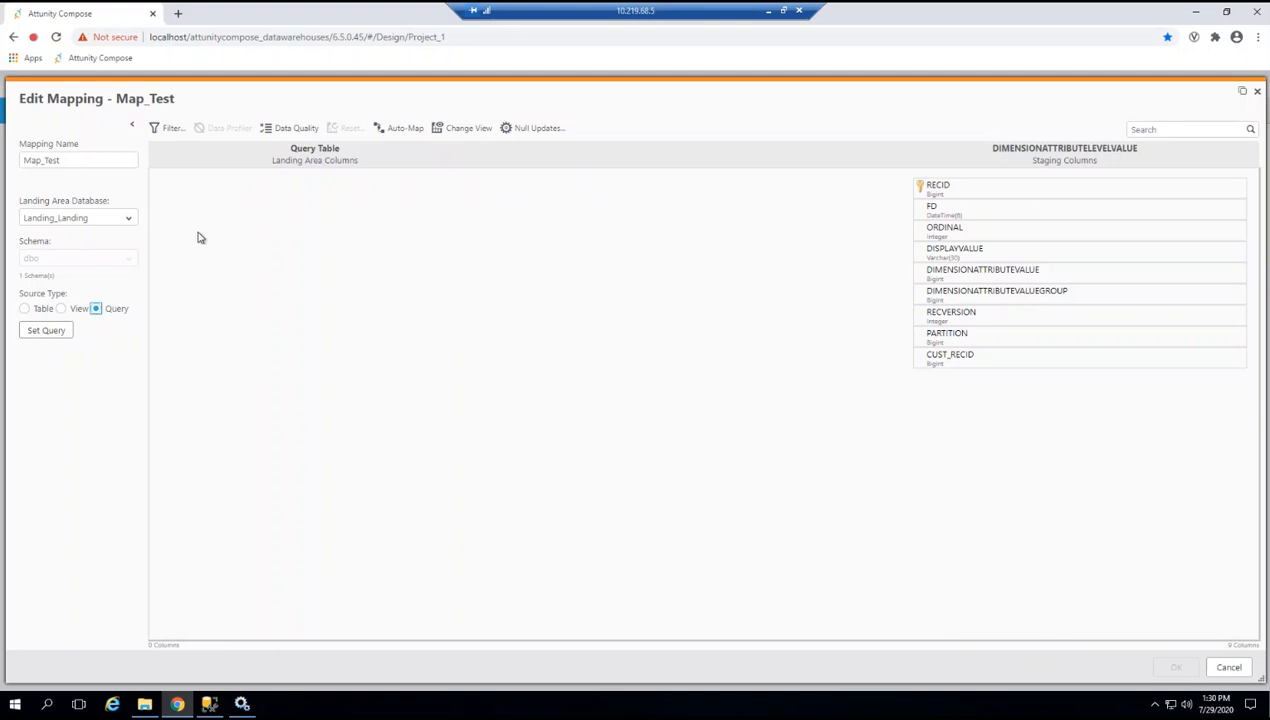
pyautogui.click(45, 331)
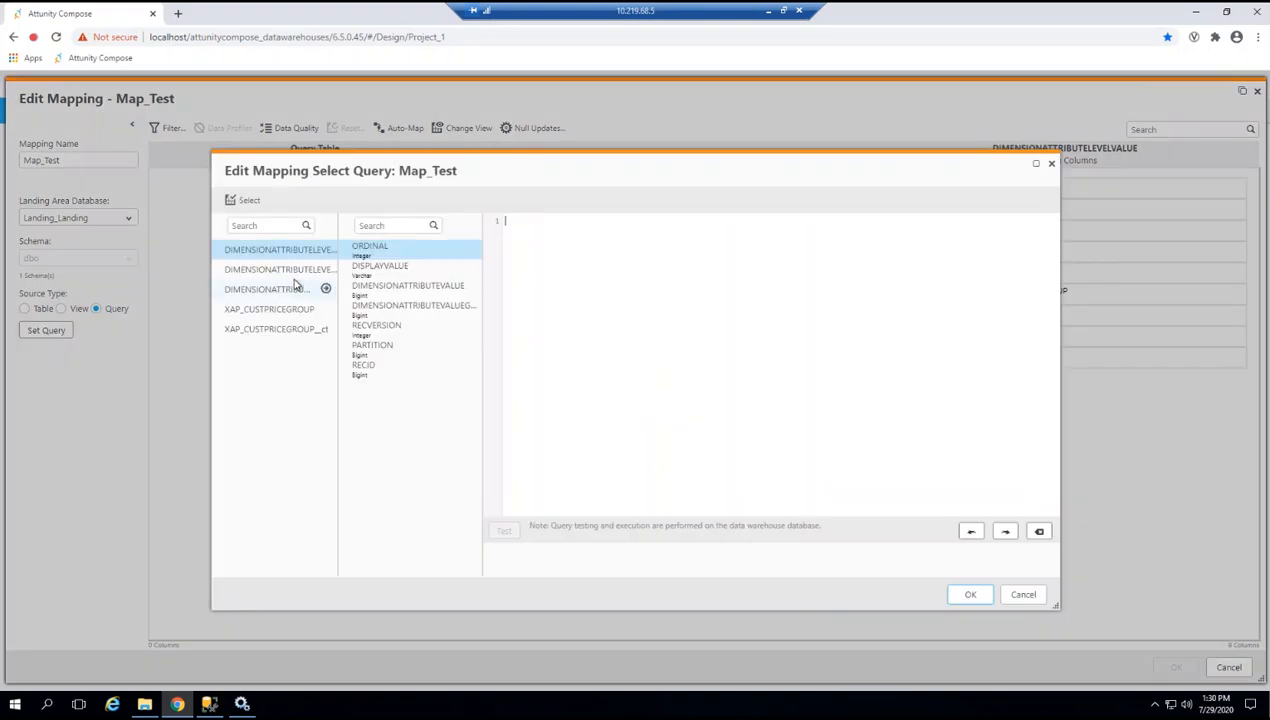
pyautogui.click(546, 255)
pyautogui.click(469, 251)
pyautogui.click(279, 288)
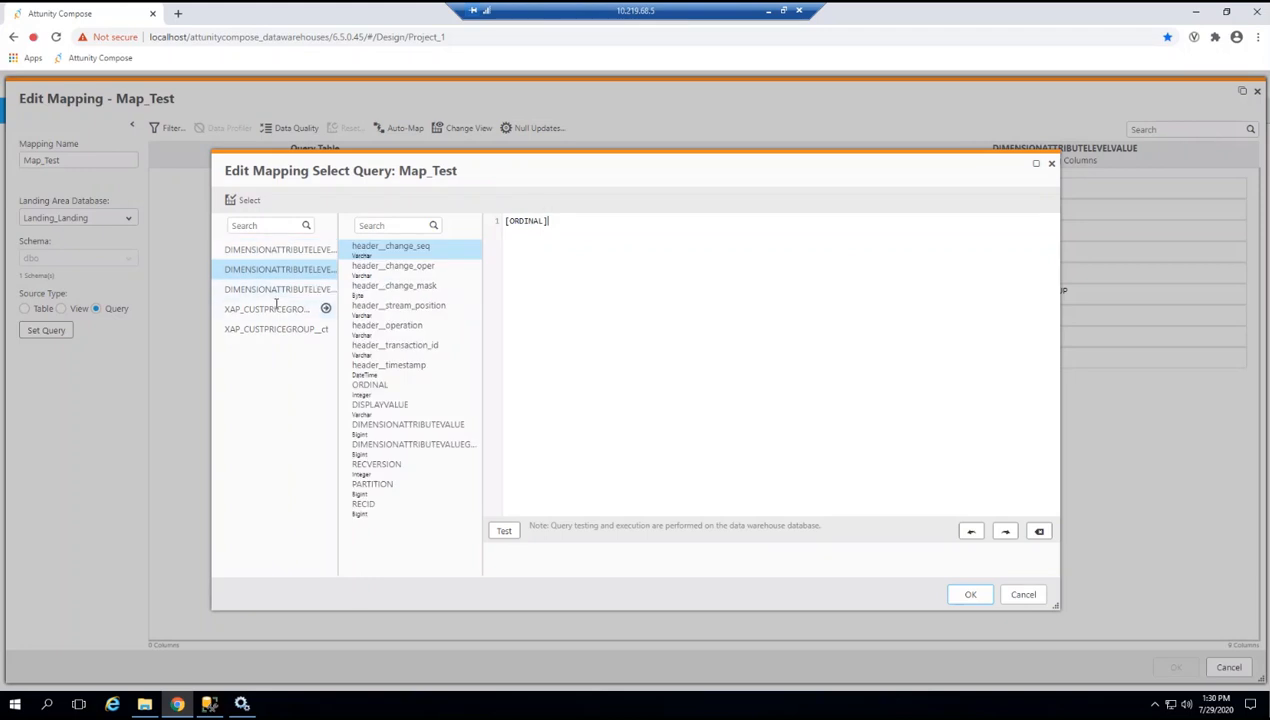
pyautogui.click(278, 309)
pyautogui.click(387, 272)
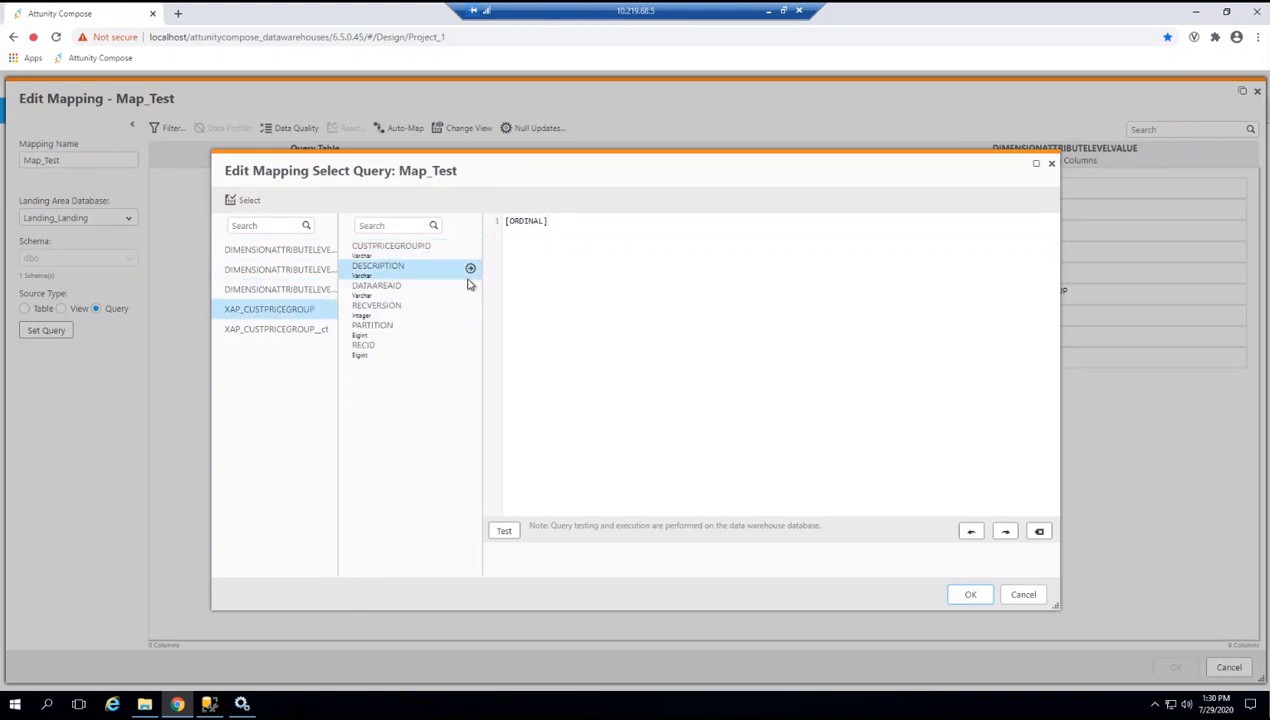
pyautogui.click(470, 270)
pyautogui.click(969, 595)
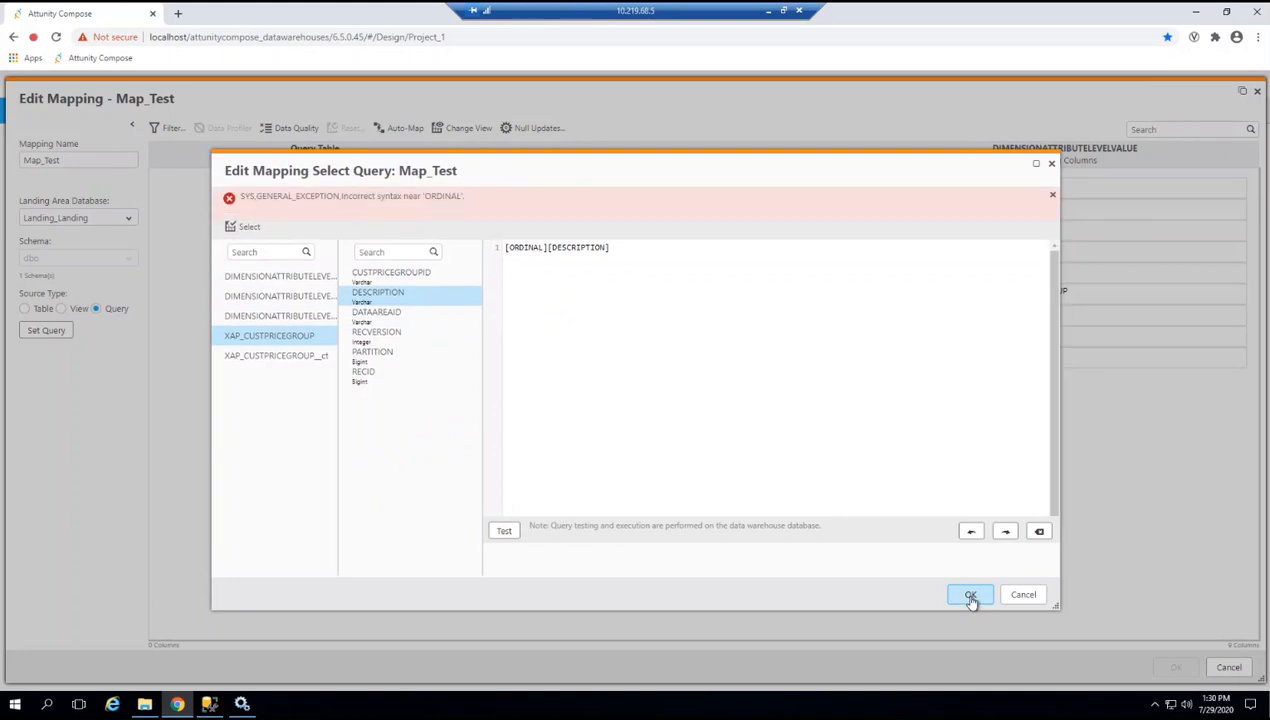
# Put [DESCRIPTION] on its own line and test the query, and try it with only [ORDINAL] left.
pyautogui.click(546, 249)
pyautogui.press('Return')
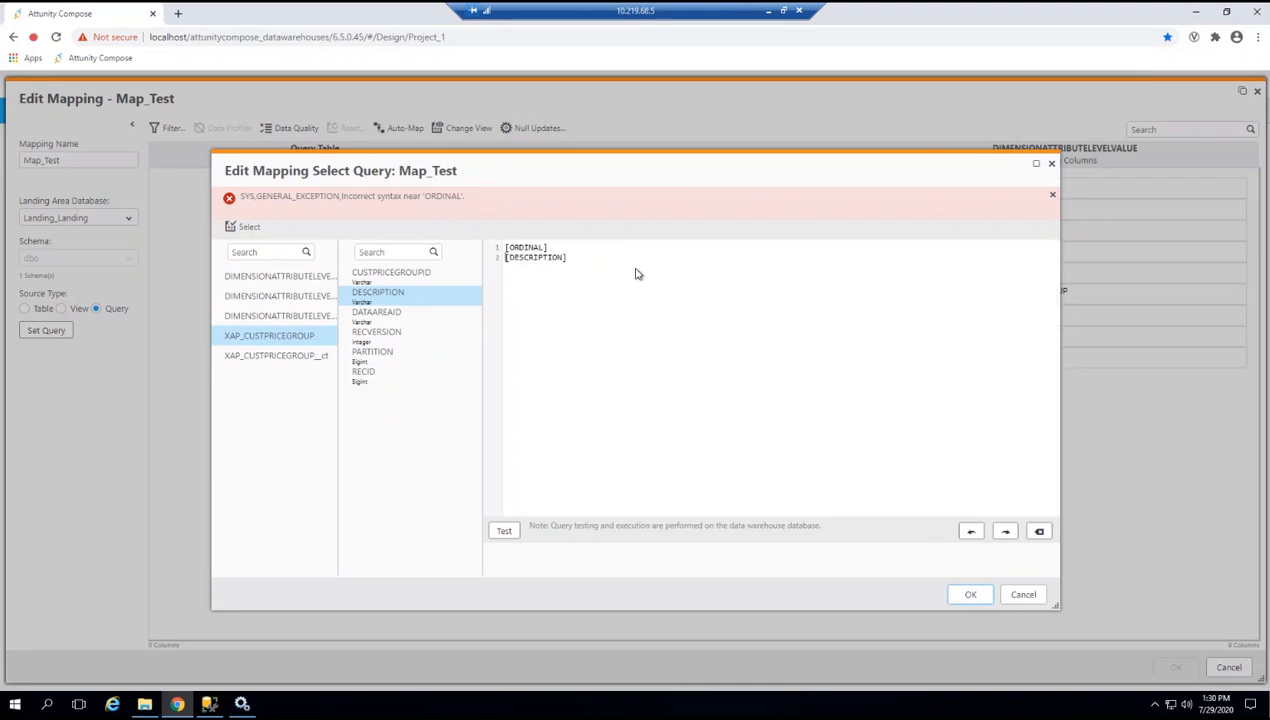
pyautogui.click(505, 531)
pyautogui.moveTo(569, 256); pyautogui.dragTo(491, 259)
pyautogui.press('BackSpace')
pyautogui.click(970, 595)
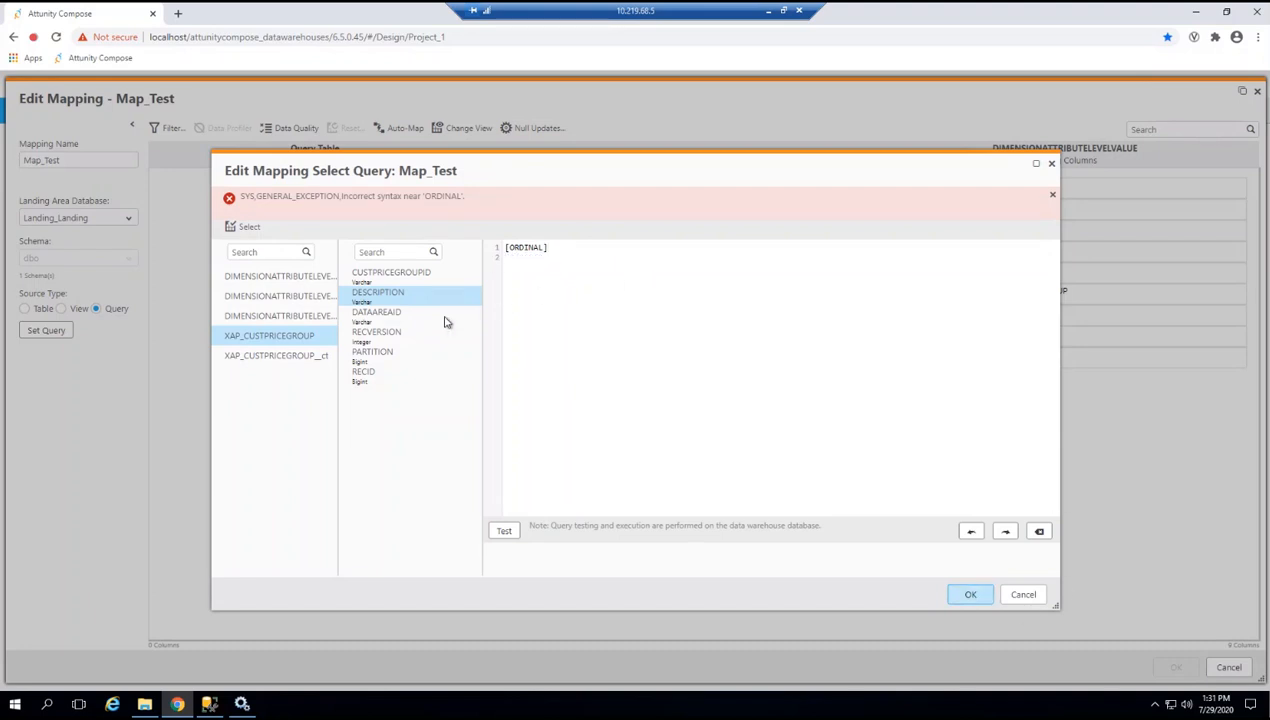
# Try a query containing only the table reference [LandingDB_Dev].[dbo].[DIMENSIONATTRIBUTELEVELVALUE].
pyautogui.click(321, 277)
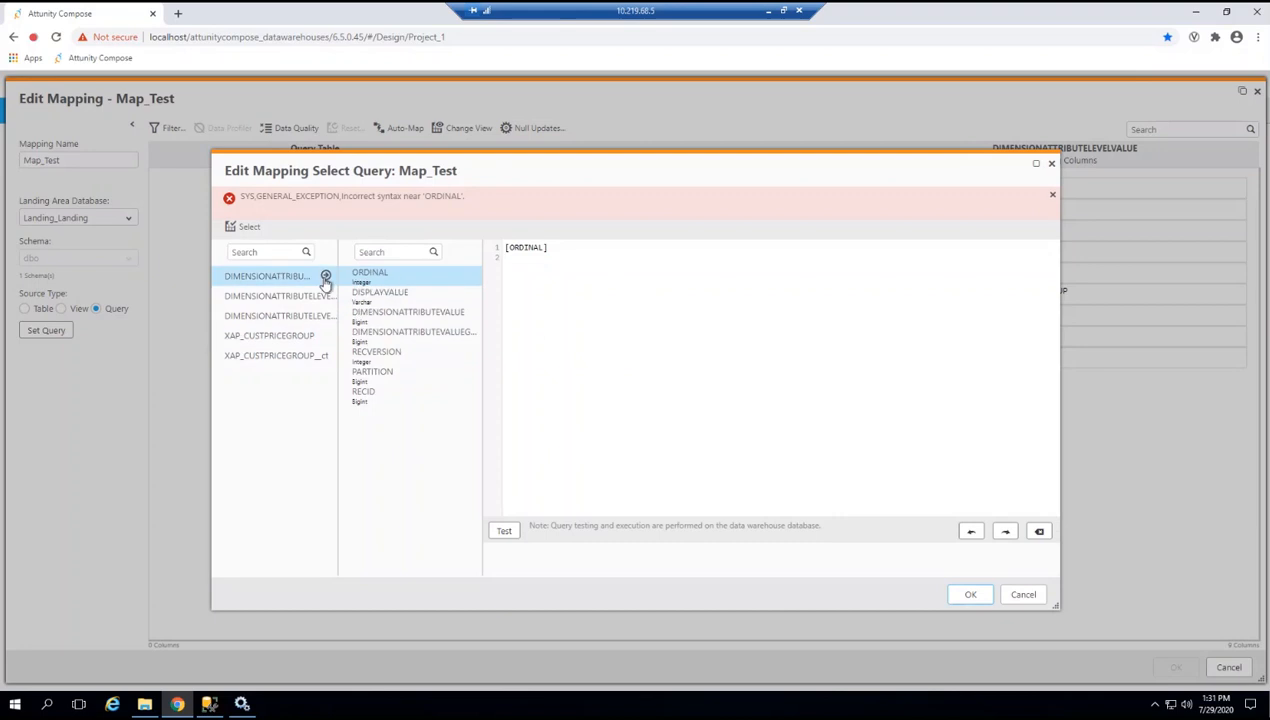
pyautogui.click(325, 277)
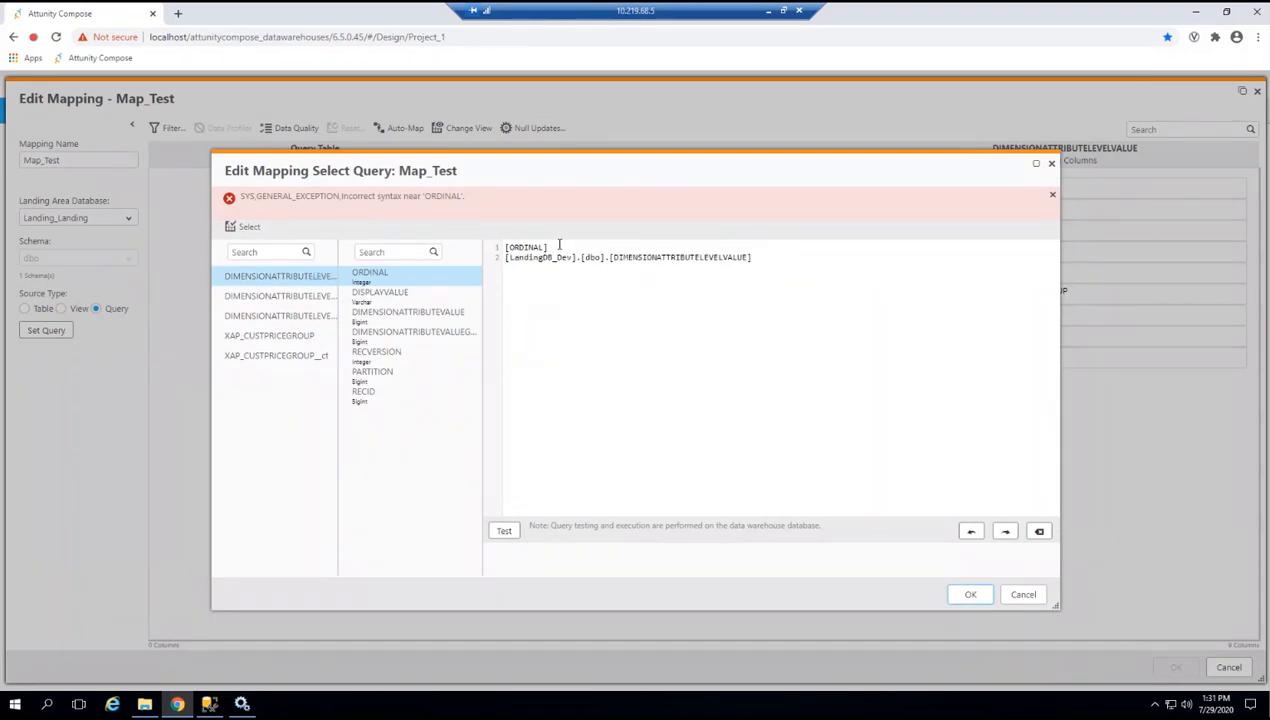
pyautogui.moveTo(480, 244); pyautogui.dragTo(478, 249)
pyautogui.press('Delete')
pyautogui.click(963, 593)
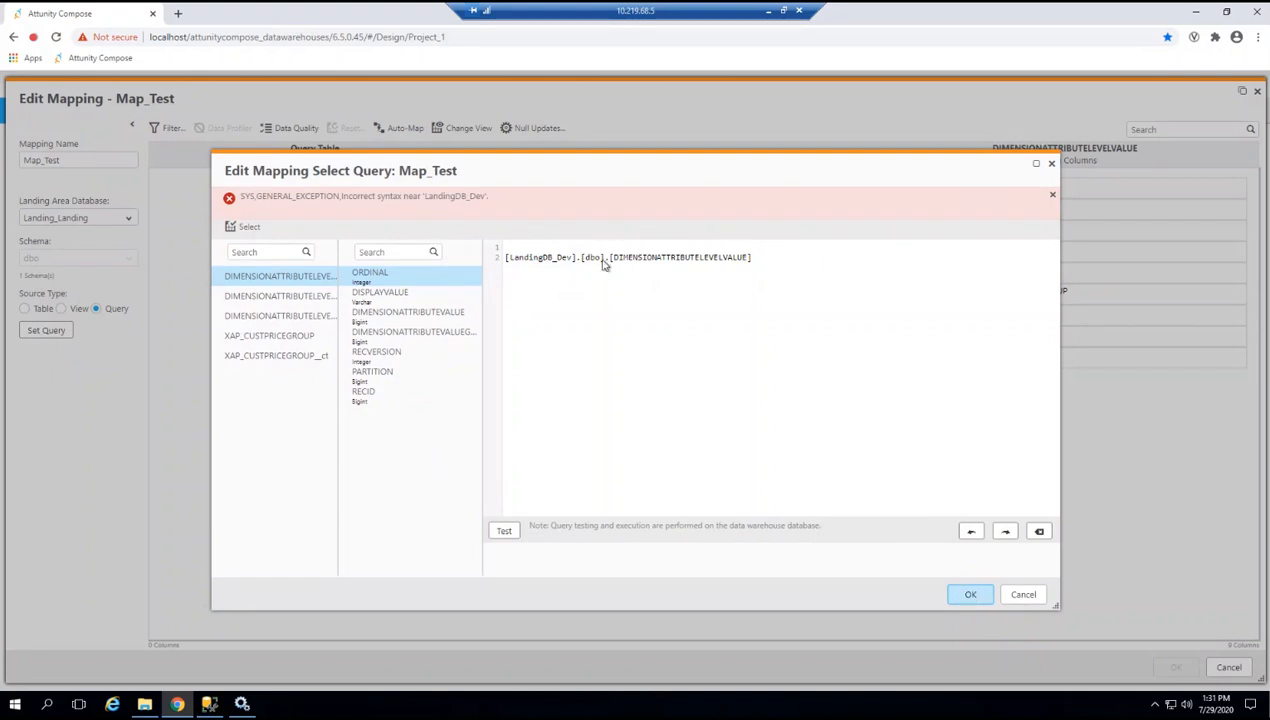
# Replace the query with "select Ordinal from [LandingDB_Dev].[dbo].[DIMENSIONATTRIBUTELEVELVALUE]", test it and accept it.
pyautogui.moveTo(755, 258); pyautogui.dragTo(482, 248)
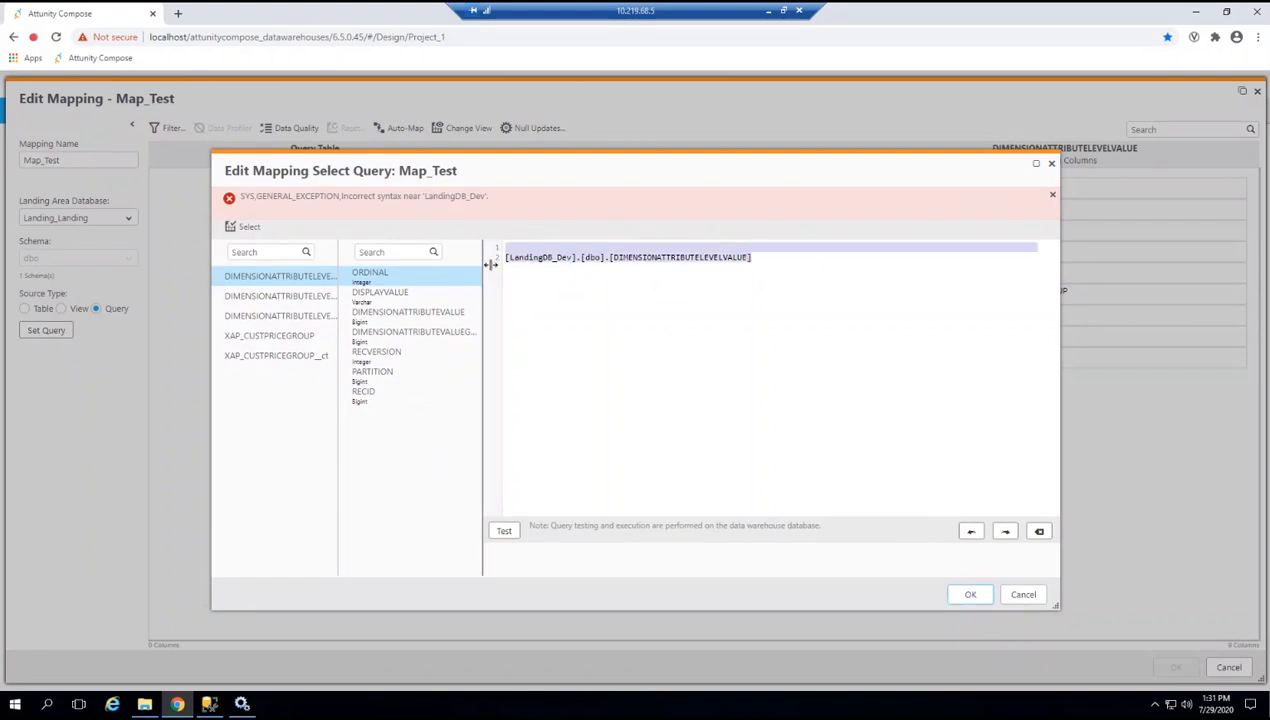
pyautogui.write('se')
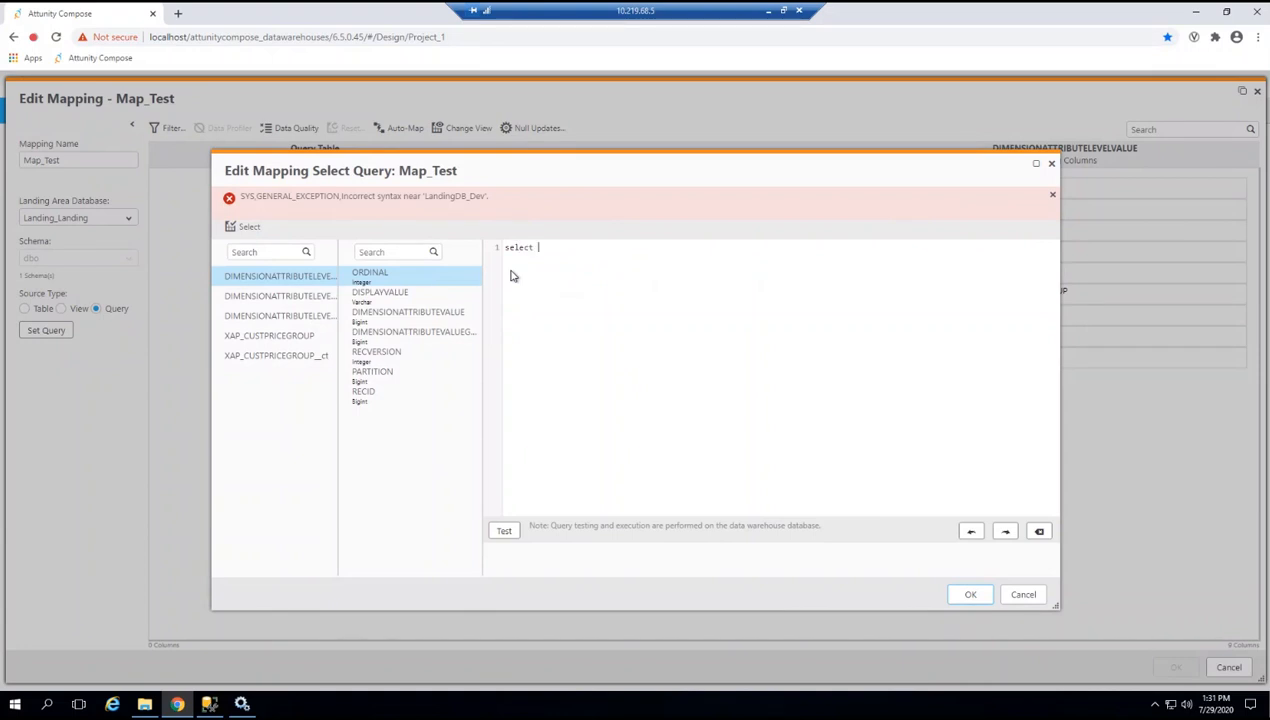
pyautogui.write('lect')
pyautogui.click(325, 277)
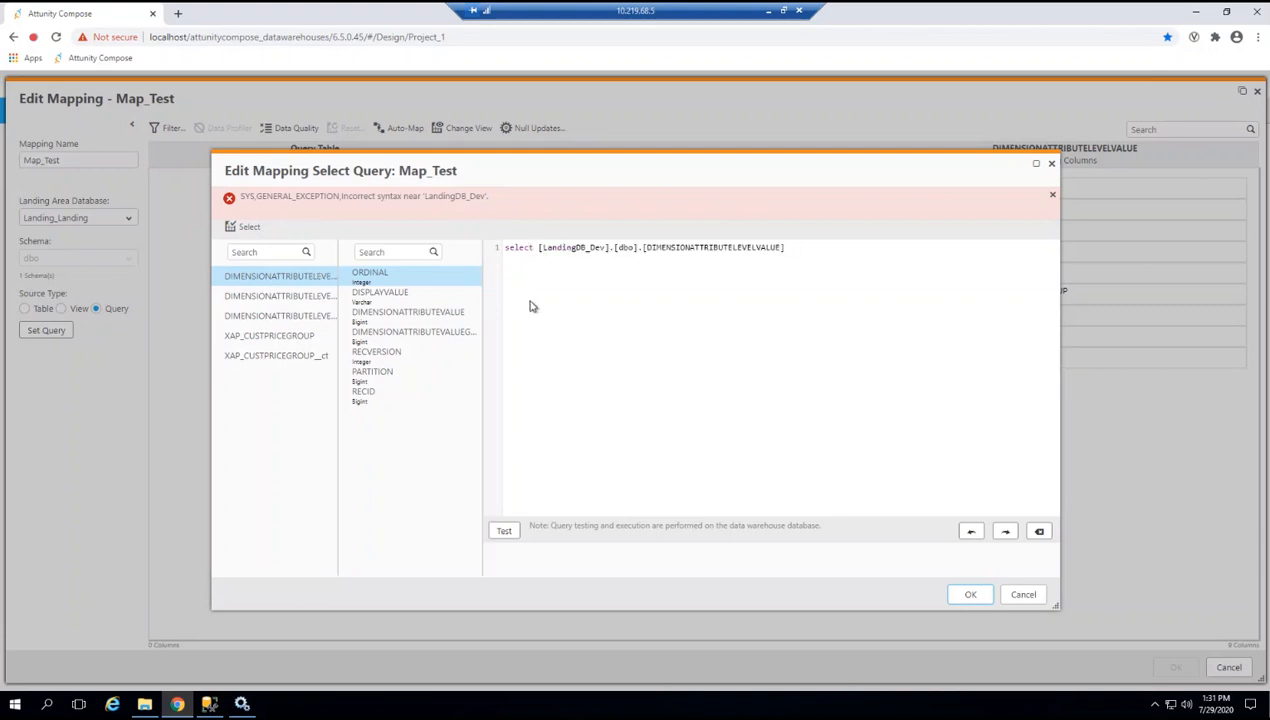
pyautogui.press('BackSpace')
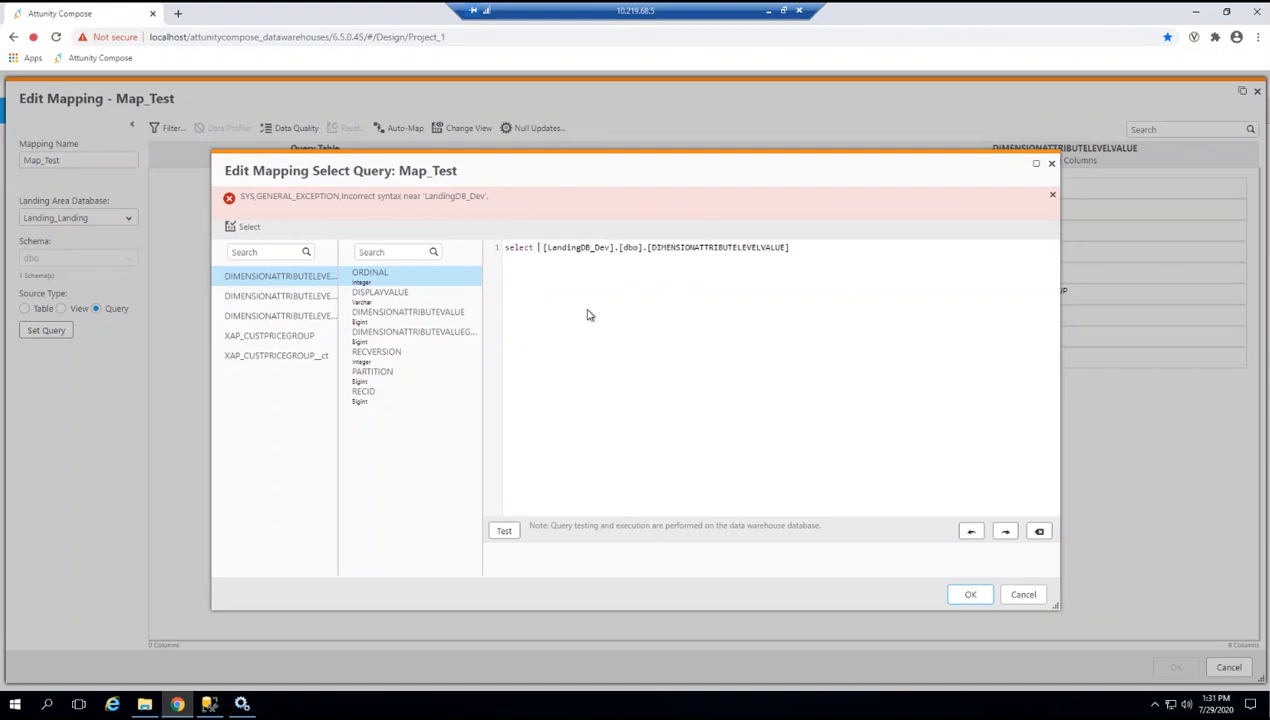
pyautogui.write('0')
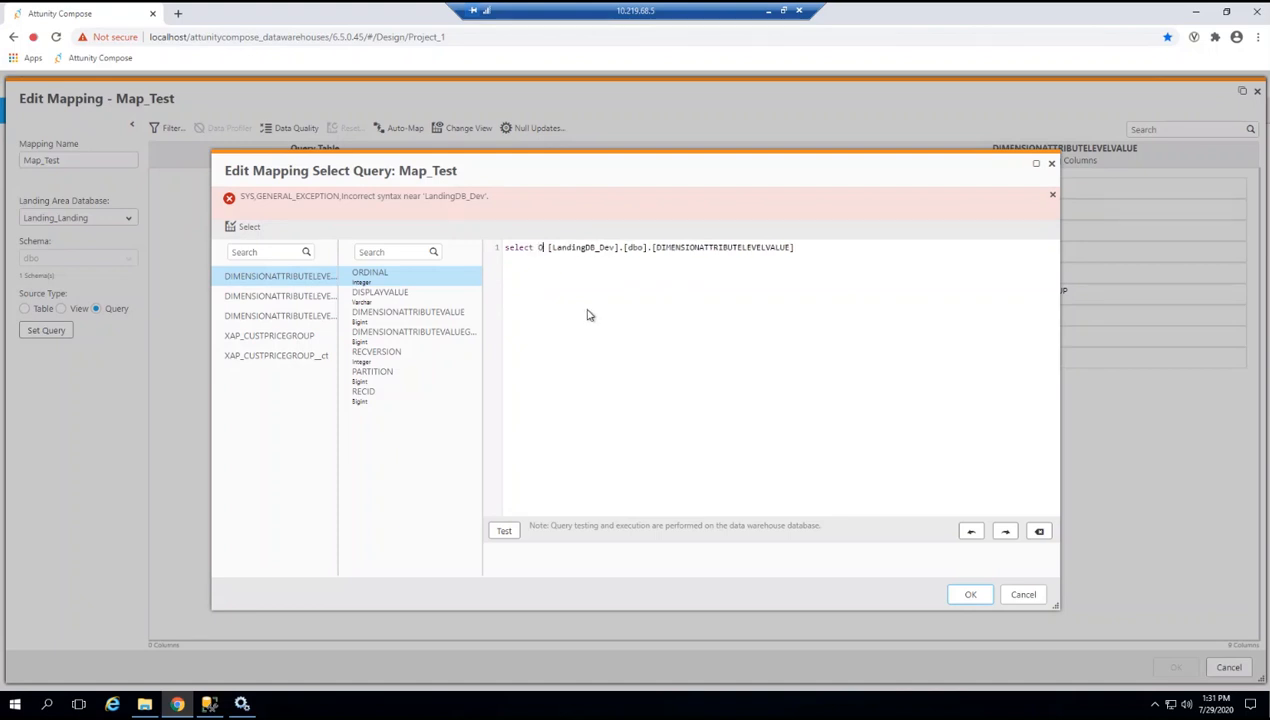
pyautogui.write('rd')
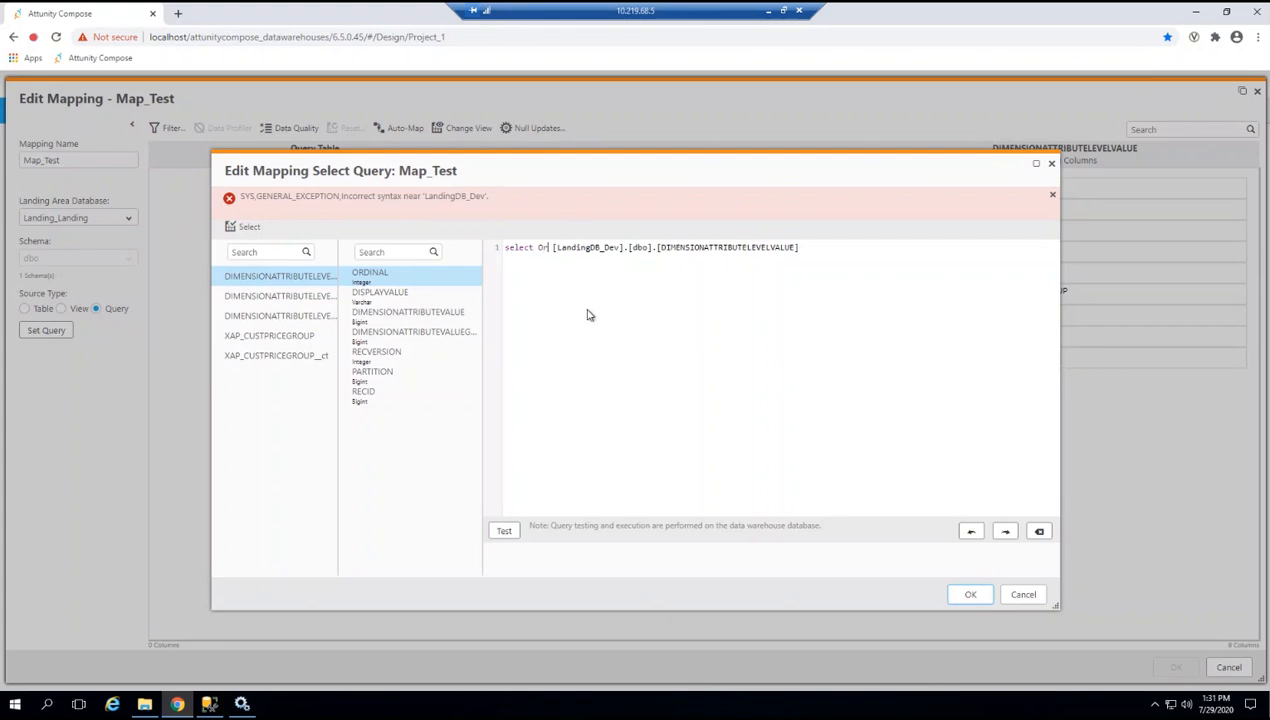
pyautogui.write('inal')
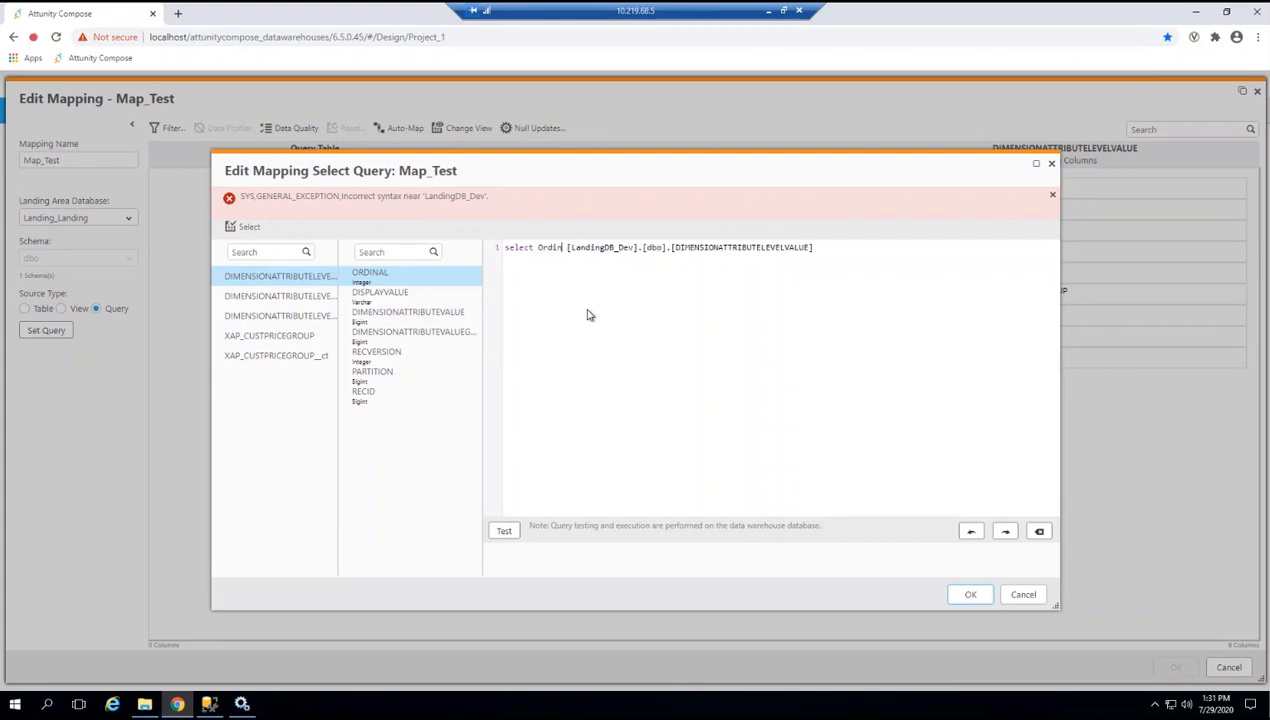
pyautogui.click(966, 600)
pyautogui.click(577, 247)
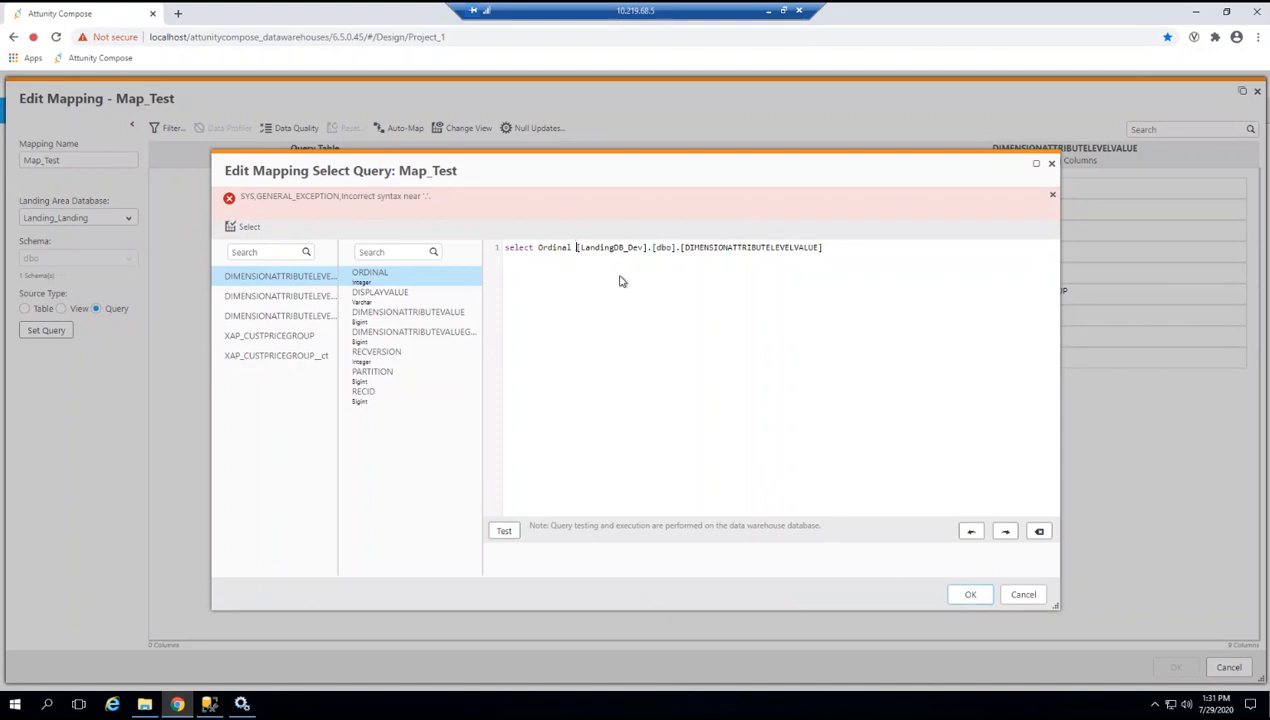
pyautogui.write('from')
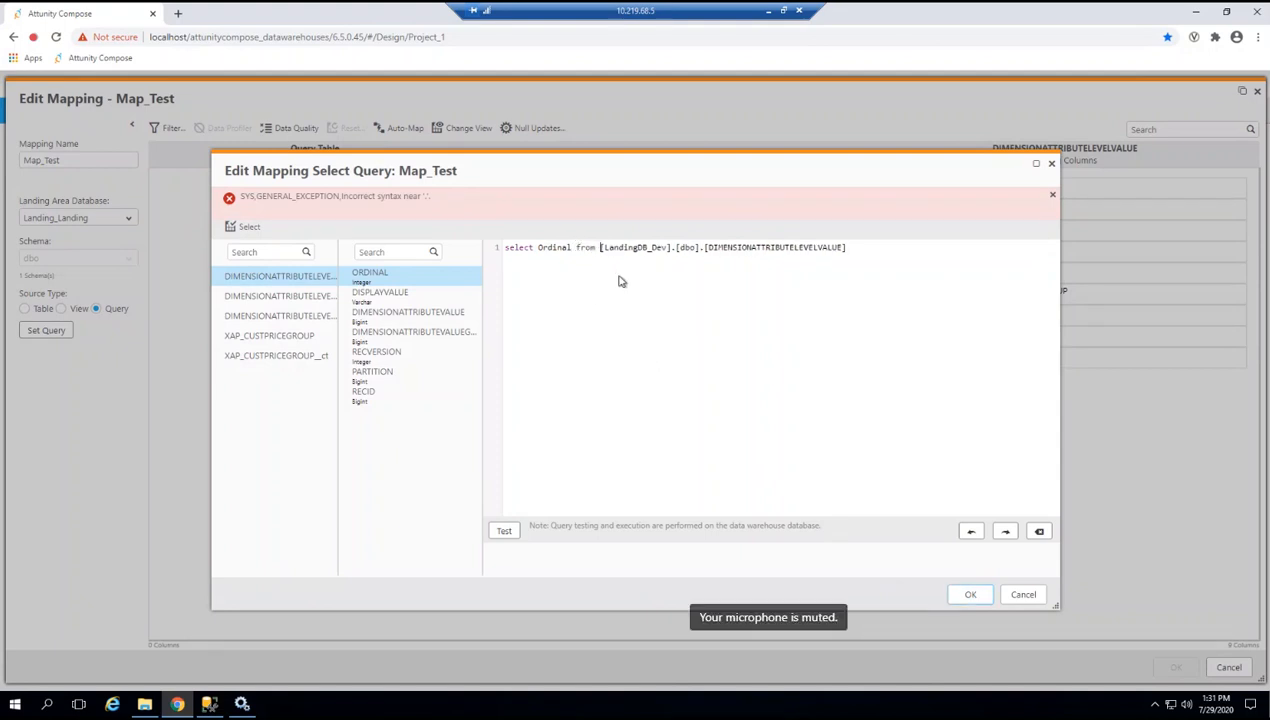
pyautogui.click(504, 530)
pyautogui.click(962, 598)
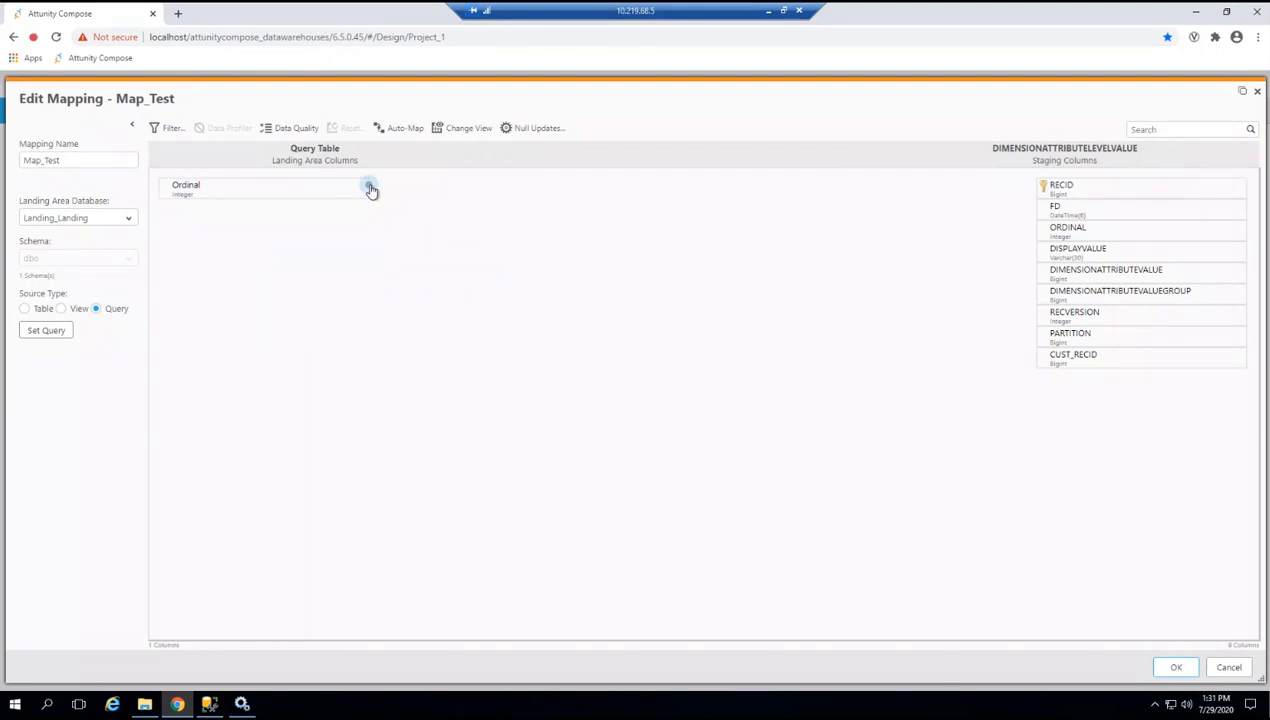
# Link the query's Ordinal column to the staging ORDINAL column and check its expression editor, leaving the expression empty.
pyautogui.click(57, 337)
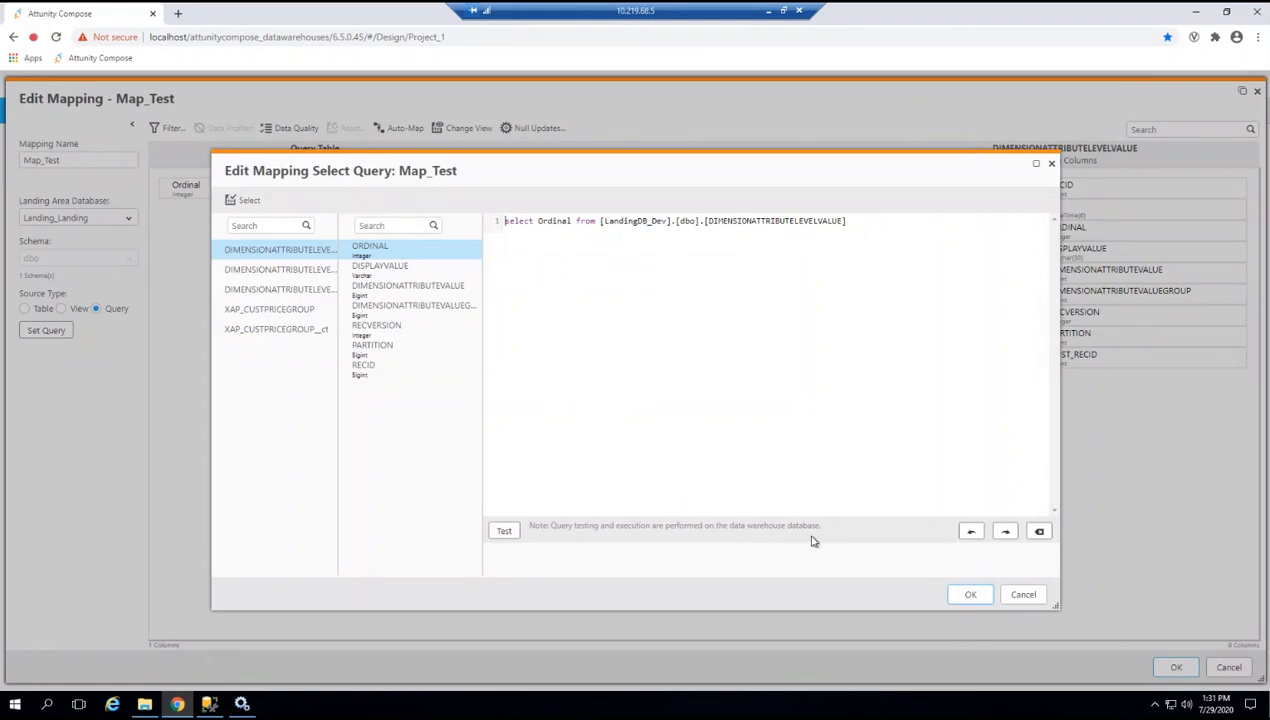
pyautogui.click(970, 600)
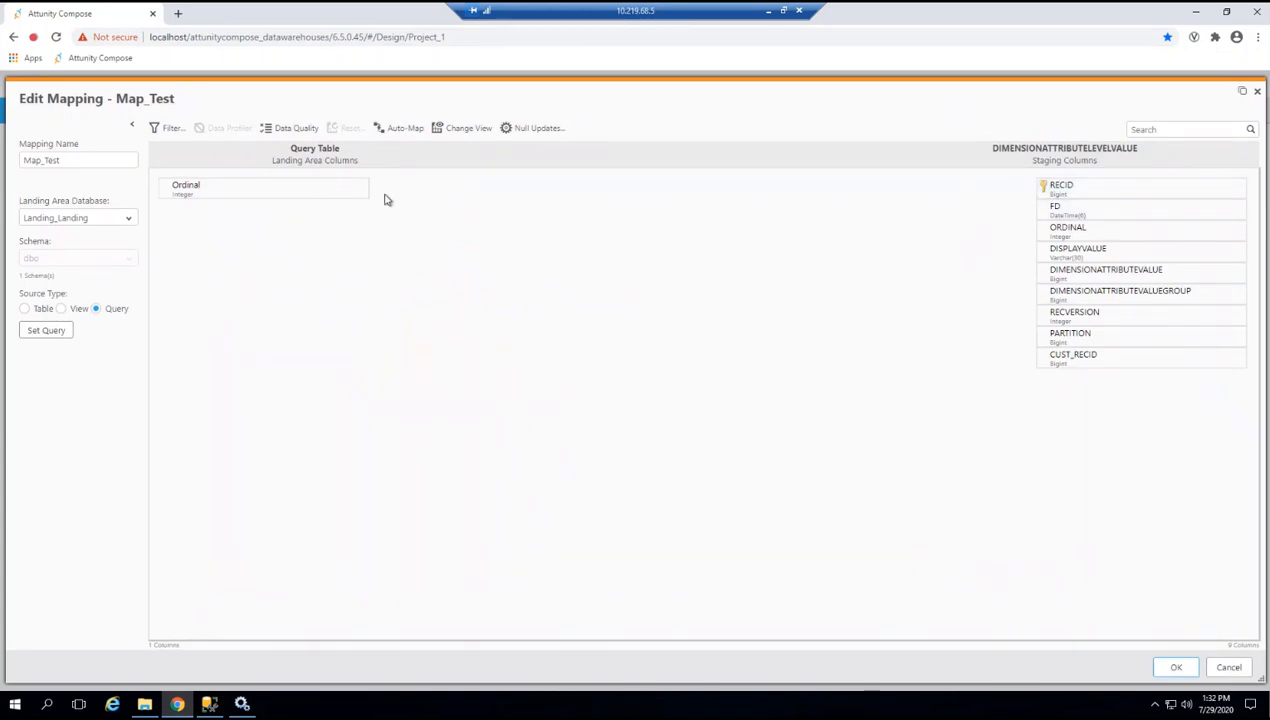
pyautogui.moveTo(366, 185); pyautogui.dragTo(1074, 232)
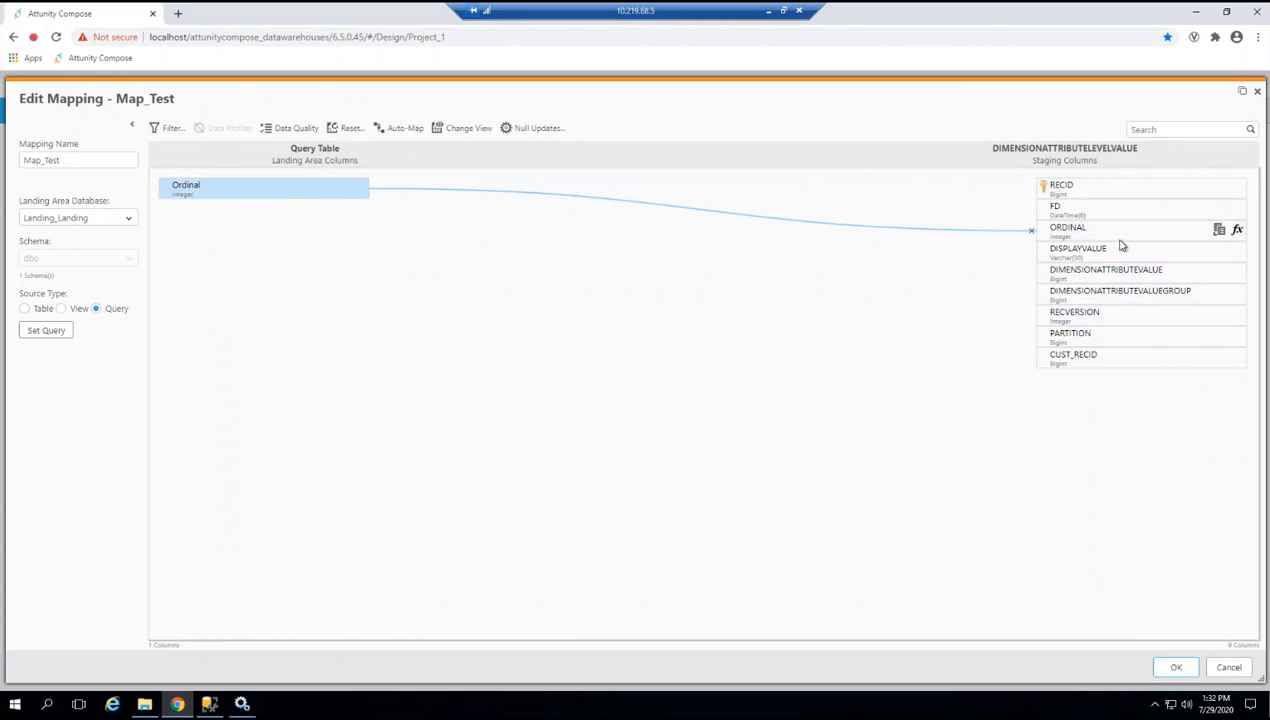
pyautogui.click(1237, 230)
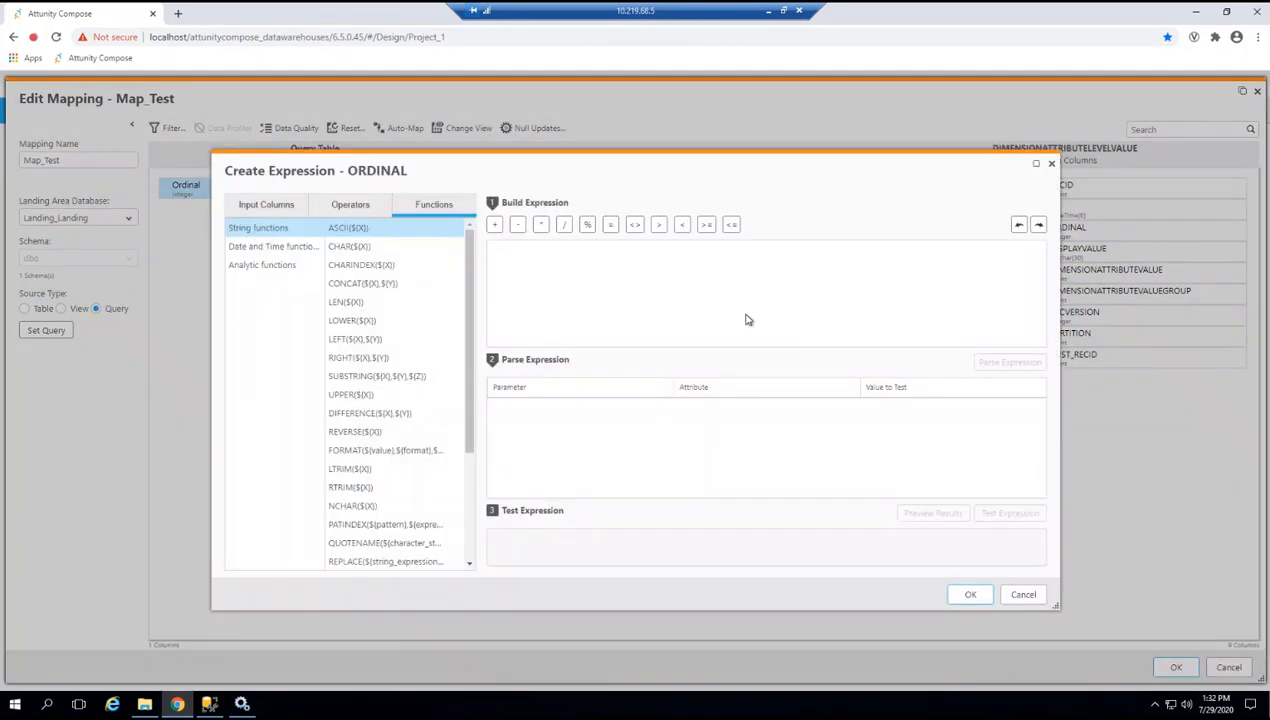
pyautogui.click(970, 595)
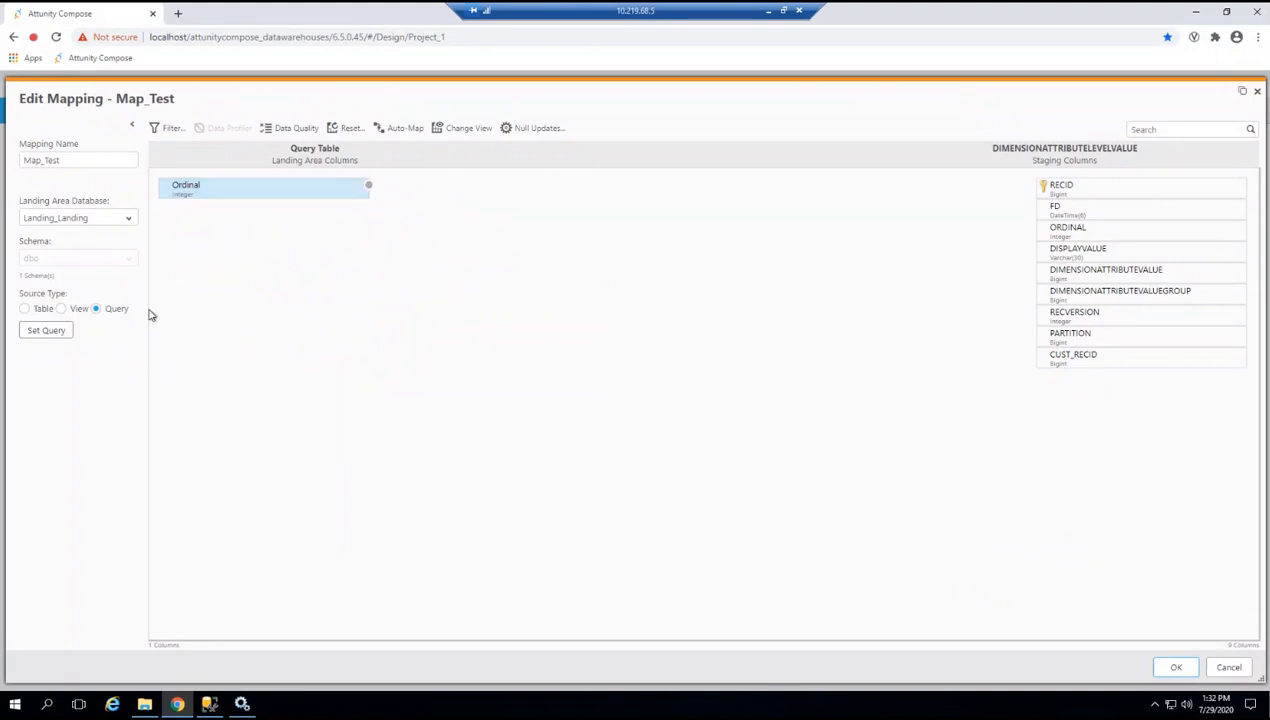
# Switch Map_Test's source type to View, check the selectable views and cancel the mapping edit.
pyautogui.click(61, 309)
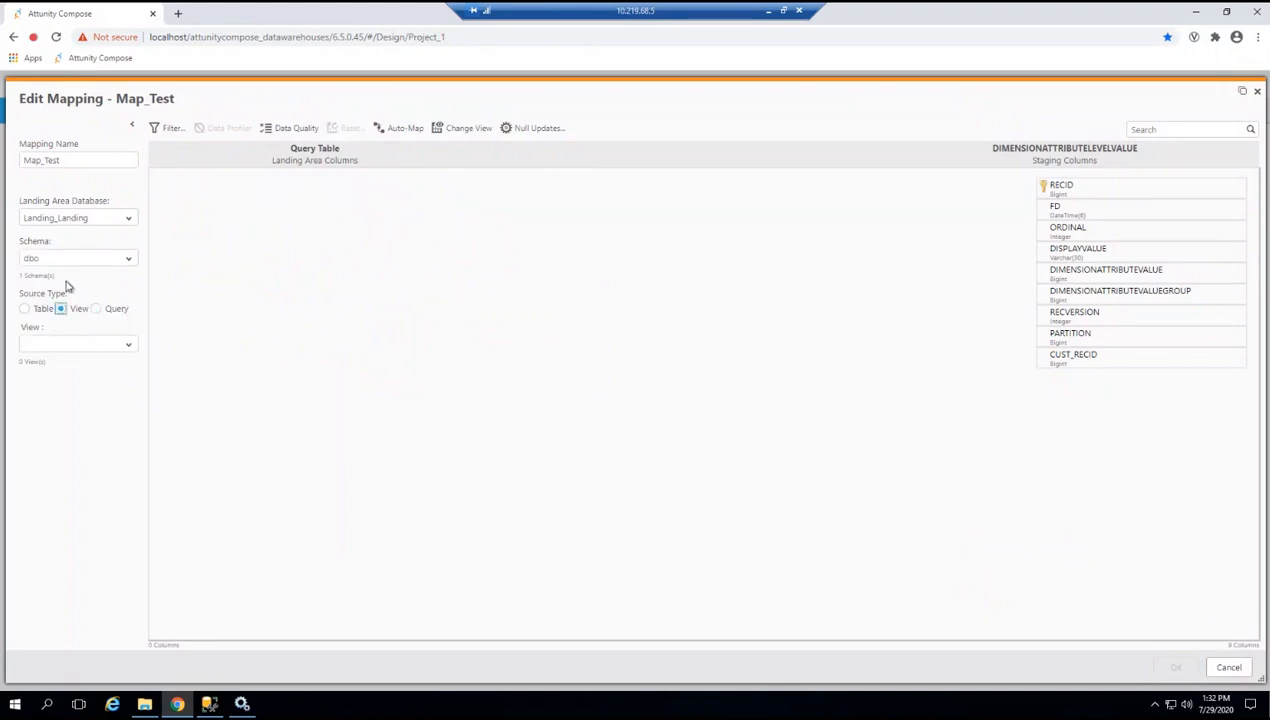
pyautogui.click(126, 347)
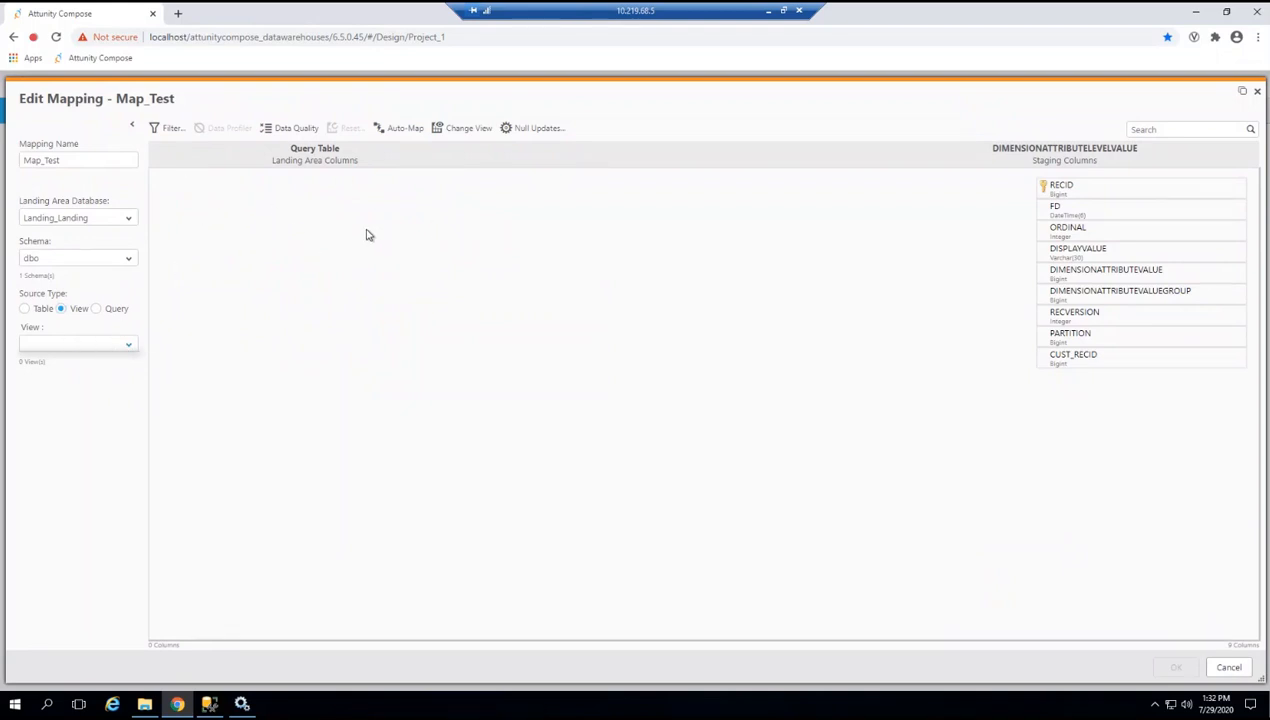
pyautogui.click(1229, 668)
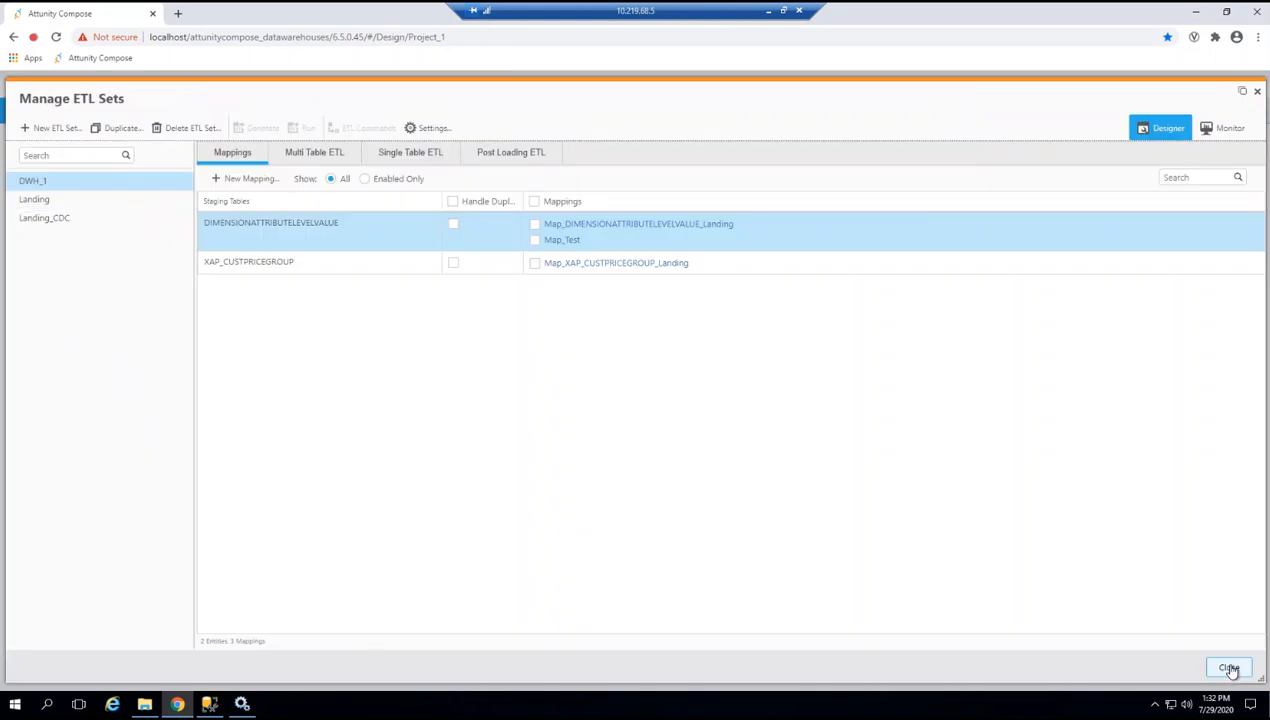
# Check the Landing set's mappings, close the ETL set manager and show the available Data Warehouse actions.
pyautogui.click(40, 199)
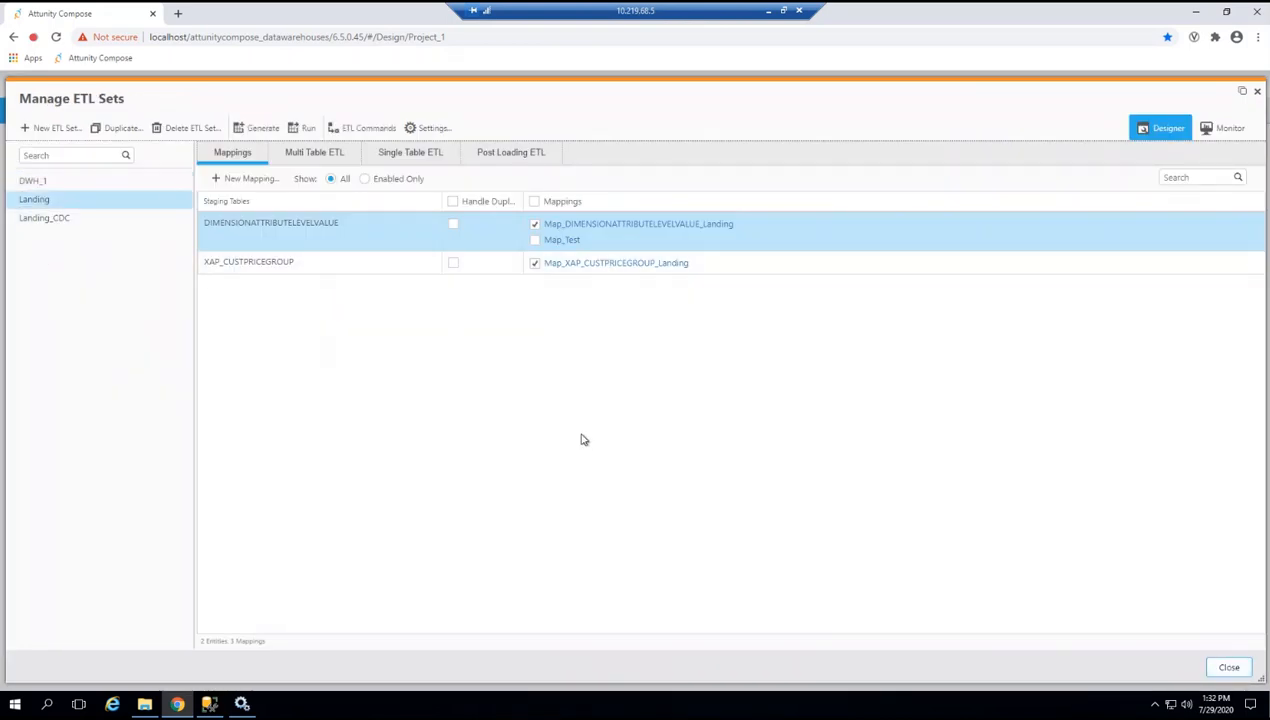
pyautogui.click(1230, 667)
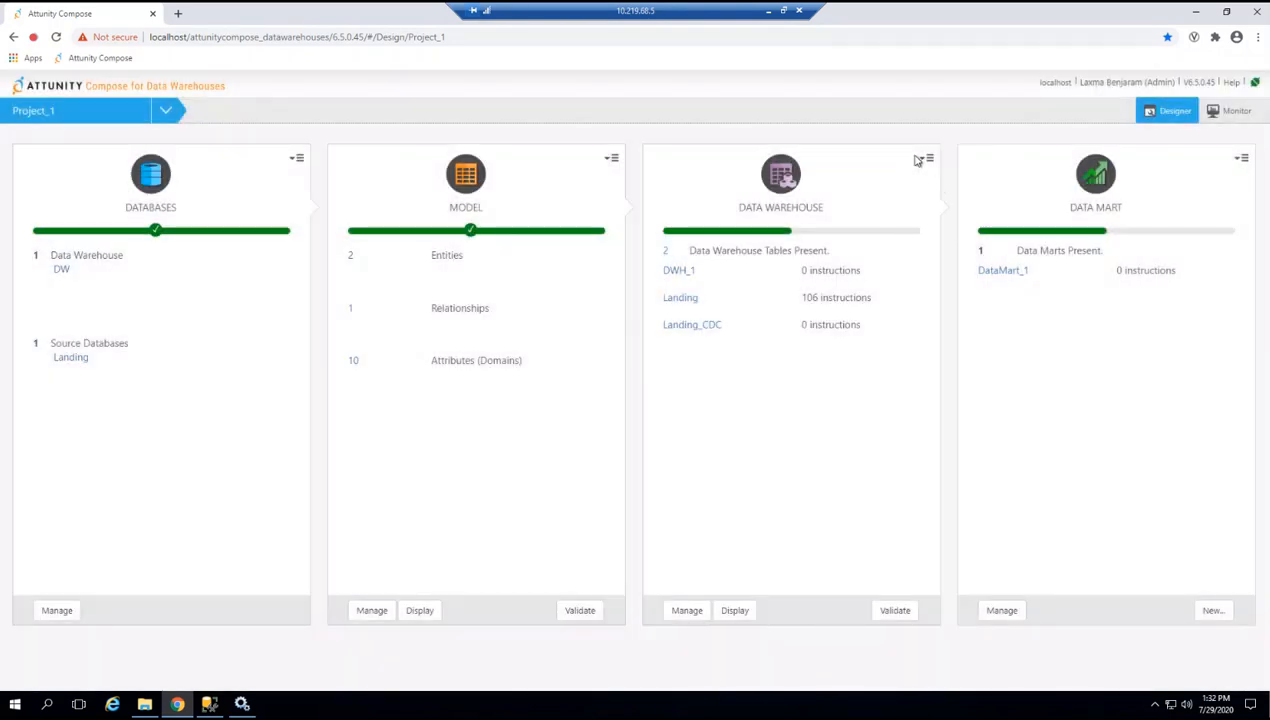
pyautogui.click(926, 160)
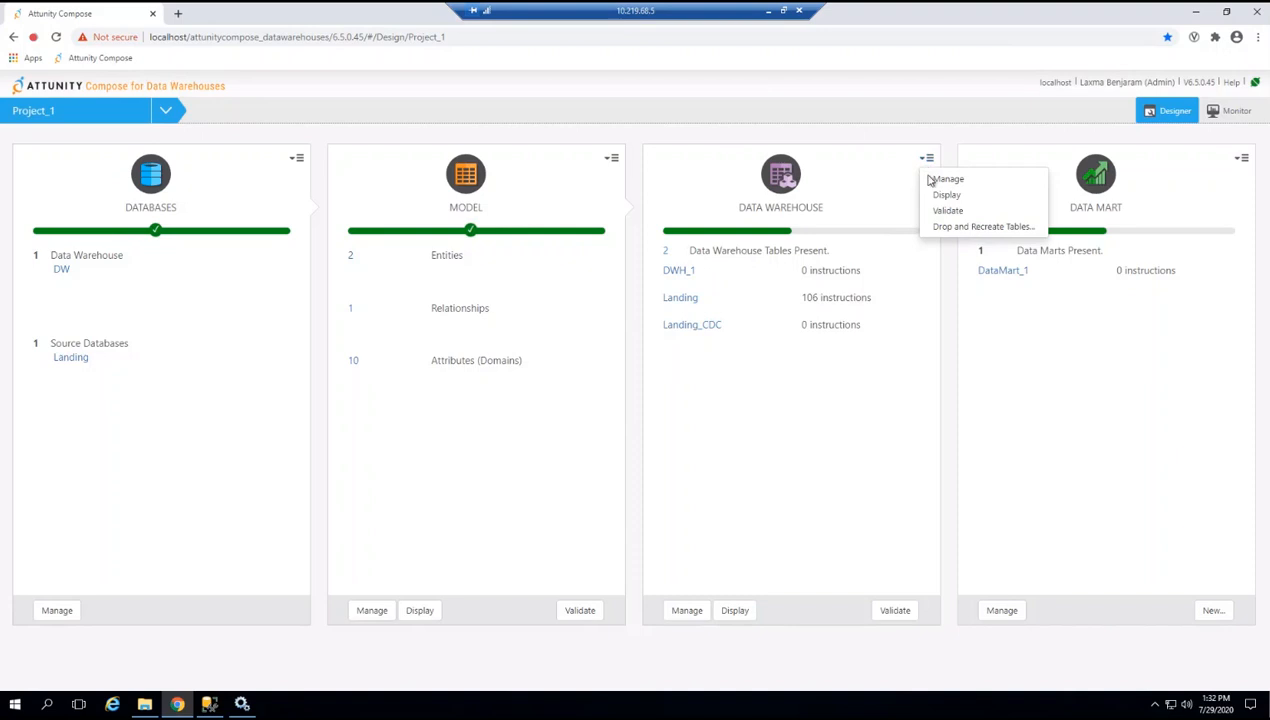
# Drop all table groups and recreate the data warehouse, data mart and logging tables, confirming the action, and validate the data warehouse.
pyautogui.click(958, 230)
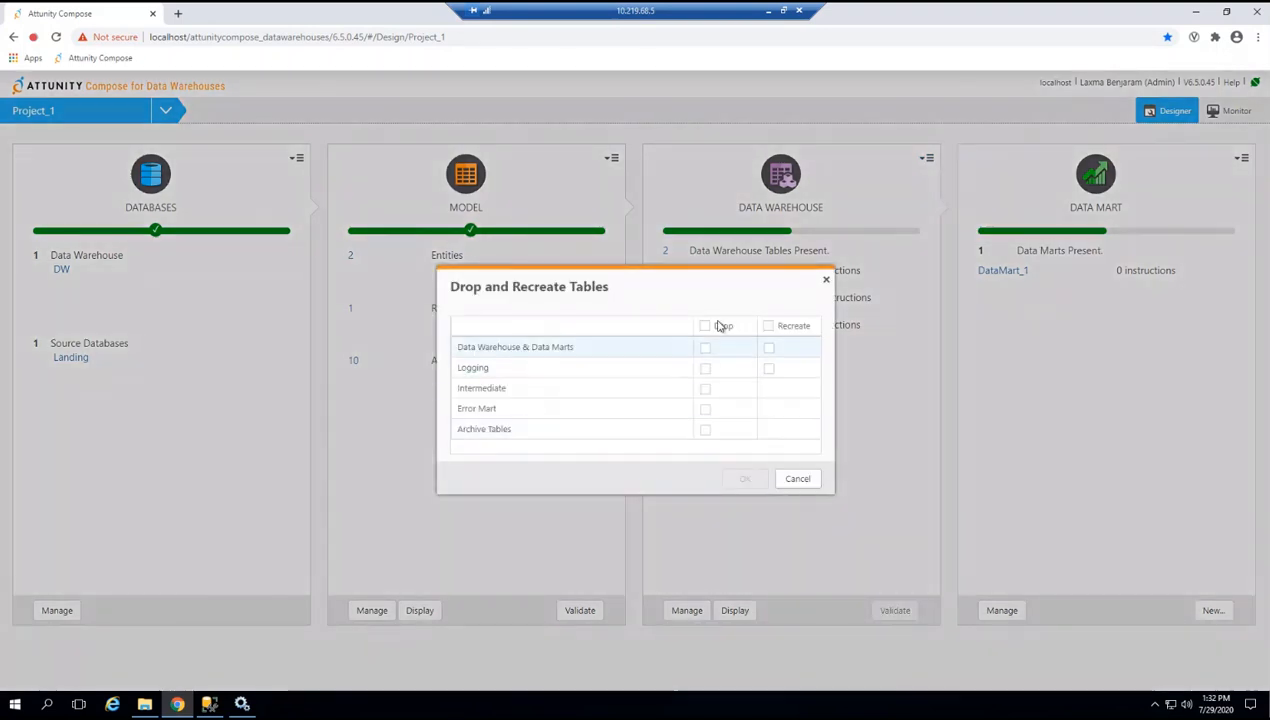
pyautogui.click(705, 326)
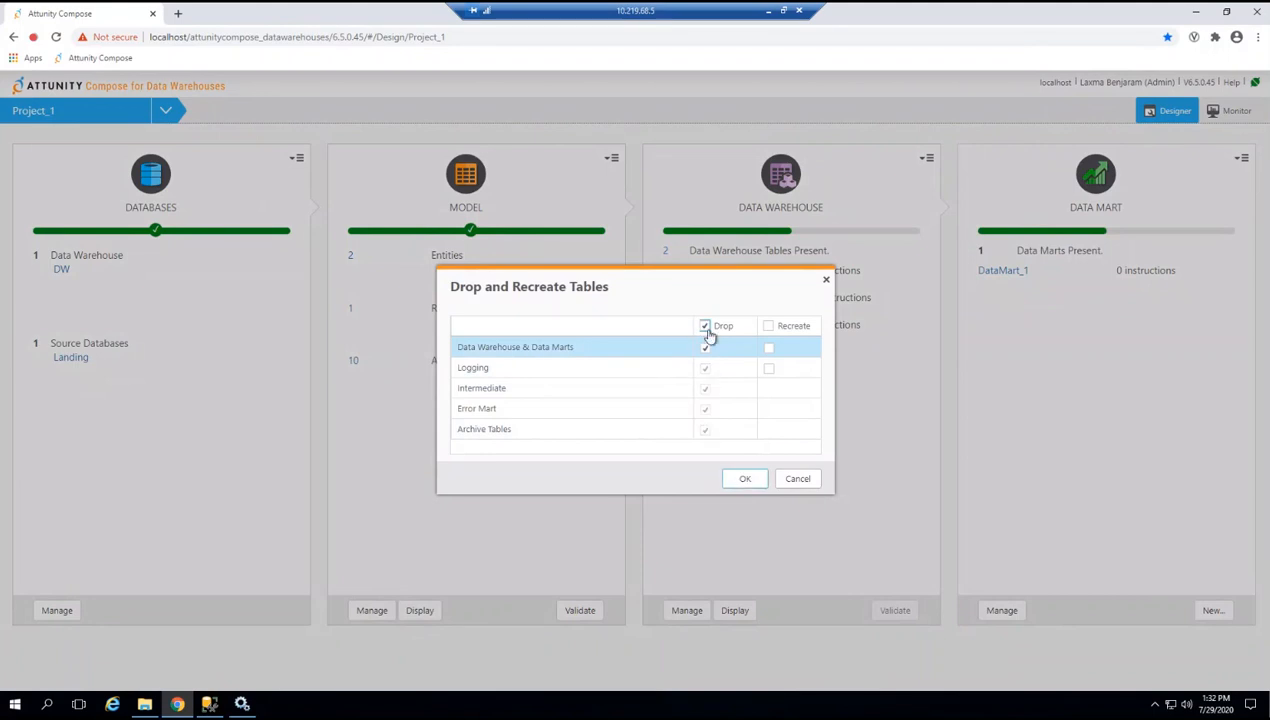
pyautogui.click(770, 328)
pyautogui.click(745, 482)
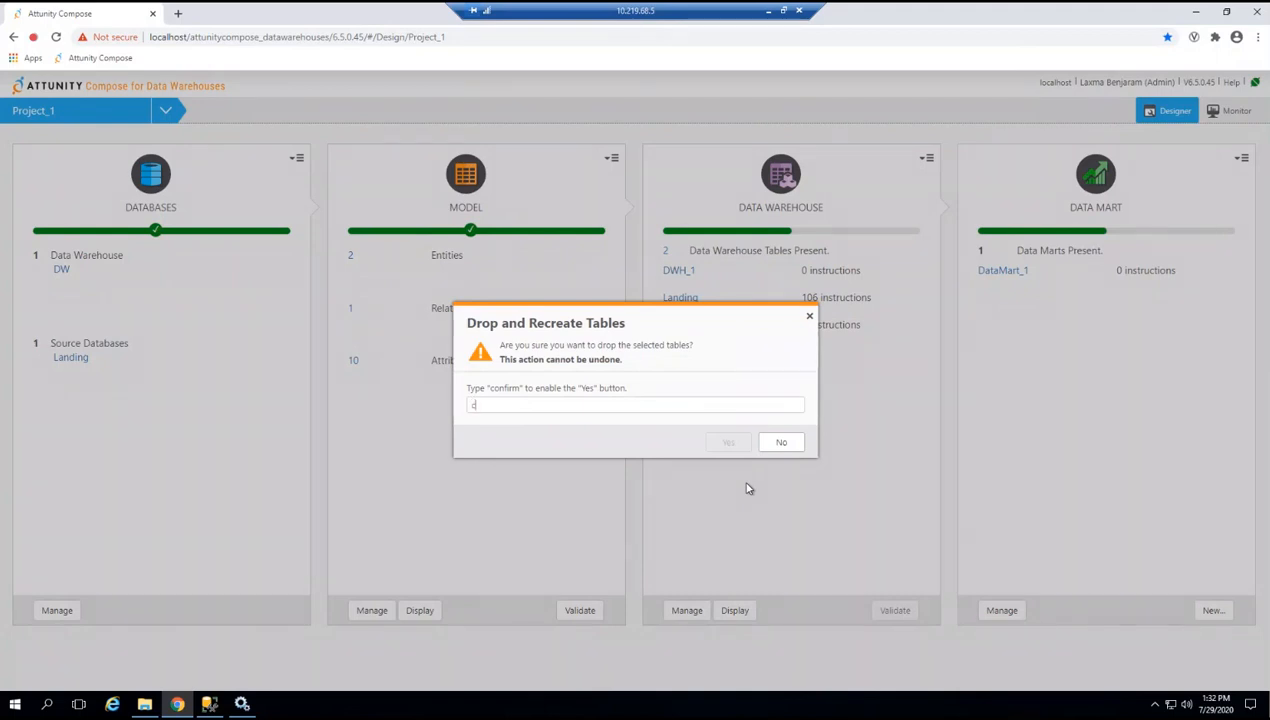
pyautogui.write('confirm')
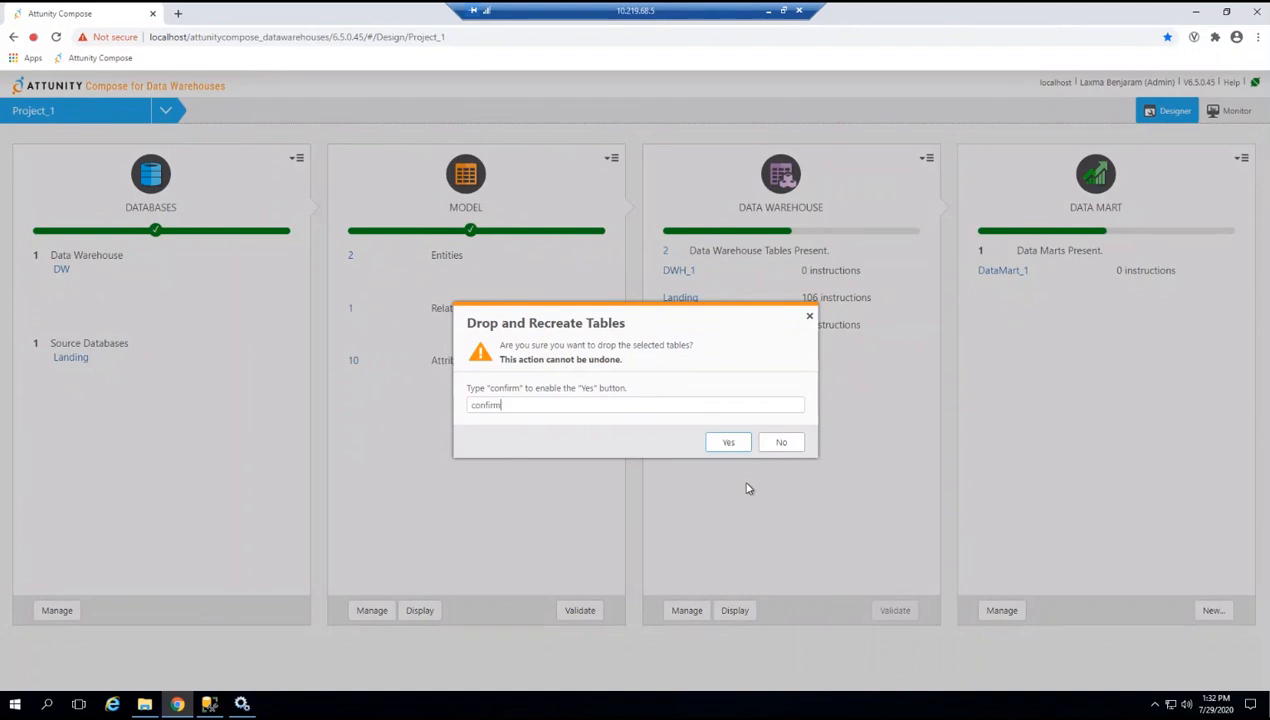
pyautogui.click(729, 443)
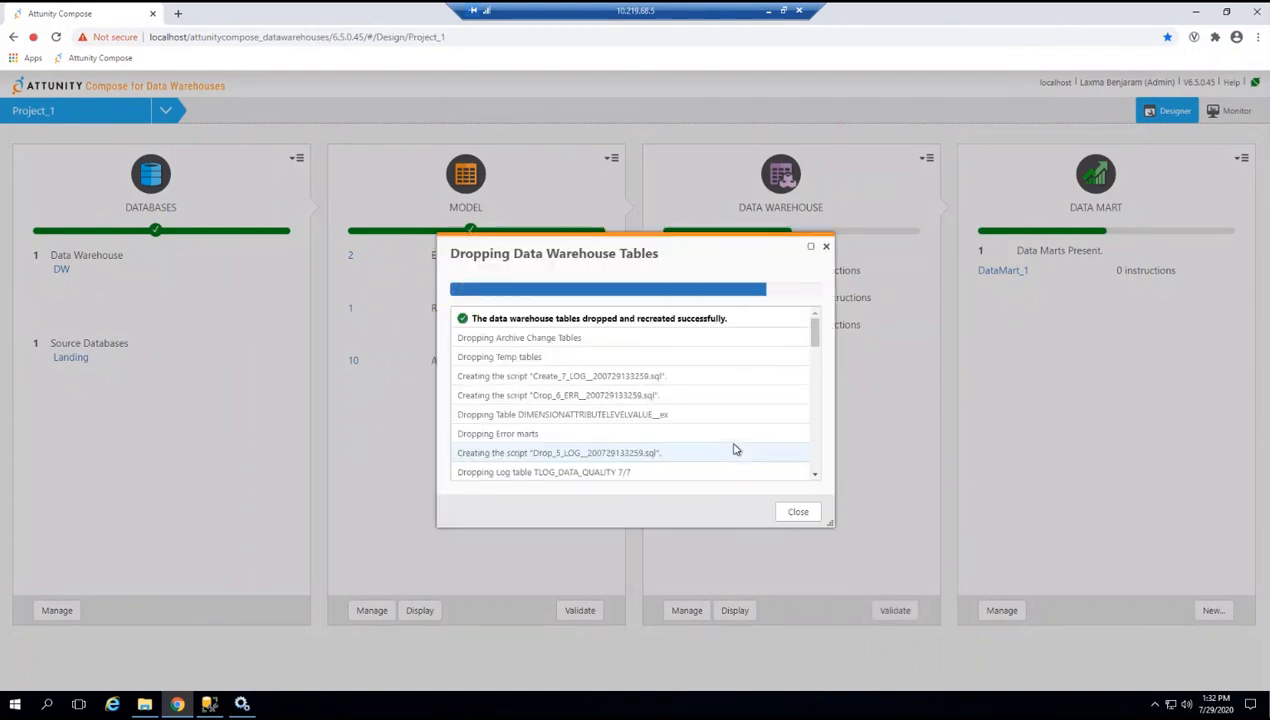
pyautogui.click(797, 511)
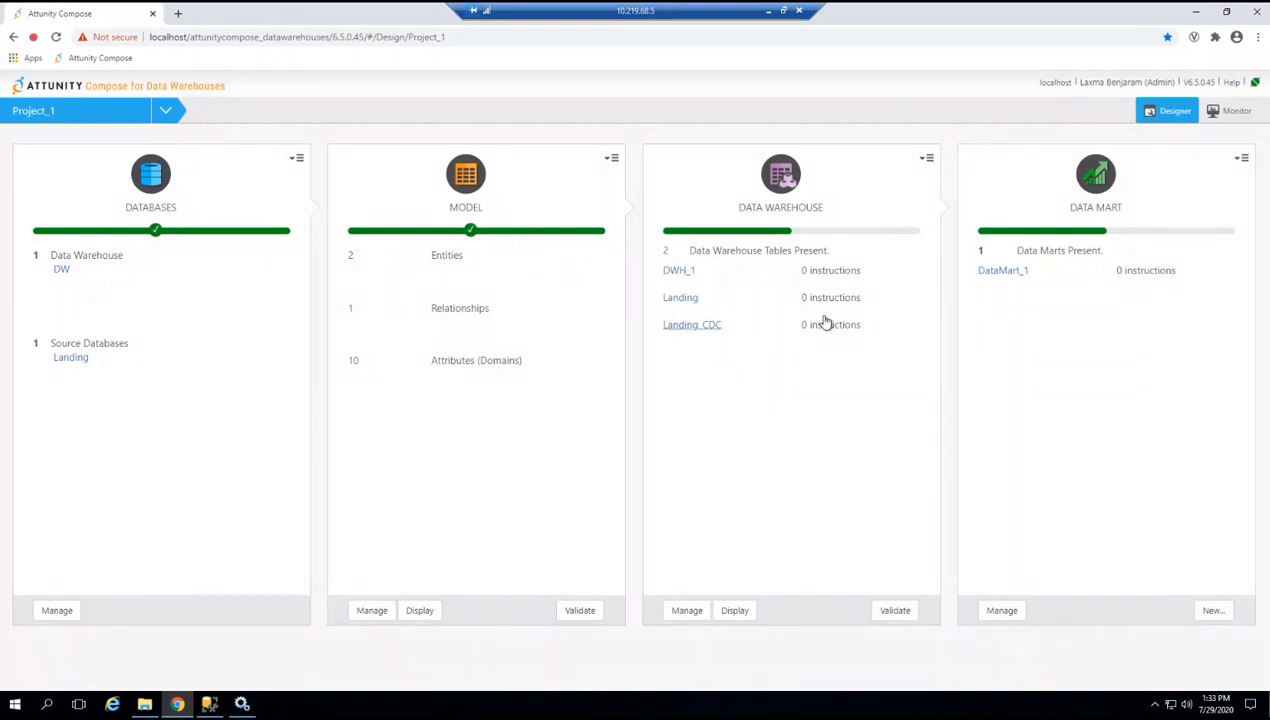
pyautogui.click(894, 612)
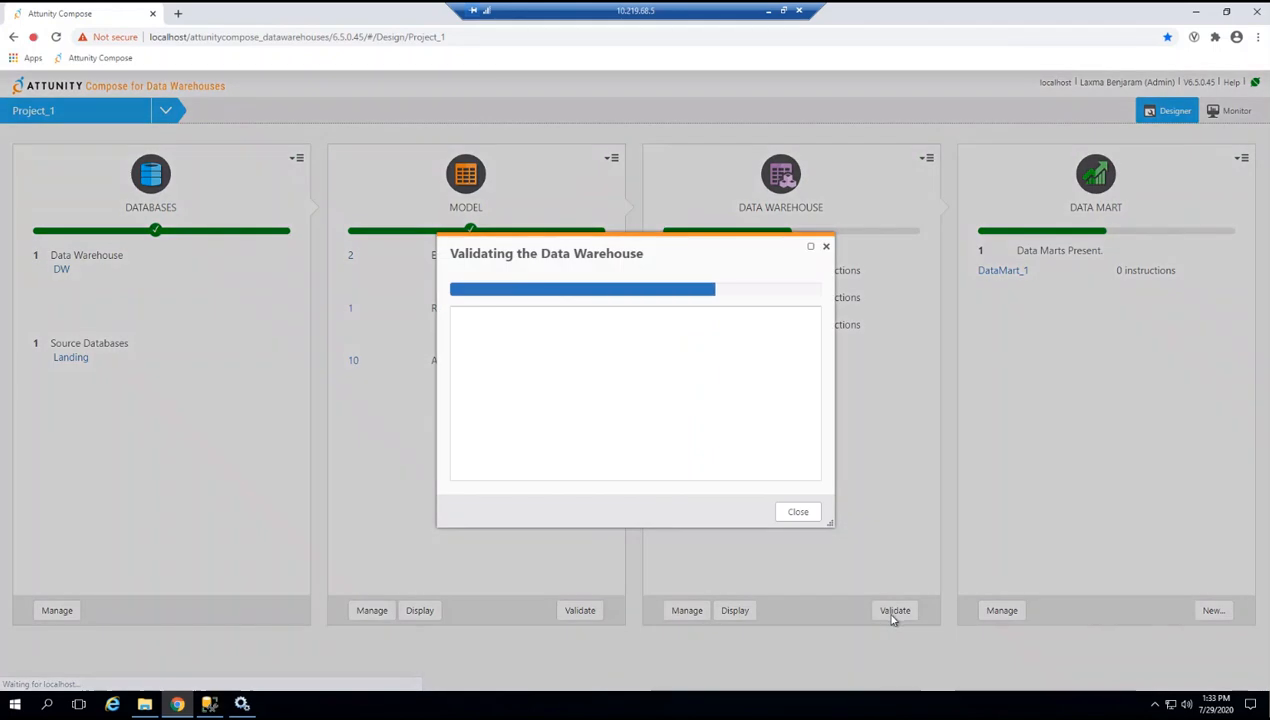
pyautogui.click(798, 513)
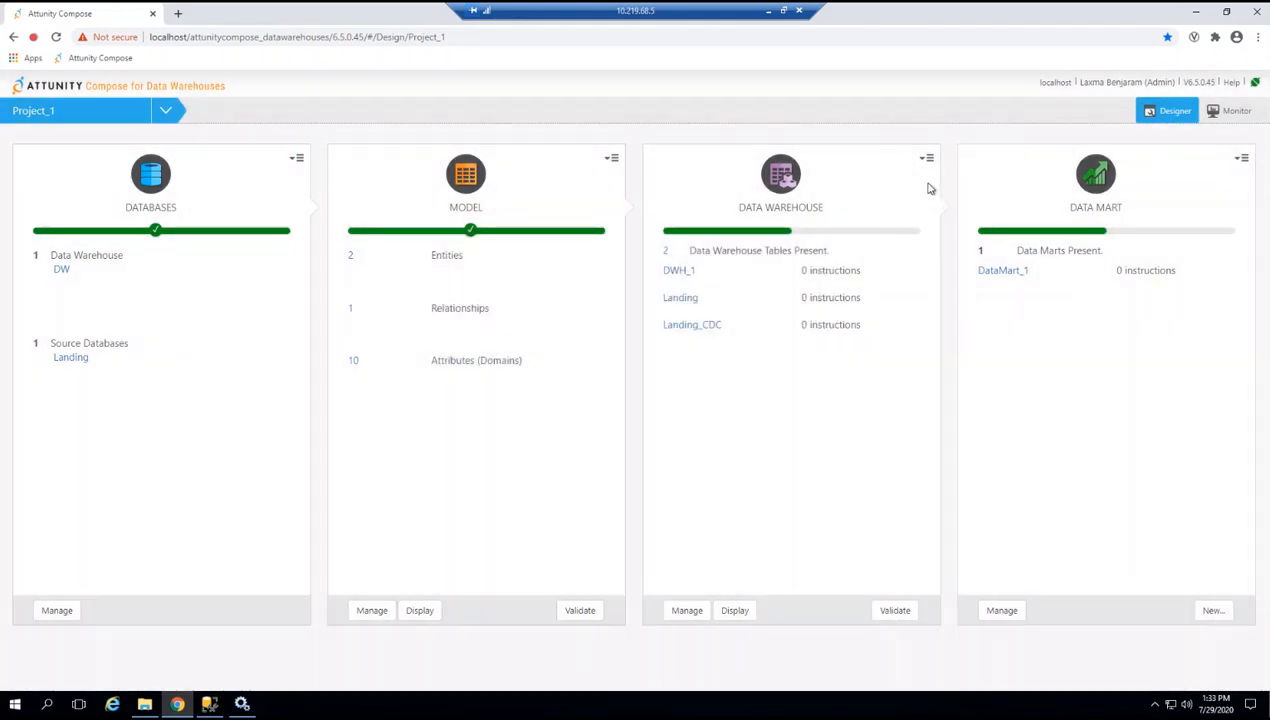
# Generate the ETL instructions for the Landing ETL set and review the generation log.
pyautogui.click(926, 160)
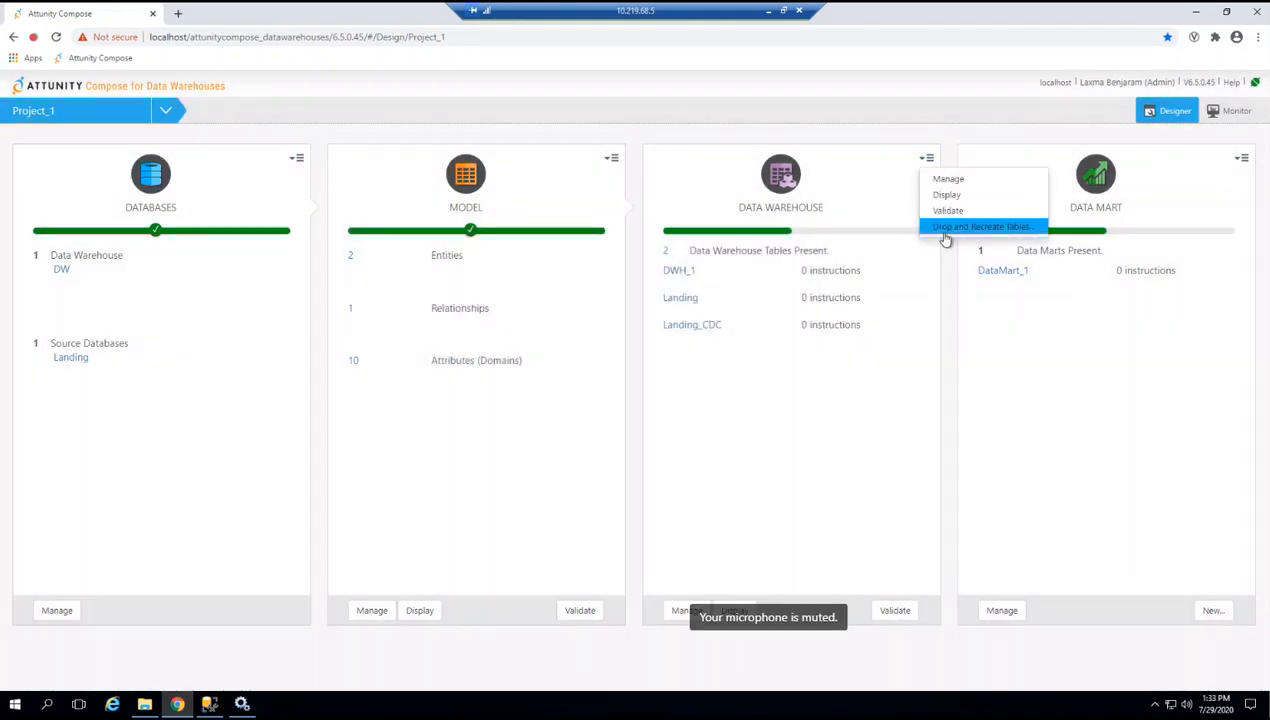
pyautogui.click(950, 180)
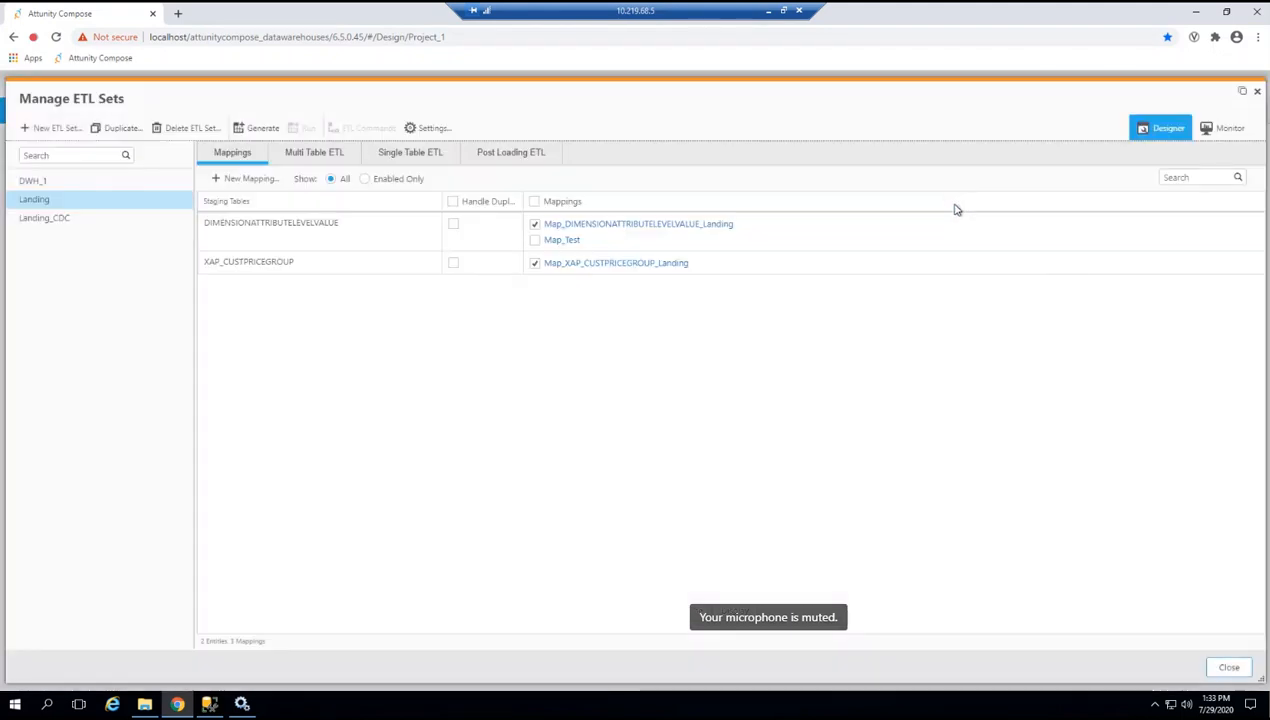
pyautogui.click(258, 135)
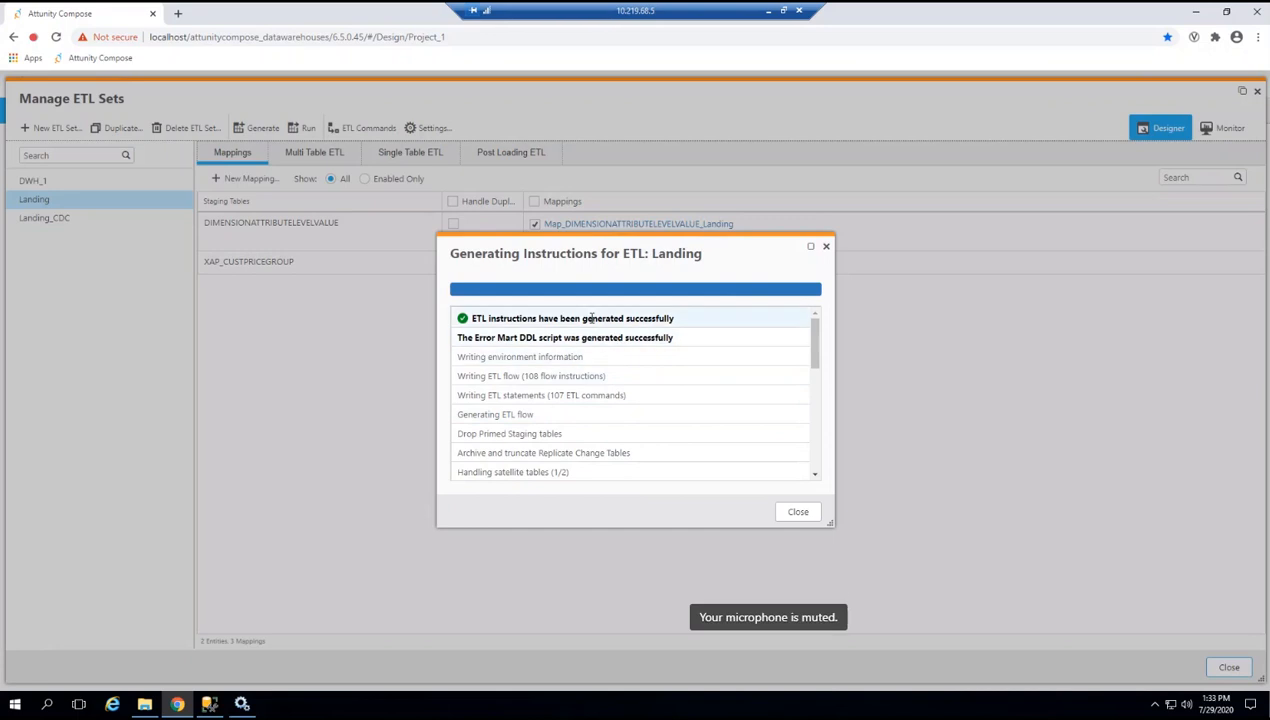
pyautogui.doubleClick(500, 356)
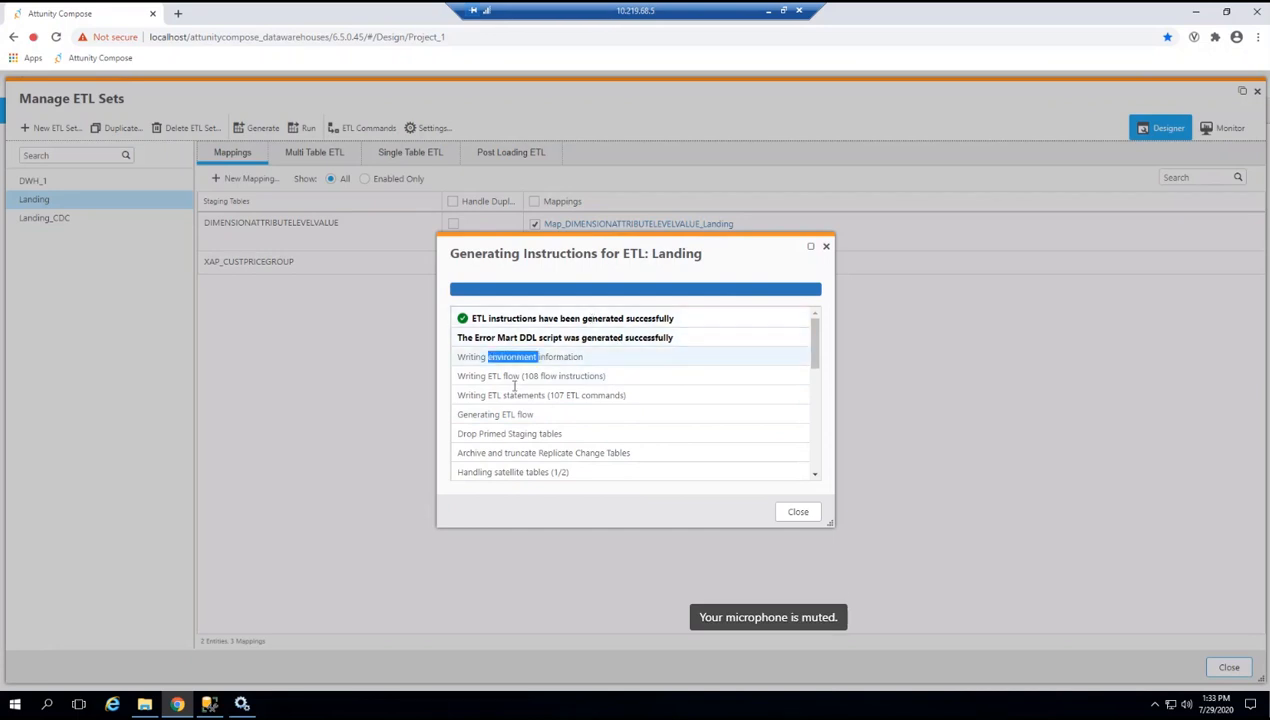
pyautogui.moveTo(816, 340); pyautogui.dragTo(802, 378)
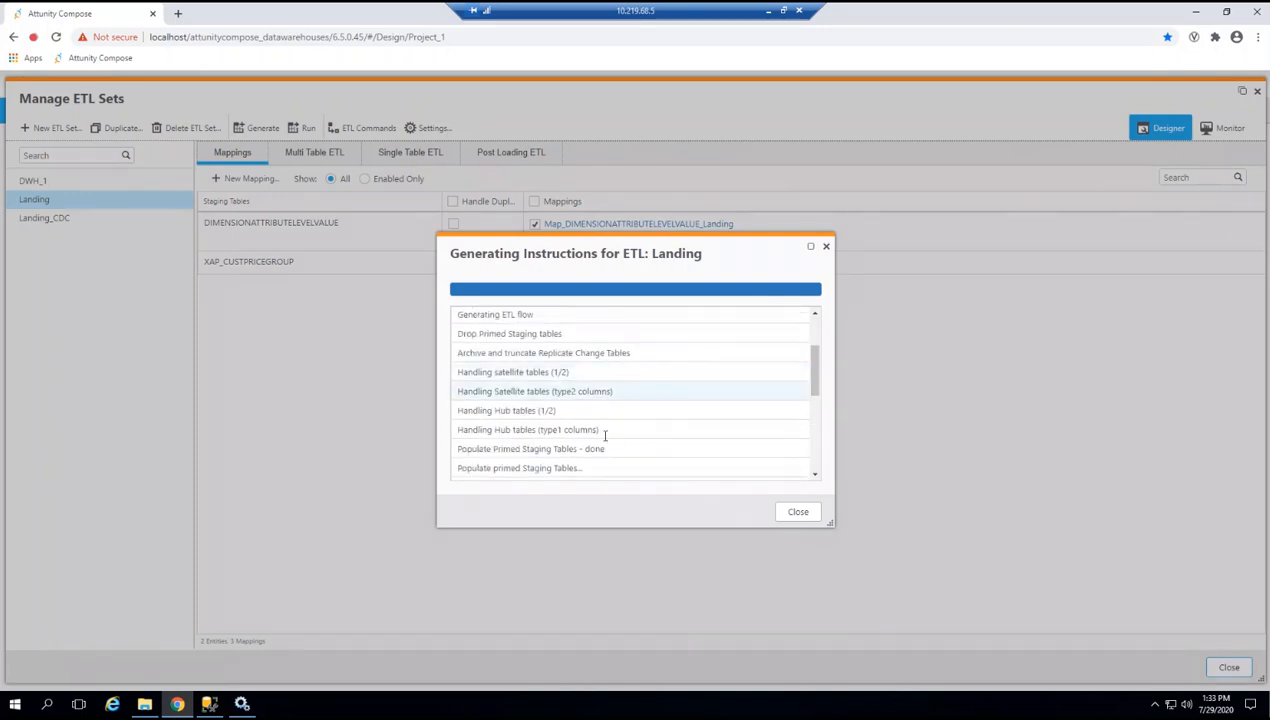
pyautogui.scroll(-3, 606, 444)
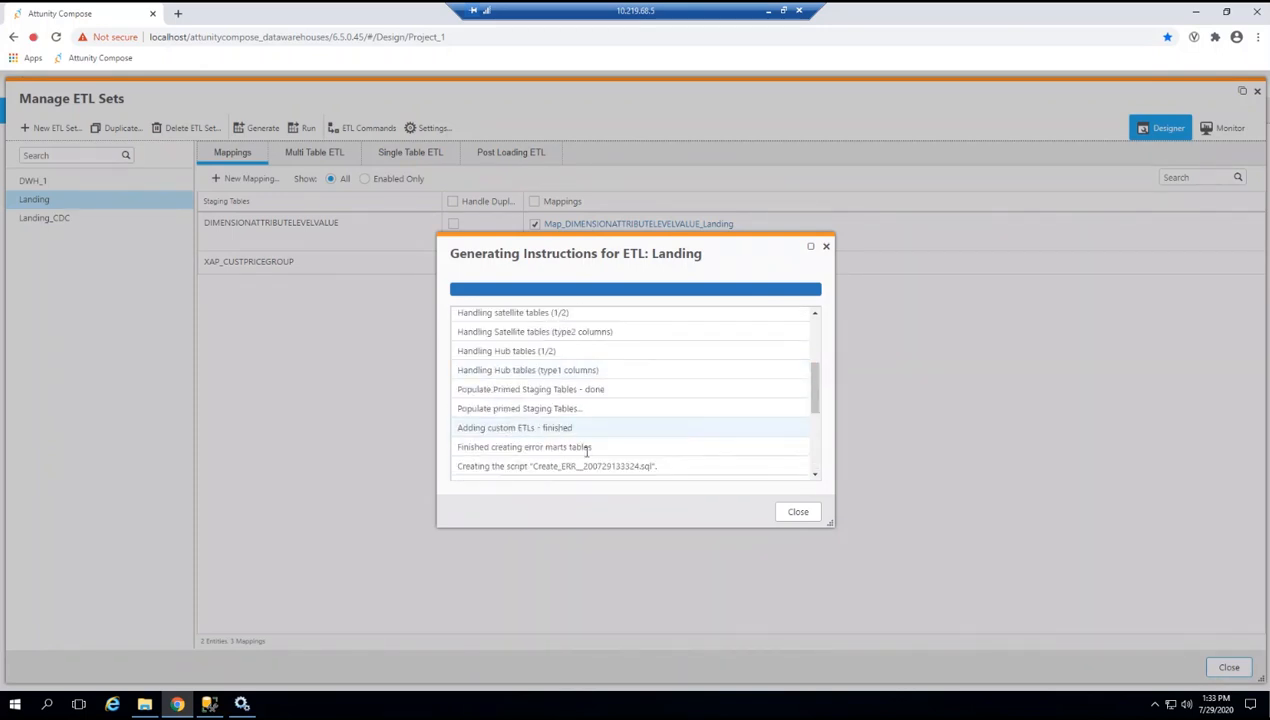
pyautogui.click(796, 513)
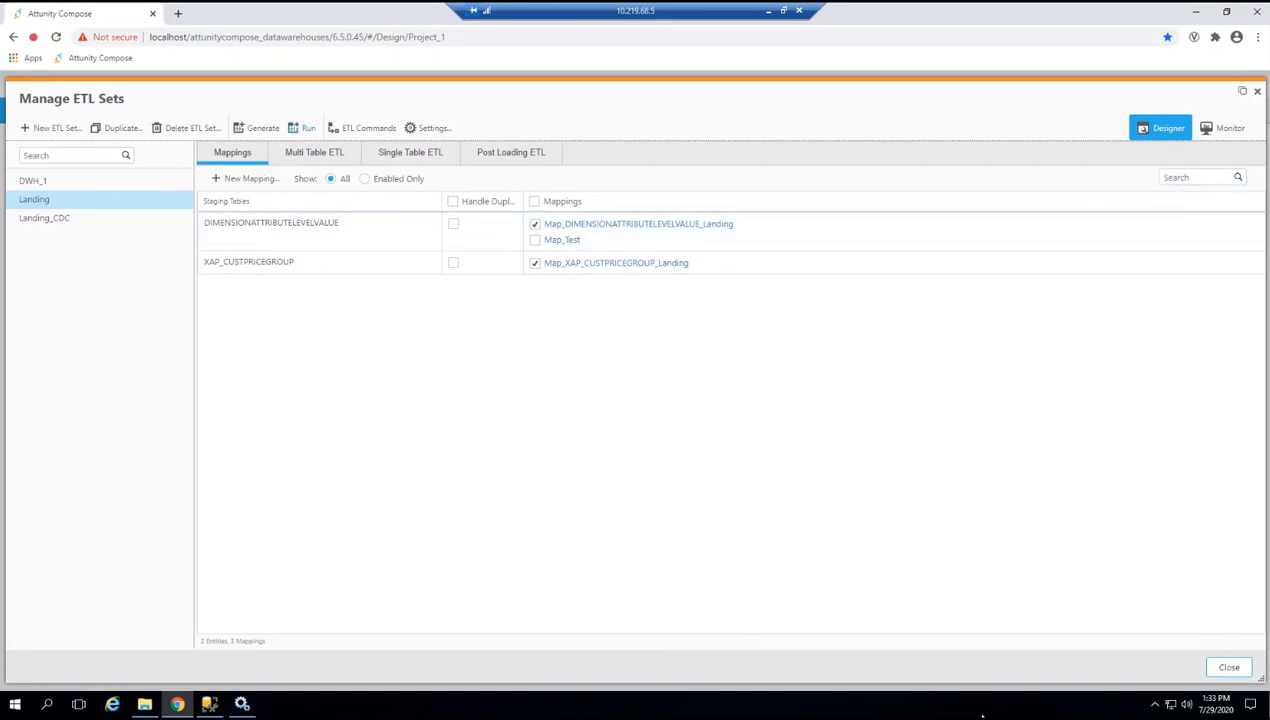
# Run the Landing ETL set and inspect the rows reported in its DIMENSIONATTRIBUTELEVELVALUE__ex error mart table.
pyautogui.click(301, 129)
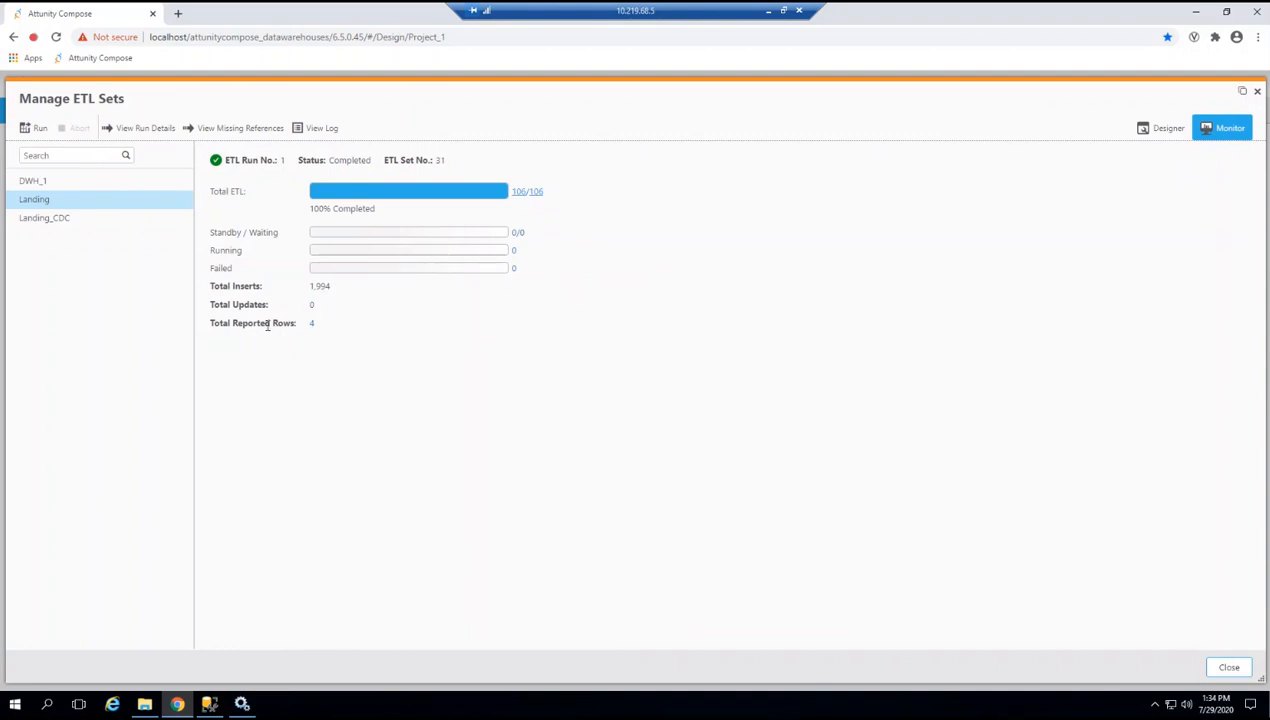
pyautogui.click(312, 325)
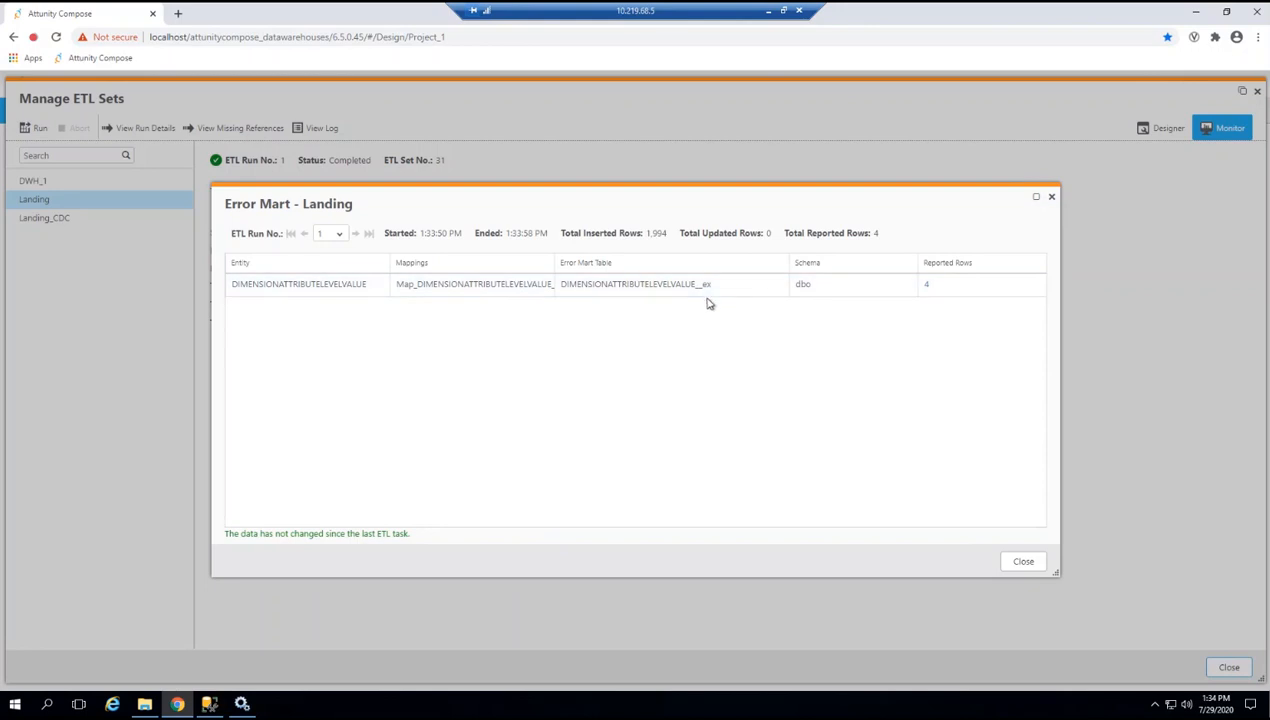
pyautogui.moveTo(712, 286); pyautogui.dragTo(643, 285)
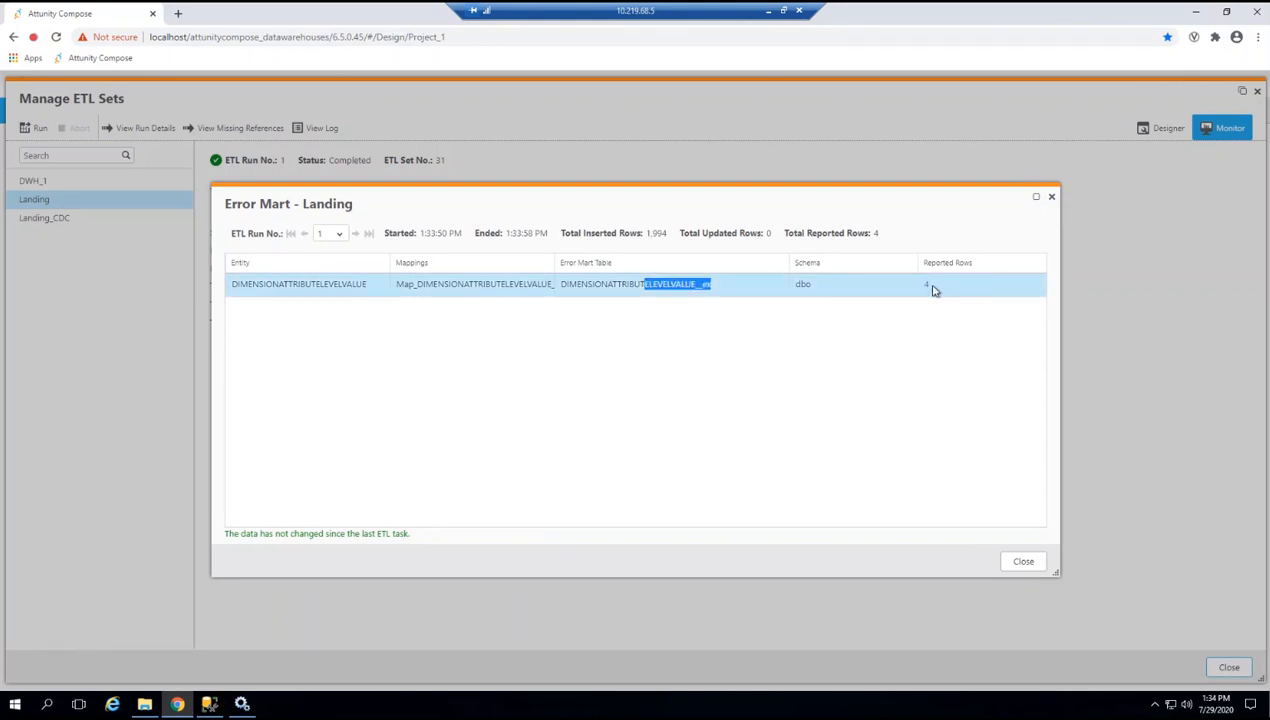
pyautogui.click(927, 287)
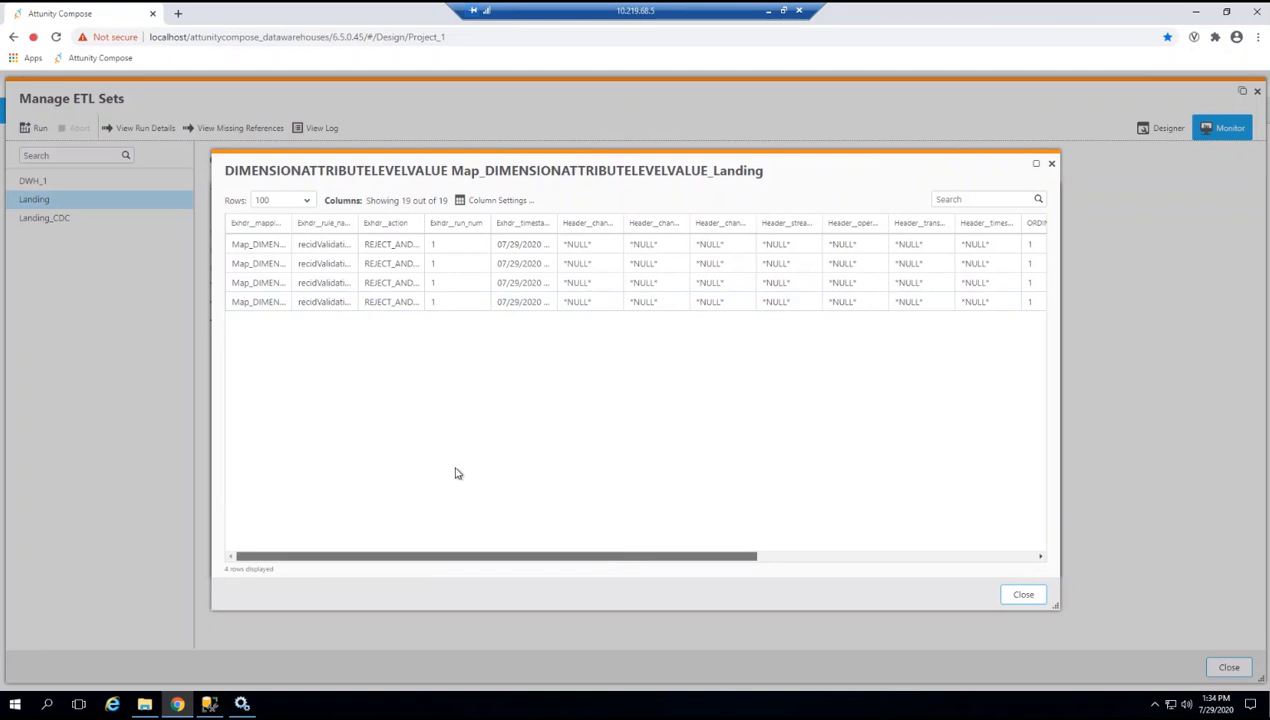
pyautogui.moveTo(490, 557); pyautogui.dragTo(831, 575)
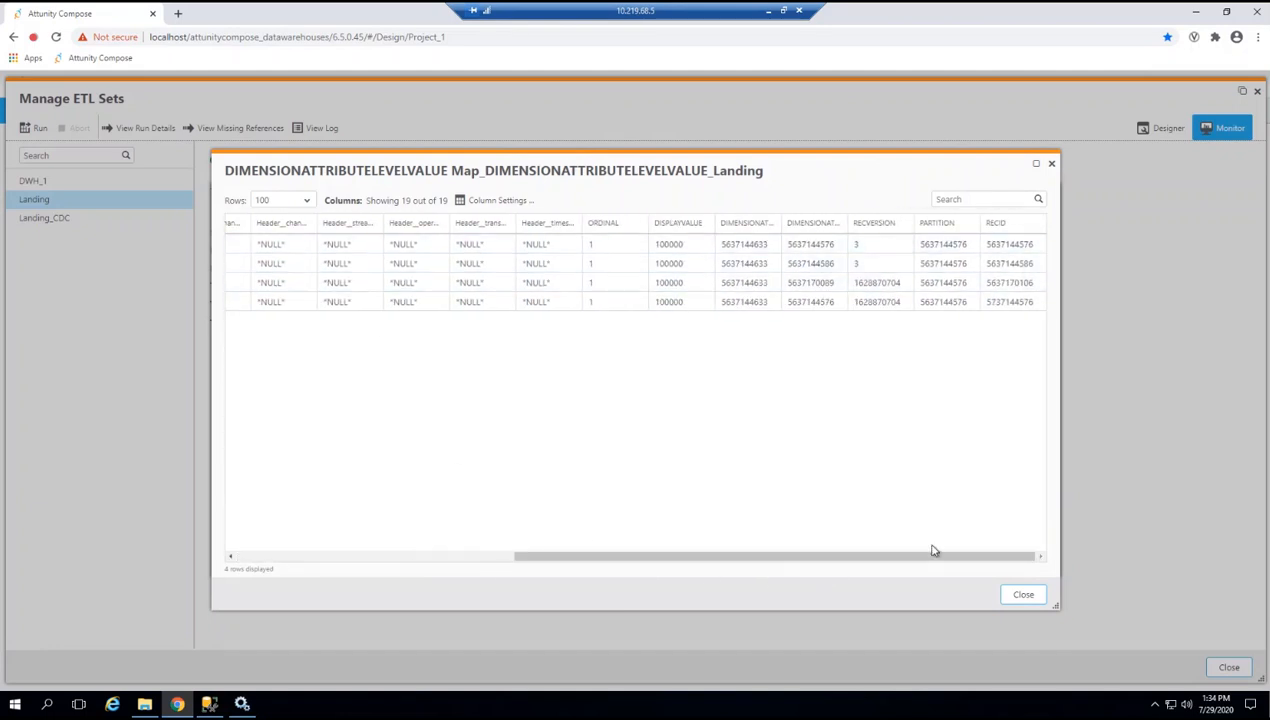
pyautogui.click(1013, 597)
# In SQL Server Management Studio, select the top 1000 rows of LandingDB_Dev's DIMENSIONATTRIBUTELEVELVALUE__ex table and examine their RECVERSION values.
pyautogui.click(218, 705)
pyautogui.click(221, 302)
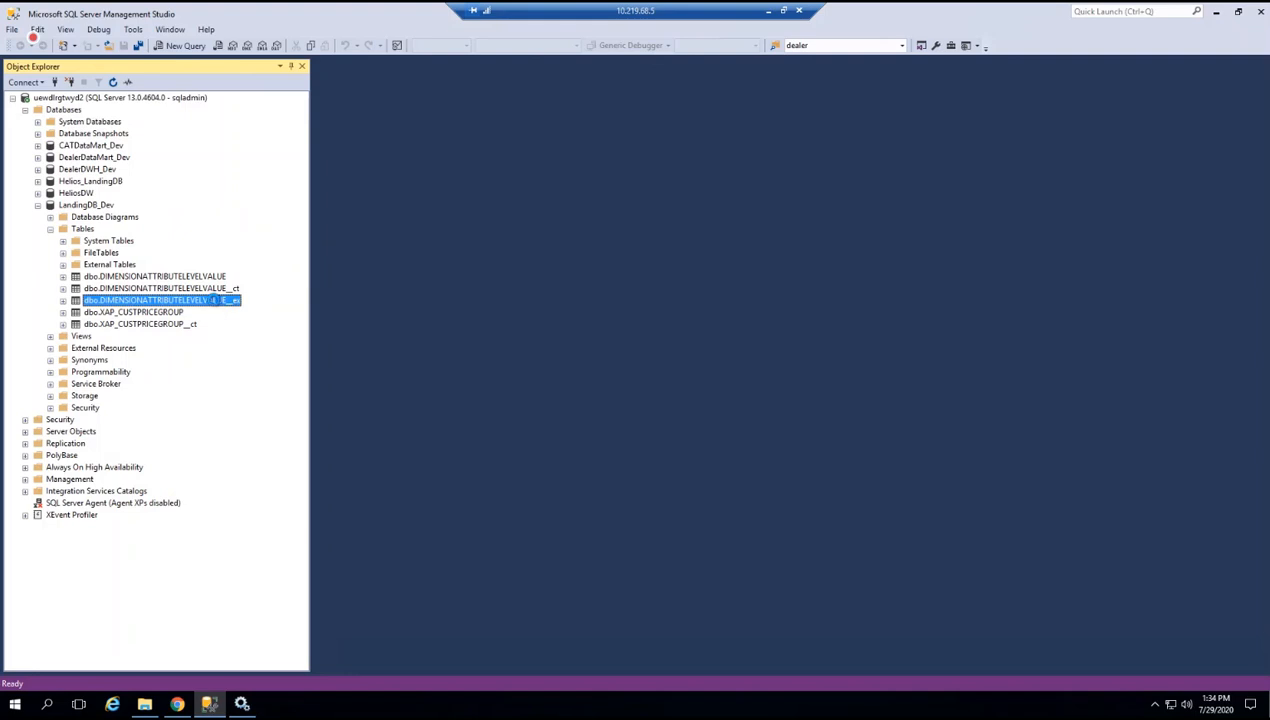
pyautogui.rightClick(213, 300)
pyautogui.click(282, 341)
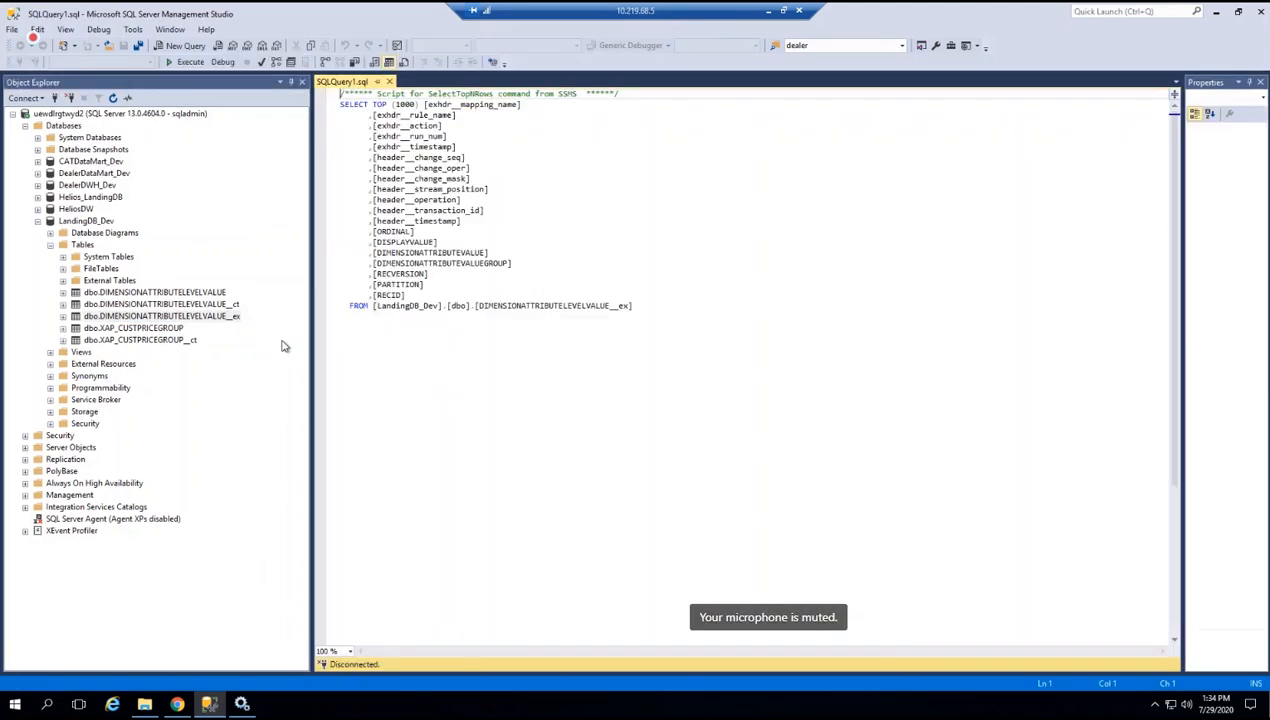
pyautogui.moveTo(527, 653); pyautogui.dragTo(600, 652)
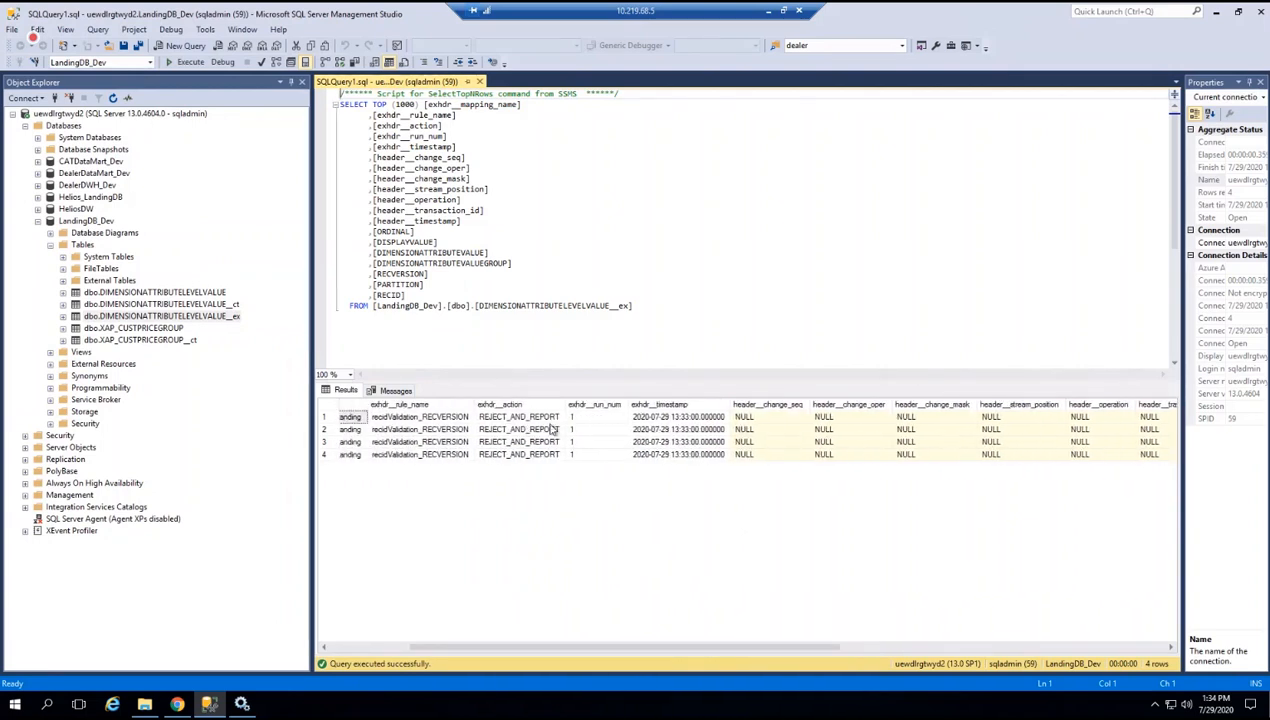
pyautogui.moveTo(730, 655); pyautogui.dragTo(1065, 655)
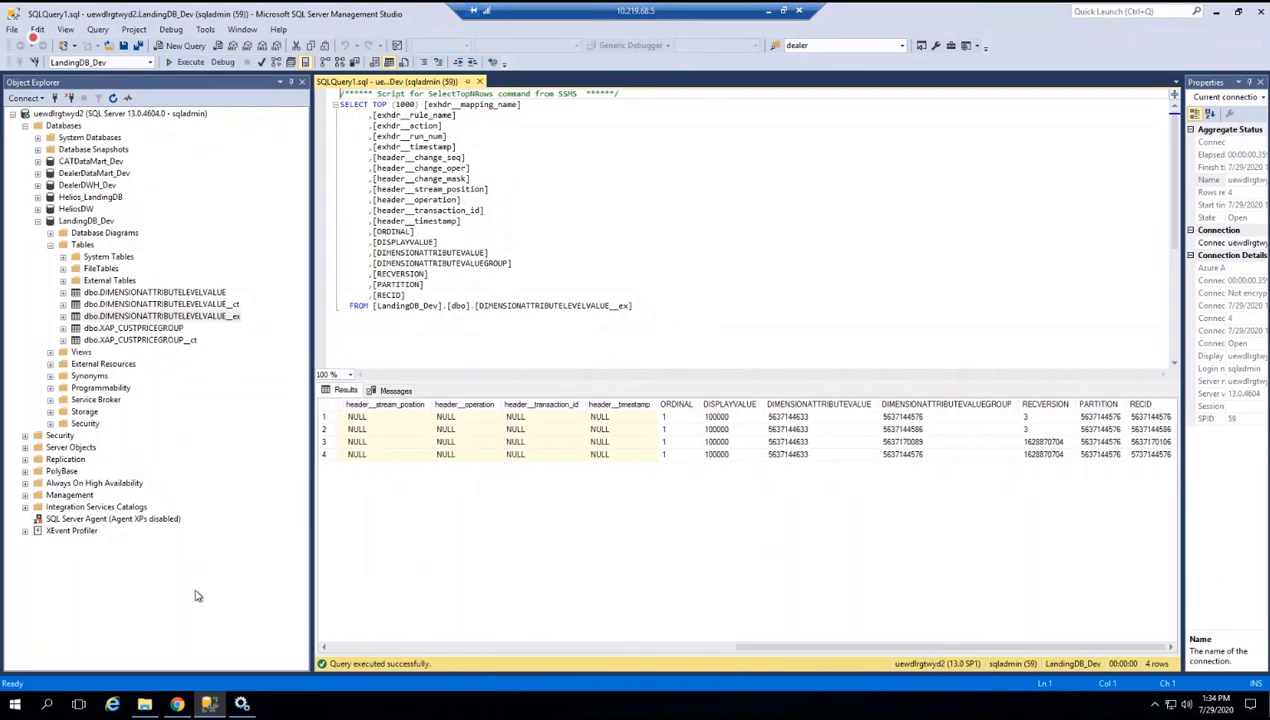
pyautogui.click(1044, 455)
pyautogui.click(1043, 440)
pyautogui.click(1036, 420)
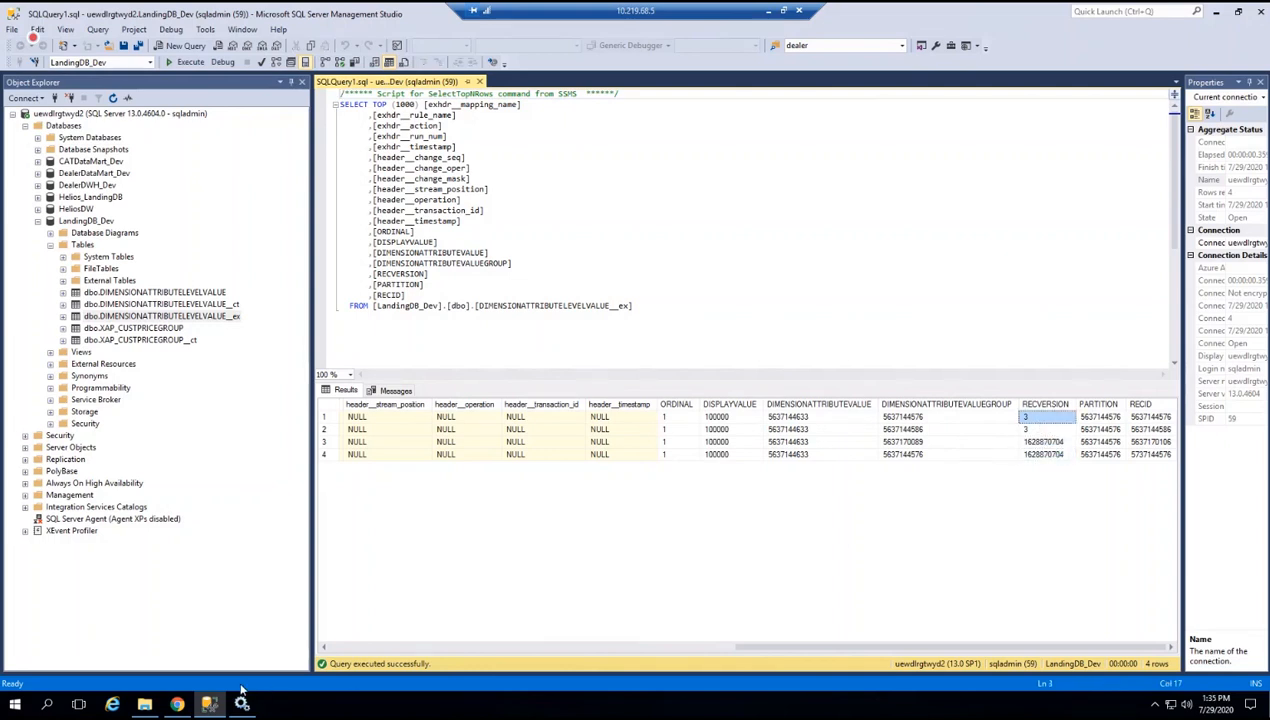
# Switch back to Attunity Compose and close the Landing error mart and the ETL set manager.
pyautogui.click(190, 705)
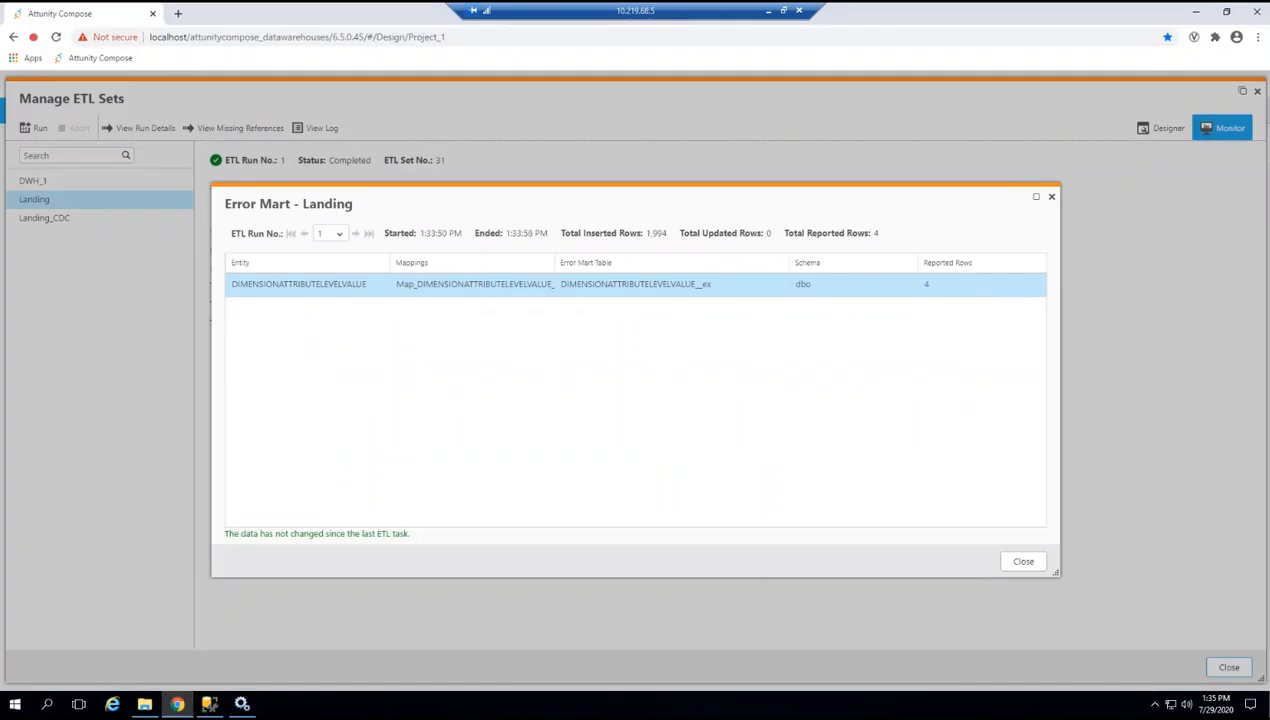
pyautogui.click(1021, 562)
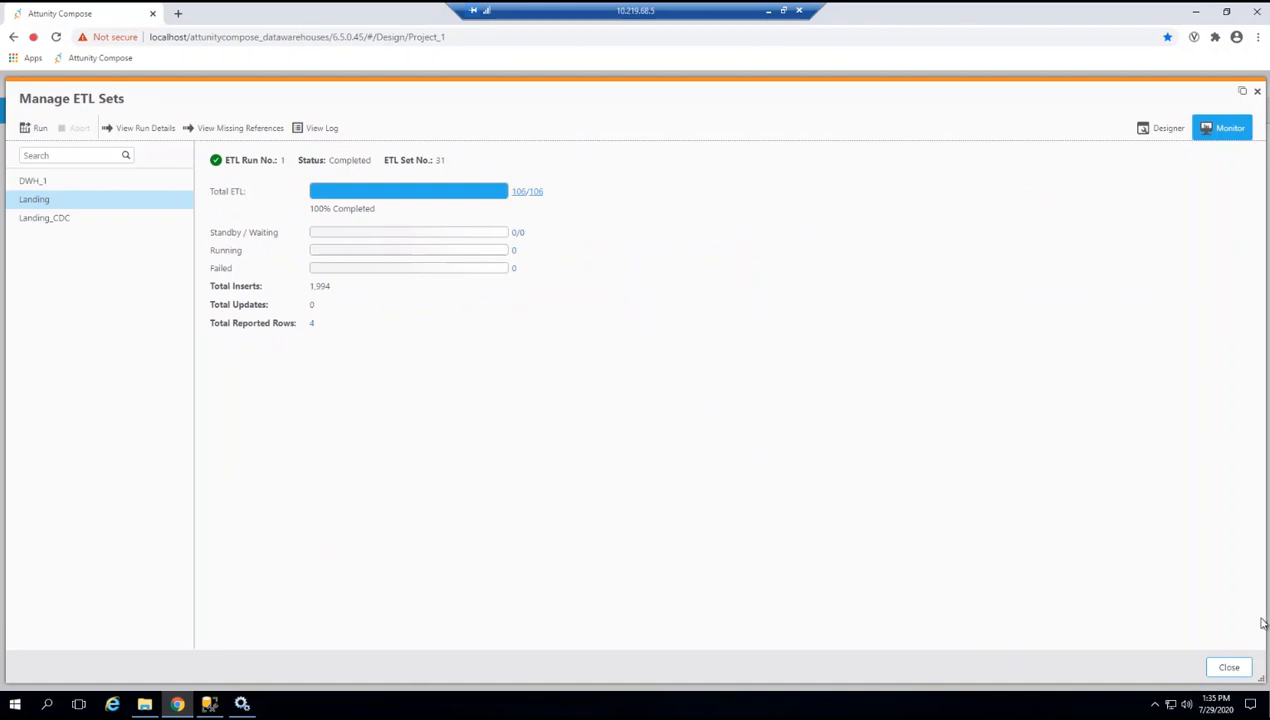
pyautogui.click(1228, 667)
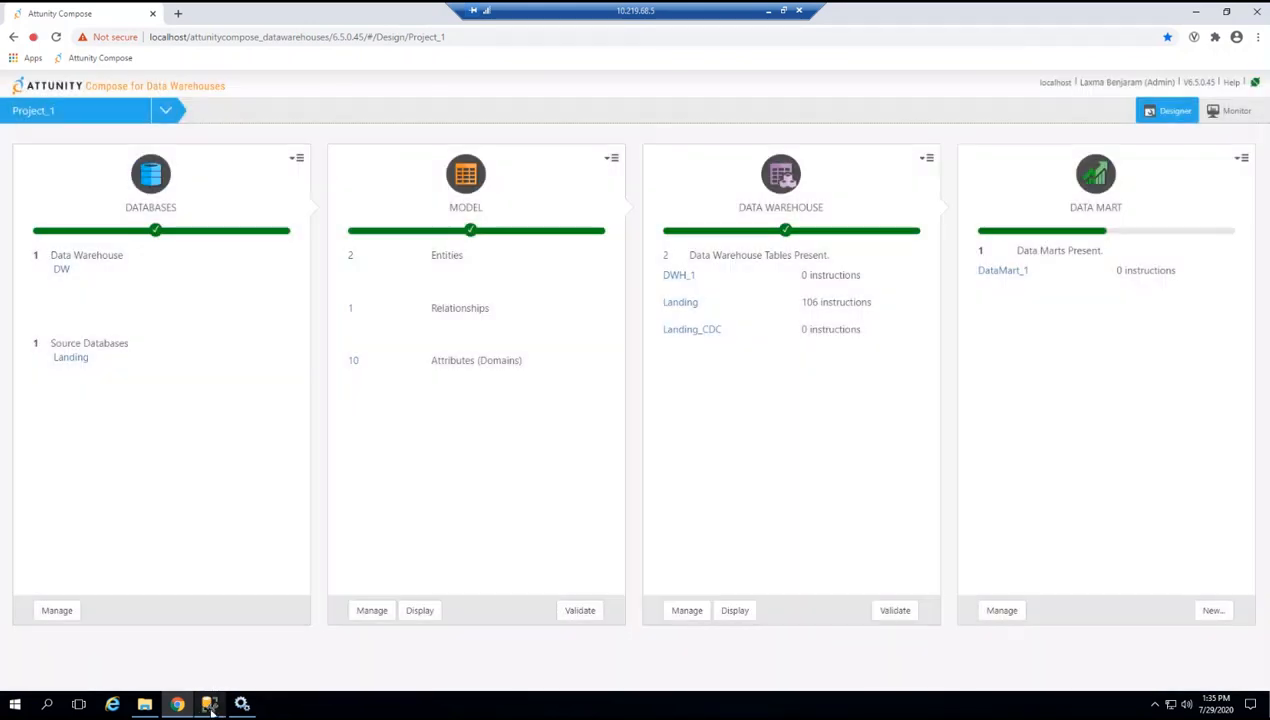
# In SQL Server Management Studio, select the top 1000 rows of DealerDWH_Dev's TDWH_DIMENSIONATTRIBUTELEVELVALUE_HUB and TDWH_DIMENSIONATTRIBUTEVALUESET_HUB tables.
pyautogui.click(211, 705)
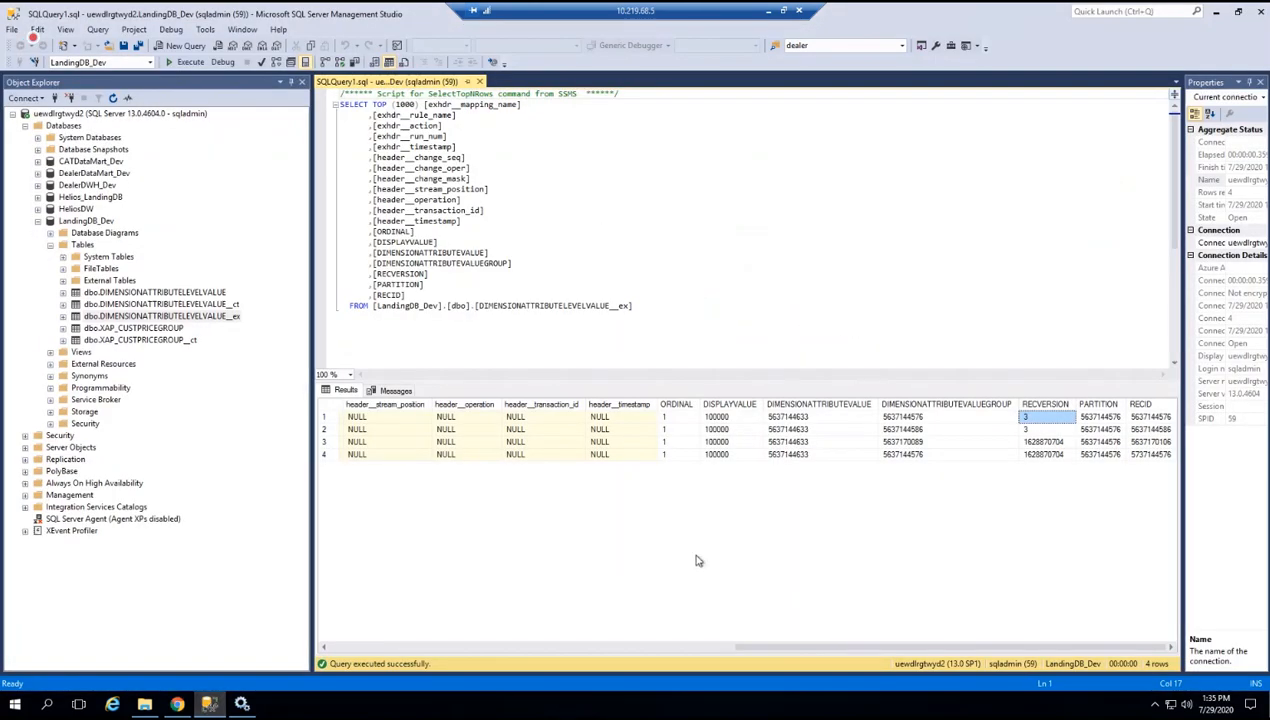
pyautogui.click(37, 186)
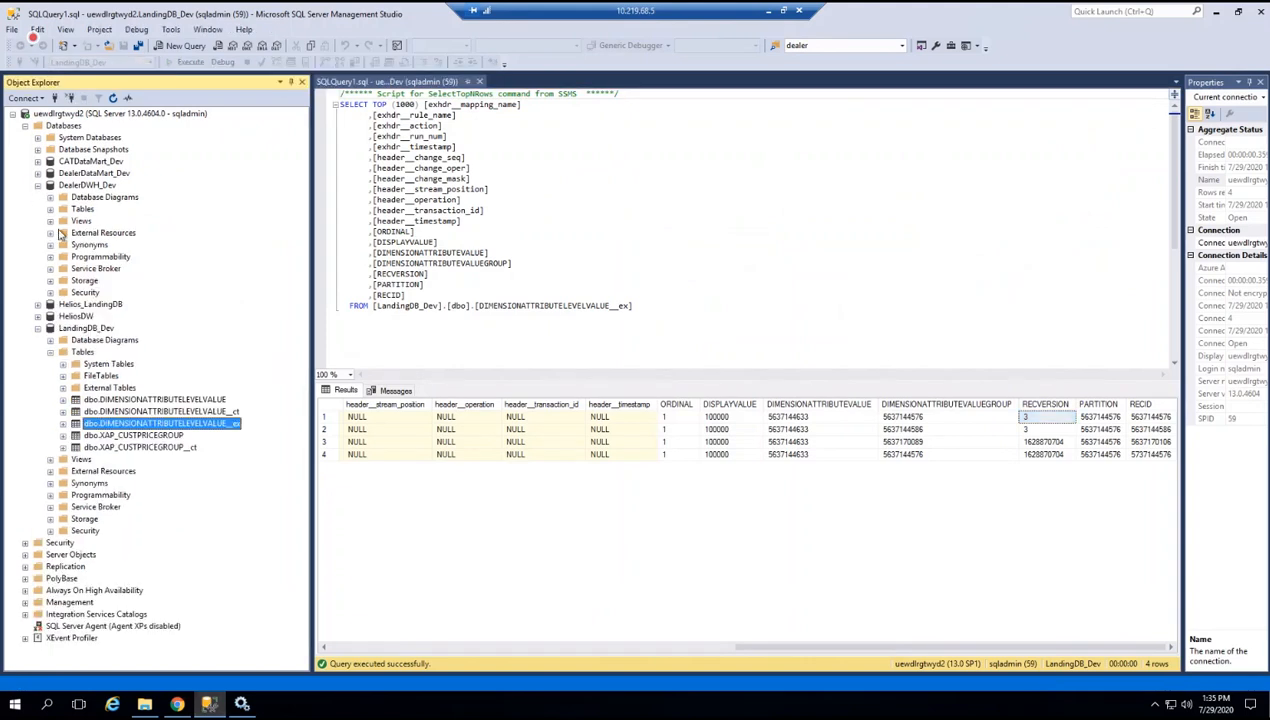
pyautogui.click(50, 209)
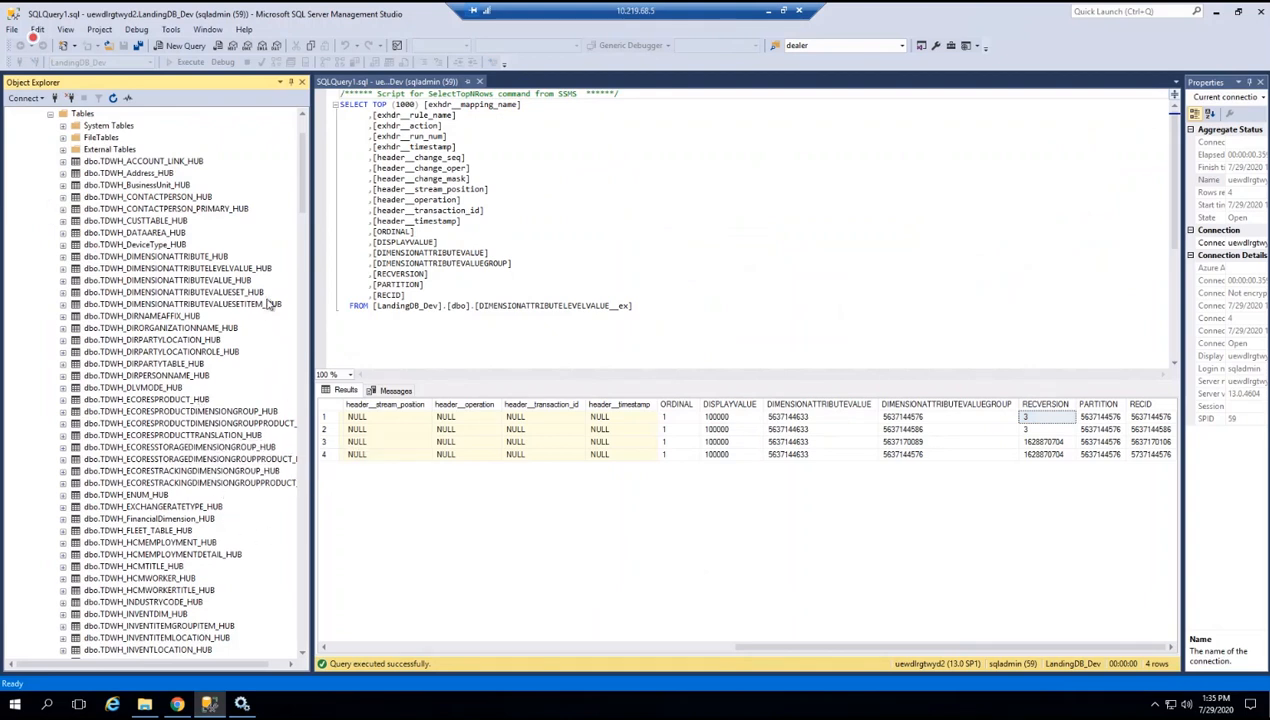
pyautogui.rightClick(252, 270)
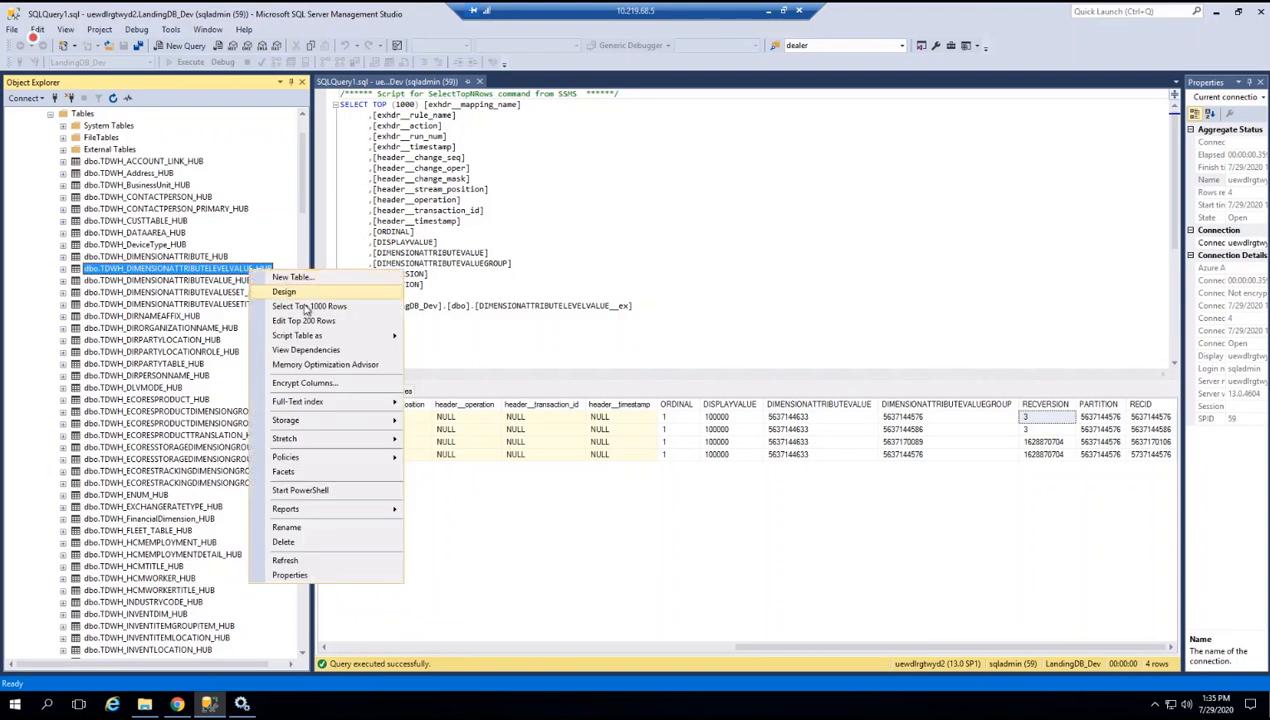
pyautogui.click(307, 307)
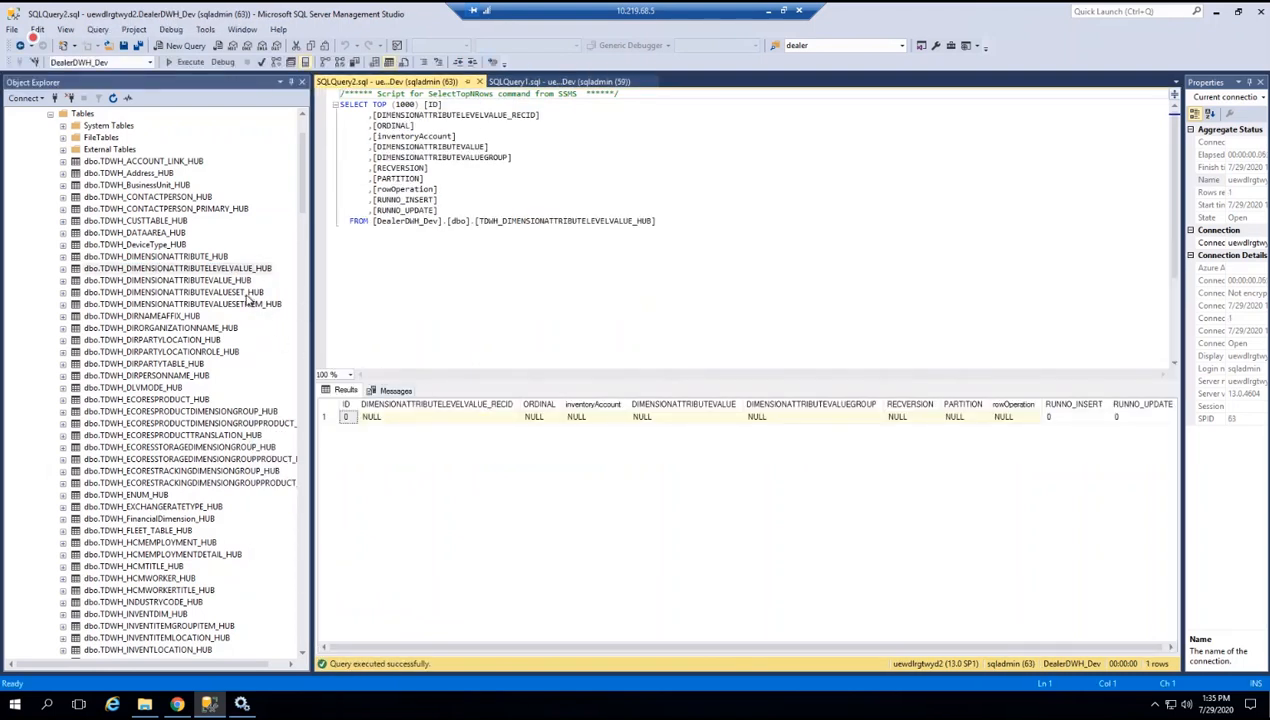
pyautogui.rightClick(245, 293)
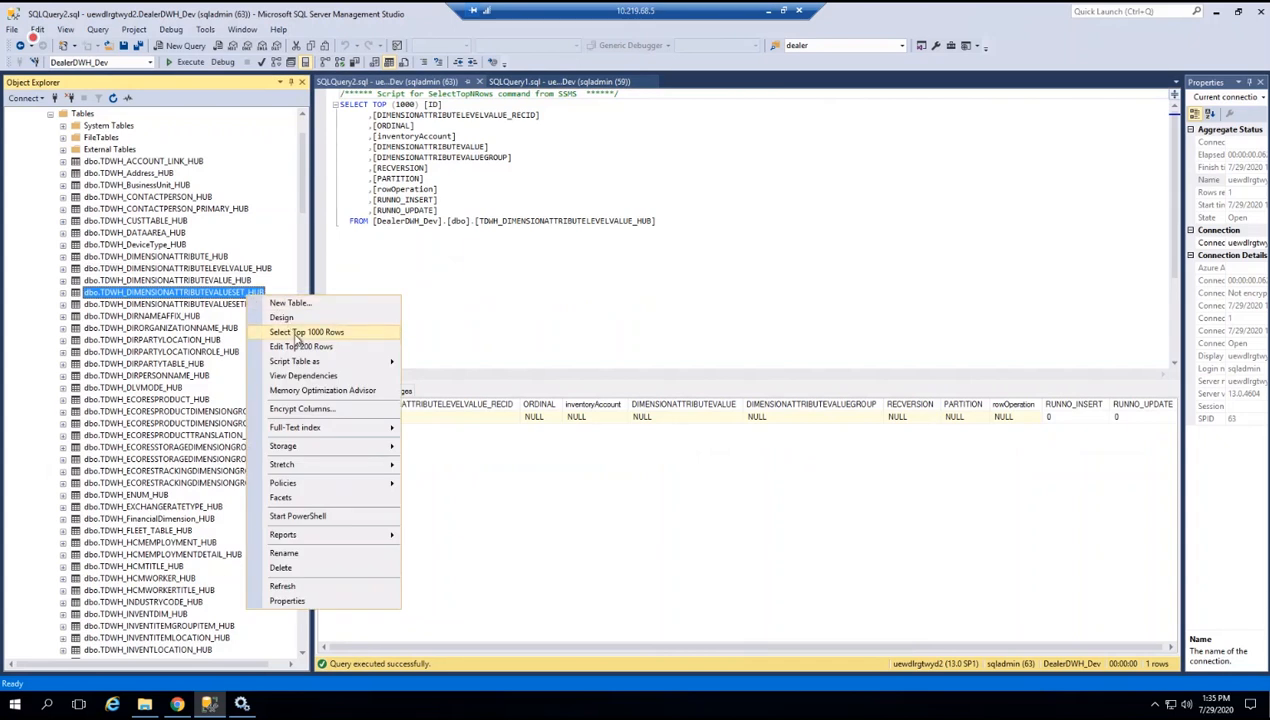
pyautogui.click(297, 333)
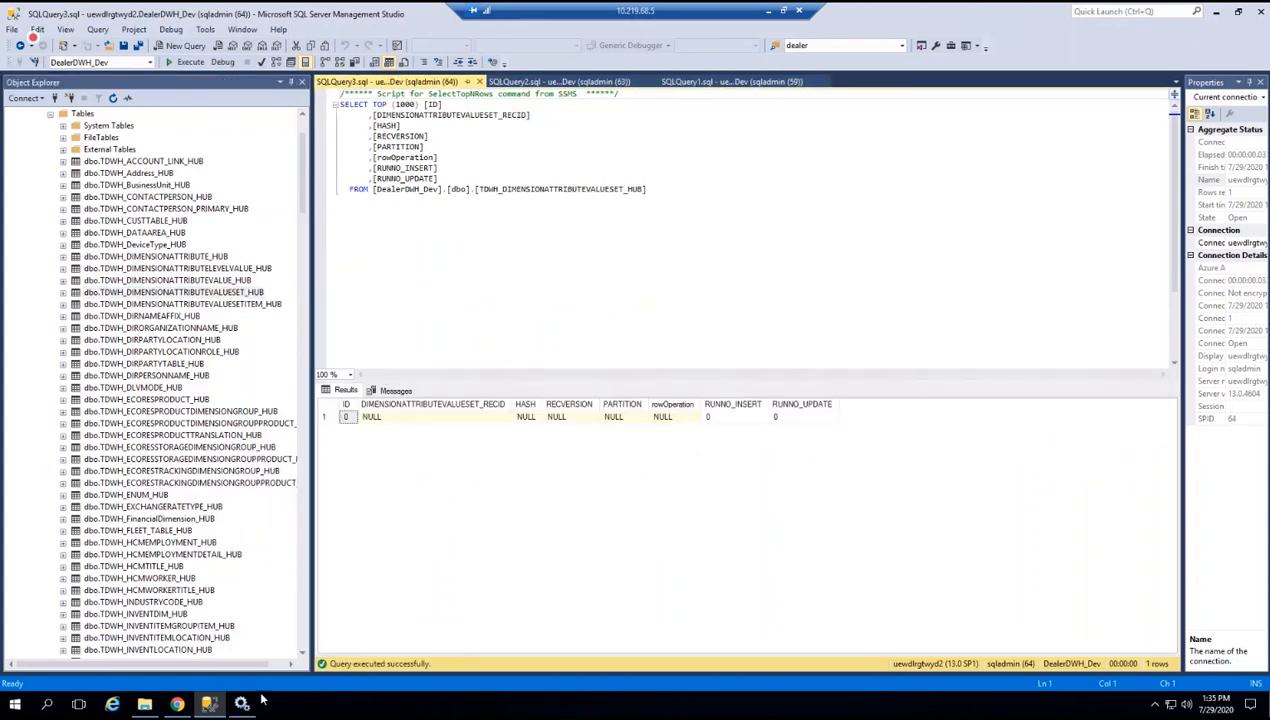
# Switch to Attunity Compose and check the database name in the DW data warehouse's connection properties.
pyautogui.click(176, 704)
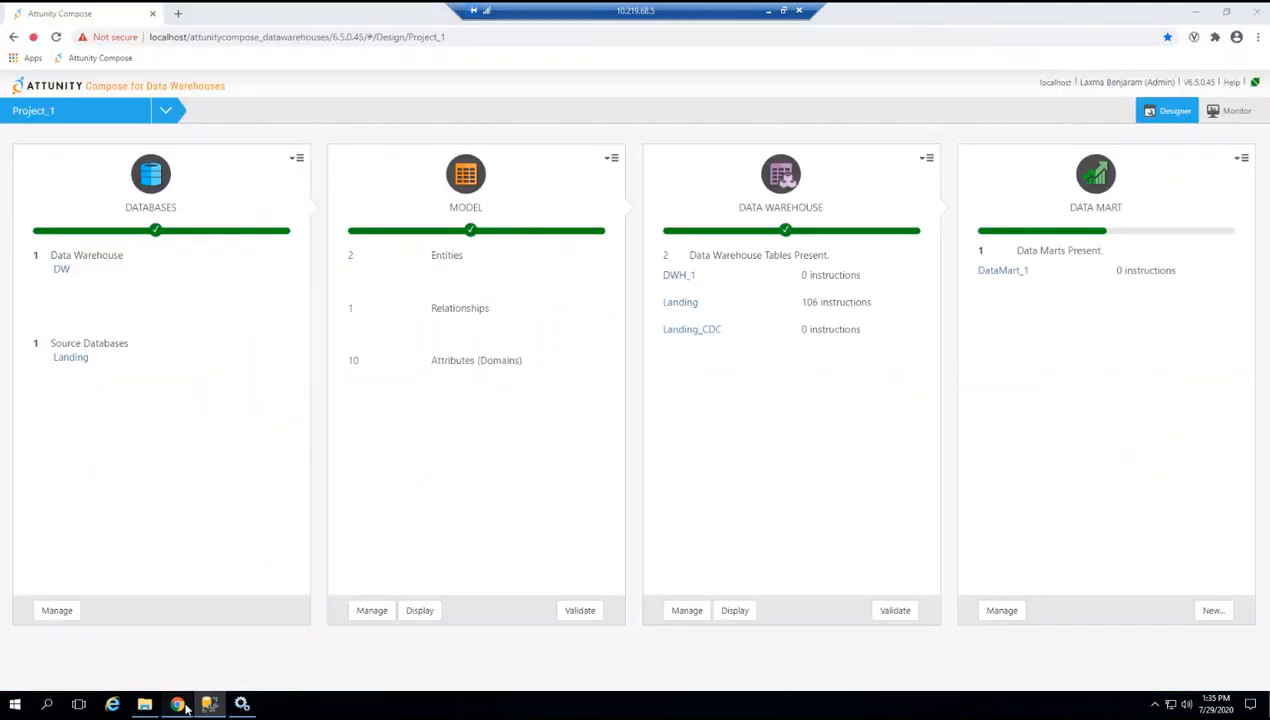
pyautogui.click(62, 270)
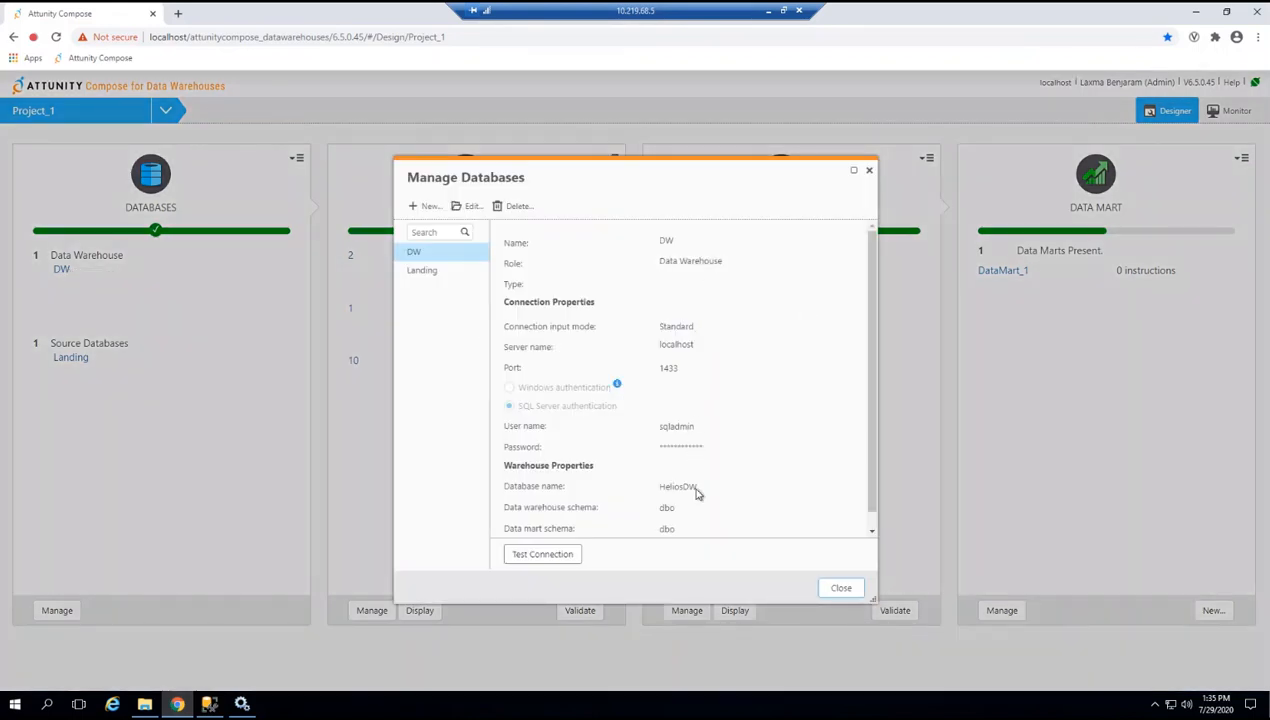
pyautogui.click(846, 590)
# In SQL Server Management Studio, select the top 1000 rows of HeliosDW's TDWH_DIMENSIONATTRIBUTELEVELVALUE_HUB table and examine the loaded rows.
pyautogui.click(210, 696)
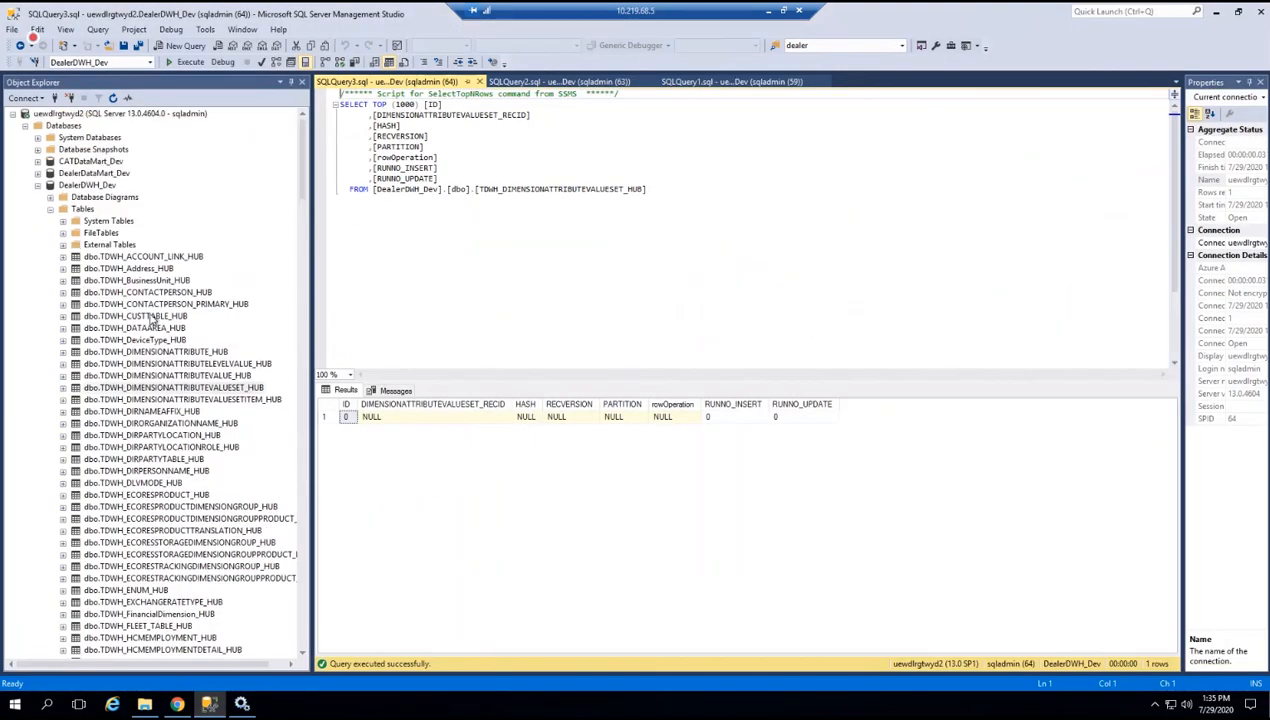
pyautogui.click(38, 186)
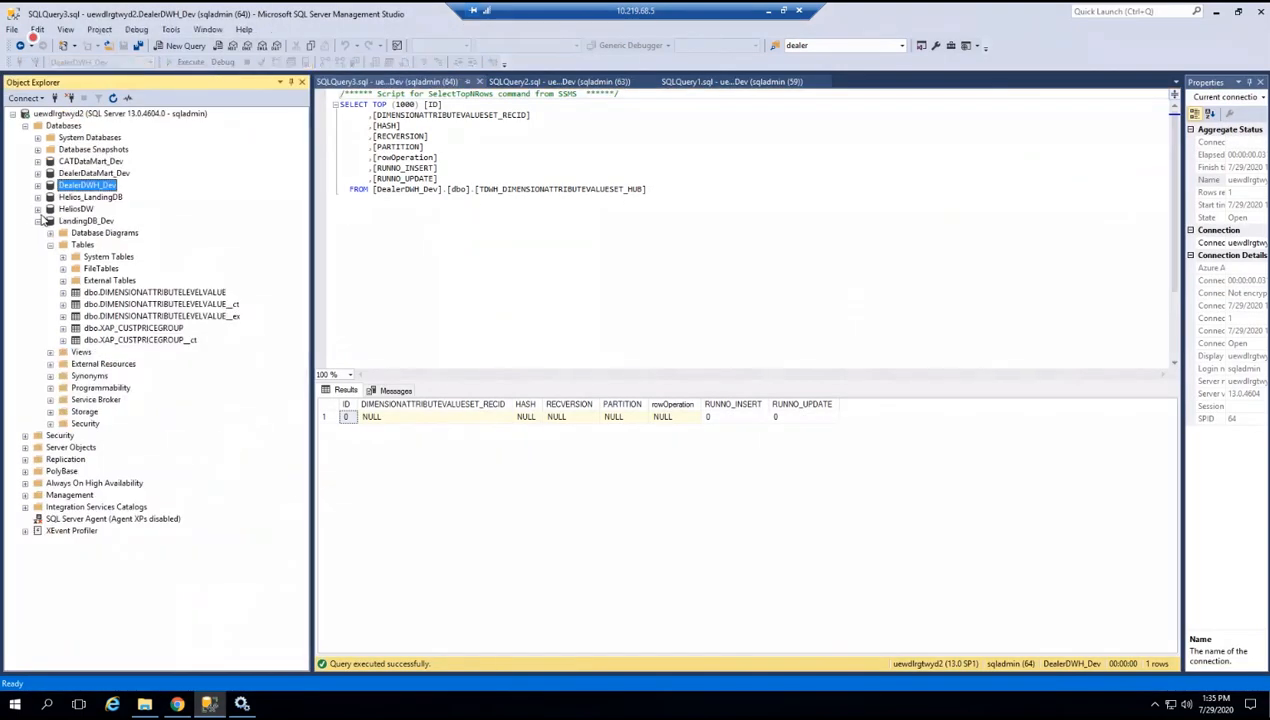
pyautogui.click(38, 209)
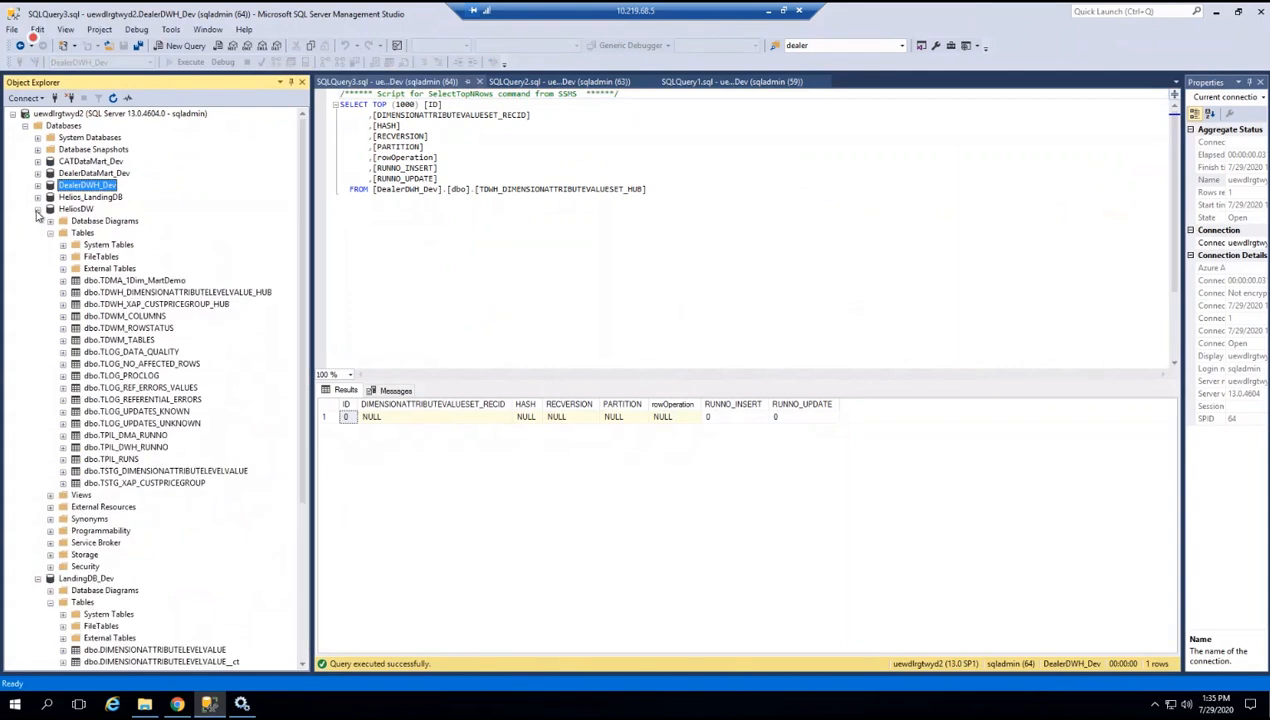
pyautogui.rightClick(225, 292)
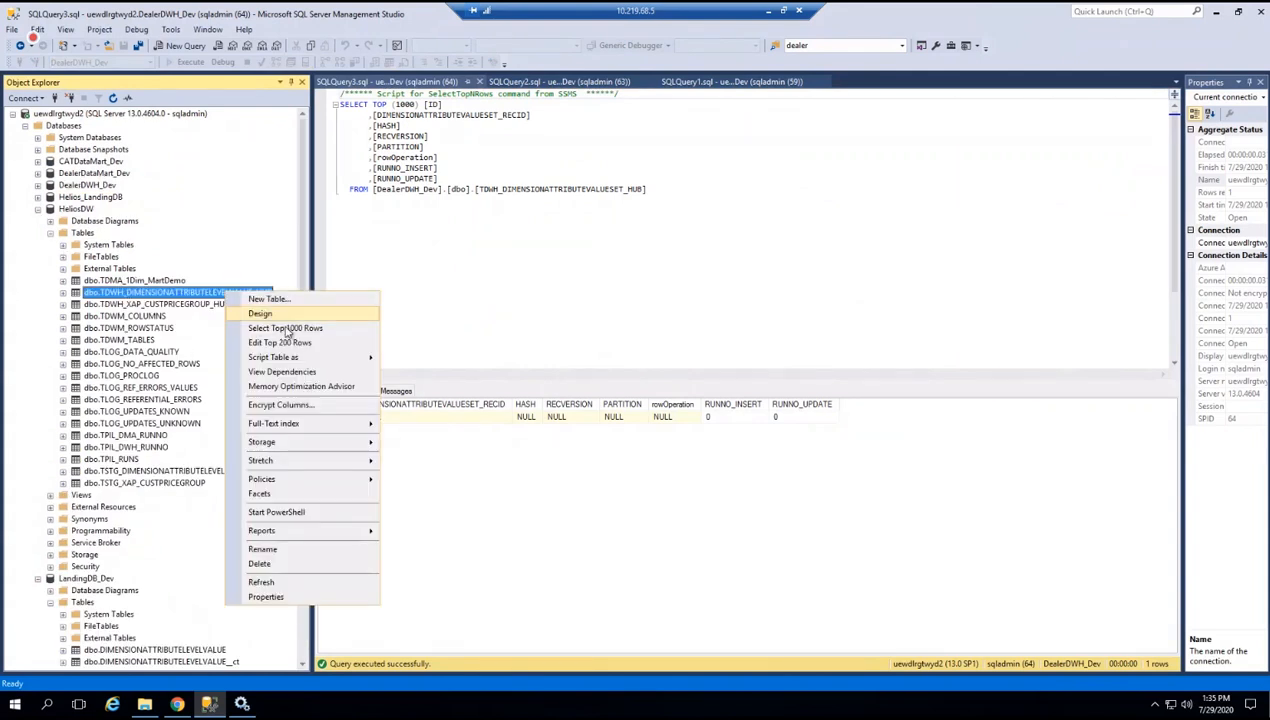
pyautogui.click(289, 330)
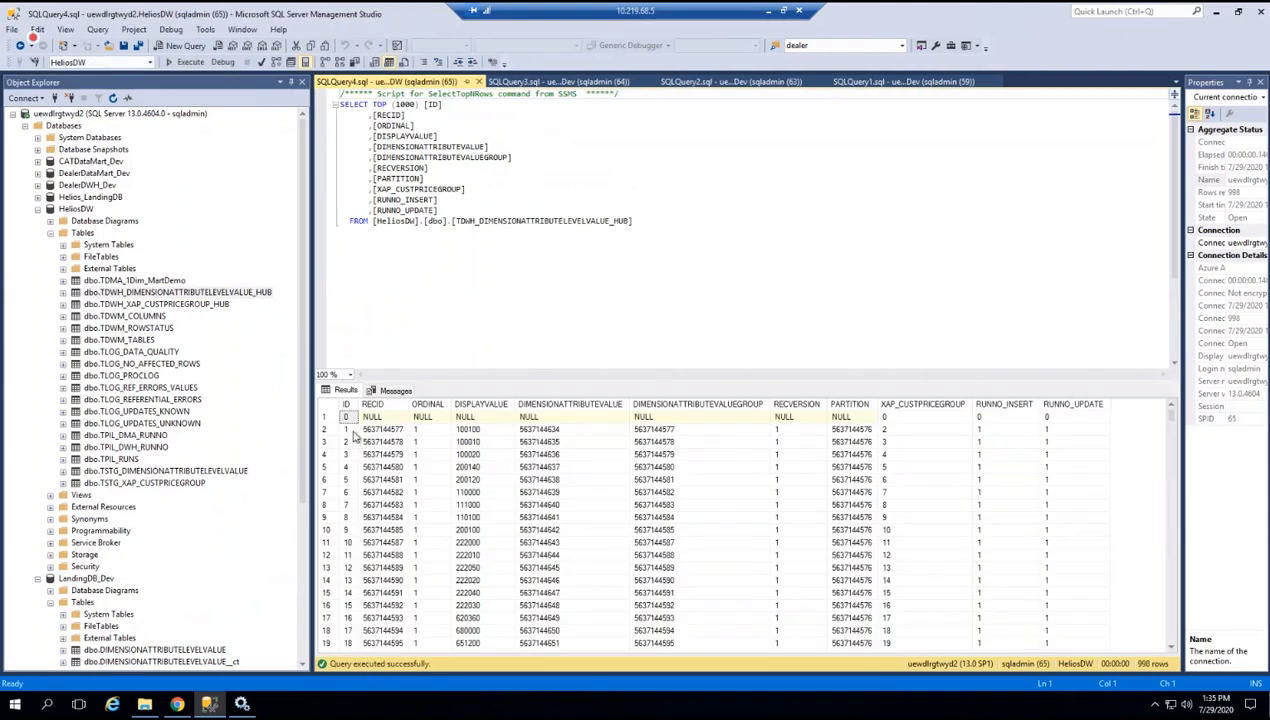
pyautogui.moveTo(350, 430); pyautogui.dragTo(1075, 472)
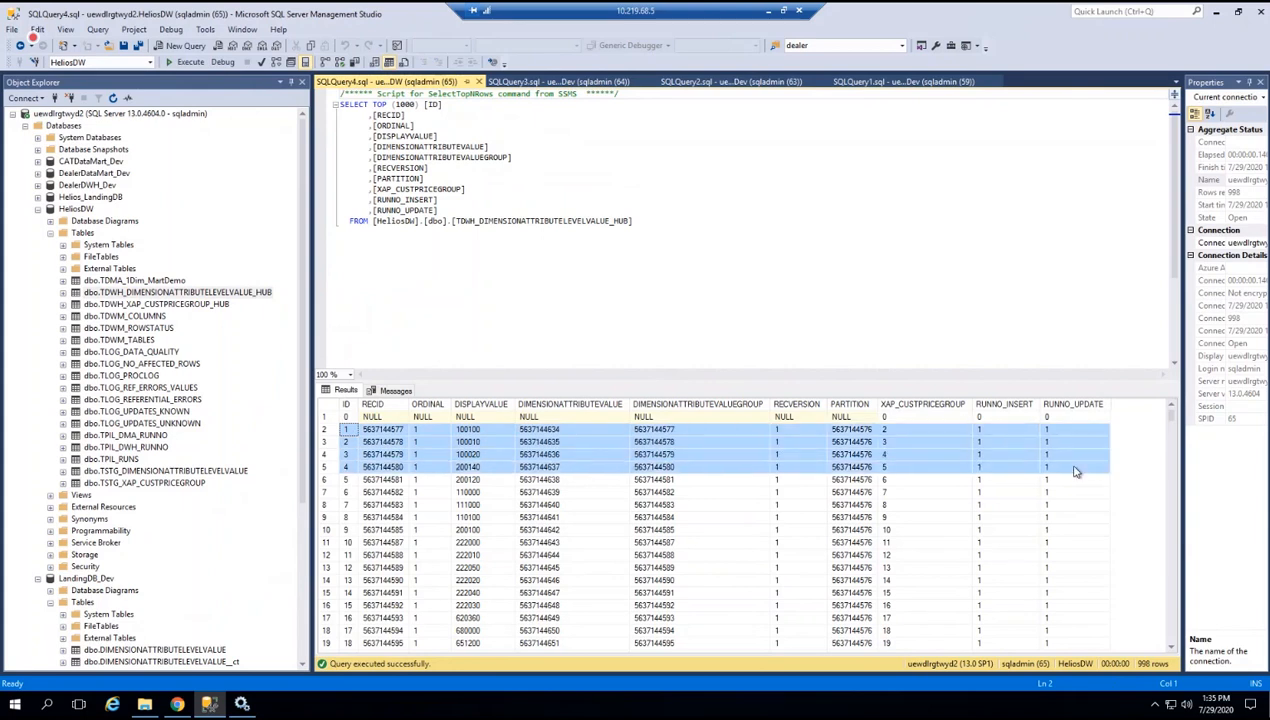
pyautogui.scroll(-17, 1021, 594)
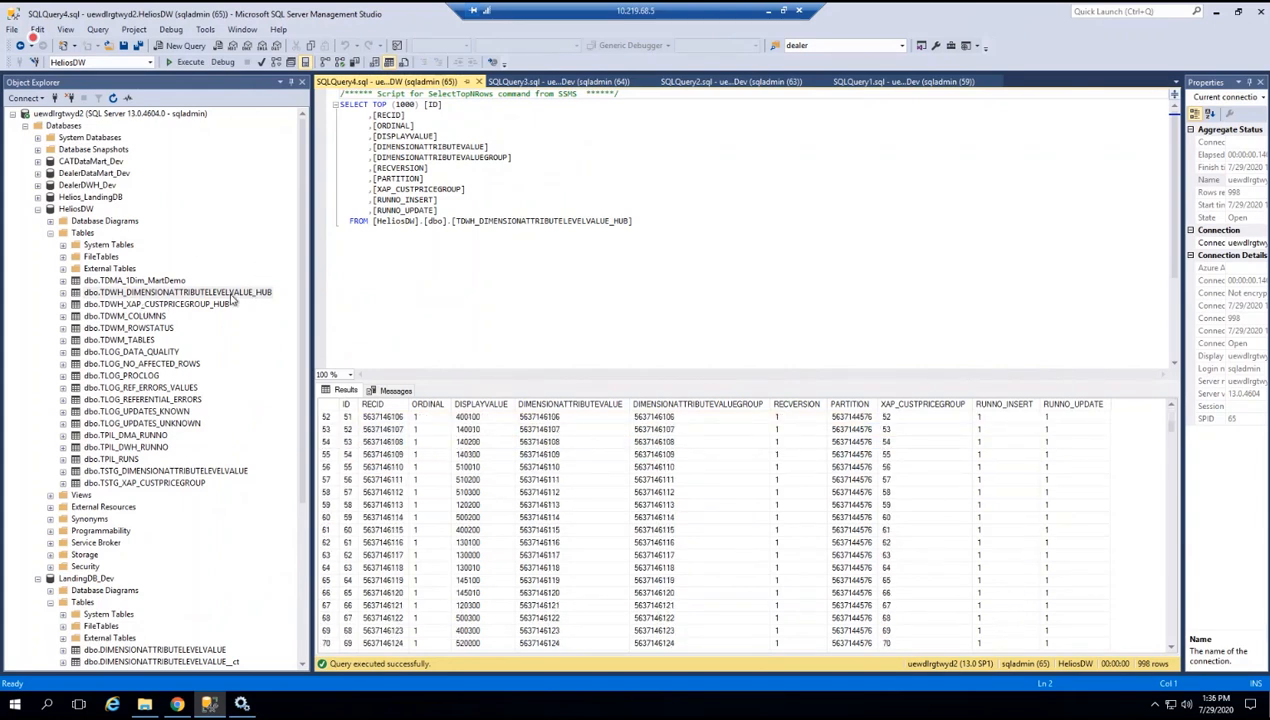
pyautogui.click(250, 293)
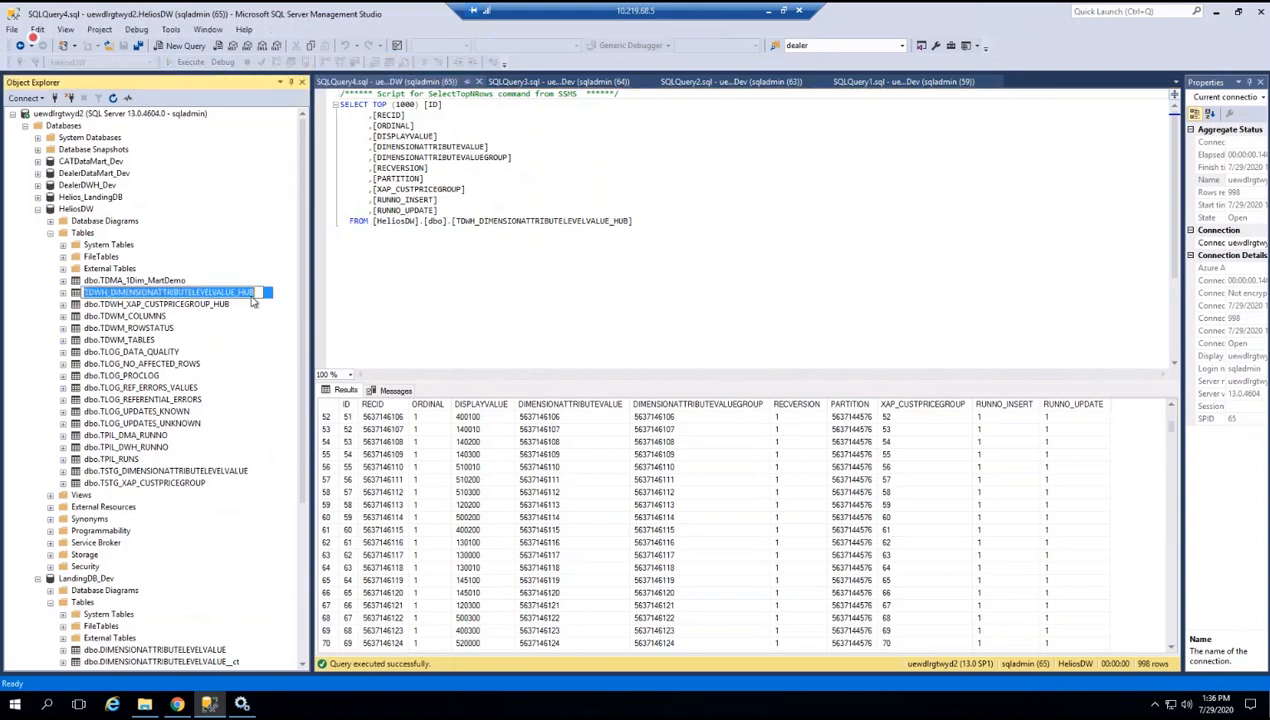
pyautogui.click(460, 315)
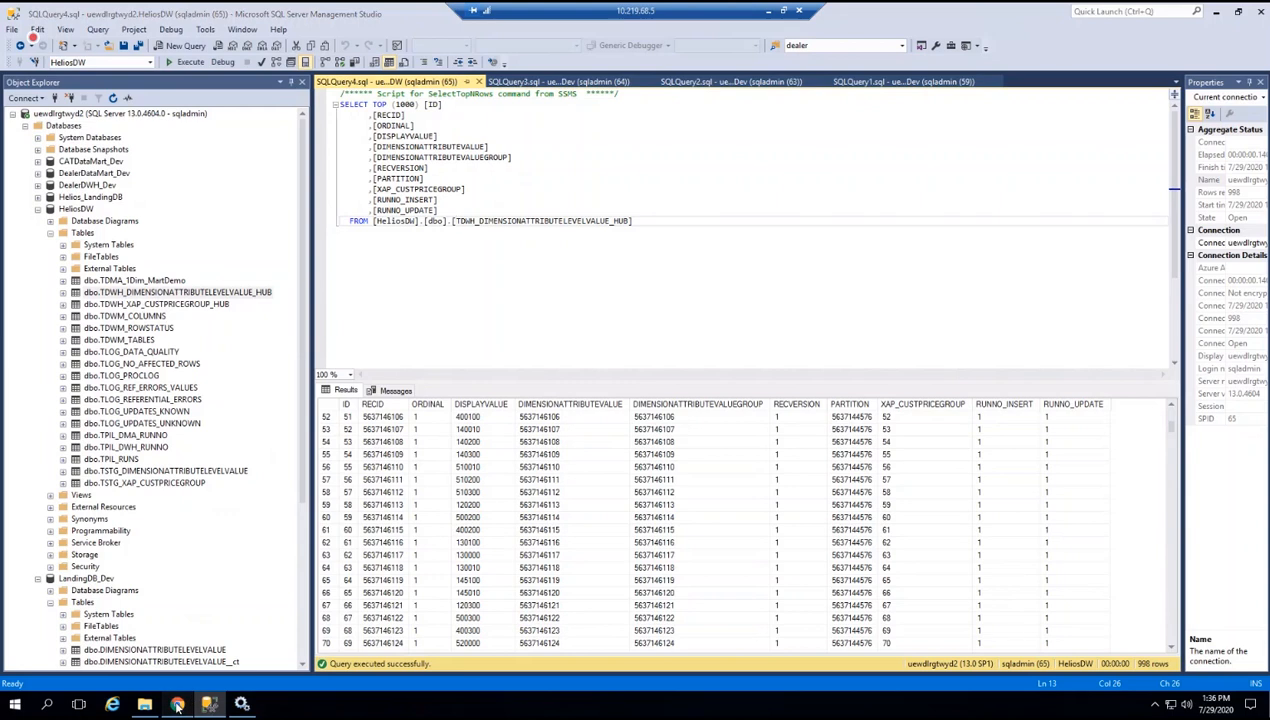
# Switch back to Attunity Compose and create a data mart named DataMart_test with the New Star Schema wizard enabled.
pyautogui.click(177, 705)
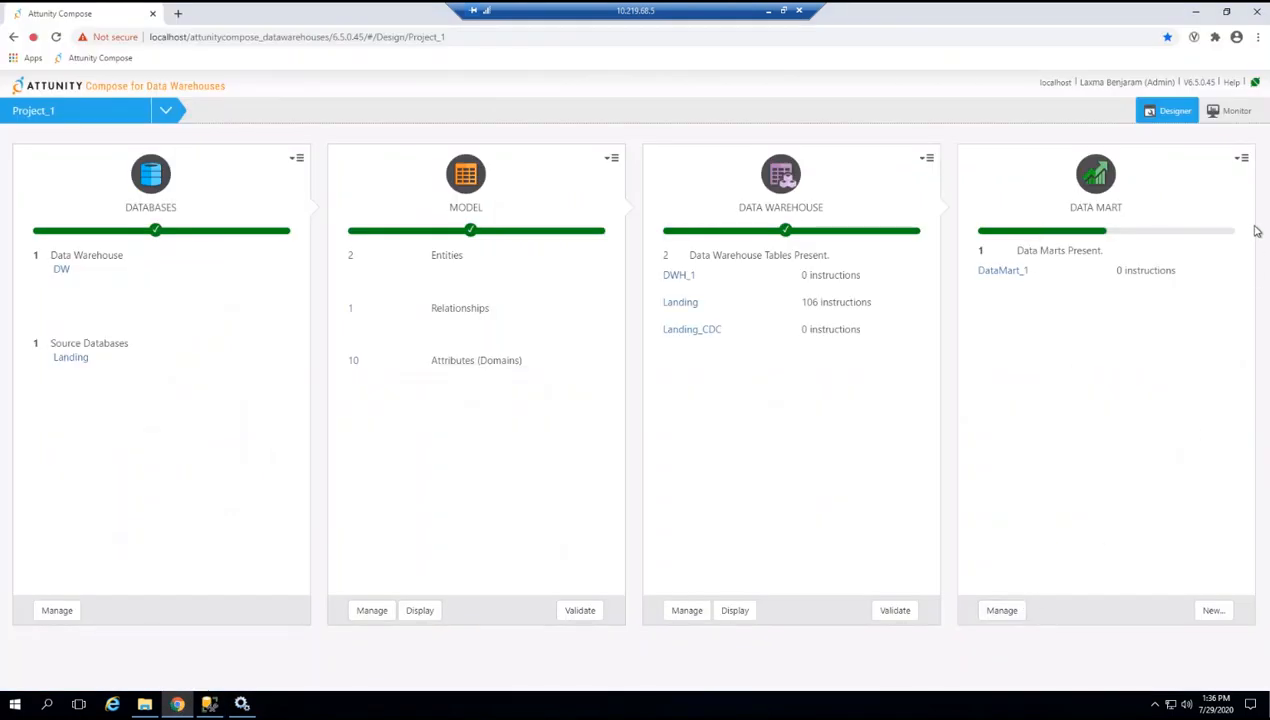
pyautogui.click(1240, 159)
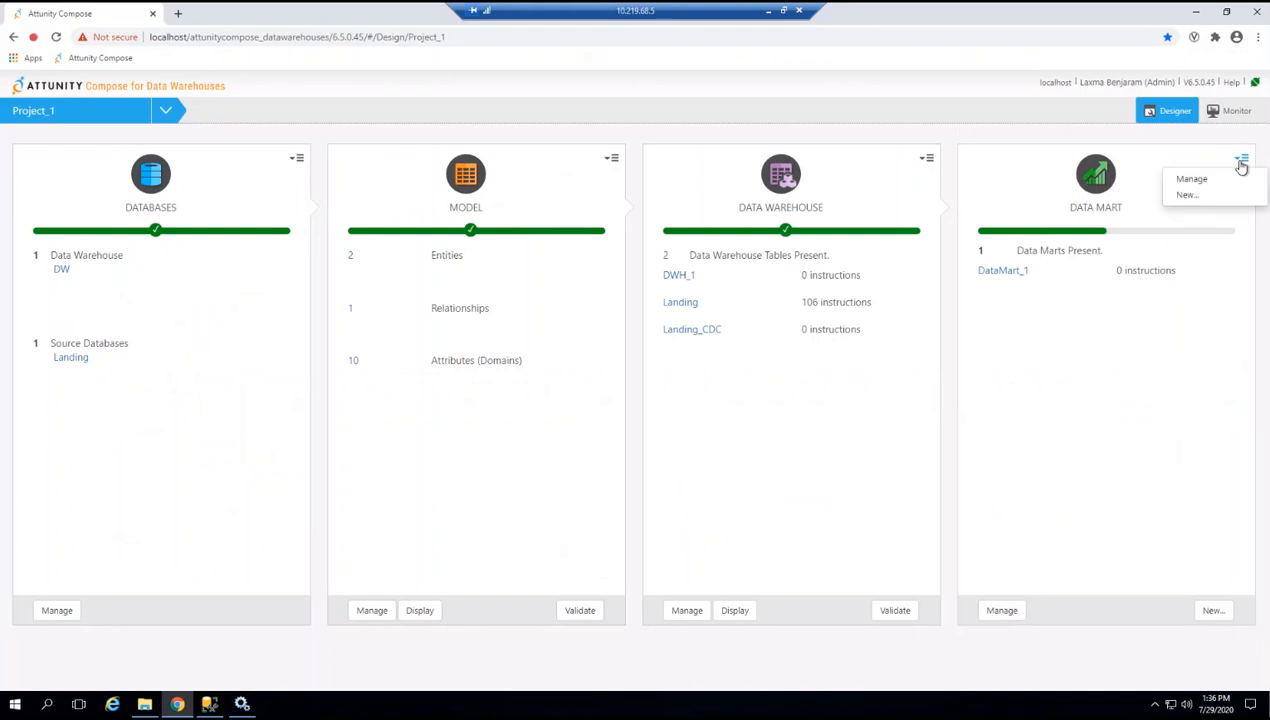
pyautogui.click(1002, 274)
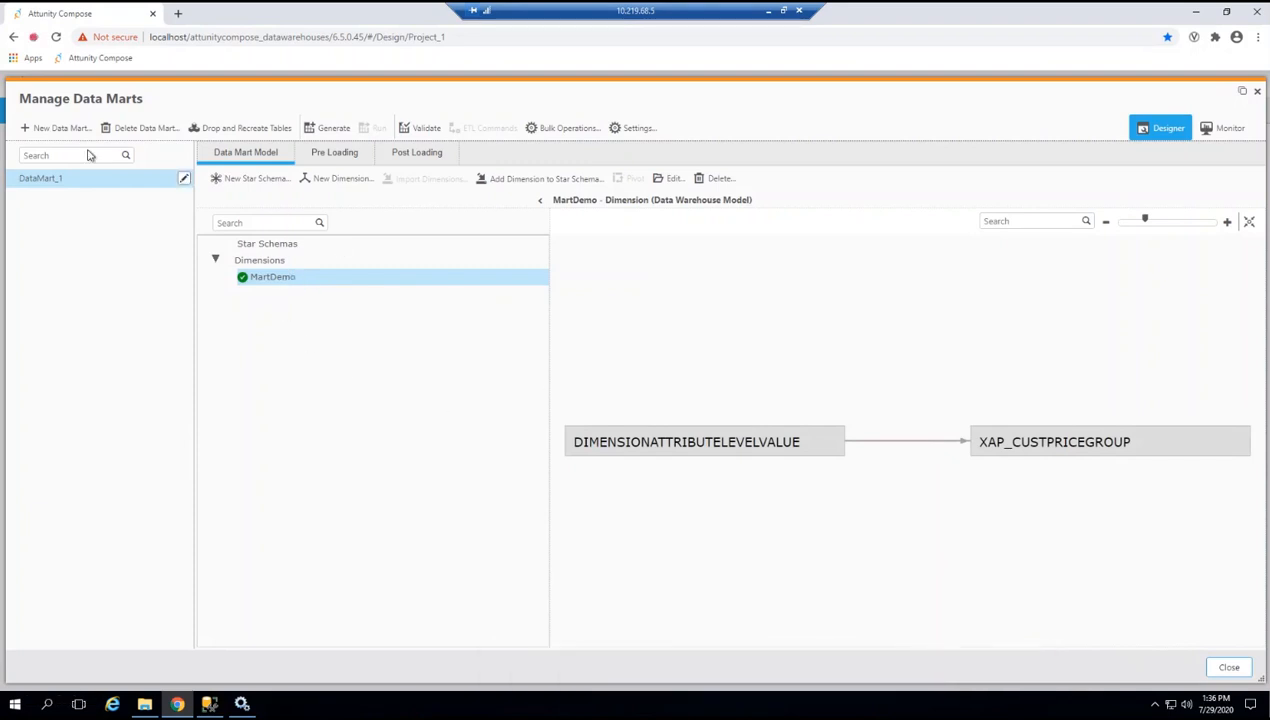
pyautogui.click(60, 128)
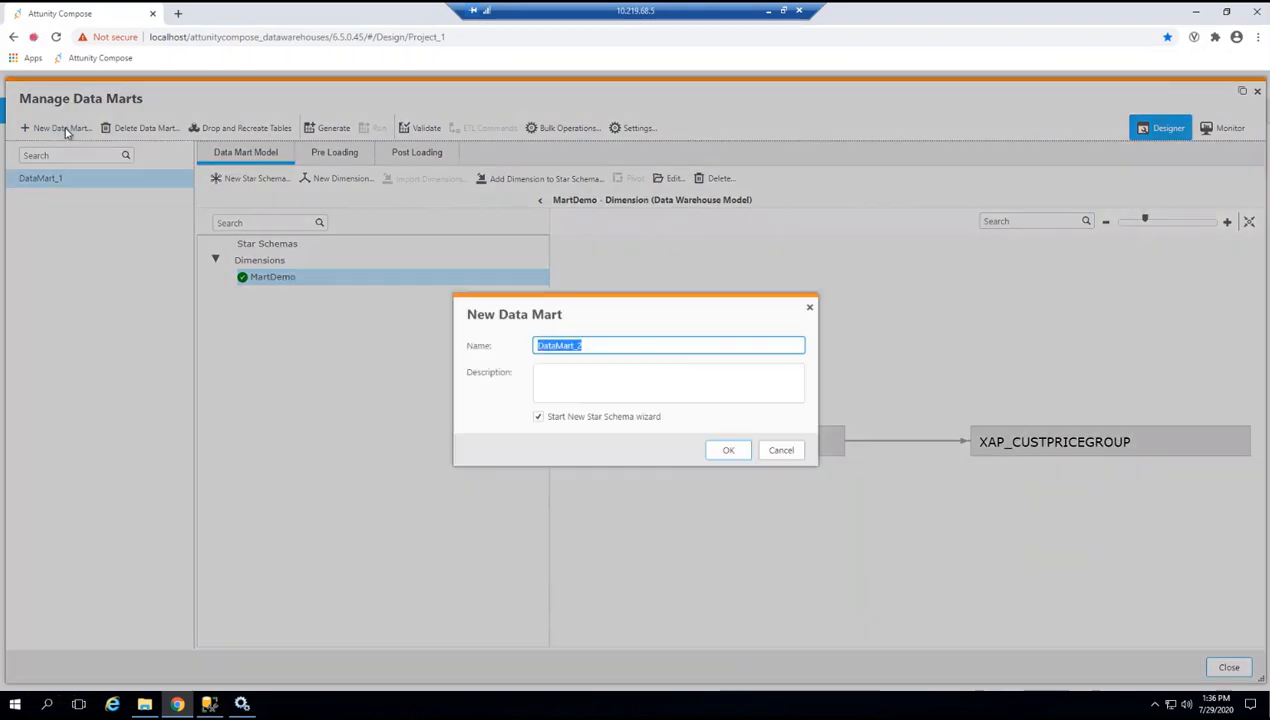
pyautogui.click(649, 342)
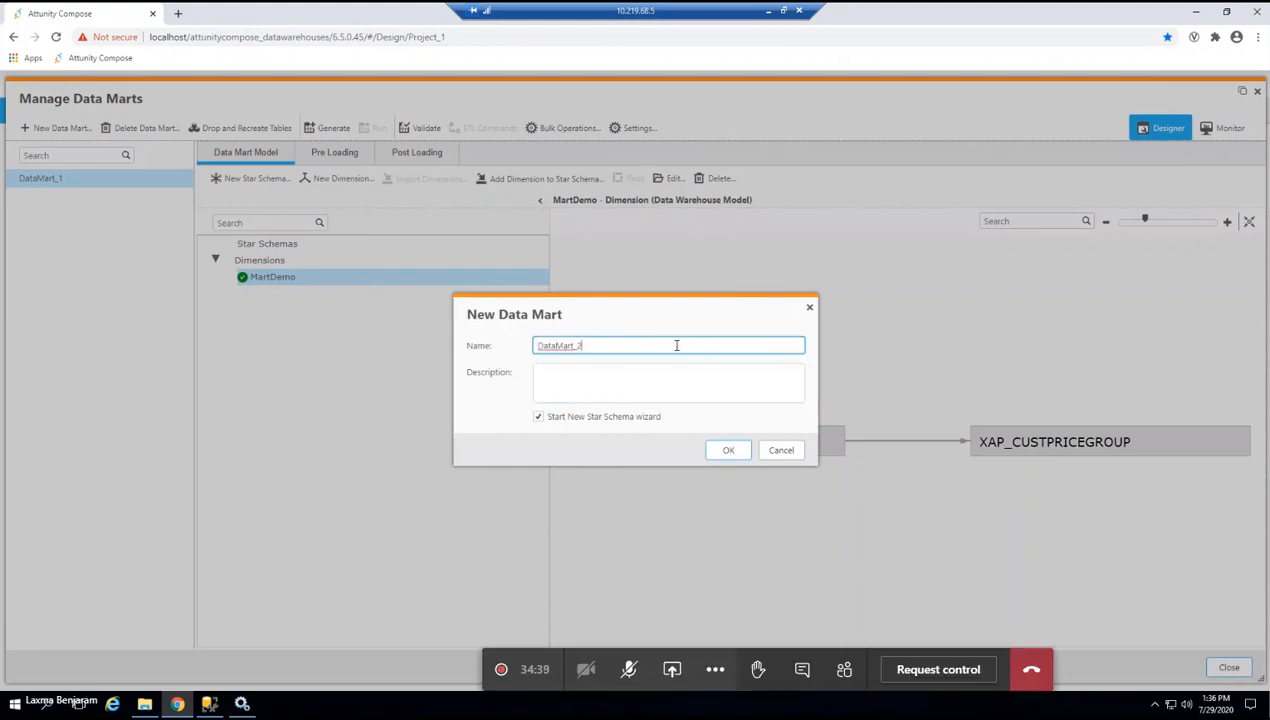
pyautogui.press('BackSpace')
pyautogui.click(728, 451)
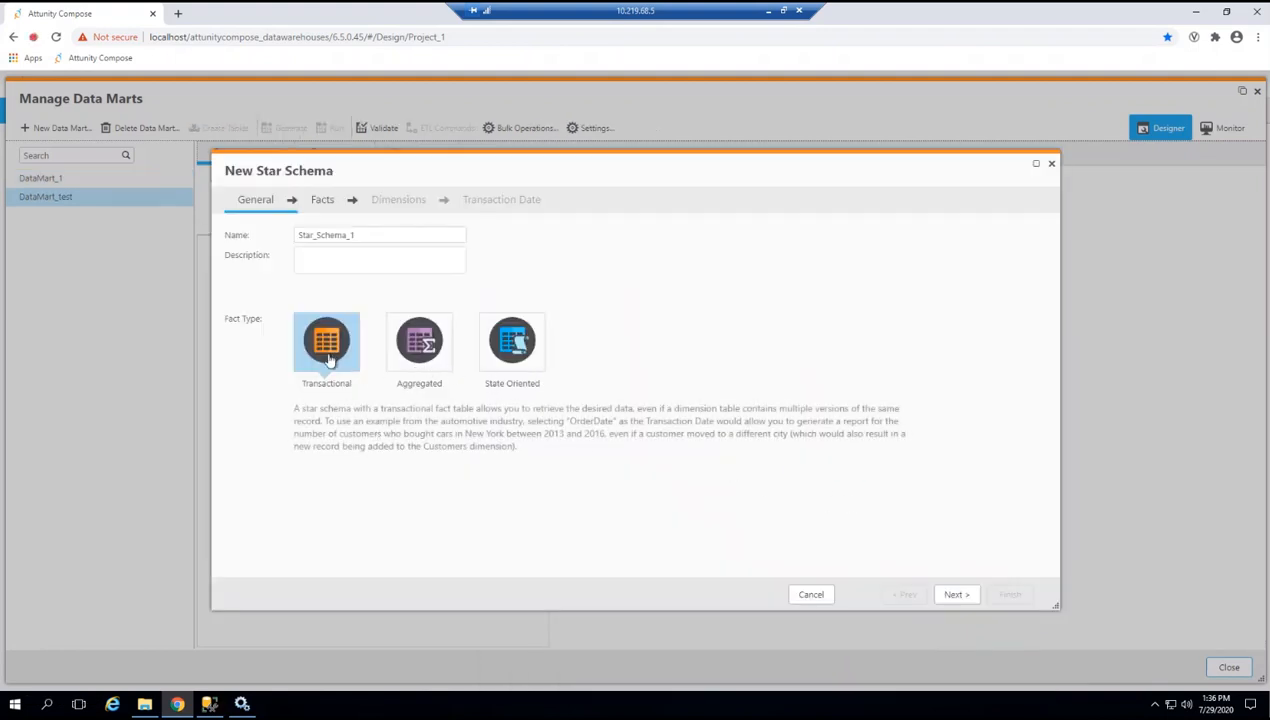
# Compare the Aggregated and State Oriented fact types for Star_Schema_1, choose Transactional and proceed to the facts.
pyautogui.click(420, 355)
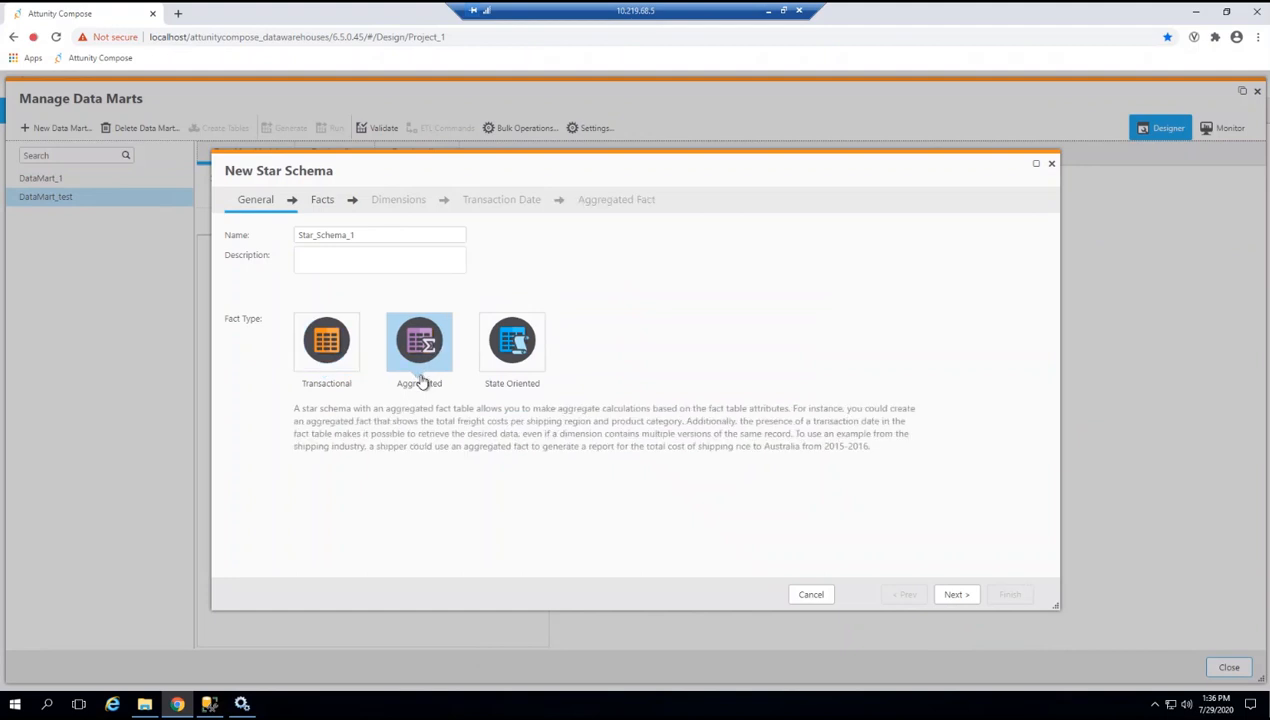
pyautogui.click(527, 362)
pyautogui.click(322, 362)
pyautogui.click(342, 231)
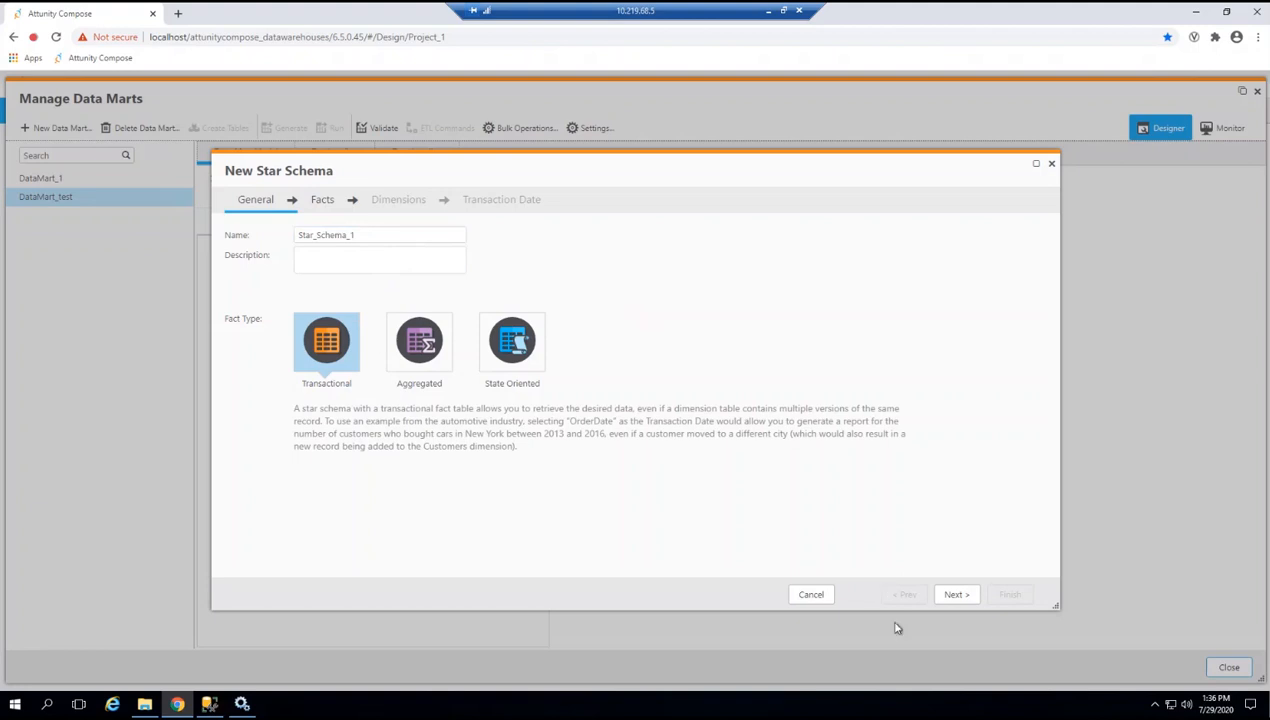
pyautogui.click(956, 595)
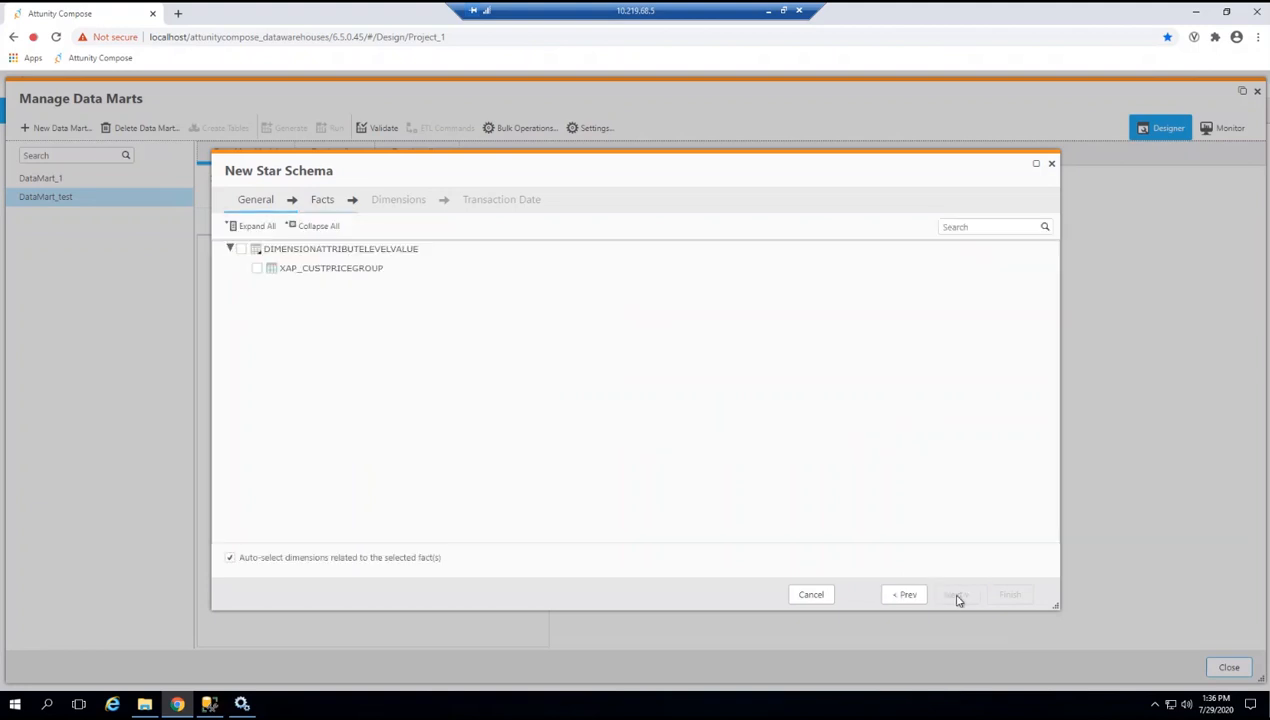
# Try DIMENSIONATTRIBUTELEVELVALUE and XAP_CUSTPRICEGROUP as facts without auto-selecting related dimensions, continuing through the dimensions to the transaction date.
pyautogui.click(241, 249)
pyautogui.click(241, 249)
pyautogui.click(242, 249)
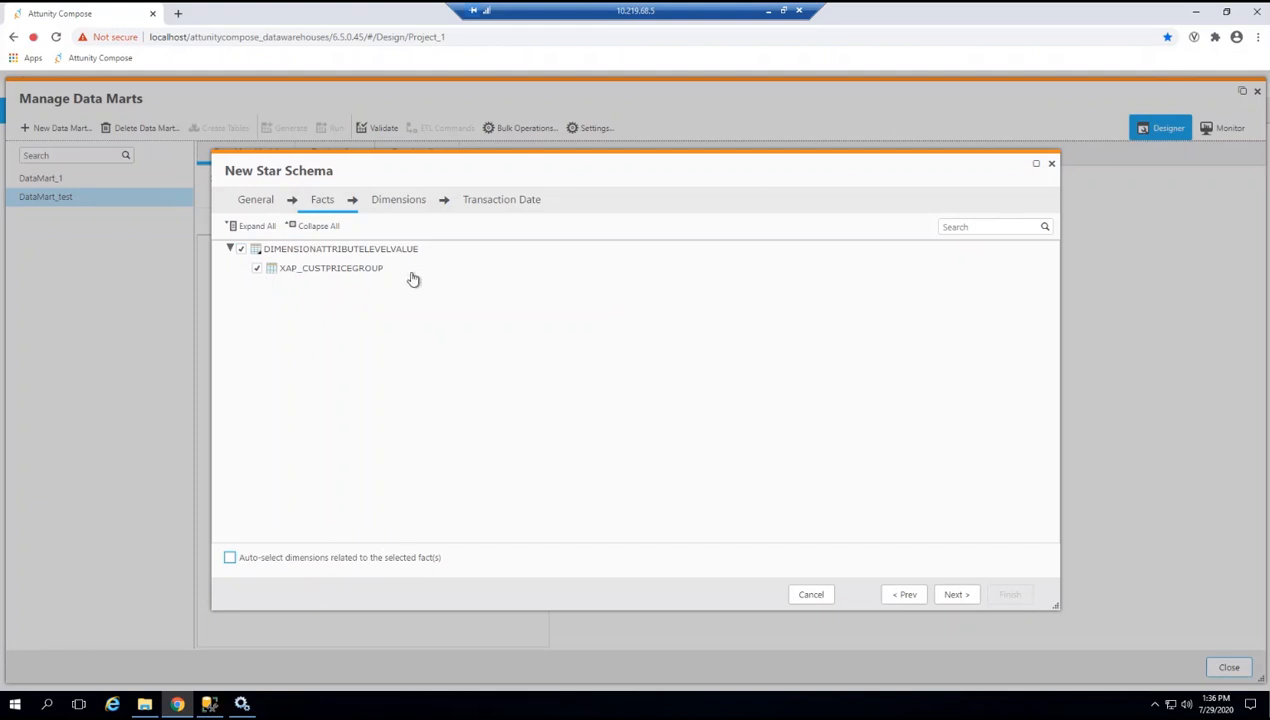
pyautogui.click(951, 598)
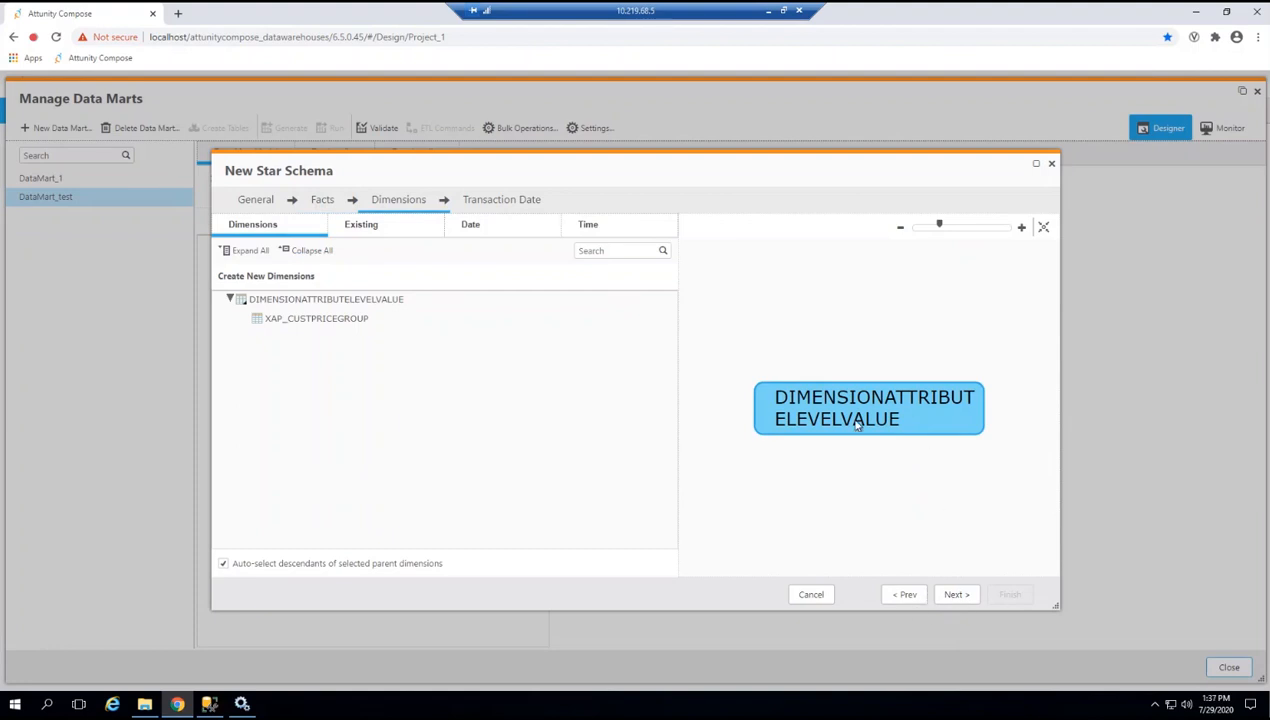
pyautogui.click(958, 595)
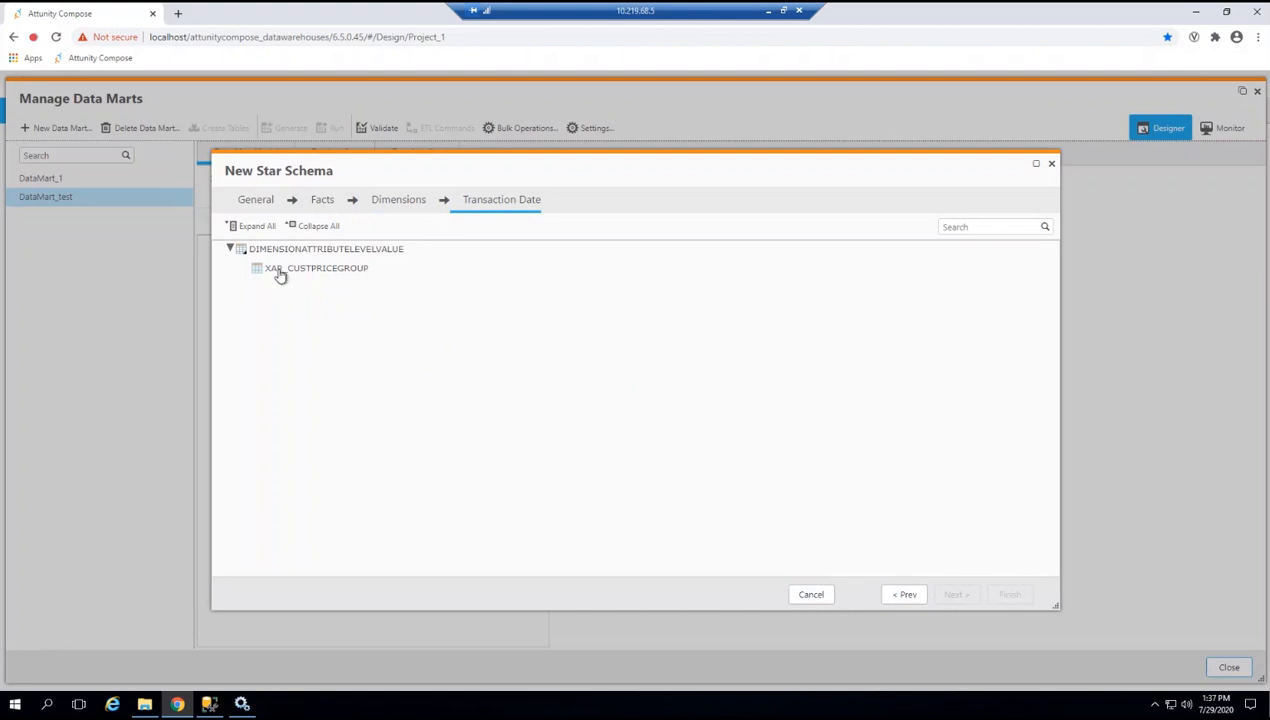
# Return to the facts, turn on auto-selection of related dimensions, revisit the transaction date and cancel the star schema.
pyautogui.click(900, 599)
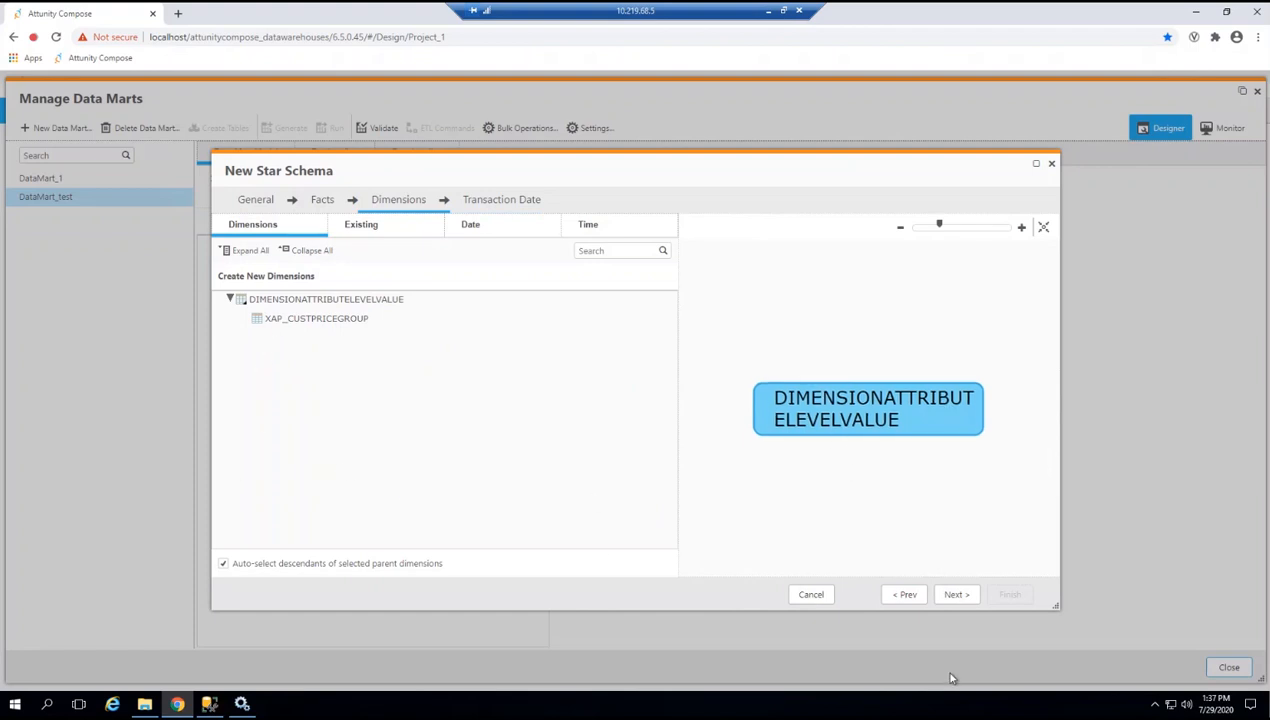
pyautogui.click(903, 594)
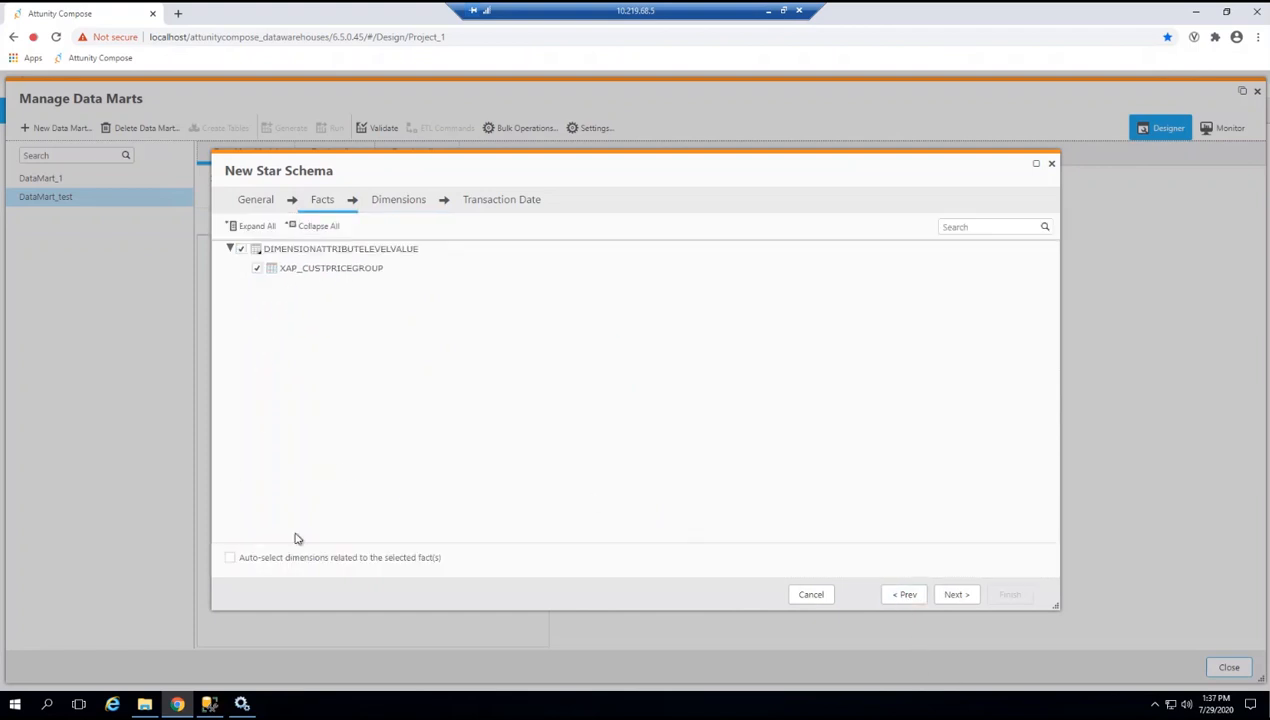
pyautogui.click(230, 558)
pyautogui.click(956, 596)
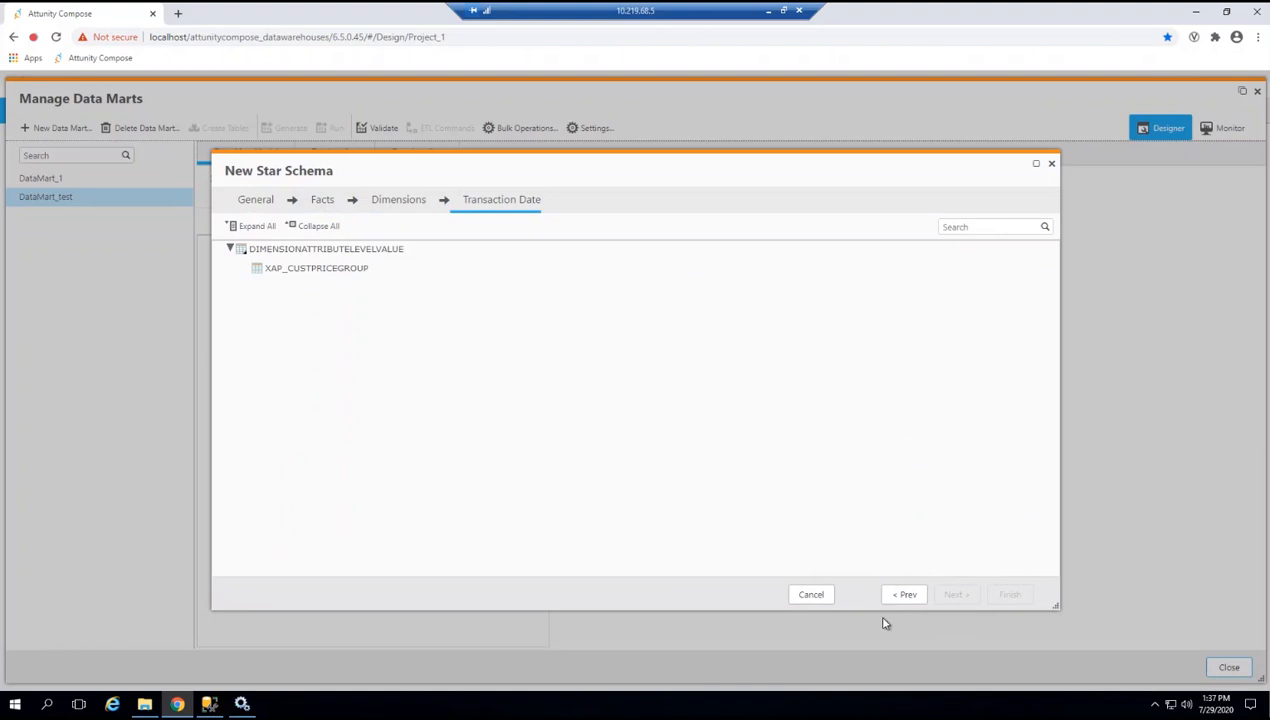
pyautogui.click(813, 597)
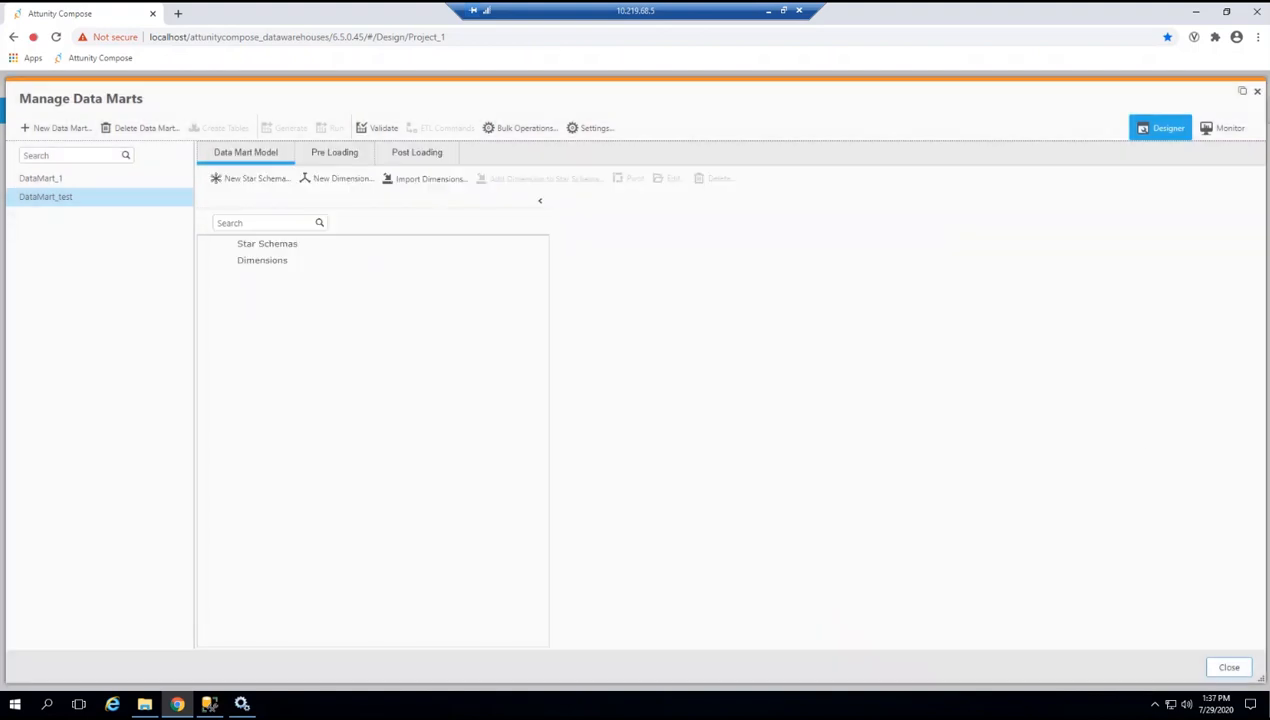
# Open DataMart_1's MartDemo dimension for editing and inspect the expression of its RECID attribute without changing it.
pyautogui.click(58, 182)
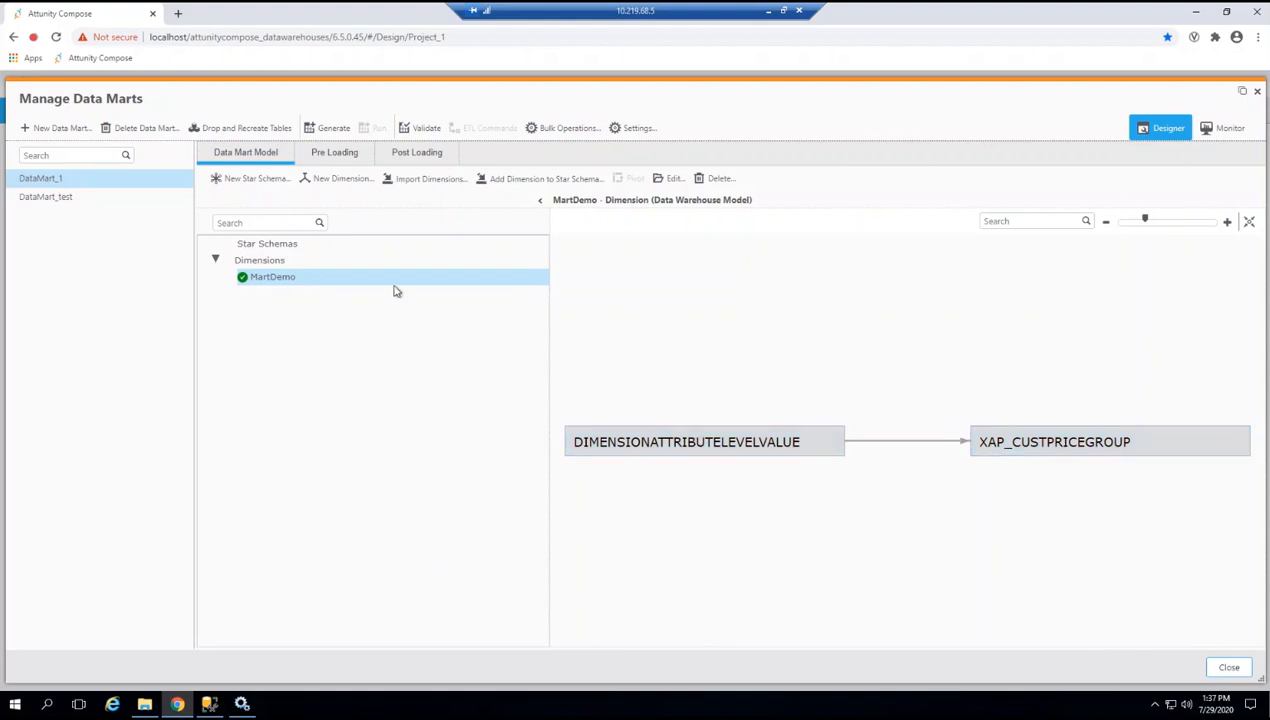
pyautogui.rightClick(276, 287)
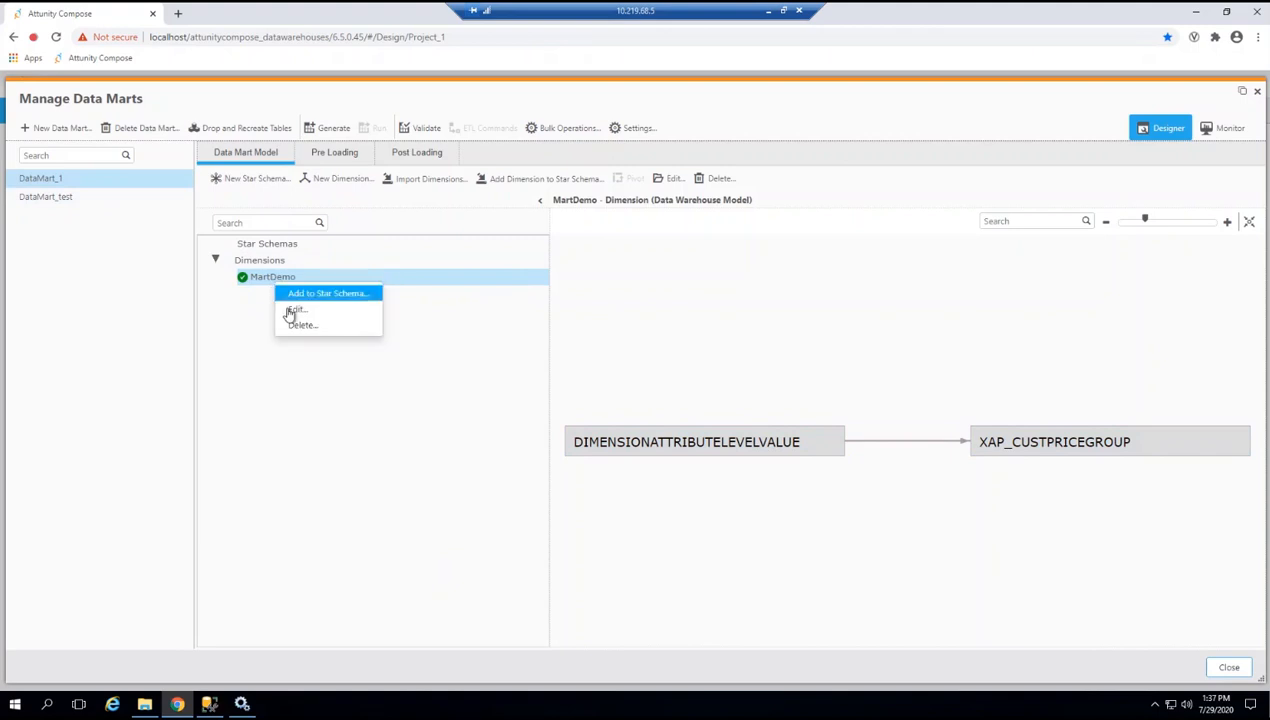
pyautogui.click(290, 311)
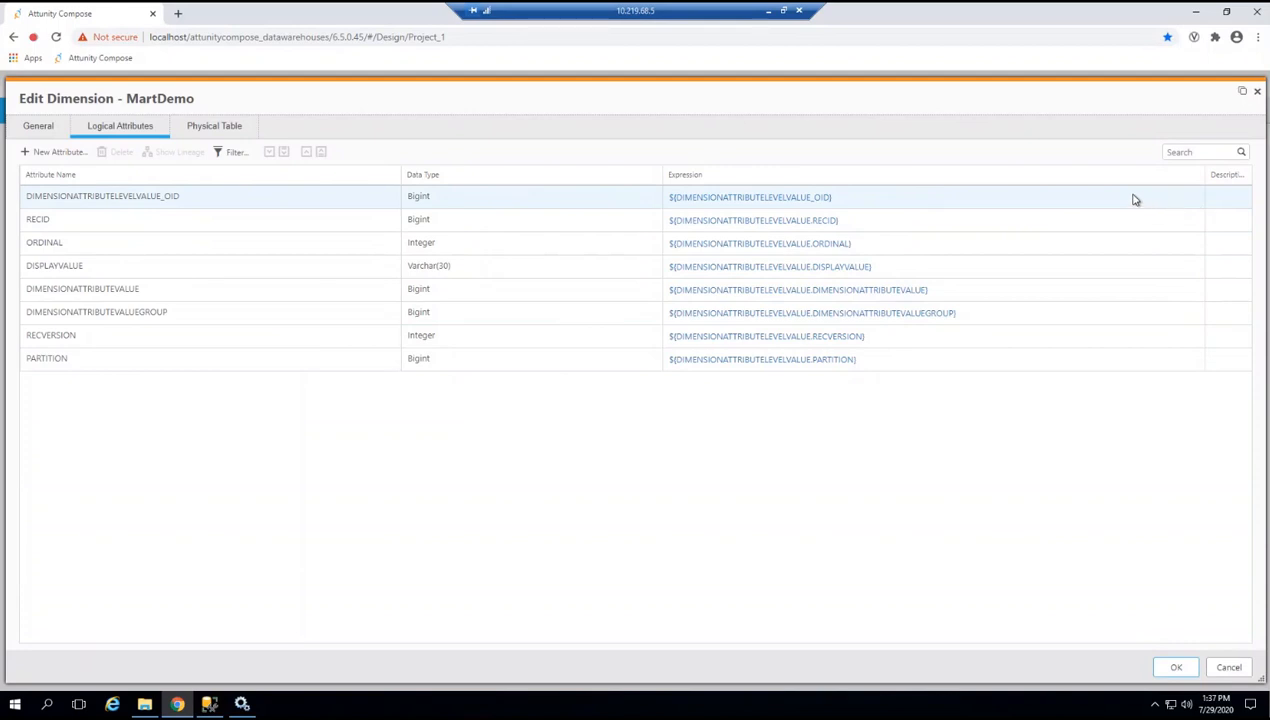
pyautogui.click(1064, 198)
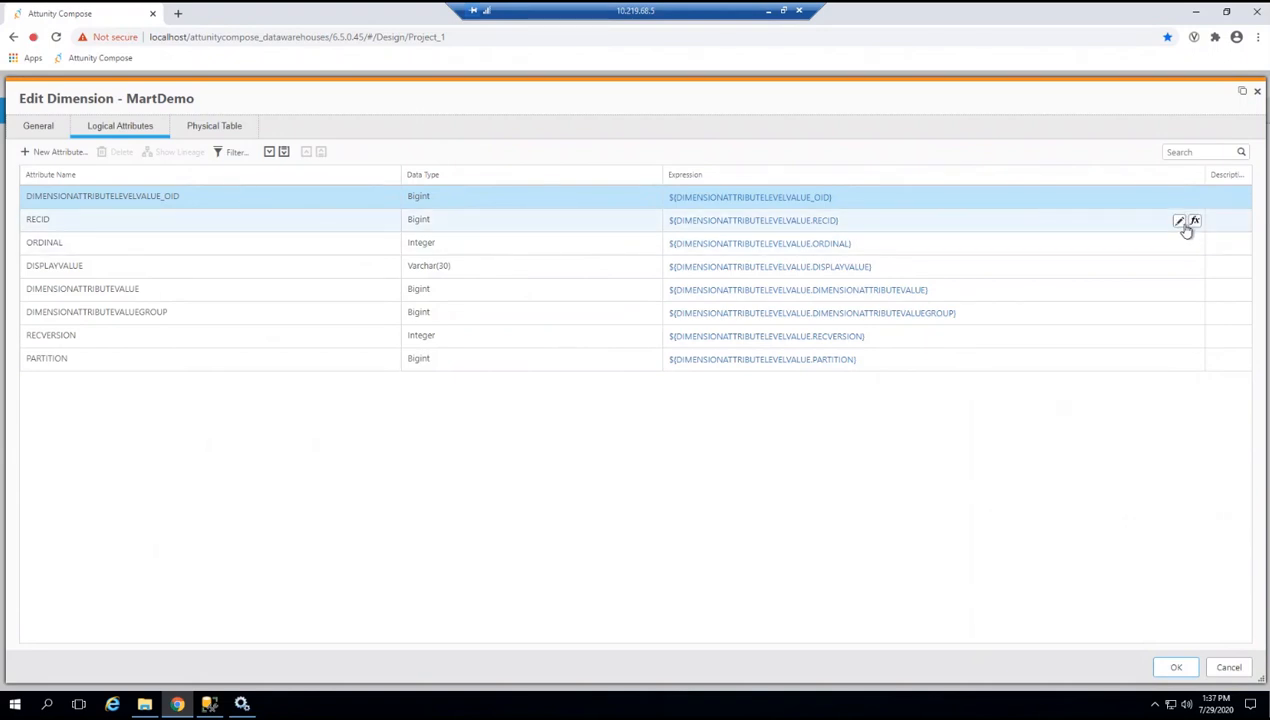
pyautogui.click(1192, 222)
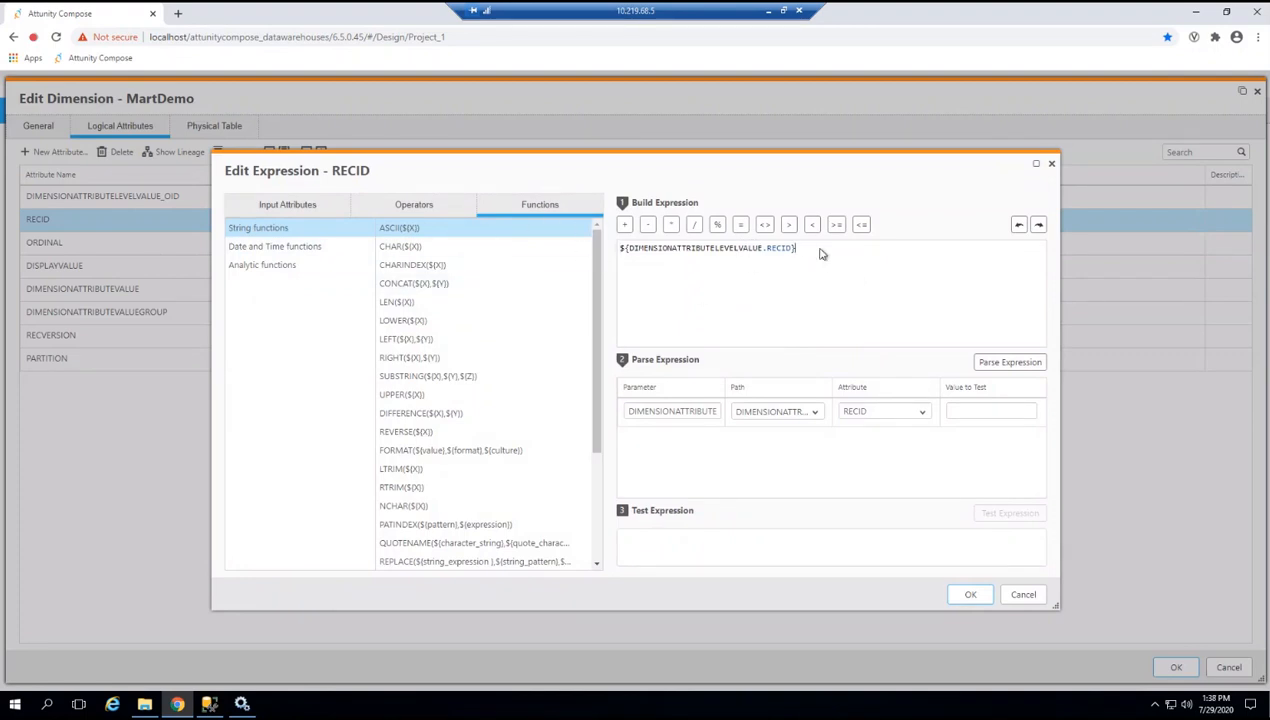
pyautogui.click(1022, 598)
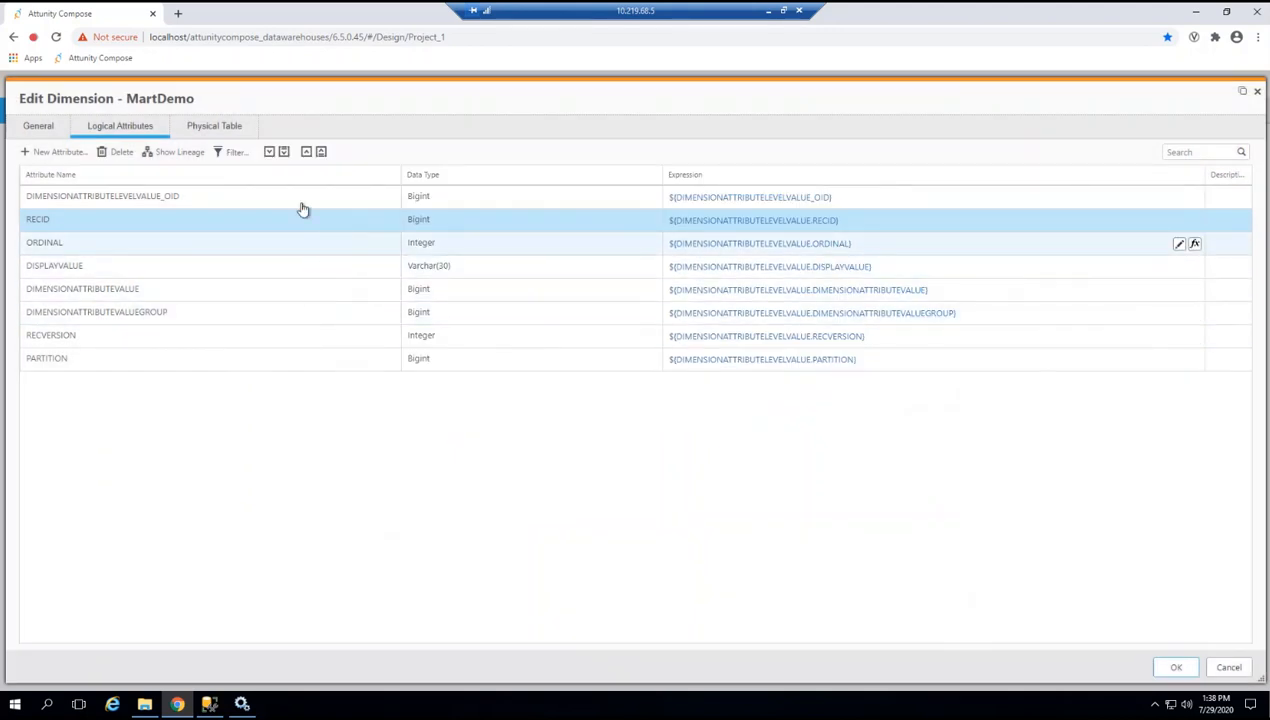
# Try DIMENSIONATTRIBUTELEVELVALUE.PARTITION as MartDemo's filter expression after reviewing the available operators and input attributes, then discard the filter changes.
pyautogui.click(233, 155)
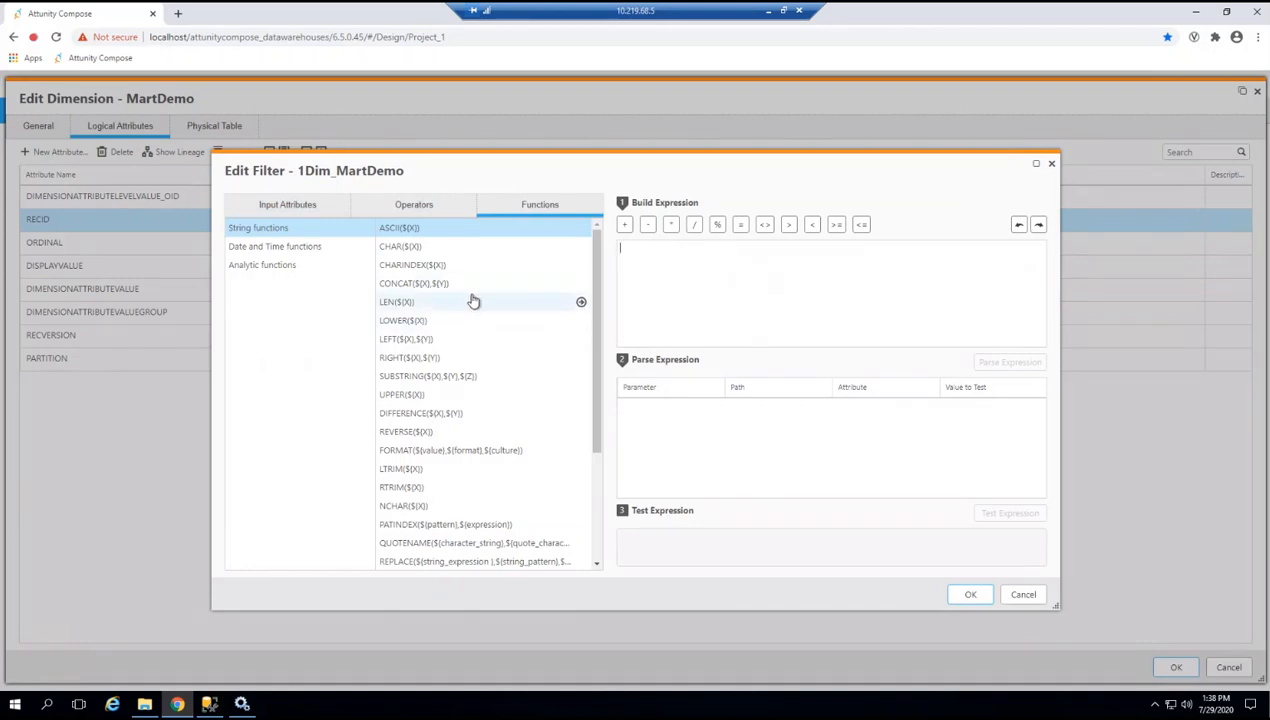
pyautogui.click(420, 208)
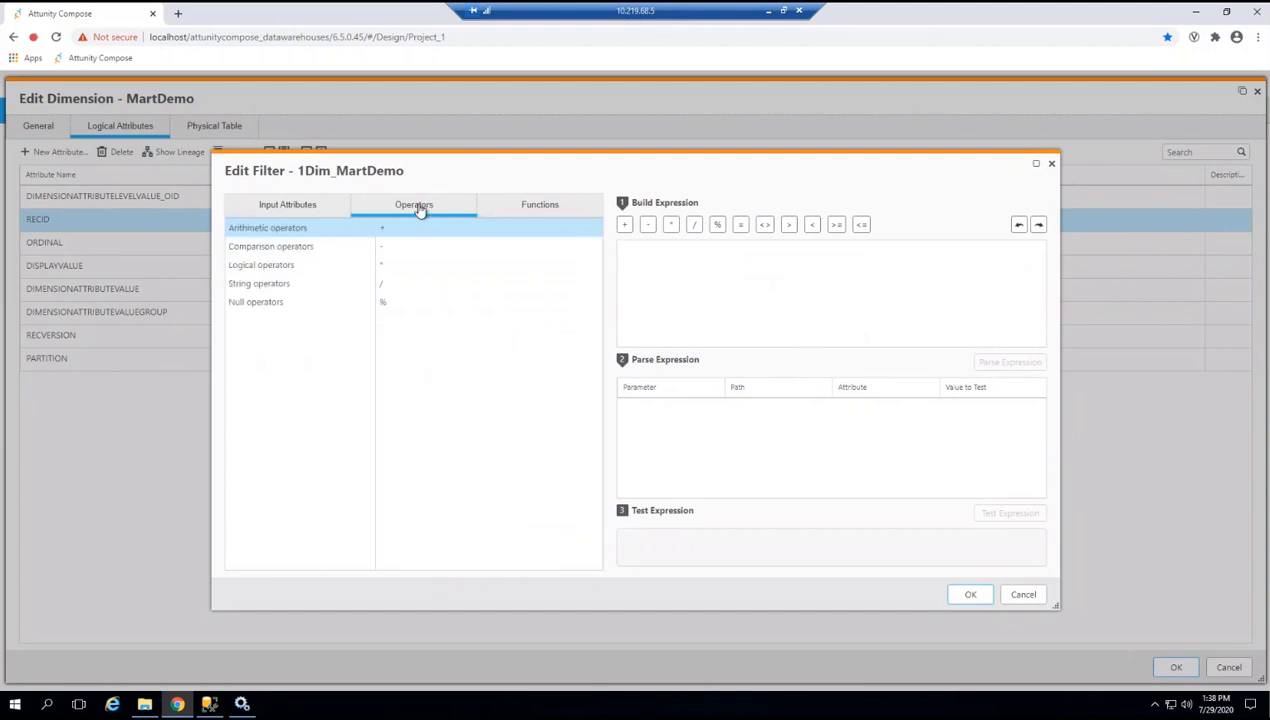
pyautogui.click(300, 210)
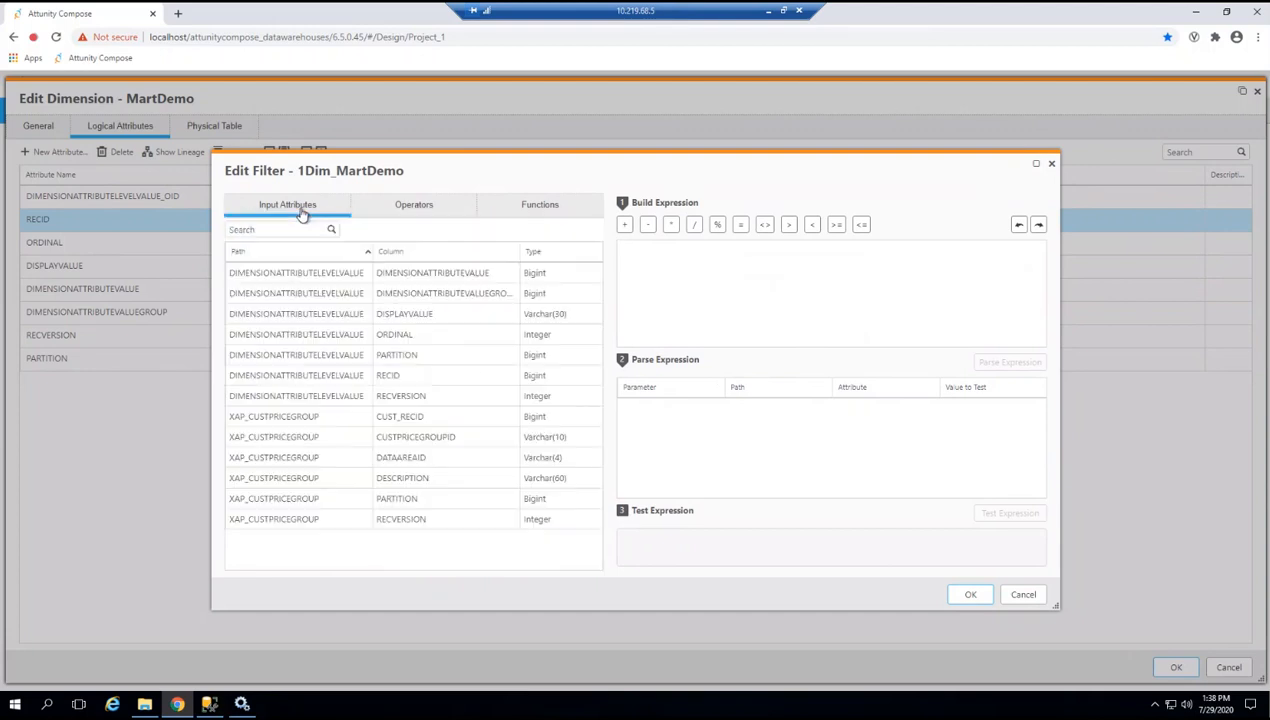
pyautogui.click(355, 355)
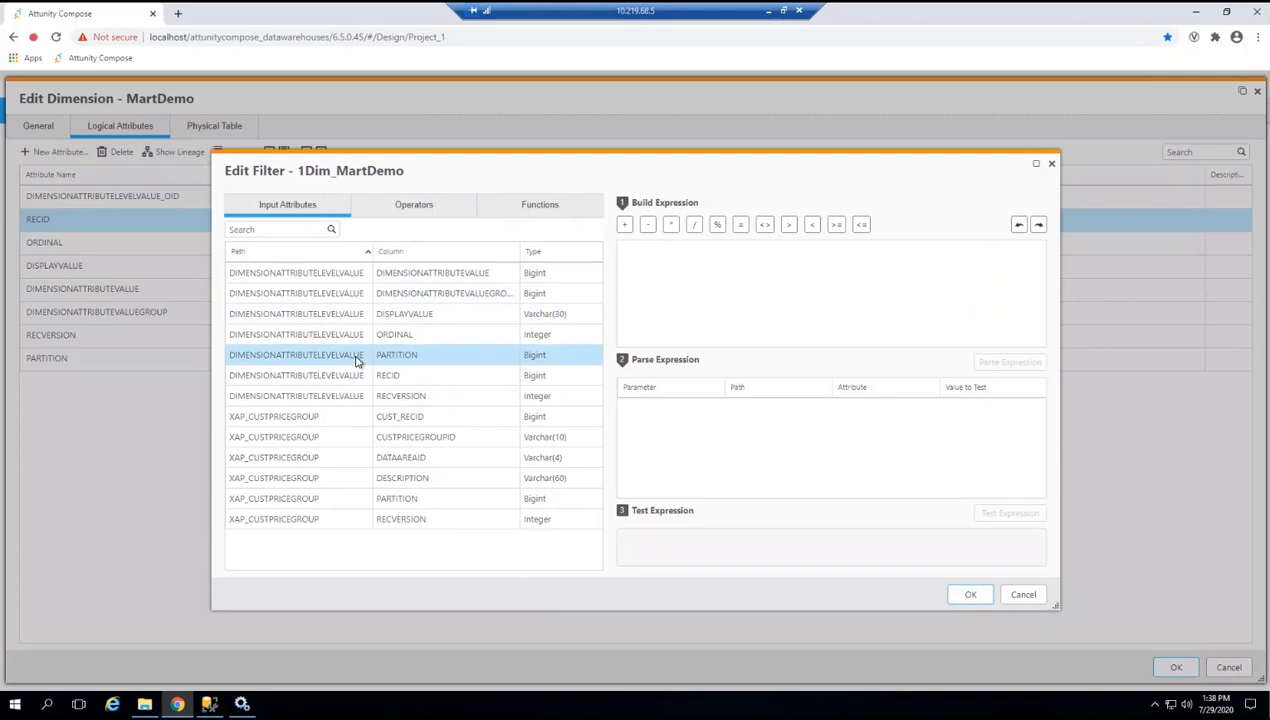
pyautogui.doubleClick(484, 361)
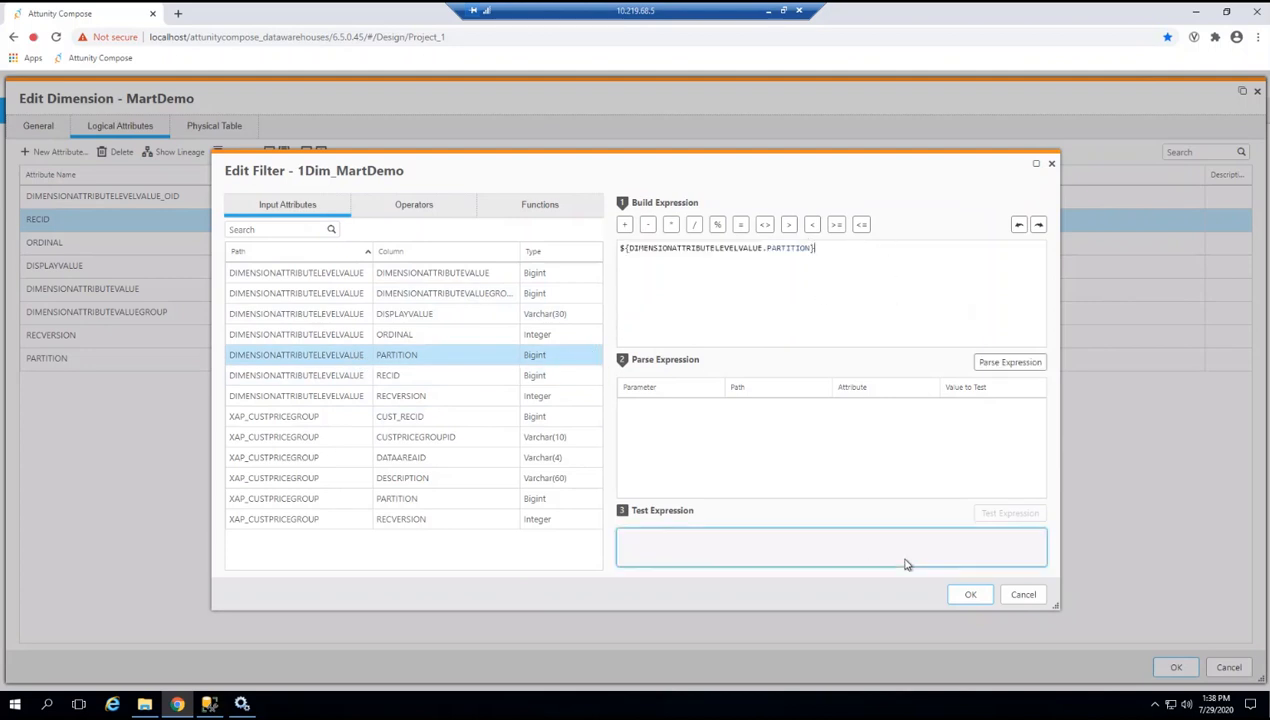
pyautogui.click(1023, 595)
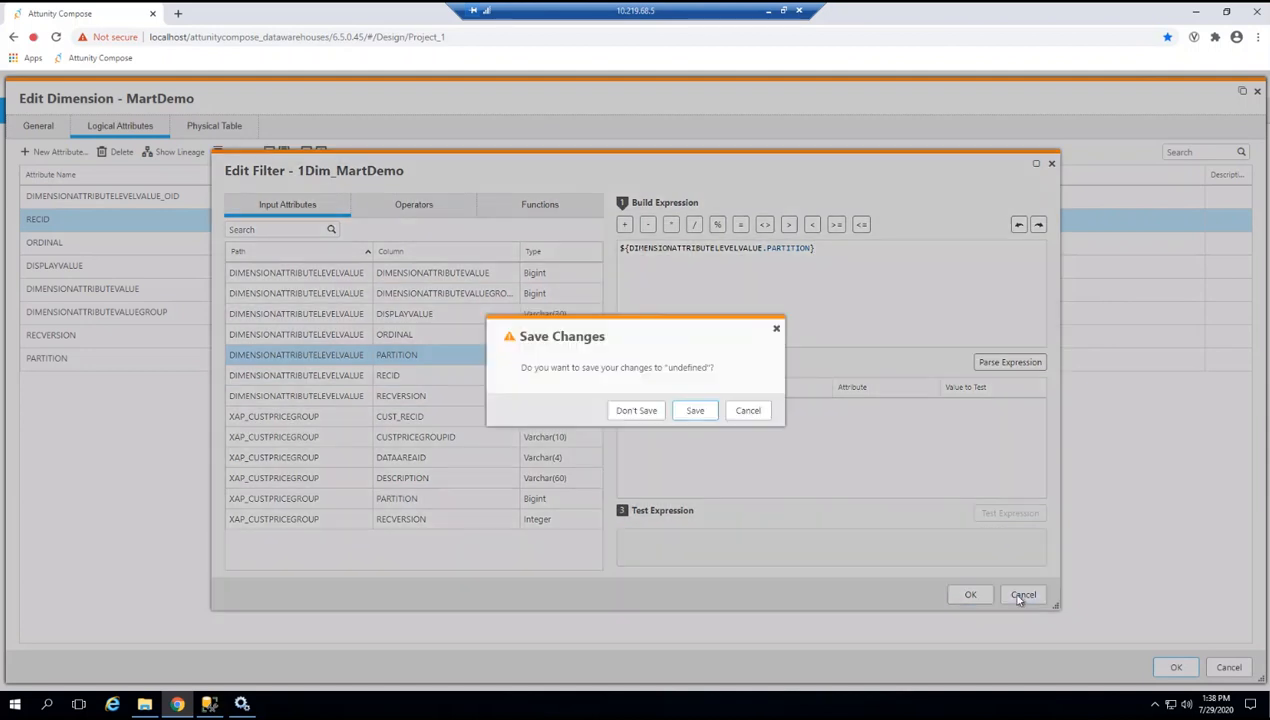
pyautogui.click(636, 411)
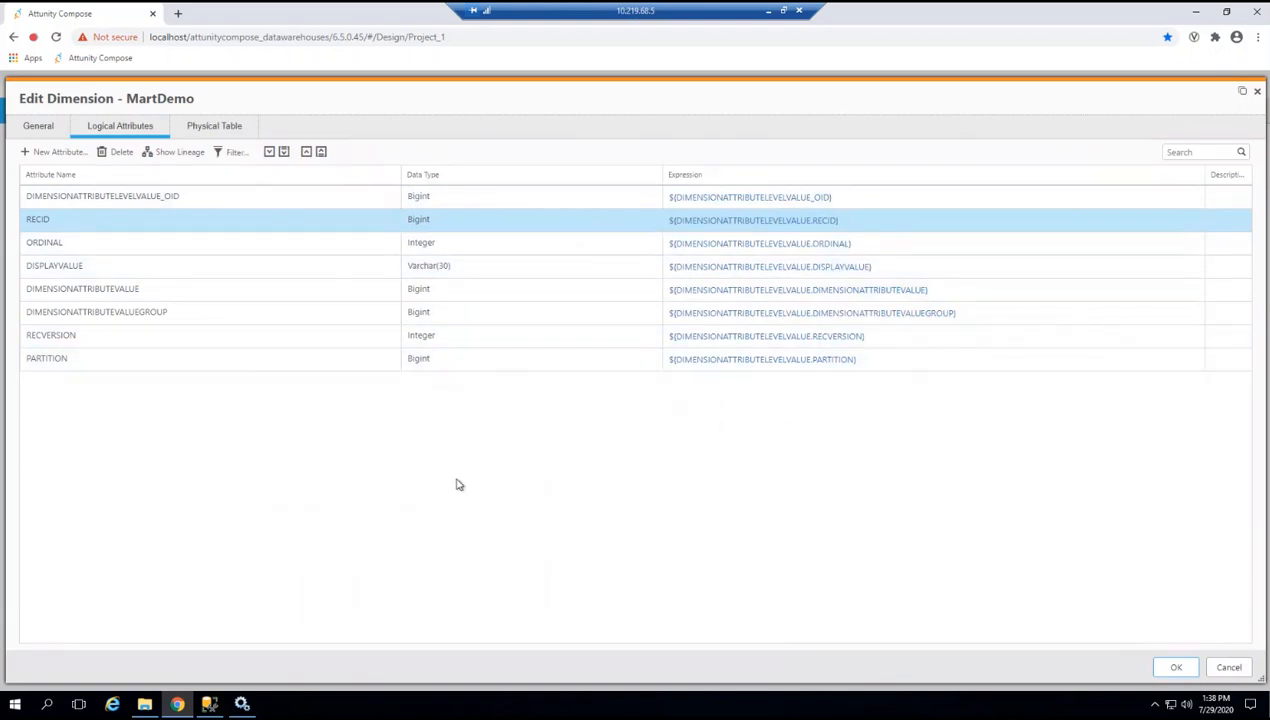
# Examine the MartDemo dimension's general properties, comparing its dimension name with its dimension table name.
pyautogui.click(38, 130)
pyautogui.click(347, 187)
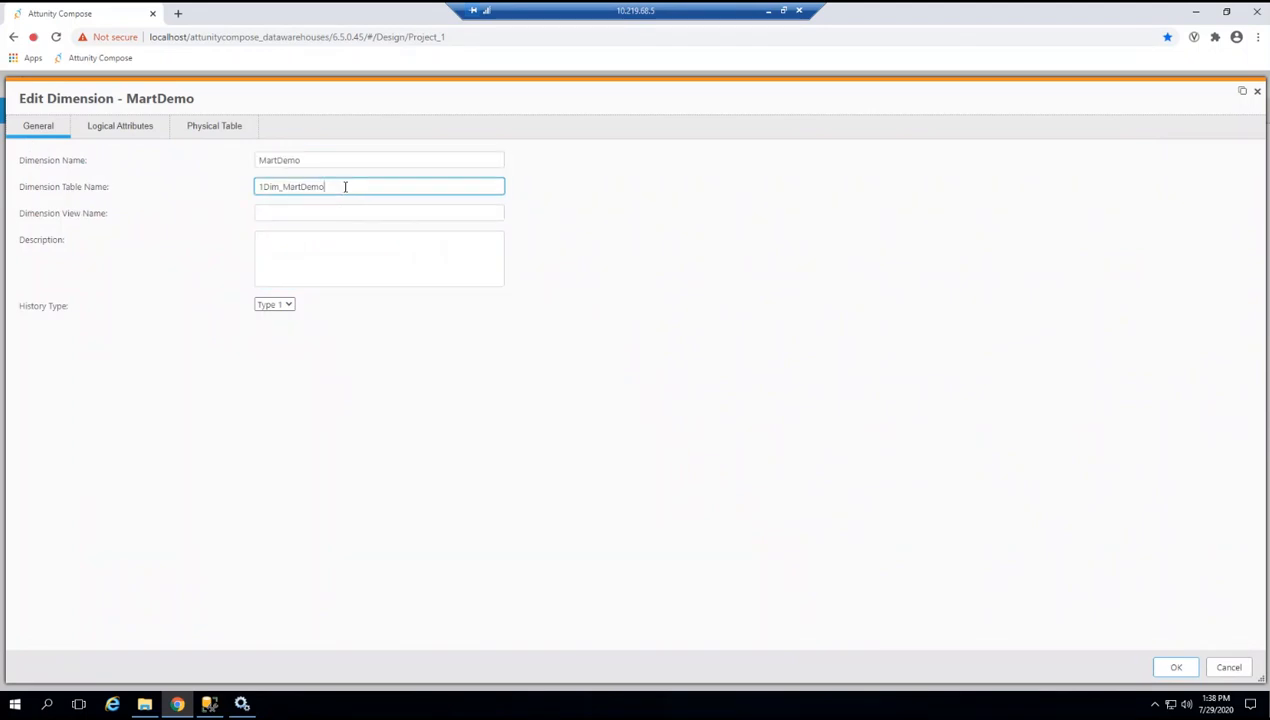
pyautogui.moveTo(340, 189); pyautogui.dragTo(255, 195)
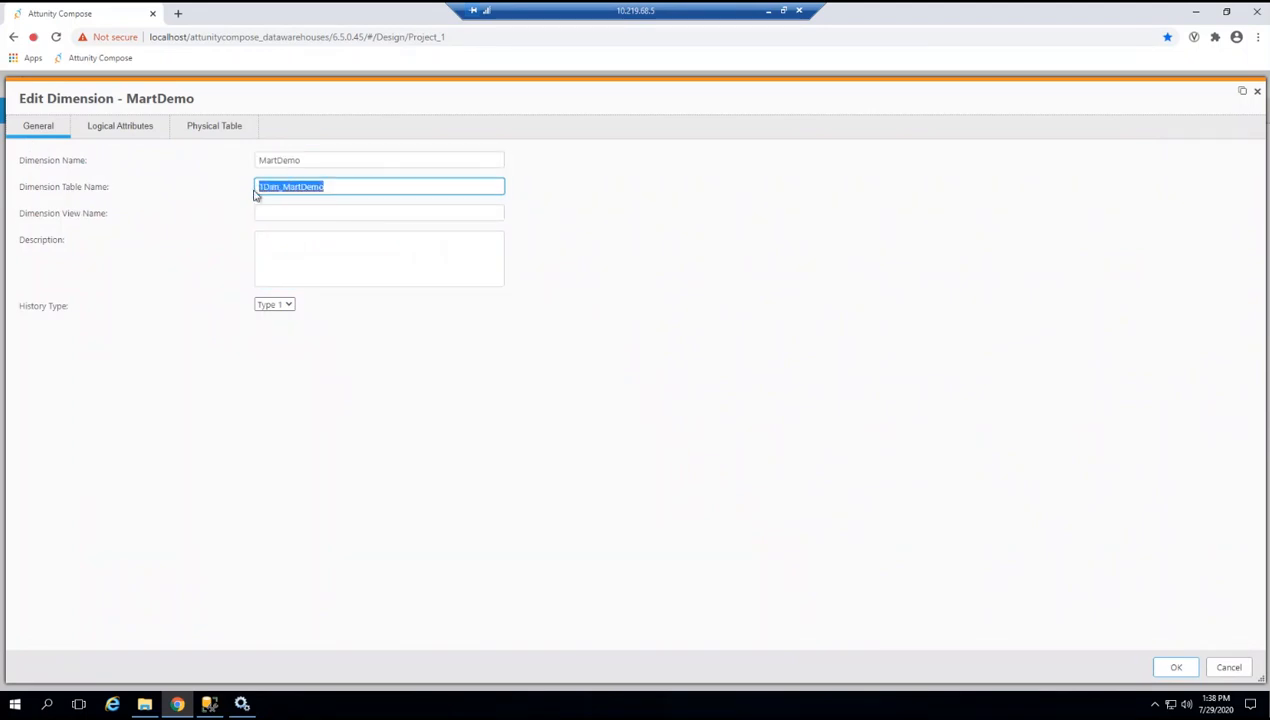
pyautogui.click(344, 188)
pyautogui.moveTo(344, 188); pyautogui.dragTo(256, 188)
pyautogui.moveTo(315, 159); pyautogui.dragTo(257, 160)
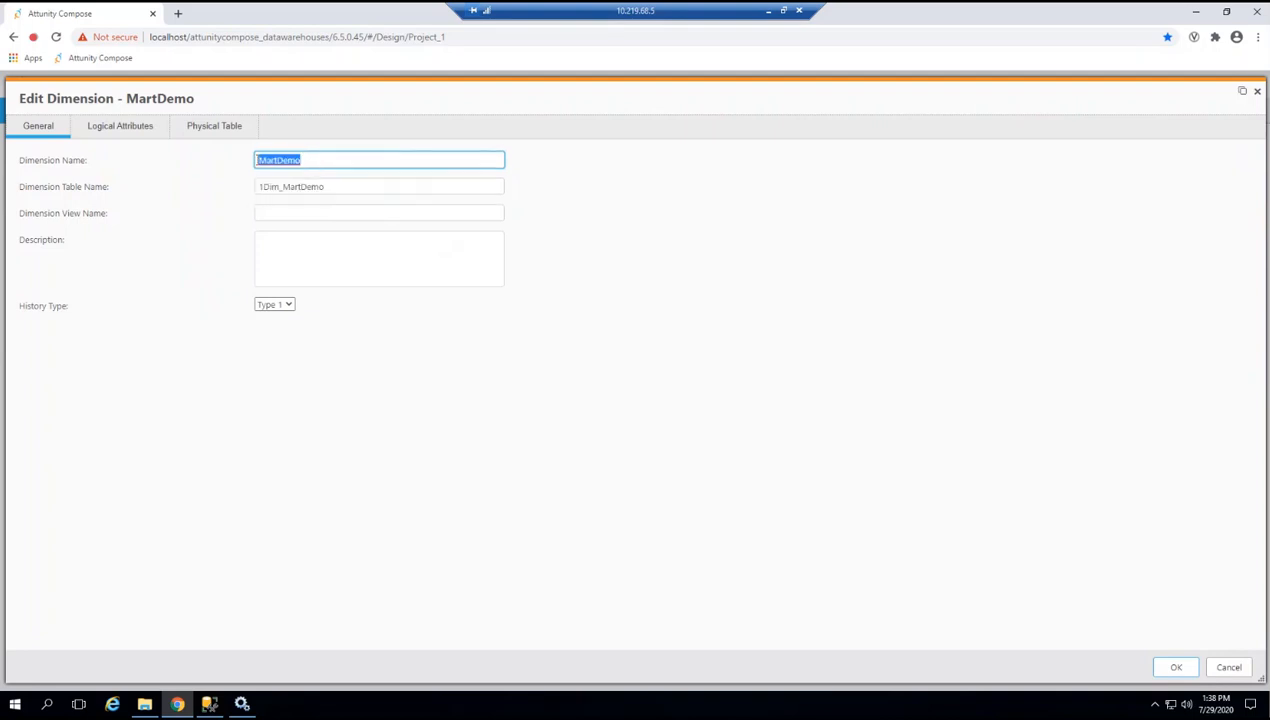
pyautogui.click(323, 165)
pyautogui.click(287, 187)
pyautogui.moveTo(324, 188); pyautogui.dragTo(257, 188)
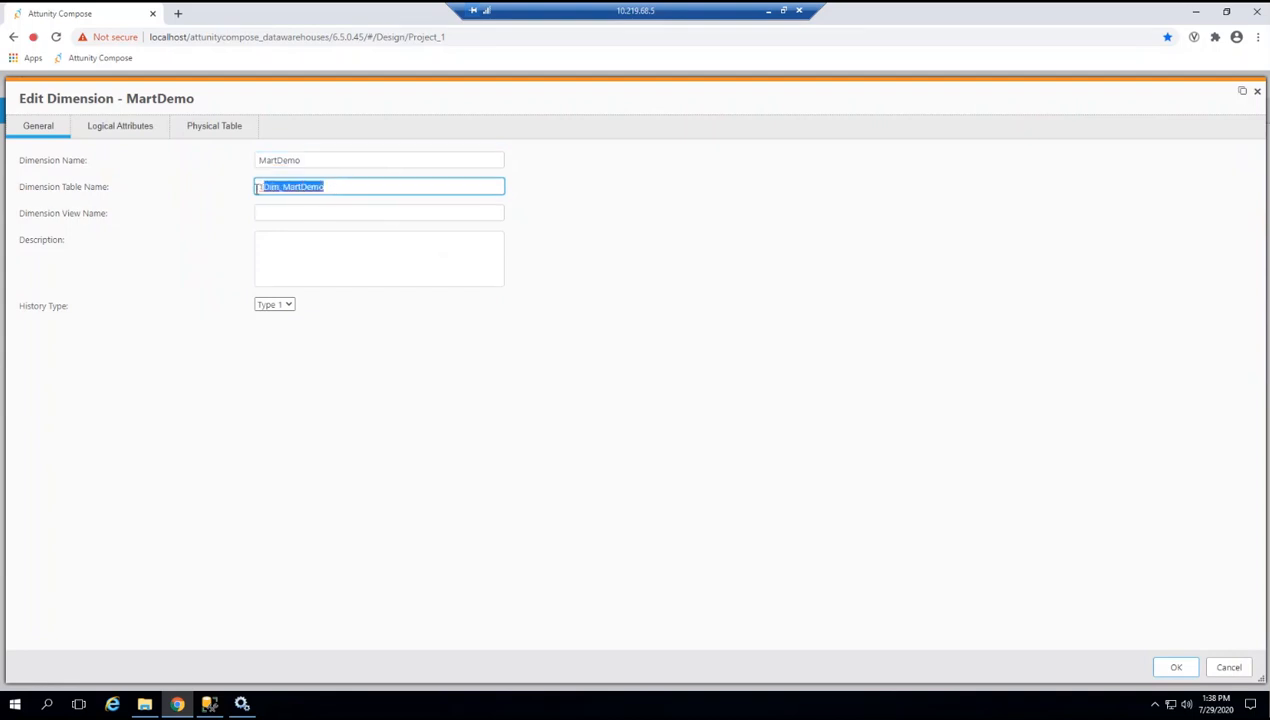
pyautogui.click(331, 187)
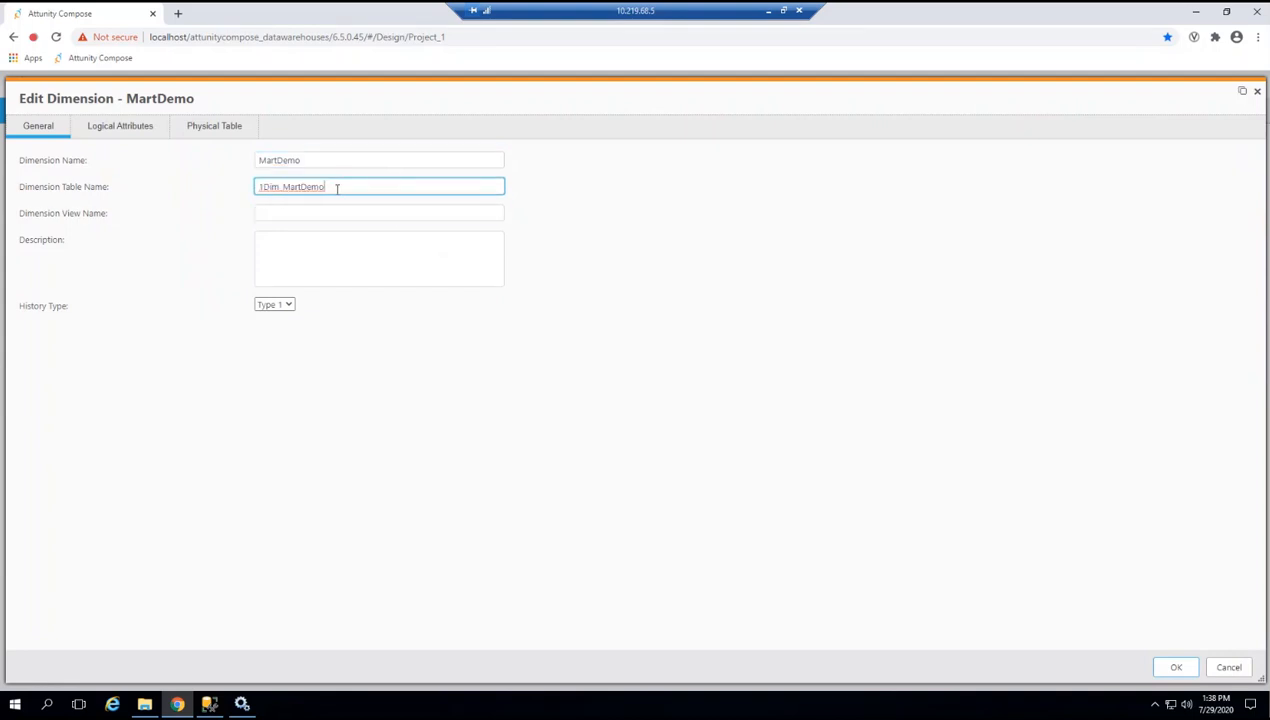
pyautogui.moveTo(337, 188); pyautogui.dragTo(248, 190)
# Compare MartDemo's logical attributes with its physical table columns, return to the general properties and leave the dimension without saving.
pyautogui.click(201, 132)
pyautogui.click(126, 131)
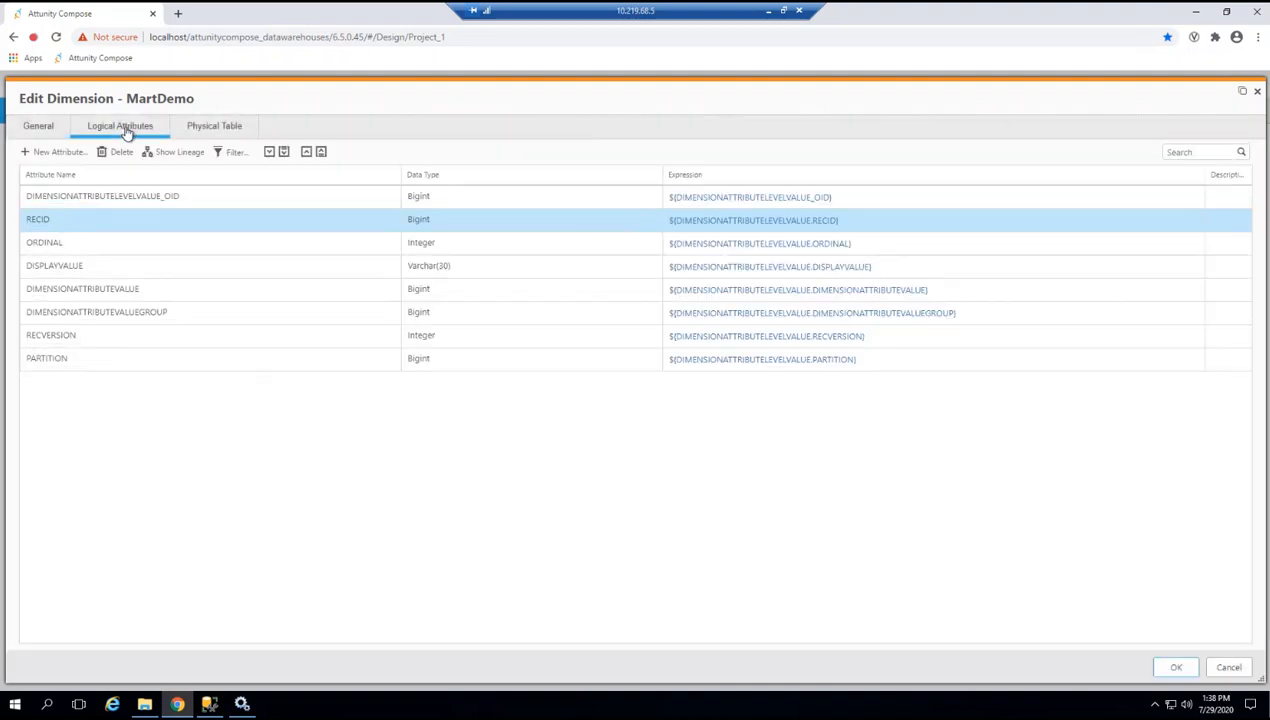
pyautogui.click(216, 128)
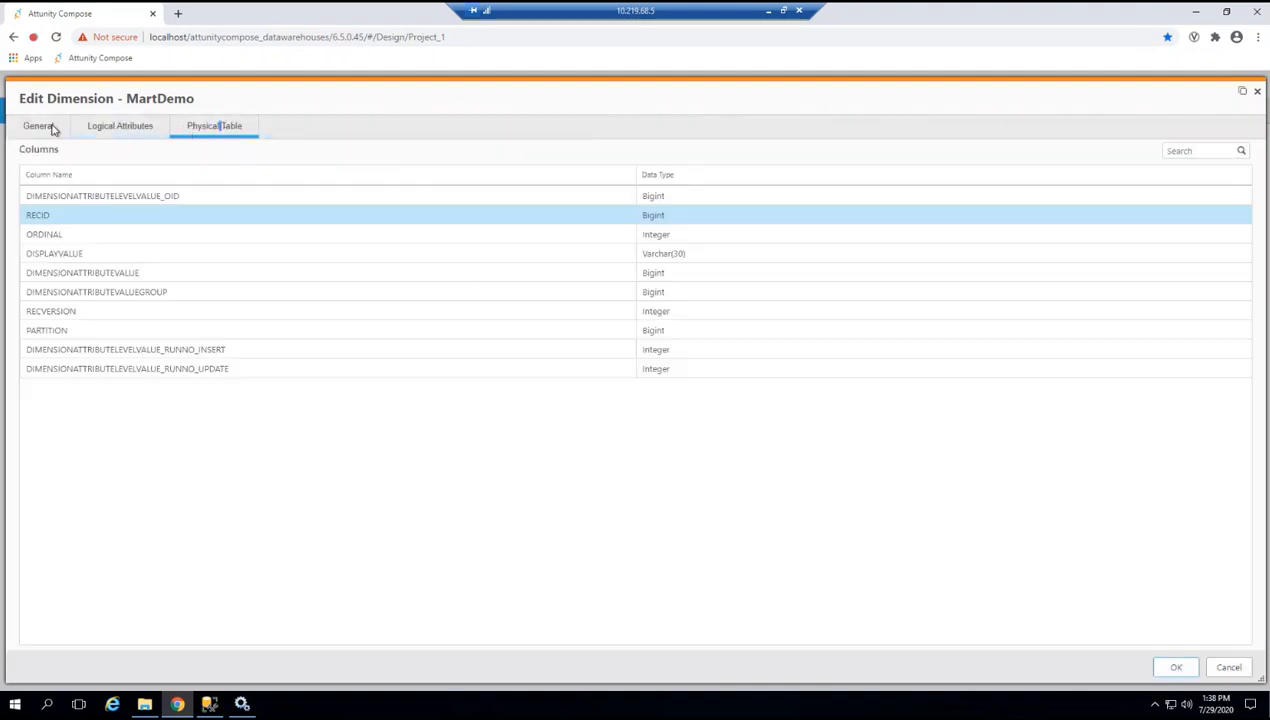
pyautogui.click(42, 129)
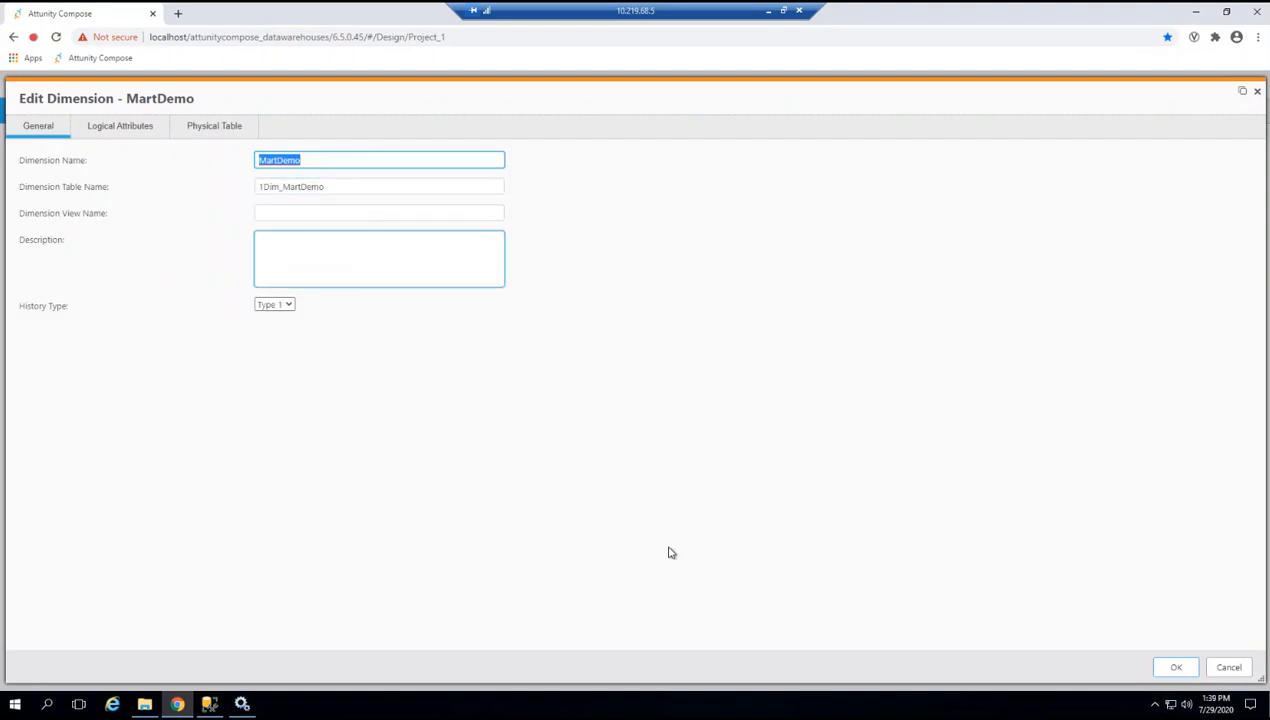
pyautogui.click(1224, 667)
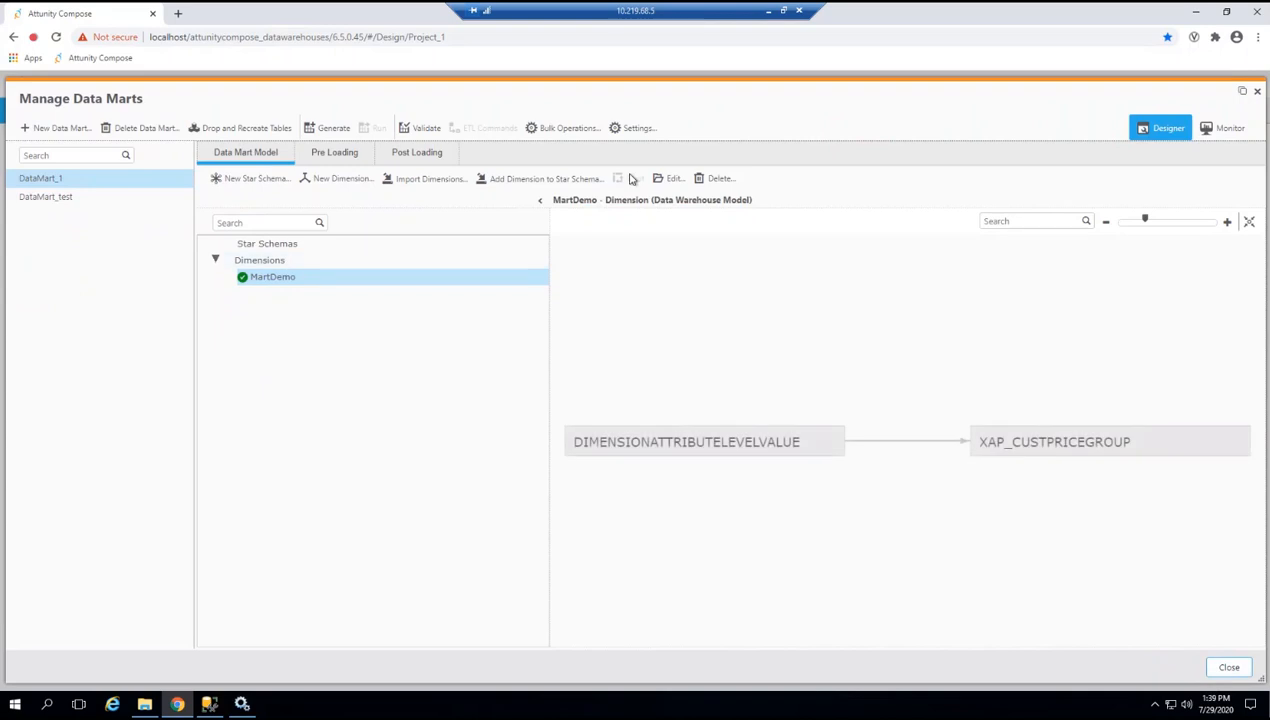
# Open DataMart_1's settings and review the advanced options and the general load options.
pyautogui.click(632, 129)
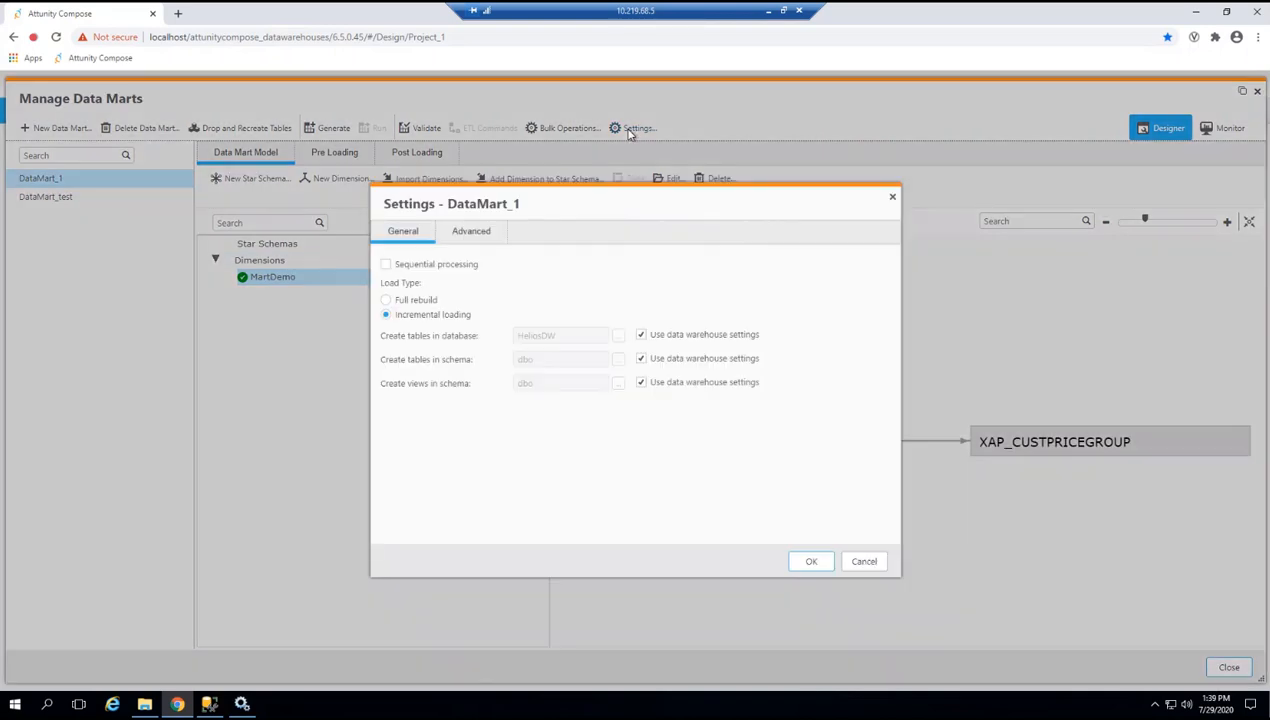
pyautogui.click(471, 232)
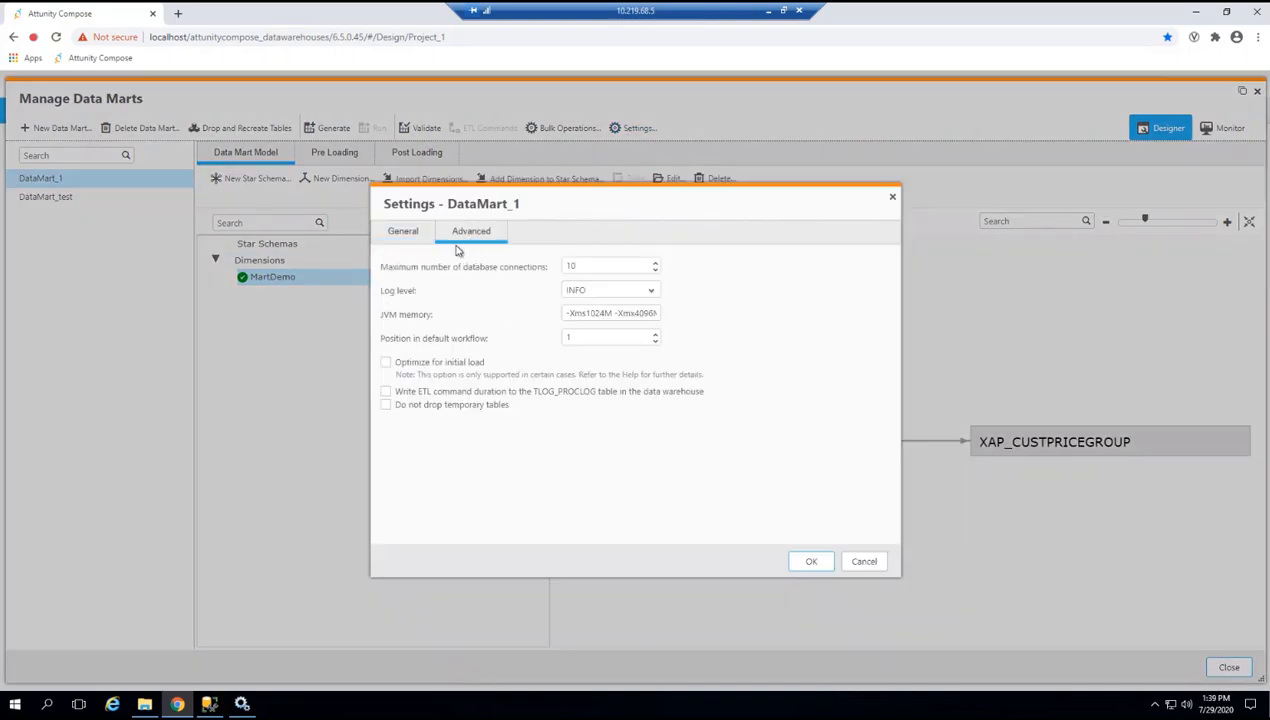
pyautogui.click(404, 234)
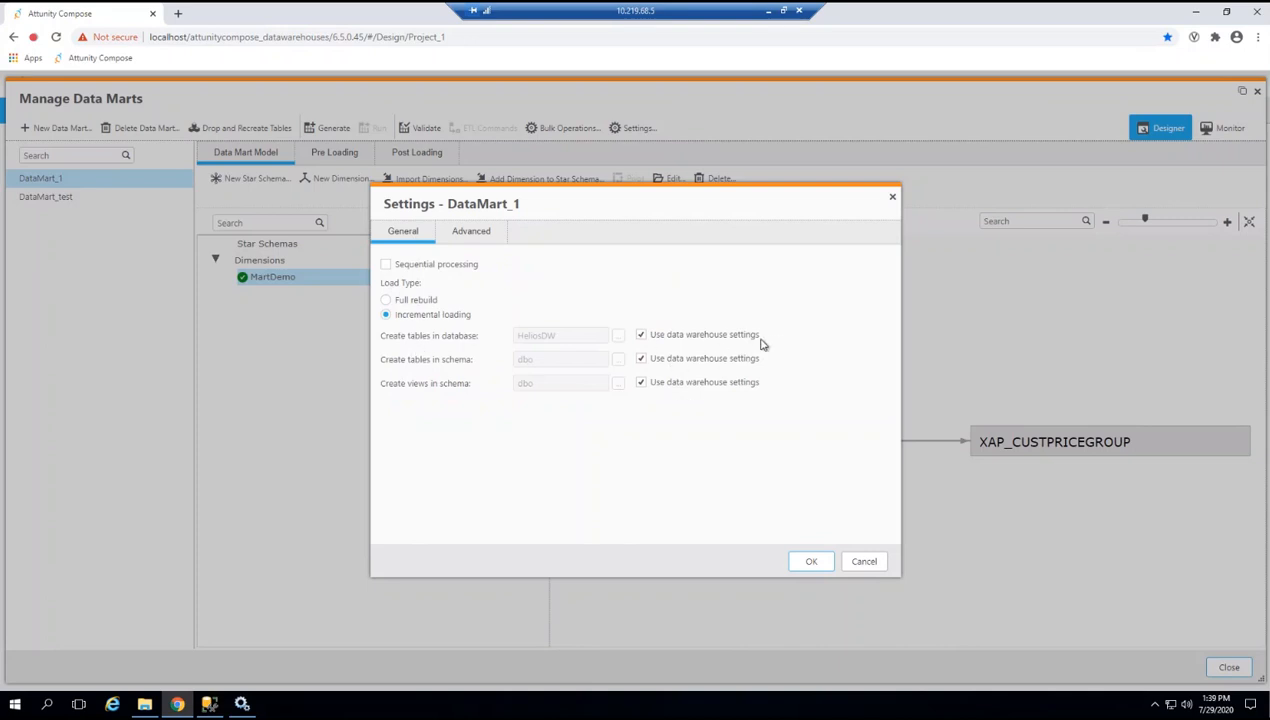
# Try overriding the table database for DataMart_1 with CATDataMart_Dev or DealerDataMart_Dev, restore the data warehouse setting and cancel the settings.
pyautogui.click(640, 338)
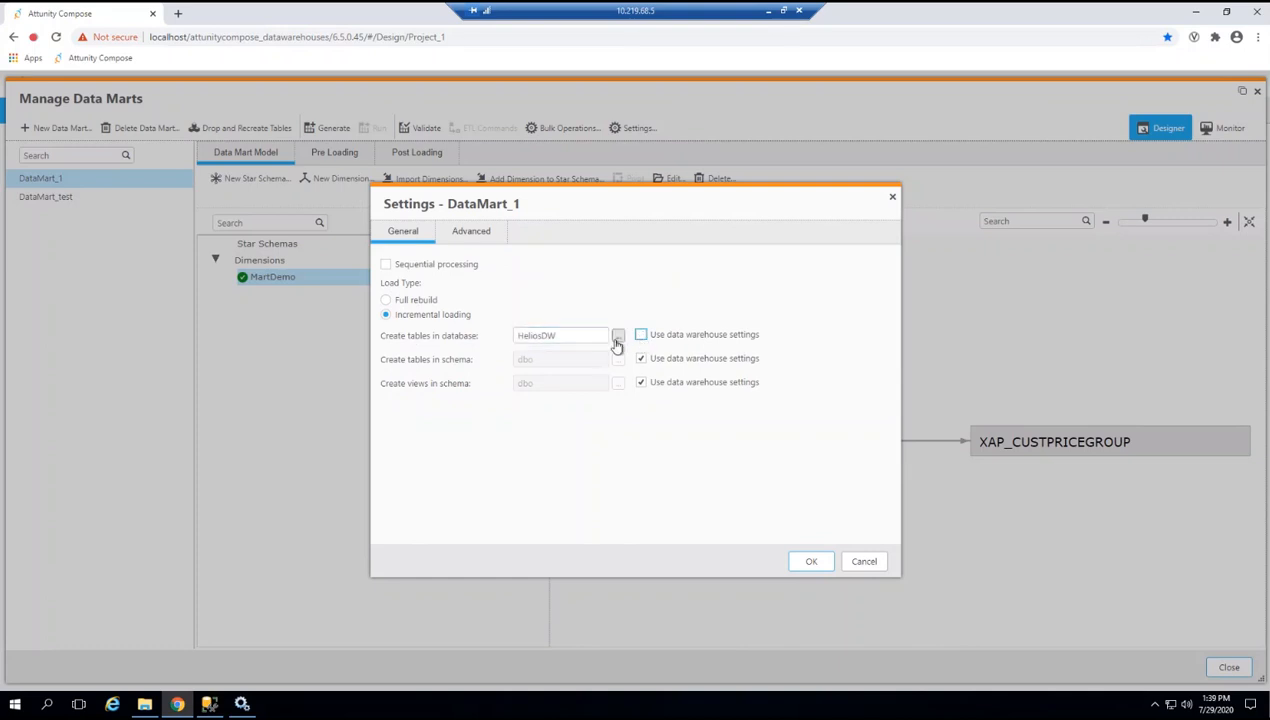
pyautogui.click(618, 338)
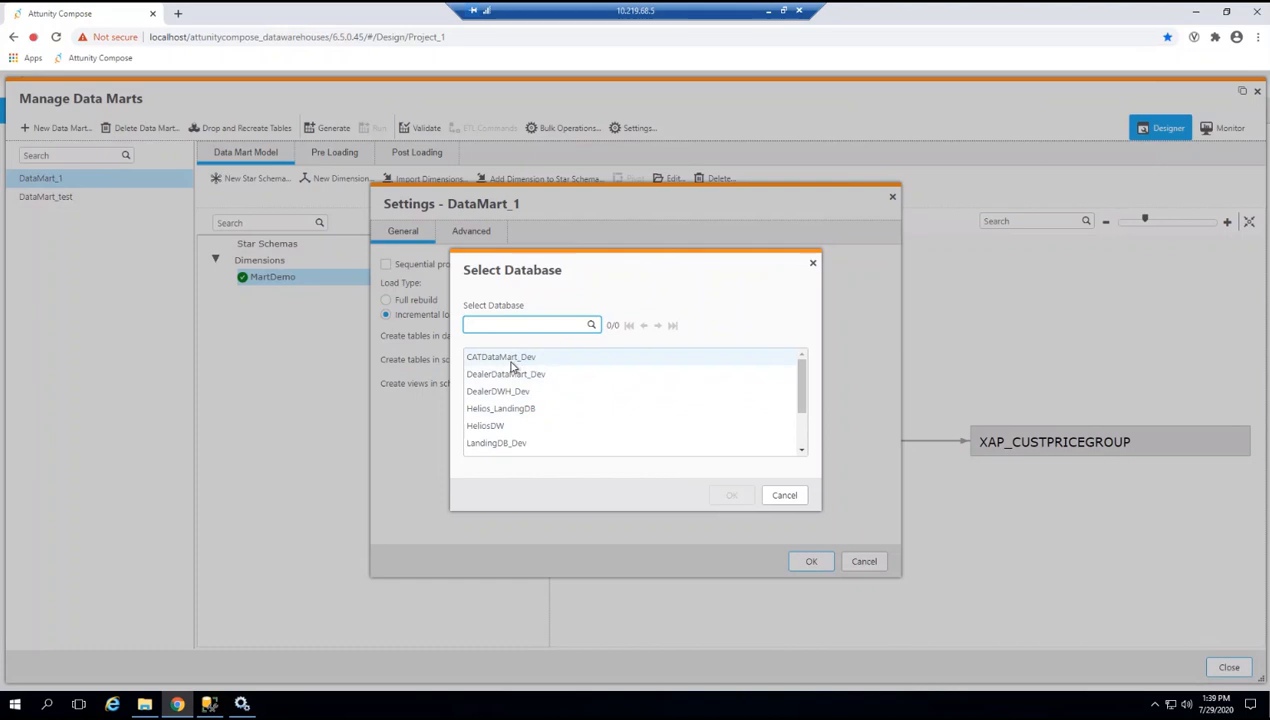
pyautogui.click(515, 358)
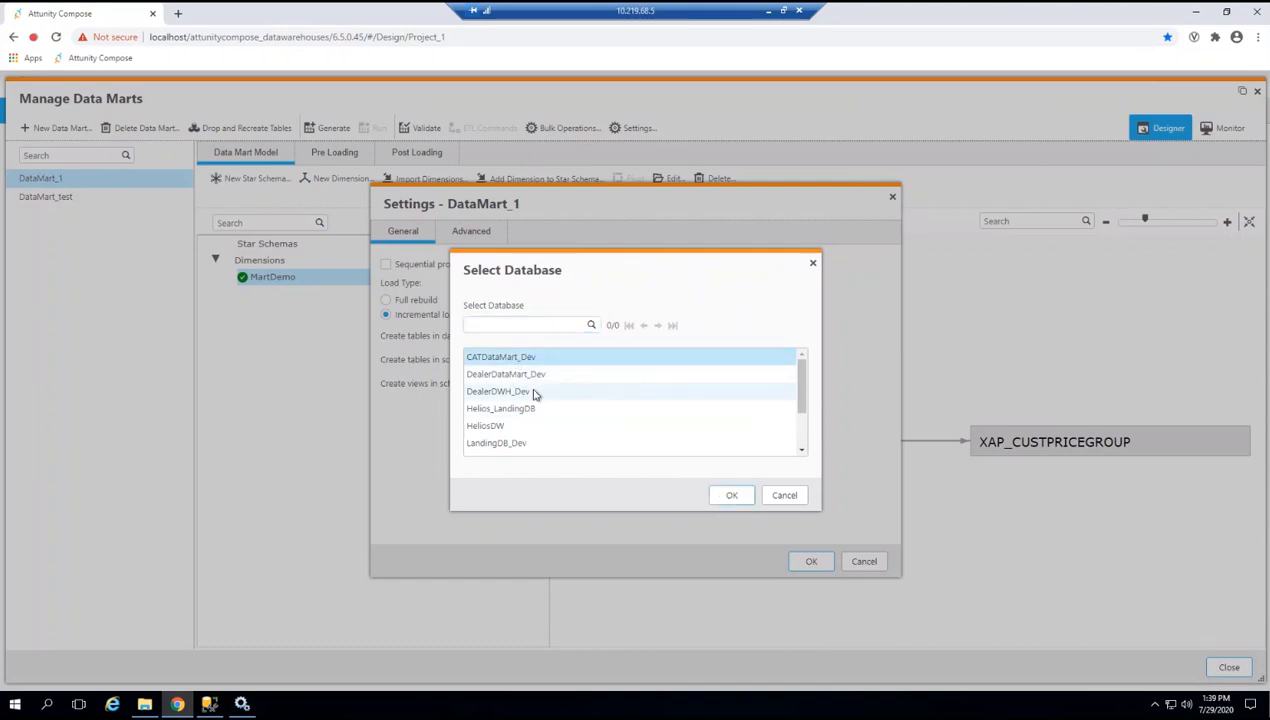
pyautogui.click(522, 374)
pyautogui.click(784, 496)
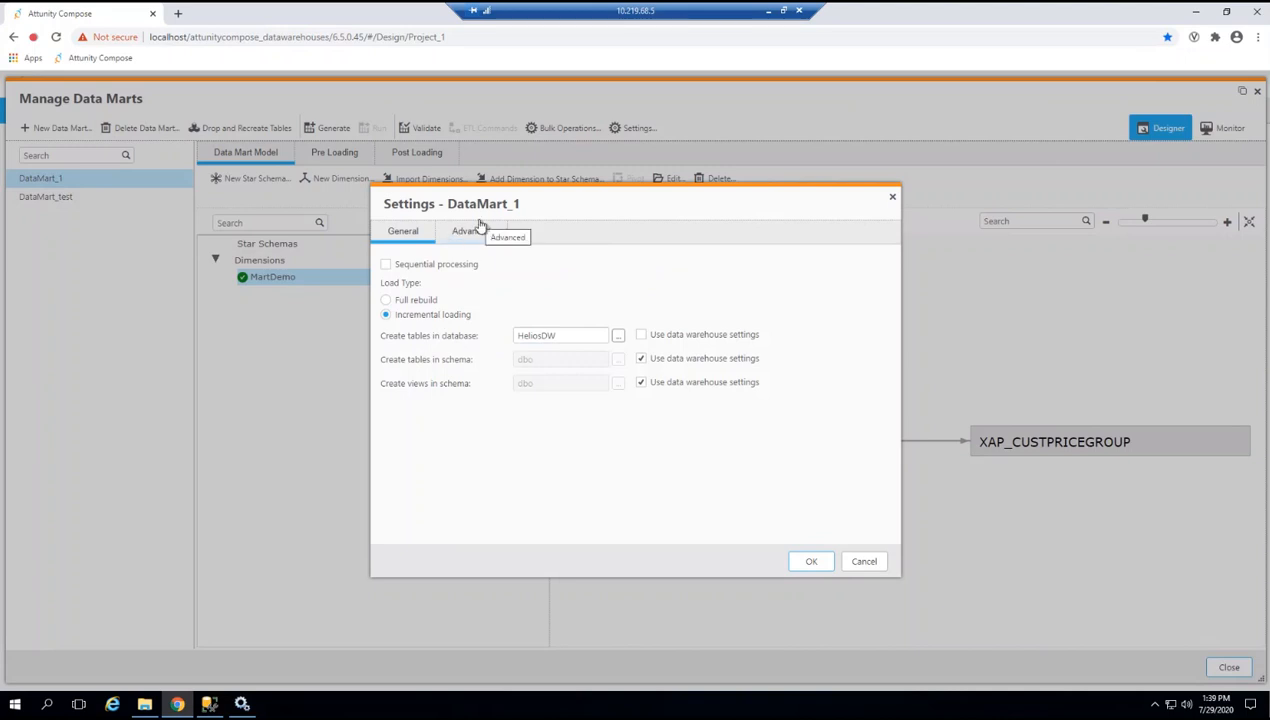
pyautogui.click(619, 338)
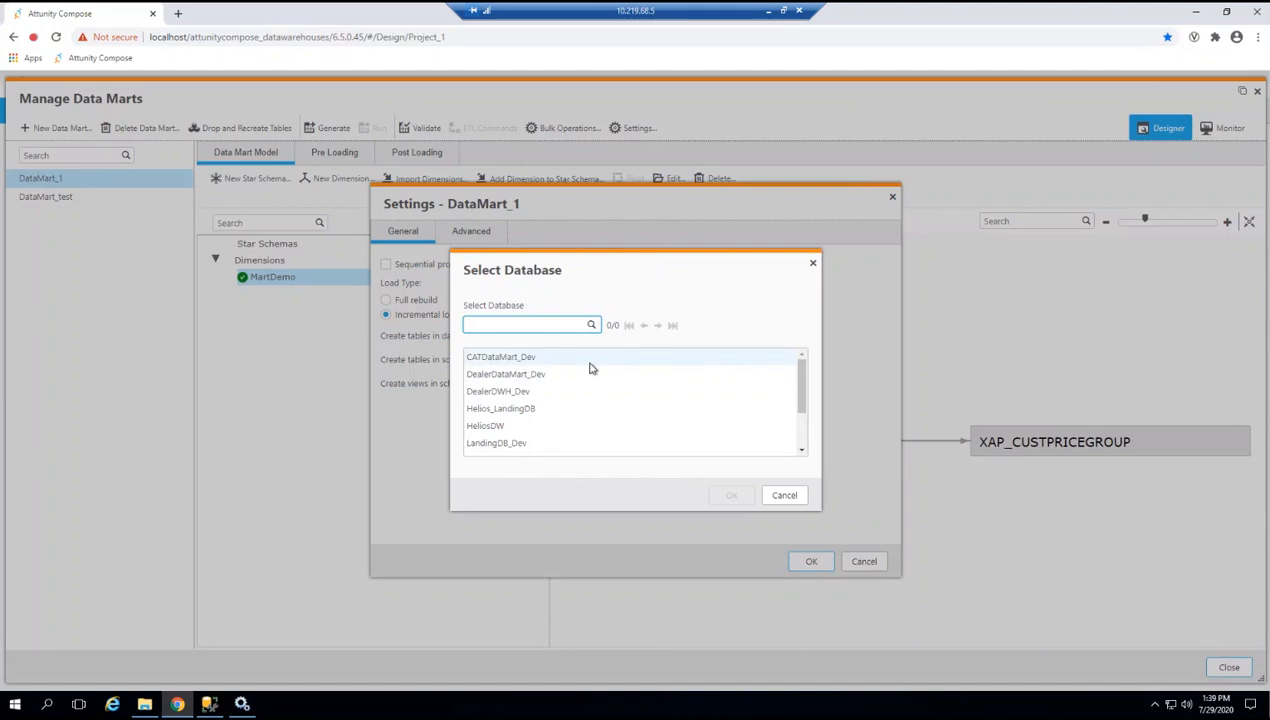
pyautogui.click(786, 497)
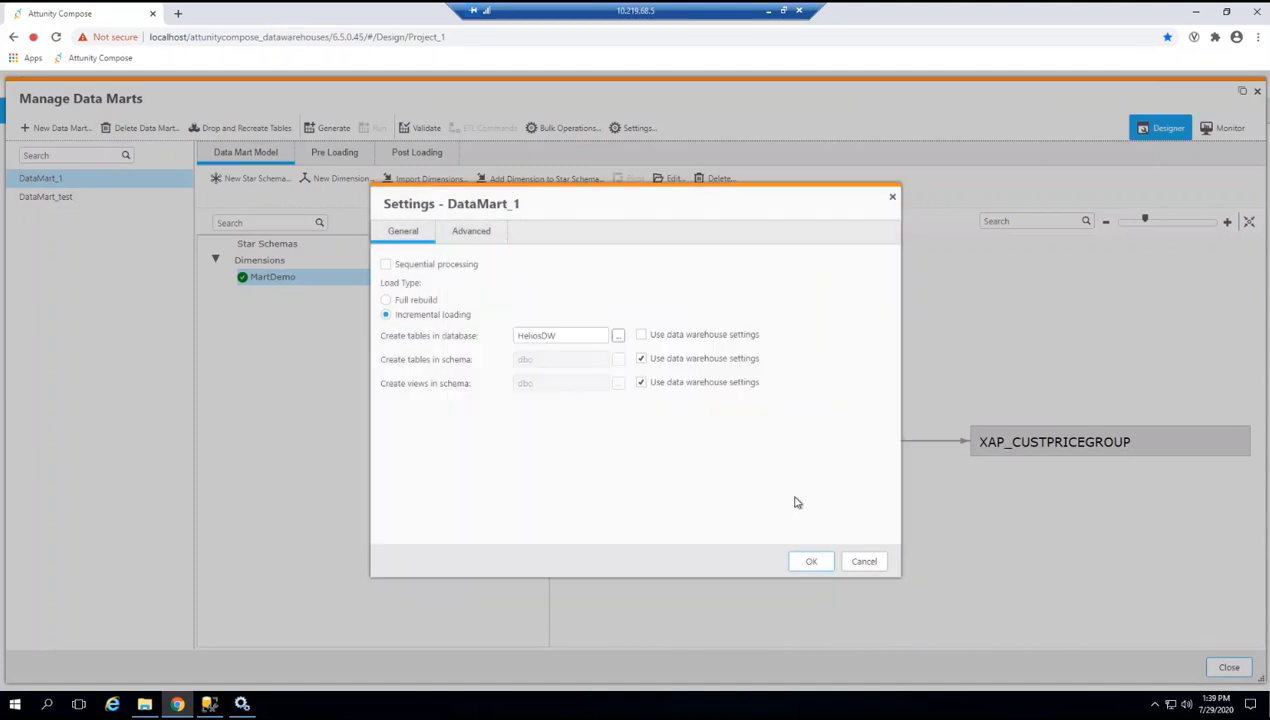
pyautogui.click(619, 337)
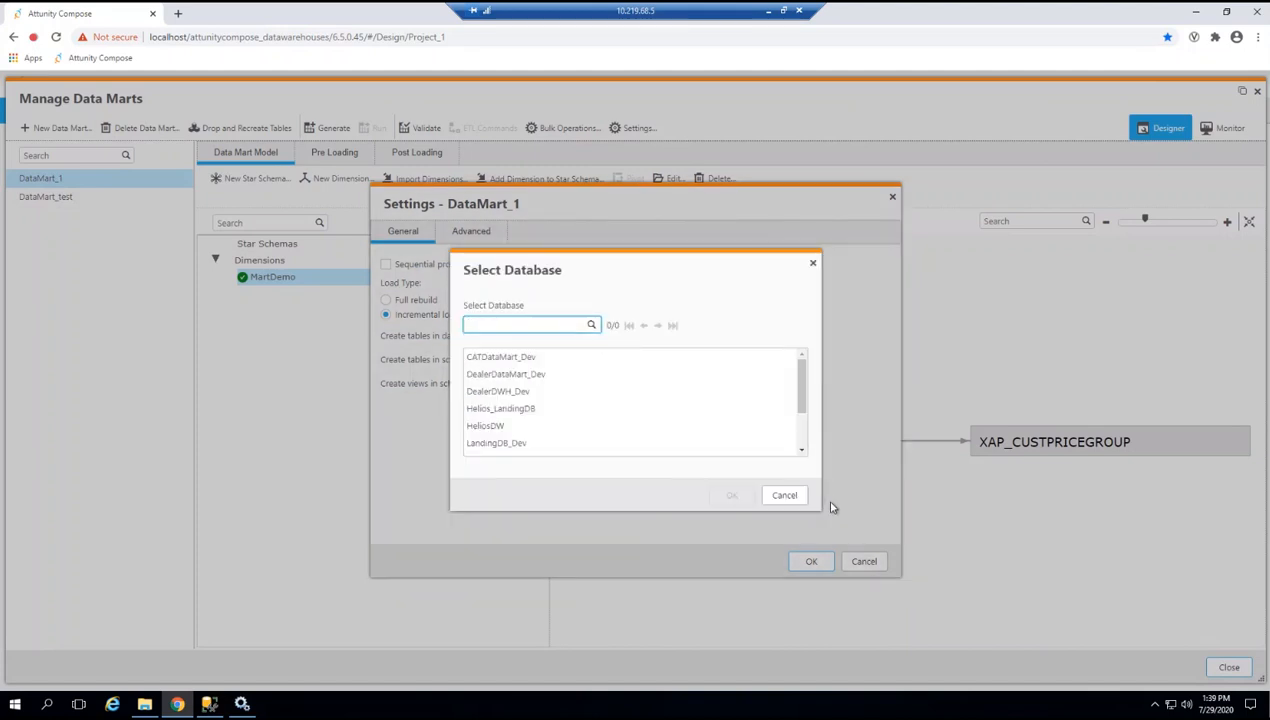
pyautogui.click(784, 495)
pyautogui.click(640, 336)
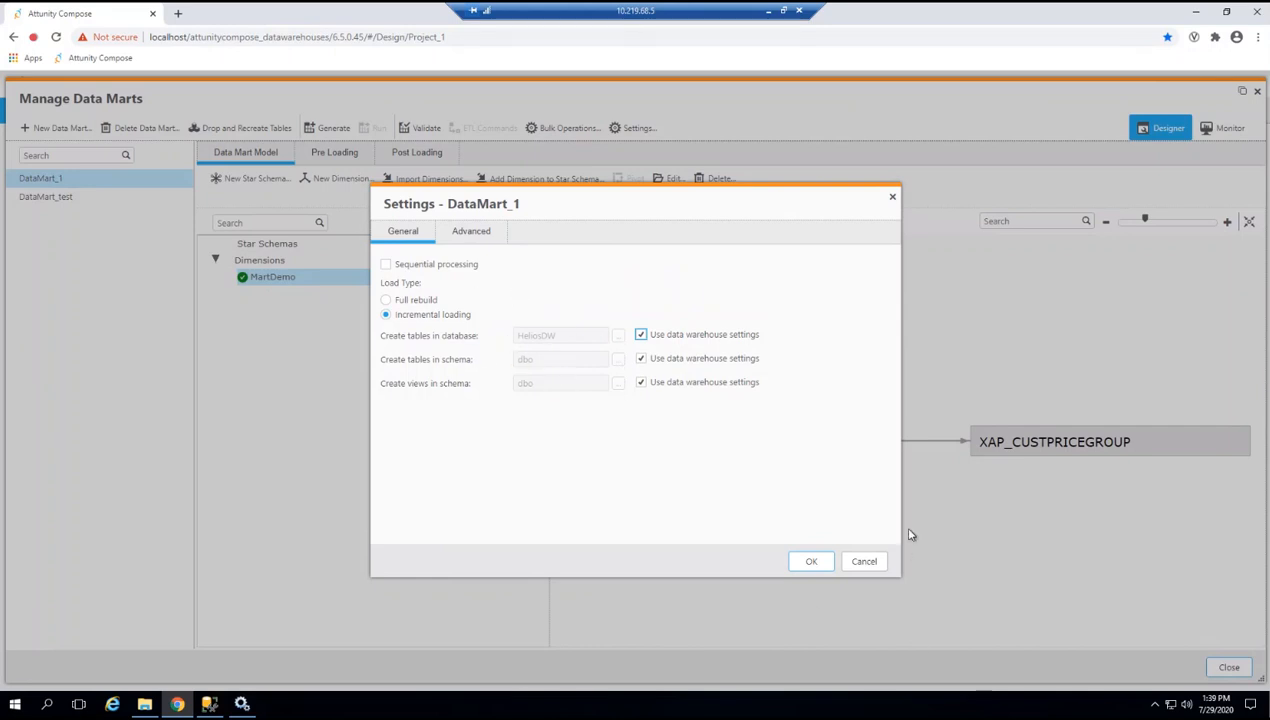
pyautogui.click(868, 566)
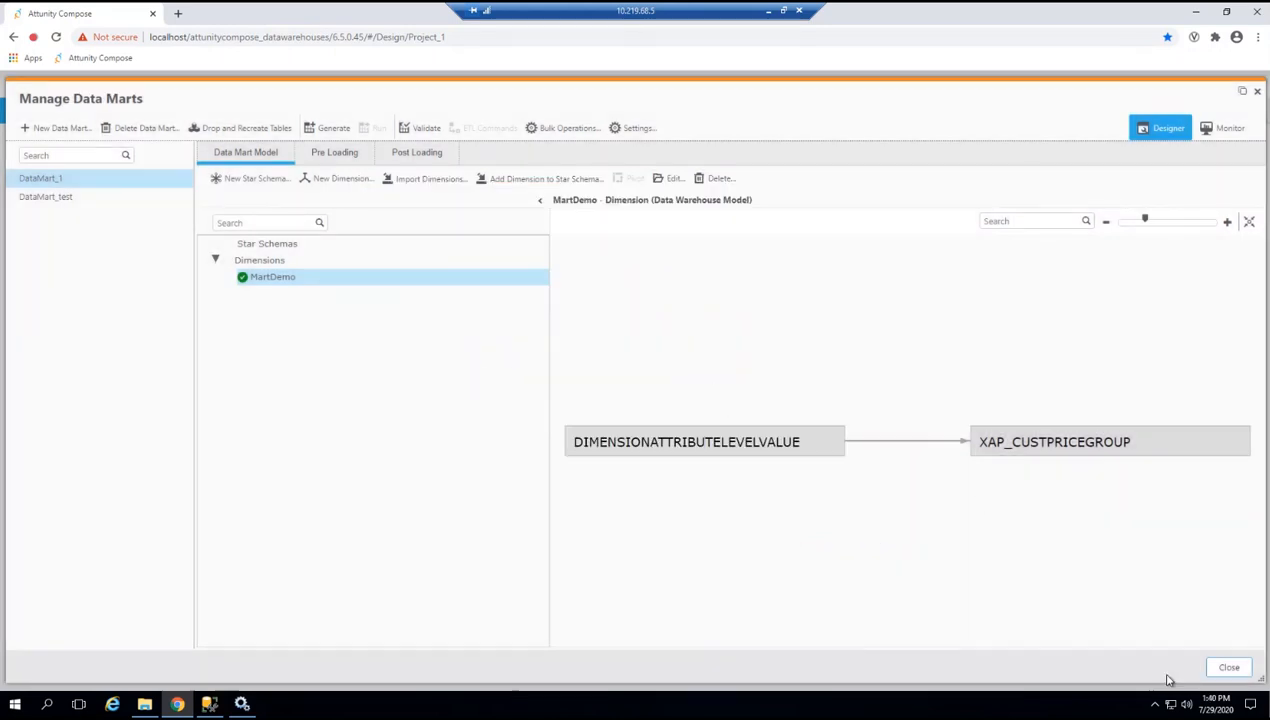
# Close data mart management, open Project_1's monitor and inspect the Default Workflow and Landing tasks.
pyautogui.click(1228, 667)
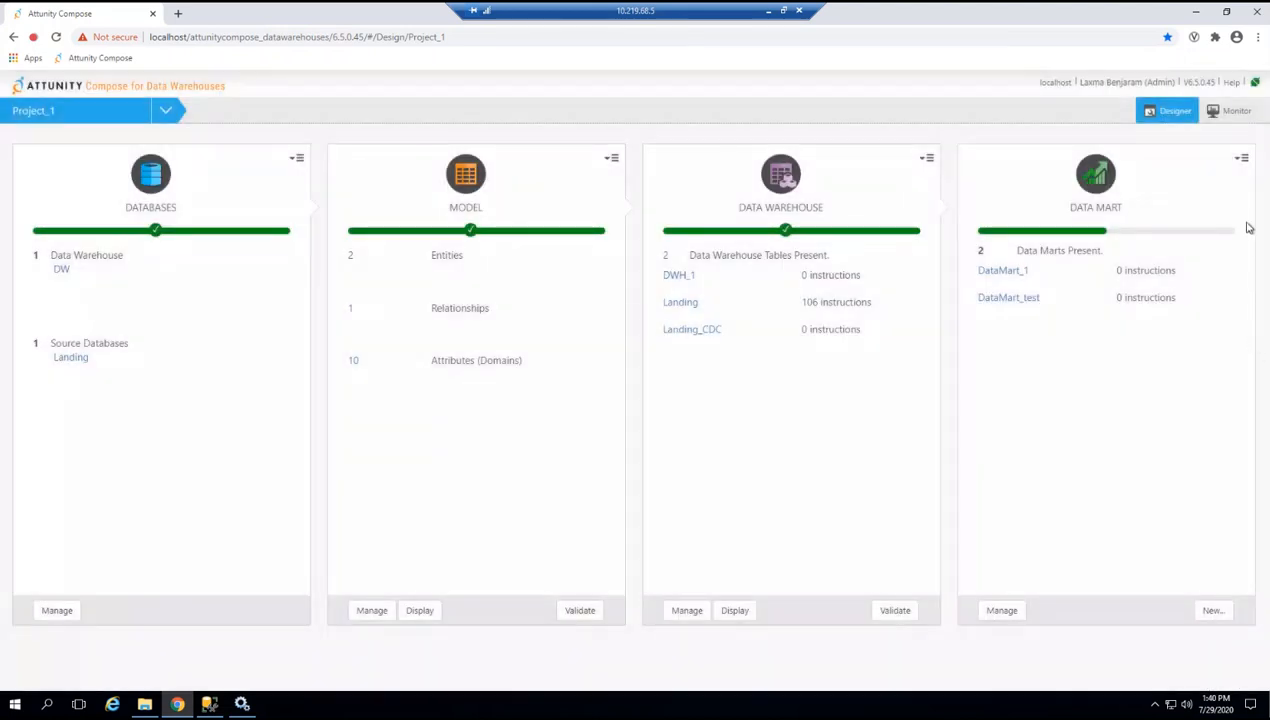
pyautogui.click(1243, 161)
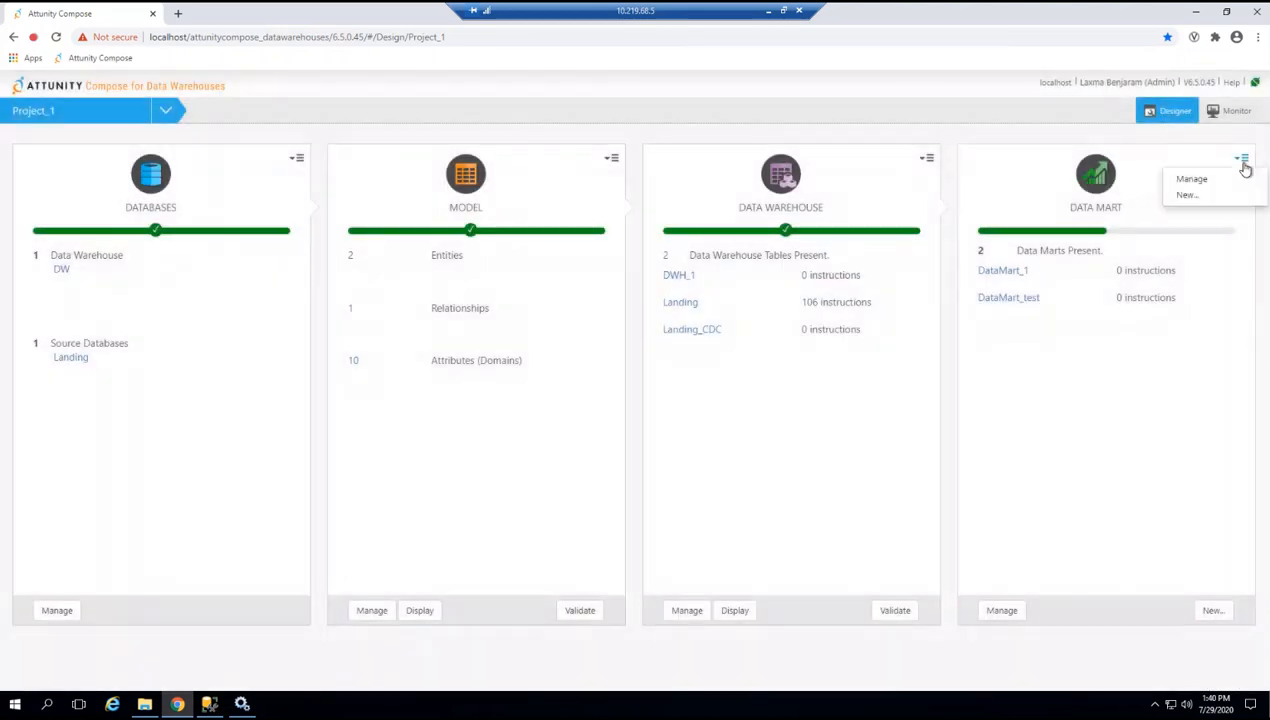
pyautogui.click(1235, 112)
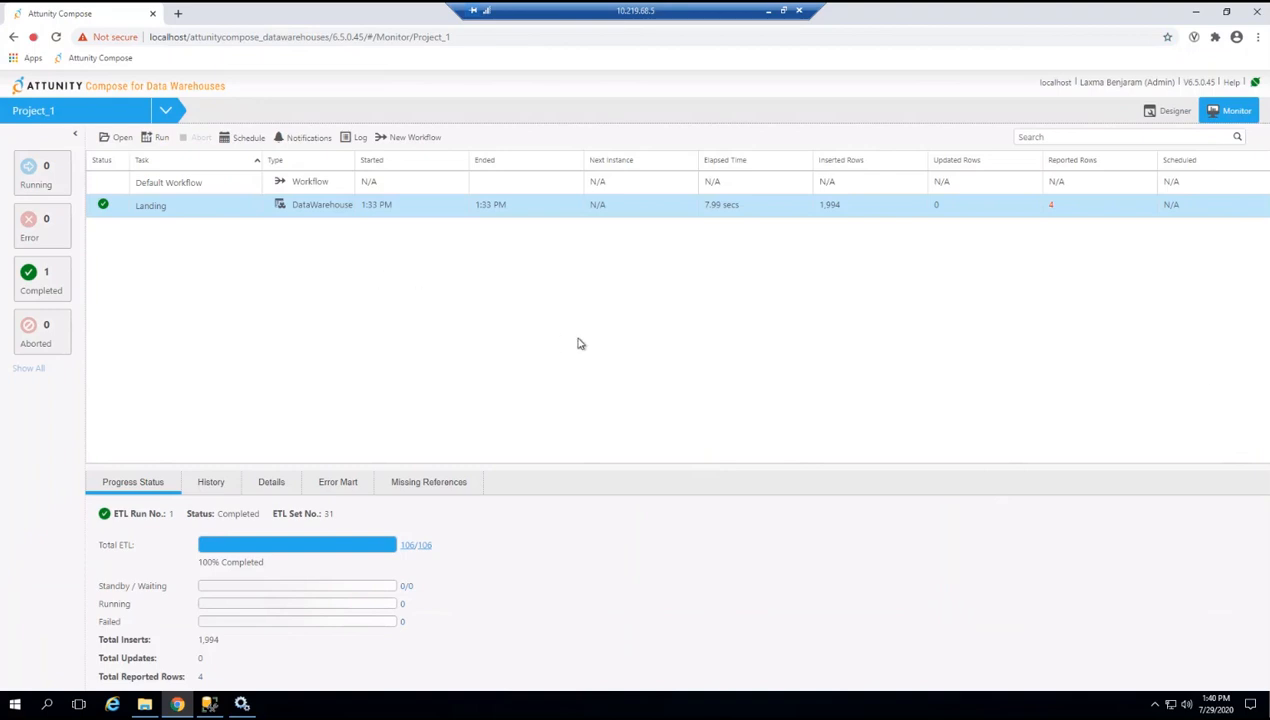
pyautogui.click(170, 183)
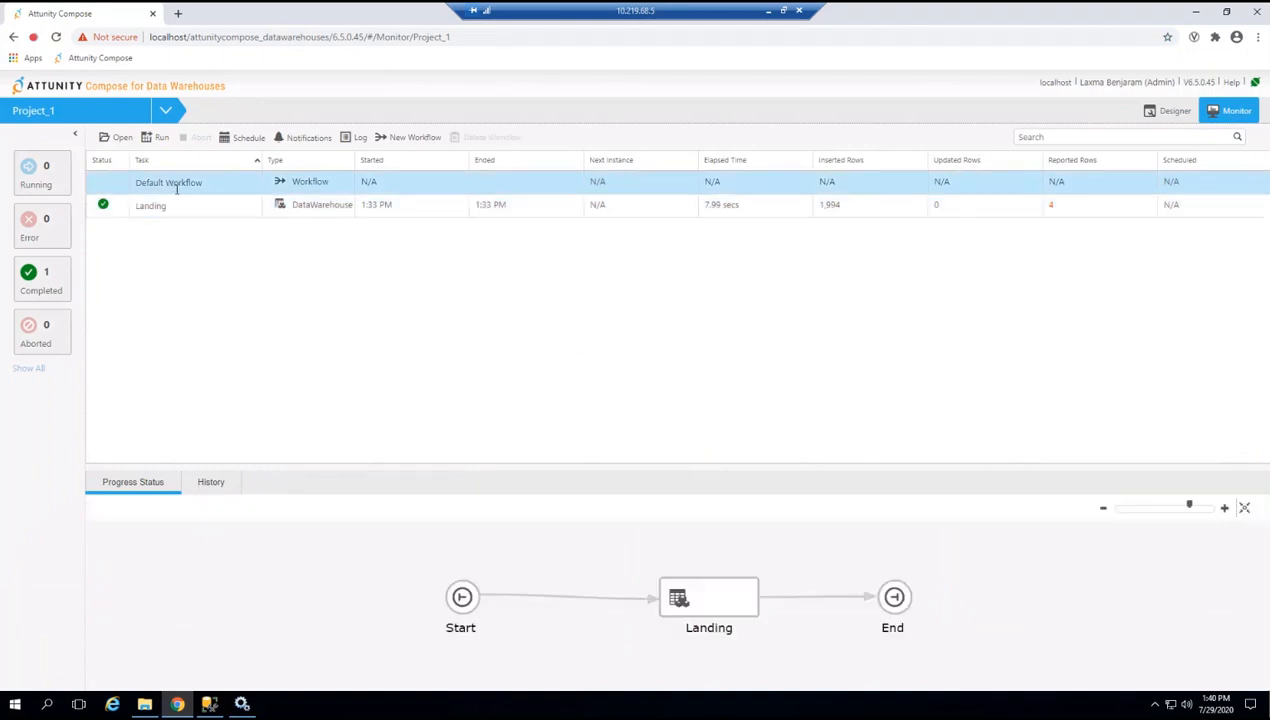
pyautogui.click(152, 204)
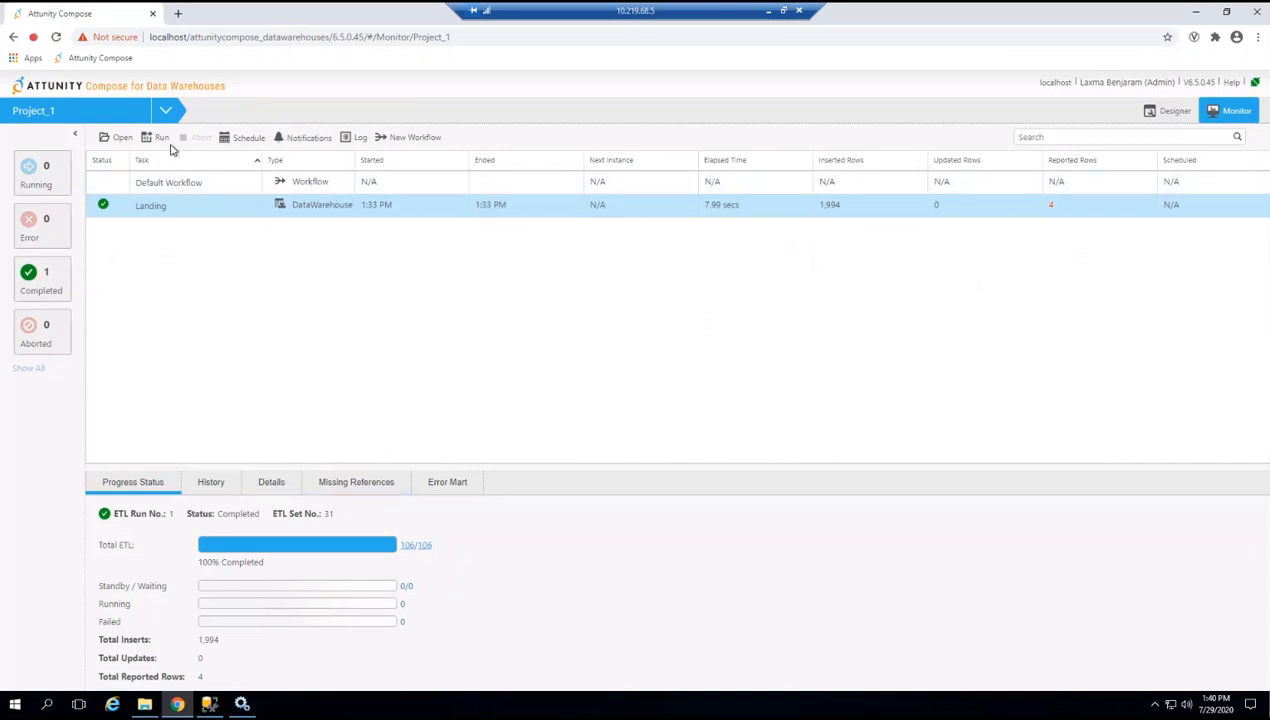
# Create a new workflow named Workflow_test in the project monitor.
pyautogui.click(405, 137)
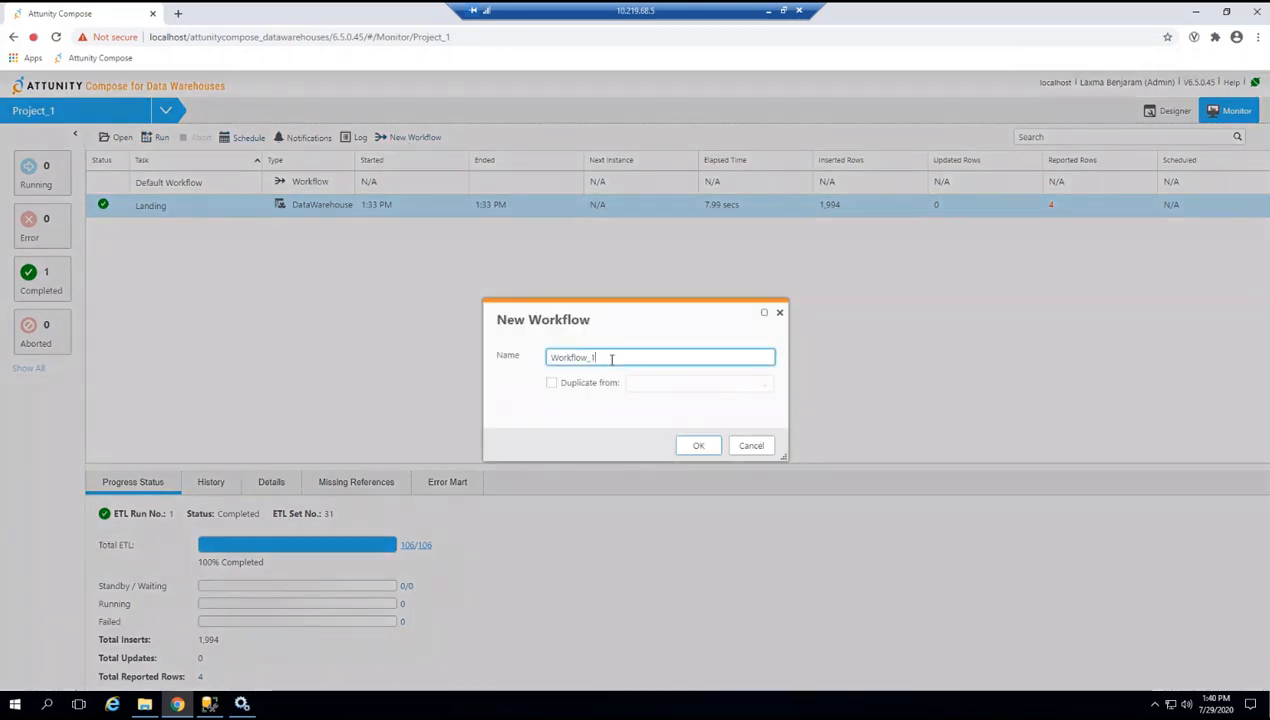
pyautogui.press('BackSpace')
pyautogui.press('BackSpace')
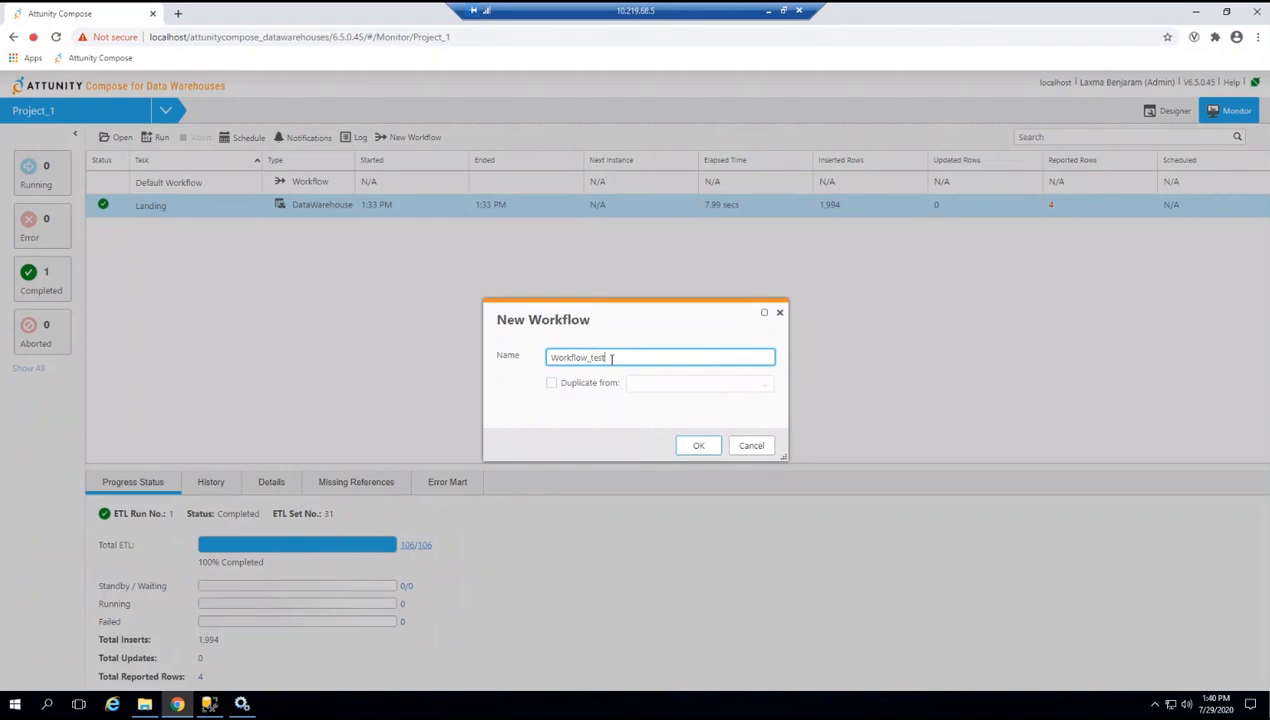
pyautogui.click(700, 449)
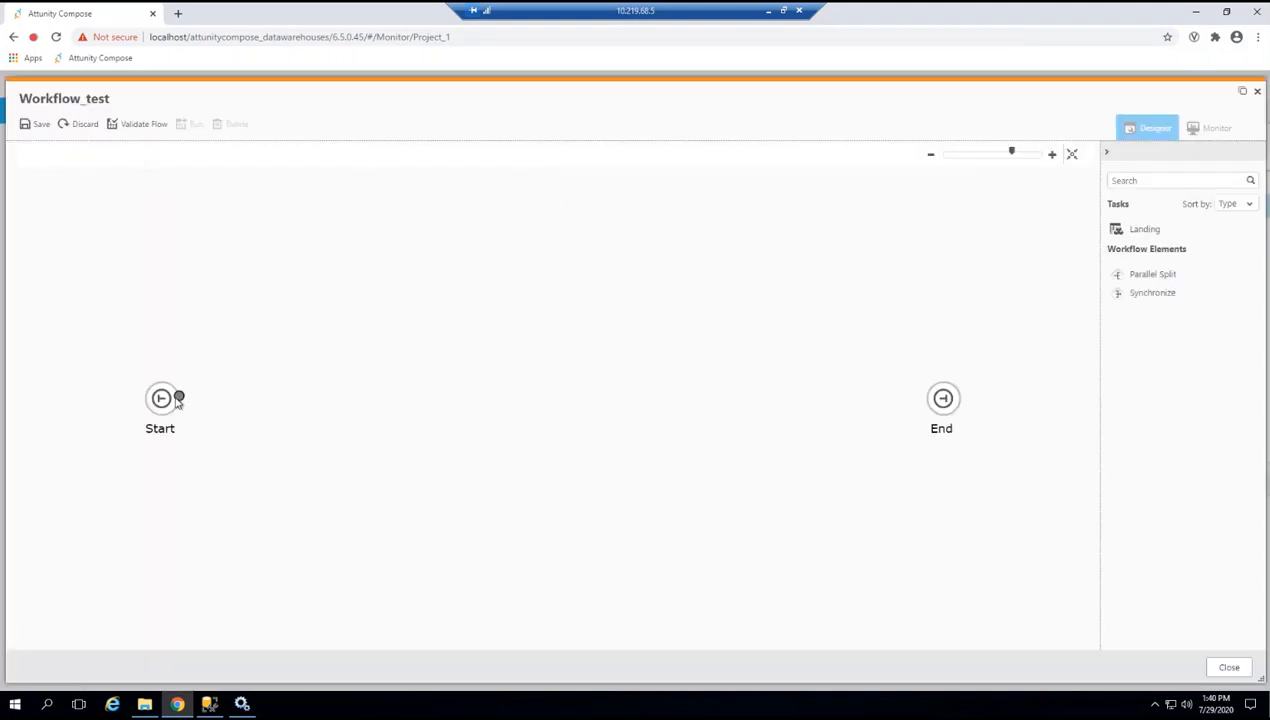
# Add the existing Landing task between Start and End in Workflow_test, save the workflow and close it.
pyautogui.rightClick(180, 400)
pyautogui.click(497, 401)
pyautogui.rightClick(387, 405)
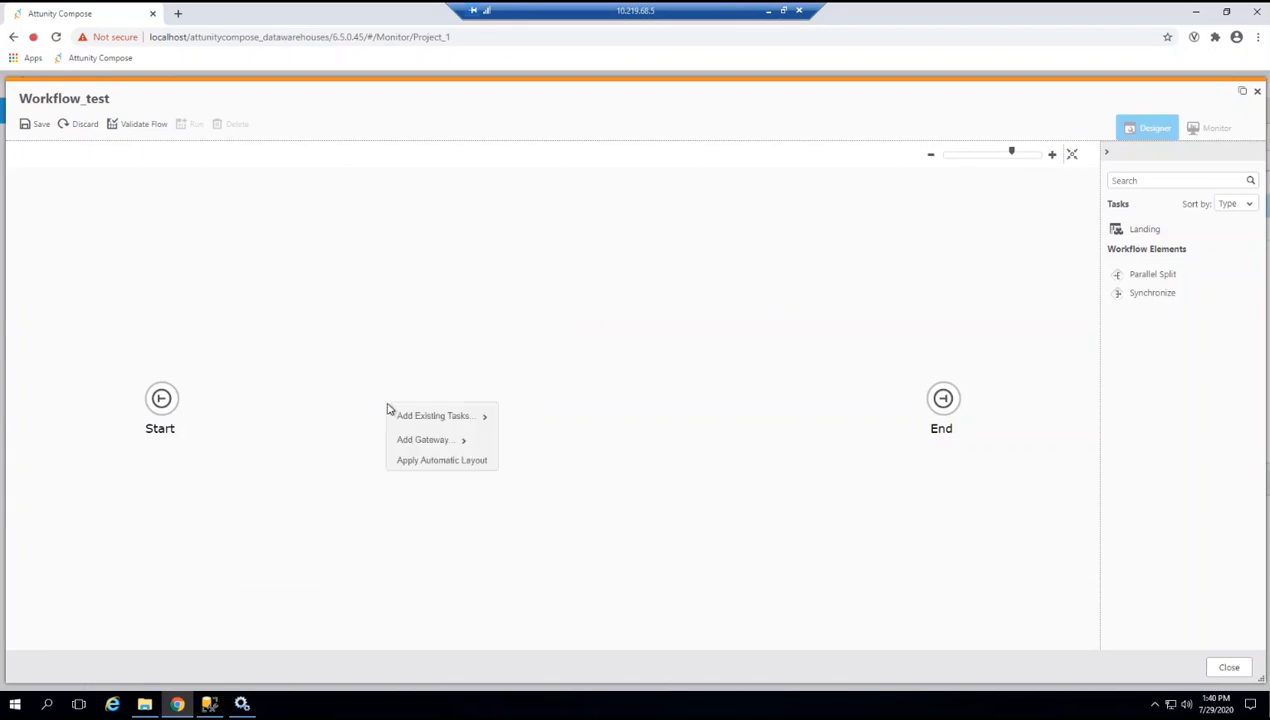
pyautogui.click(516, 414)
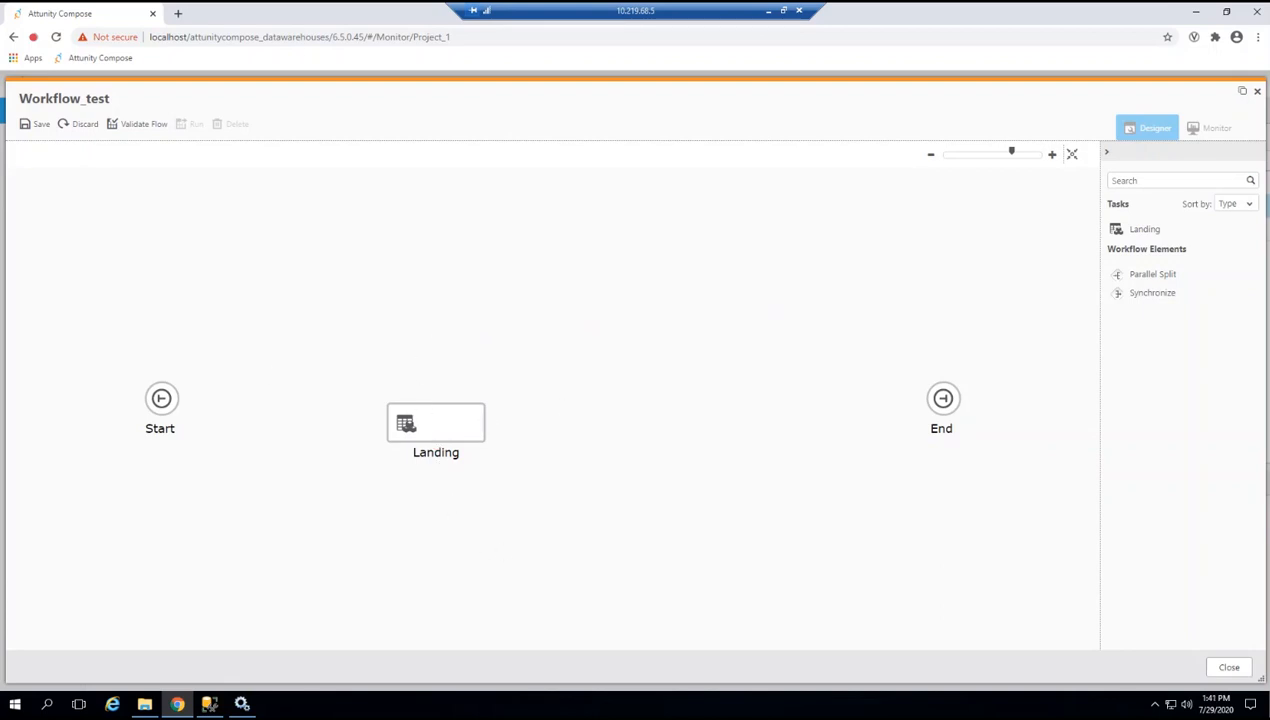
pyautogui.click(36, 126)
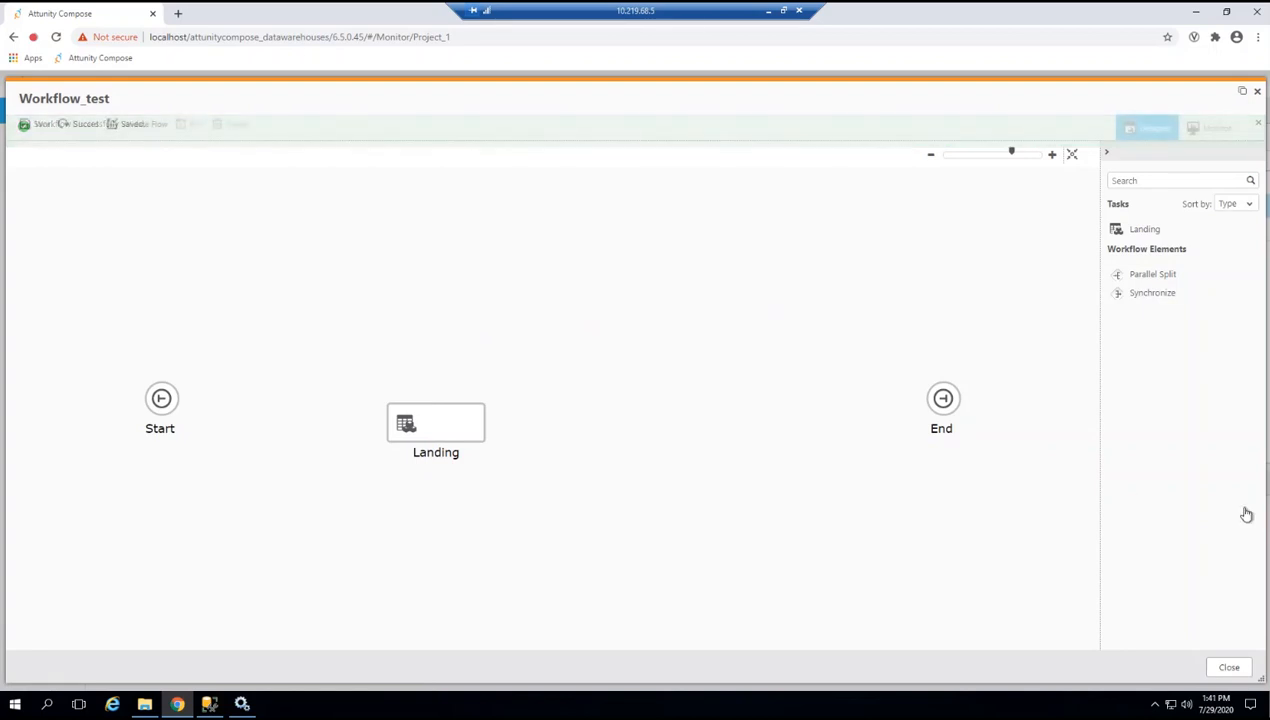
pyautogui.click(1236, 675)
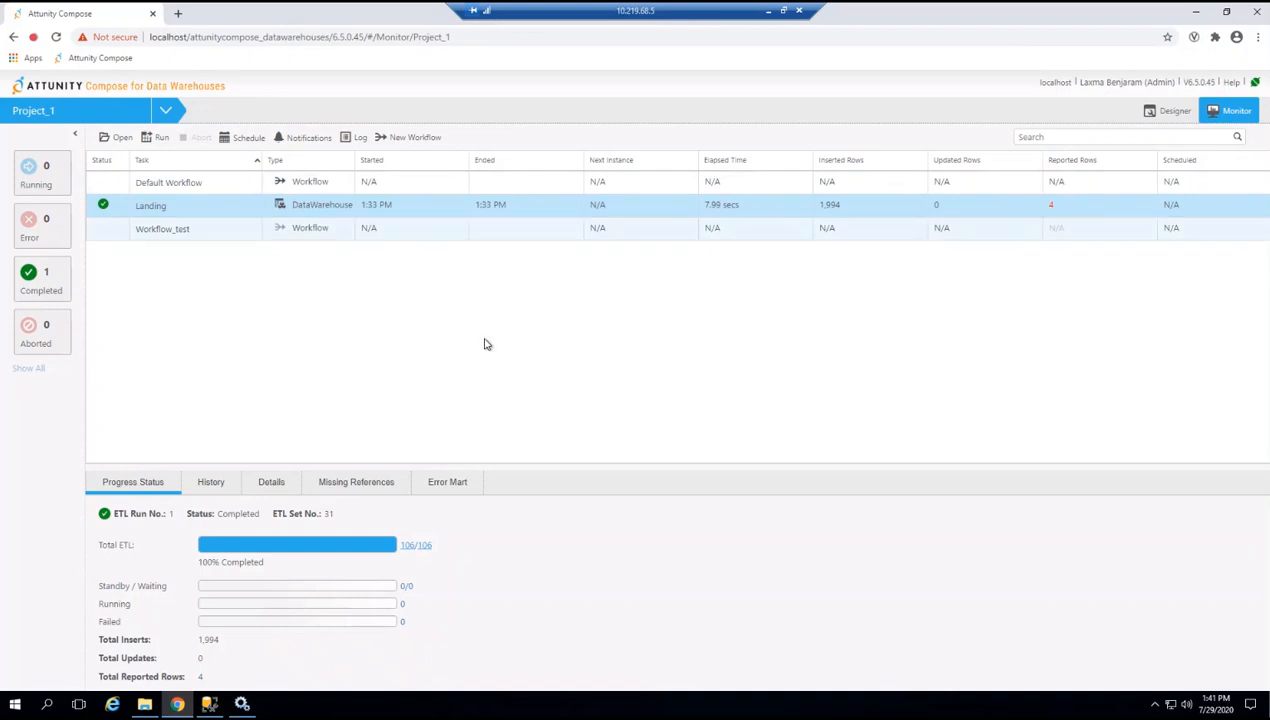
# Check the data marts in Project_1's designer overview and return to the monitor.
pyautogui.click(1168, 114)
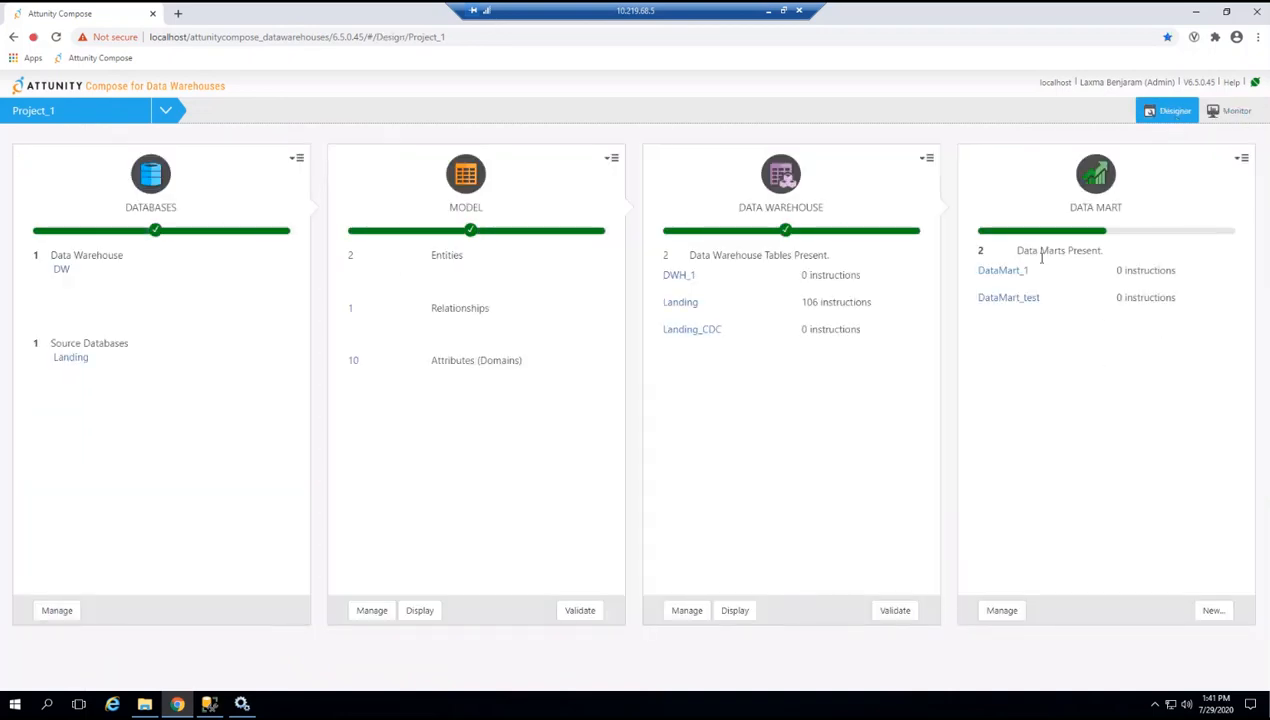
pyautogui.click(1230, 113)
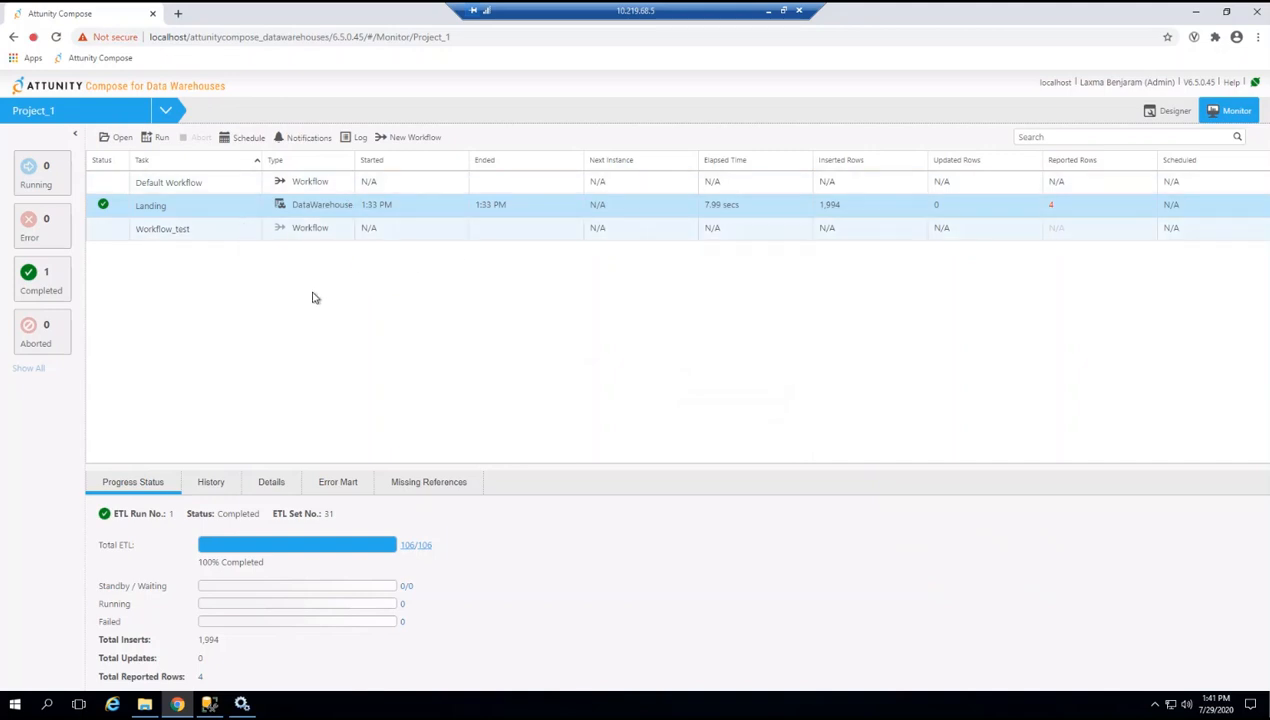
# Review the Landing task's scheduling options, including the Advanced cron expression setting, and cancel without scheduling it.
pyautogui.click(230, 140)
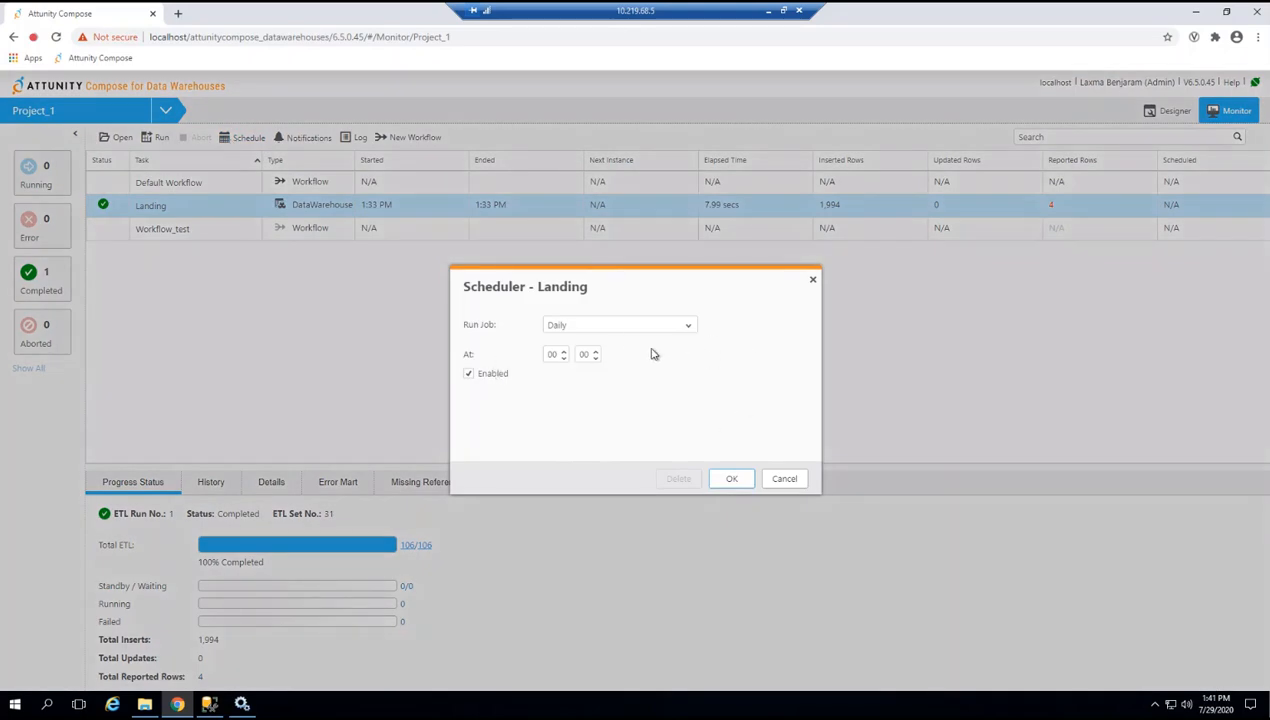
pyautogui.click(469, 376)
pyautogui.click(469, 376)
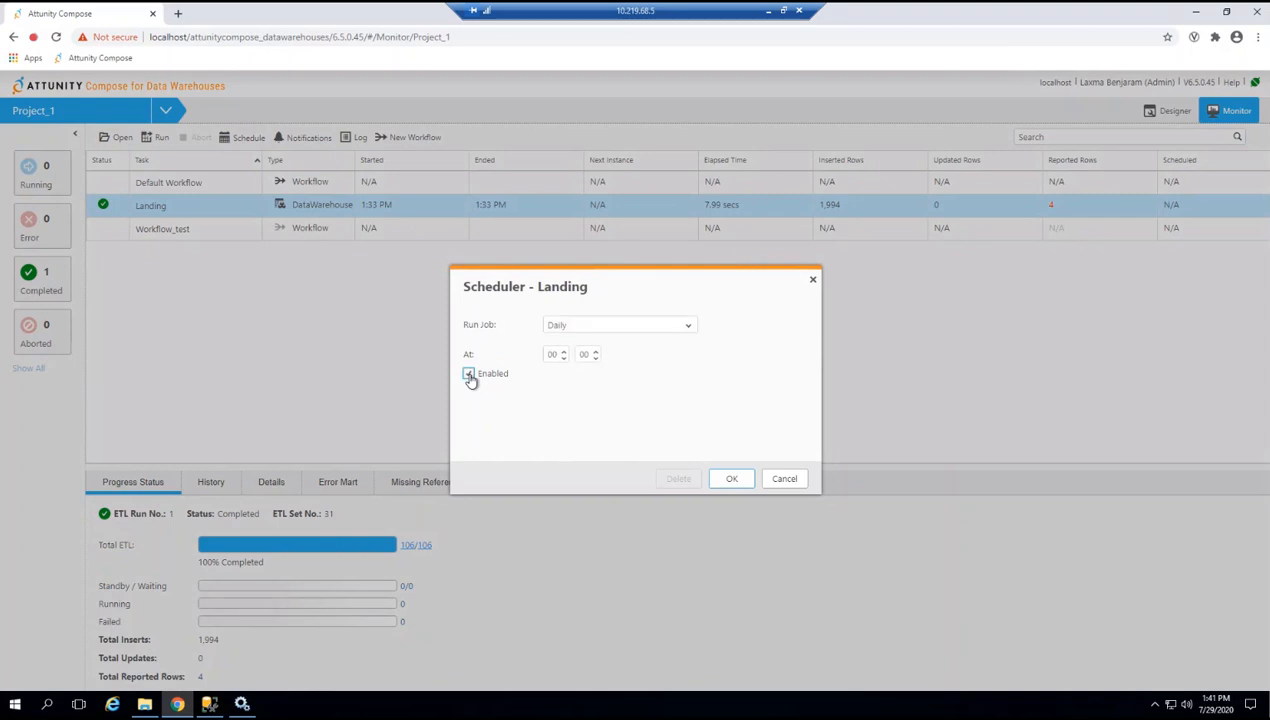
pyautogui.click(690, 333)
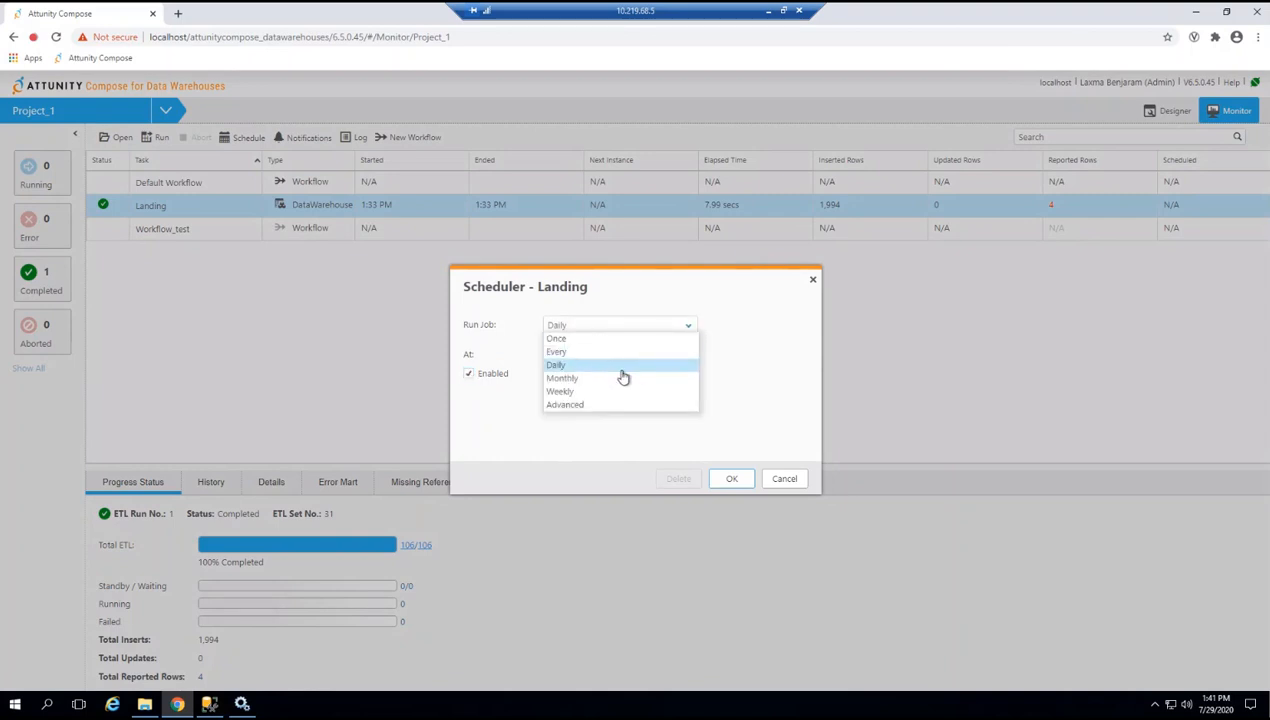
pyautogui.click(587, 406)
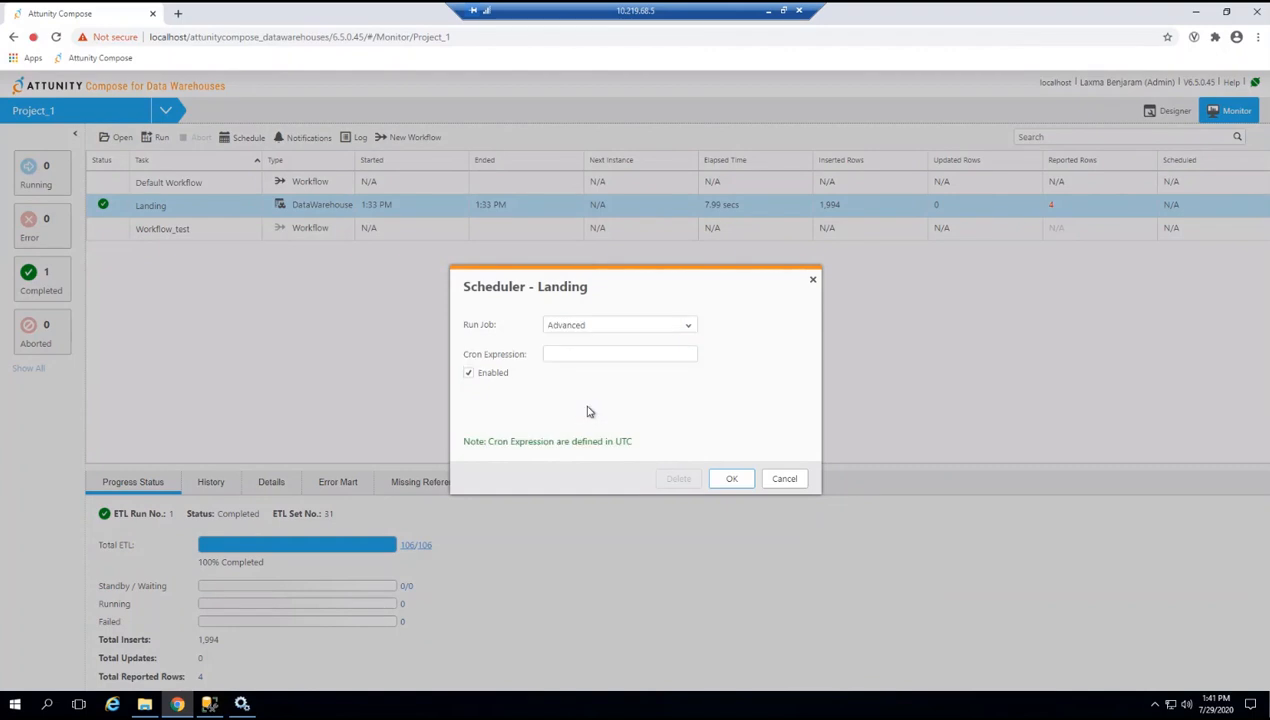
pyautogui.click(565, 356)
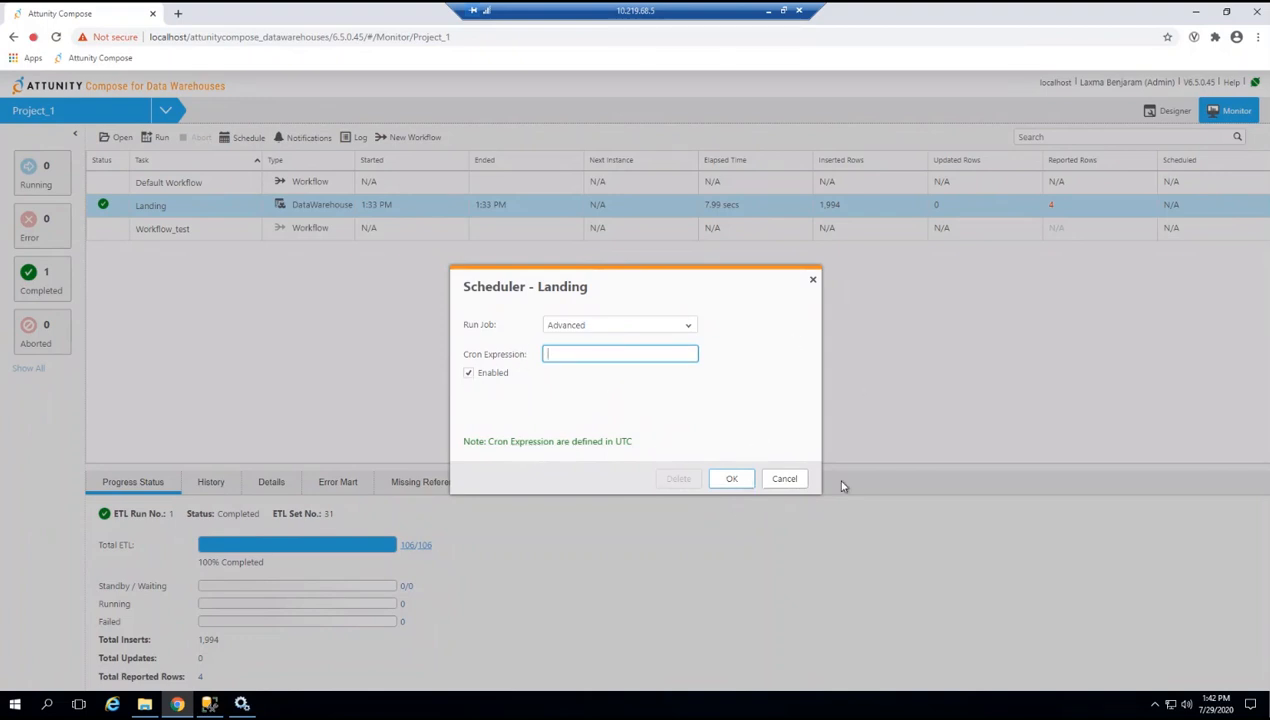
pyautogui.click(790, 482)
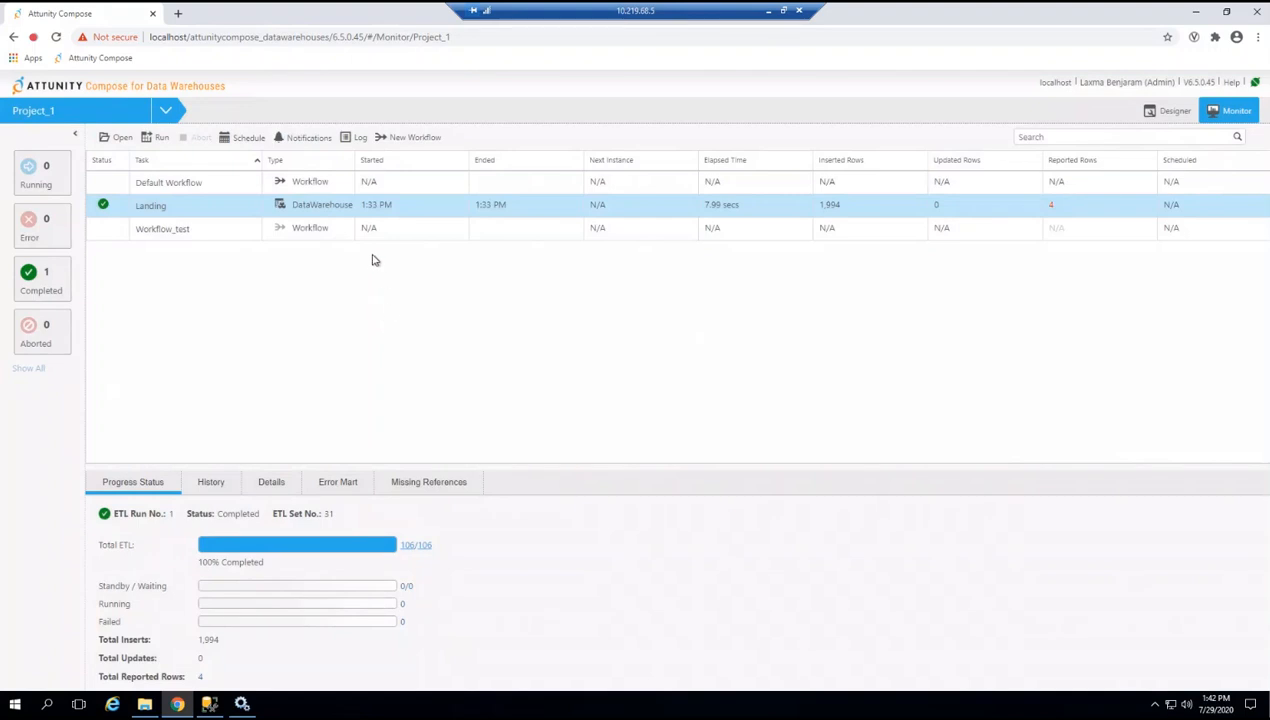
# Inspect the task and workflow events available for a new notification rule, discard the rule and return to the project designer.
pyautogui.click(292, 141)
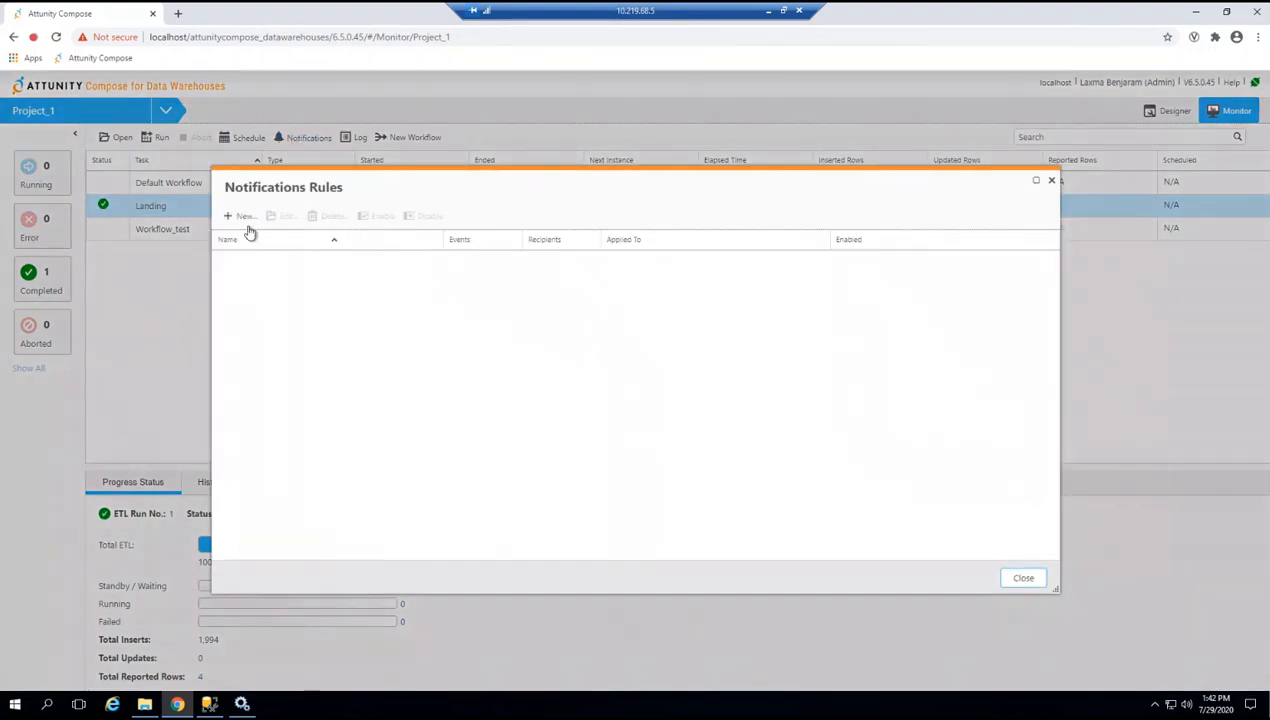
pyautogui.click(243, 218)
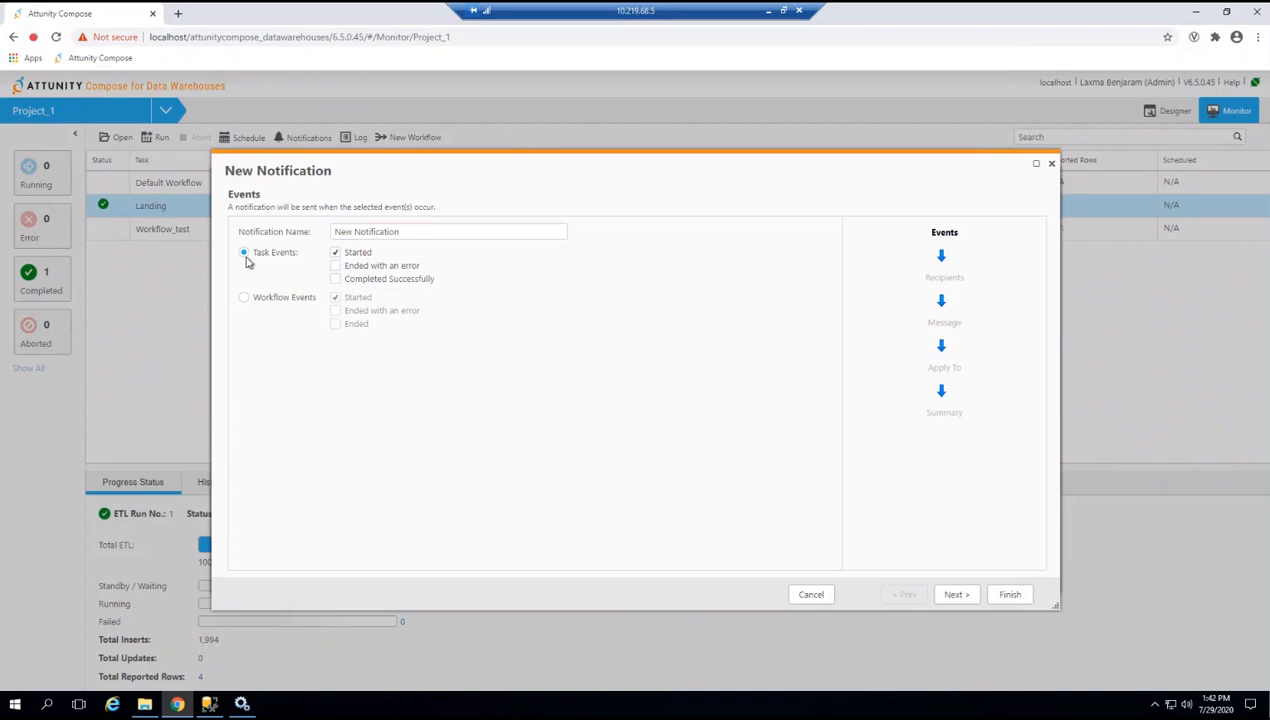
pyautogui.click(1051, 164)
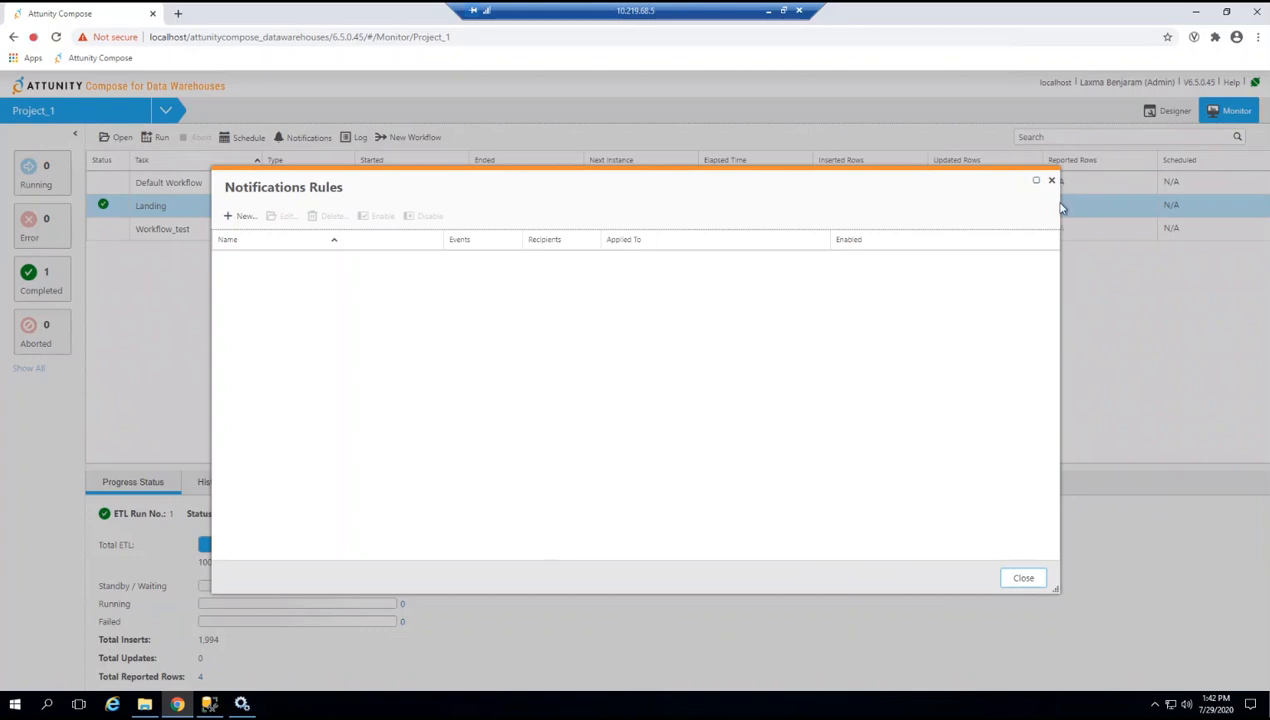
pyautogui.click(1051, 181)
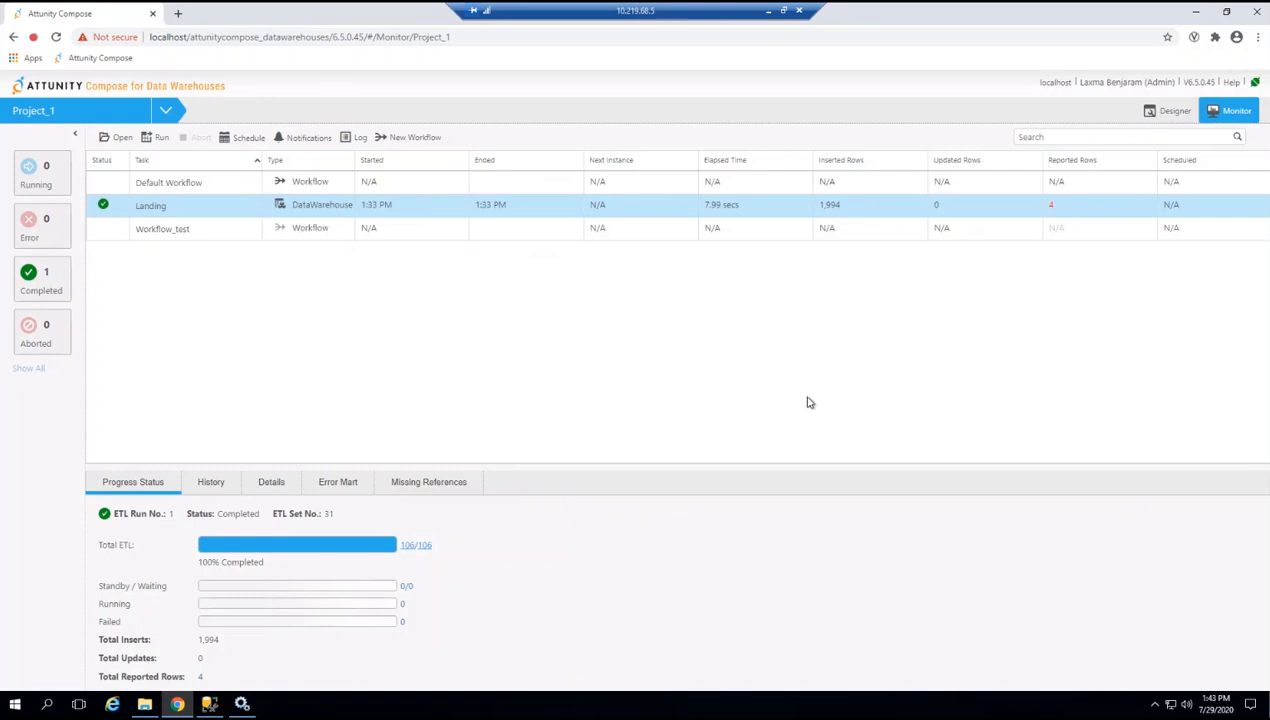
pyautogui.click(1172, 112)
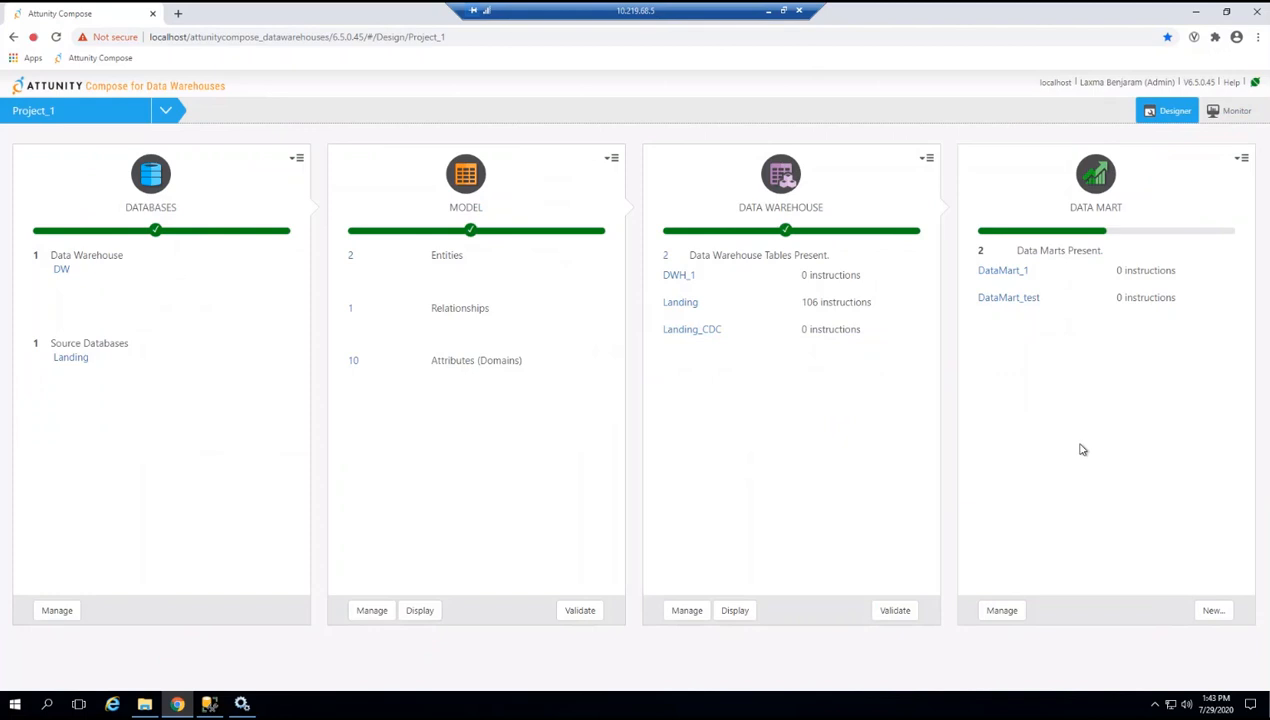